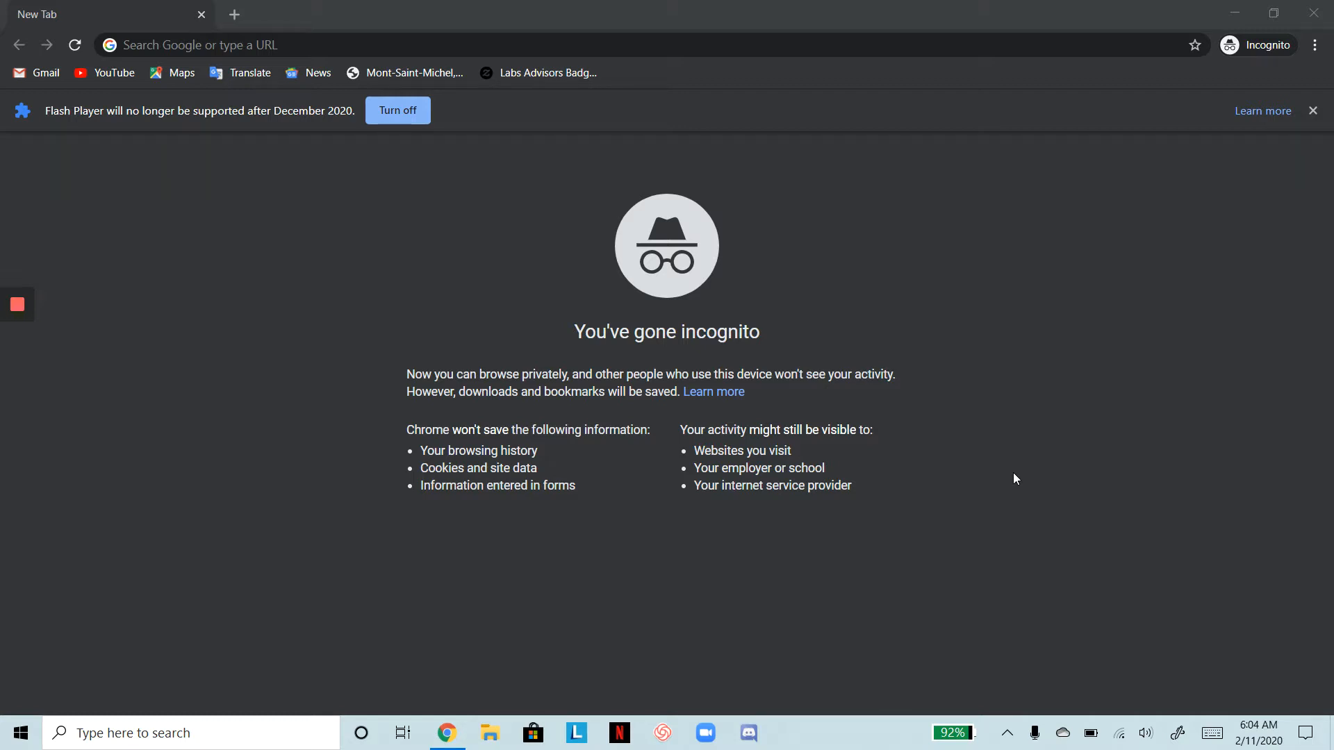
Go to agent.kw.com in Chrome to reach the Keller Cloud sign-in page
left_click(485, 43)
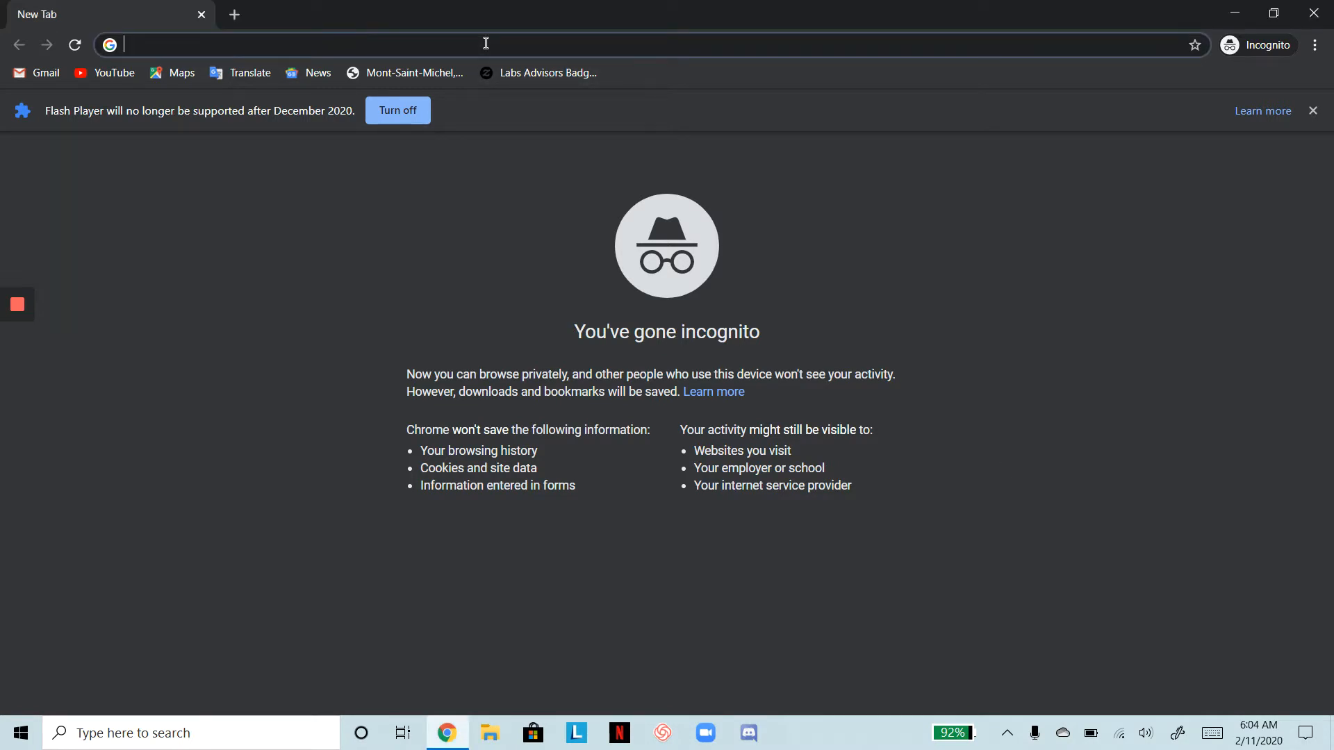
type("agent.kw.com")
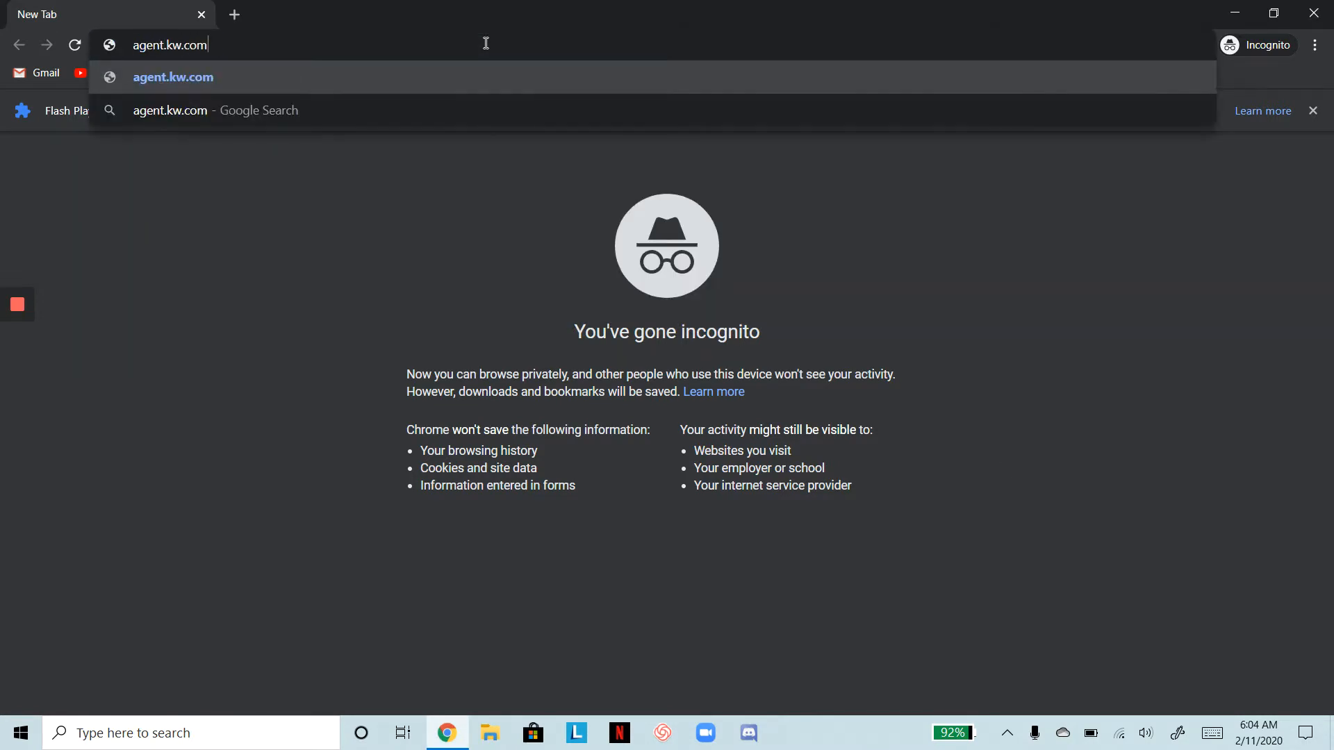
key("Return")
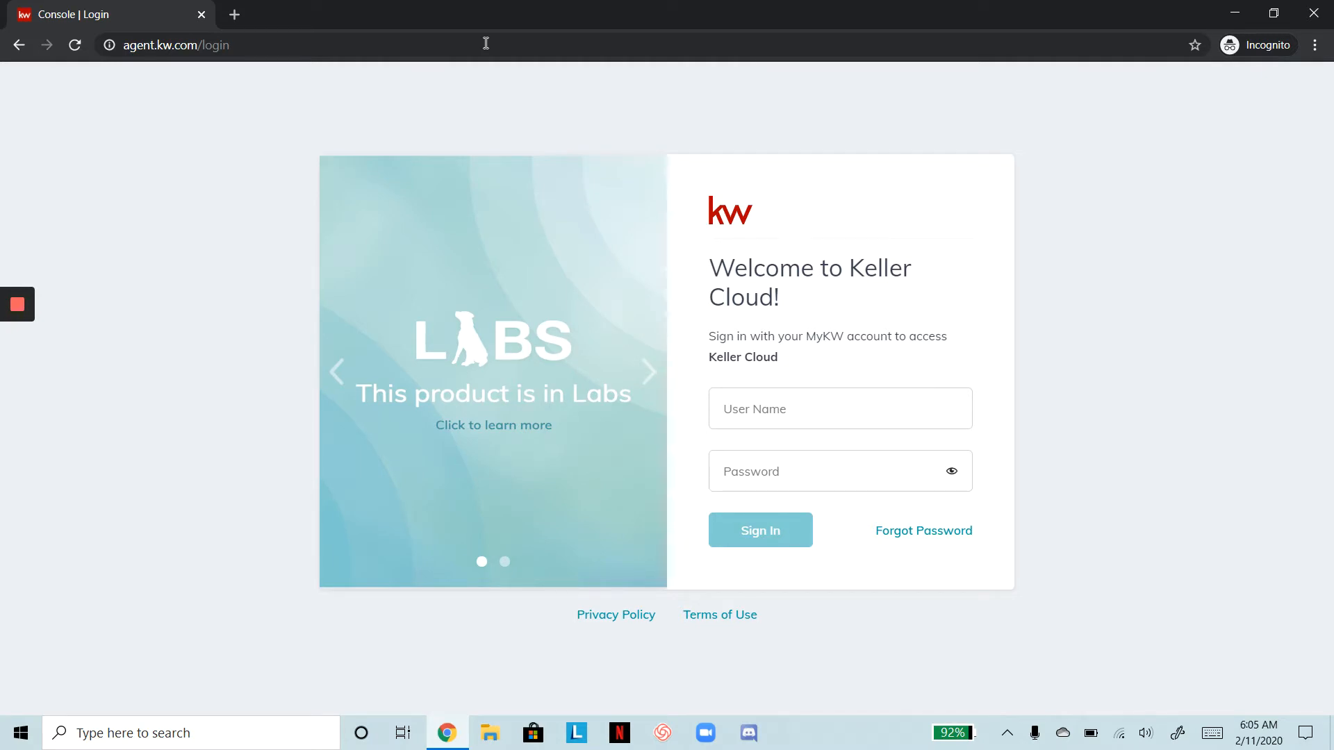
Sign in to Keller Cloud with the account user name and password
left_click(812, 421)
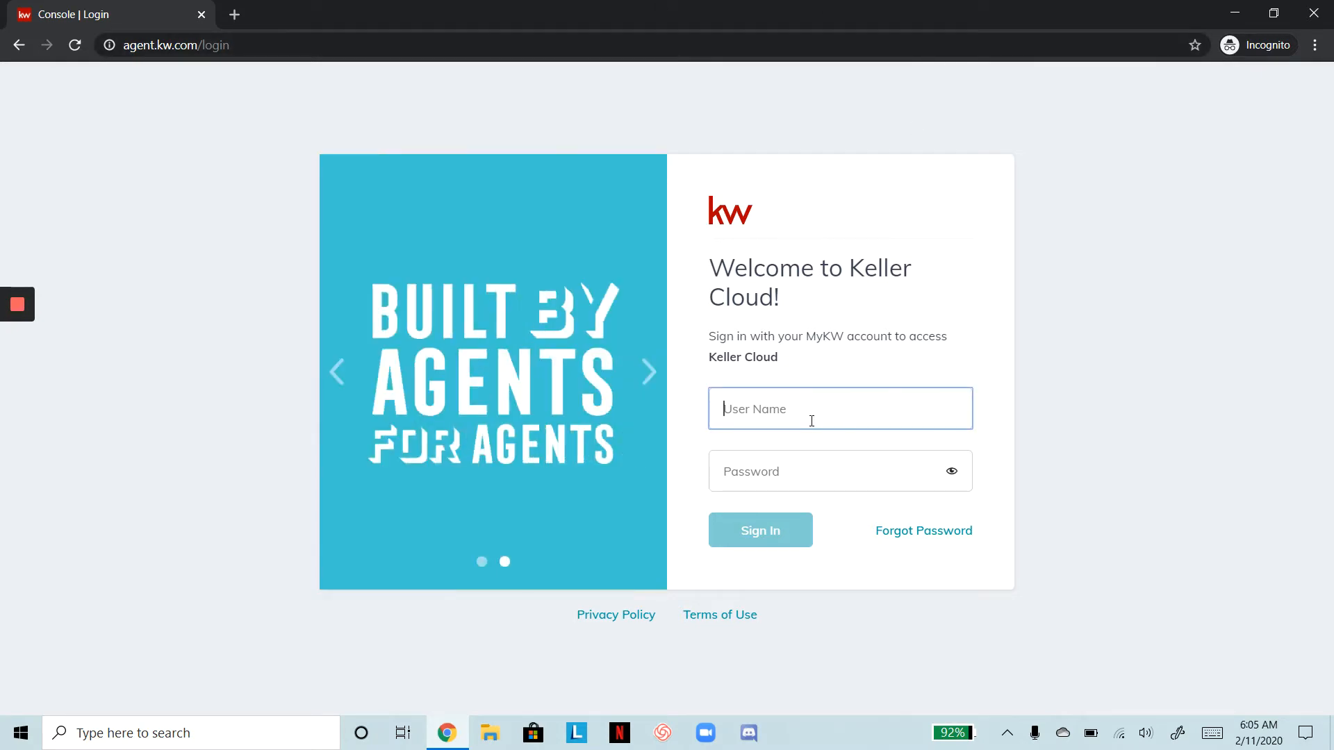
key("Tab")
type("••••••")
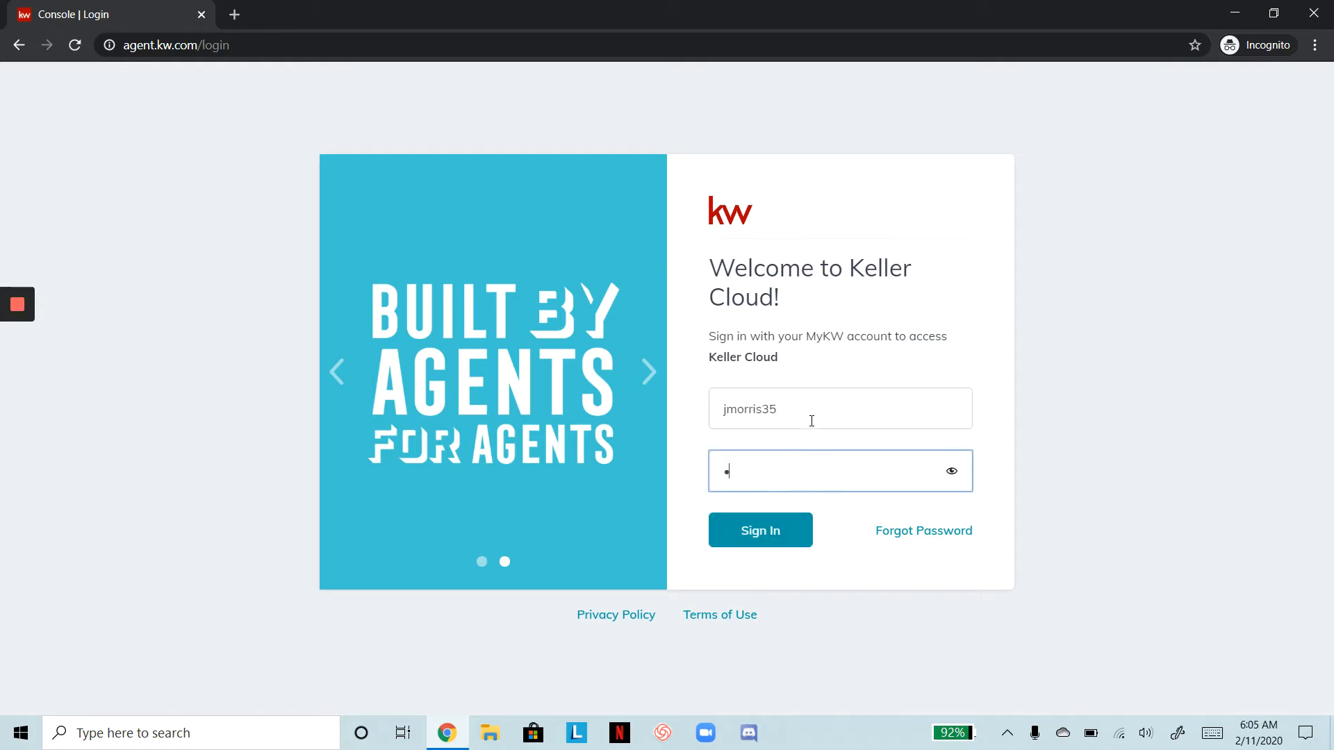
type("•••••")
left_click(771, 531)
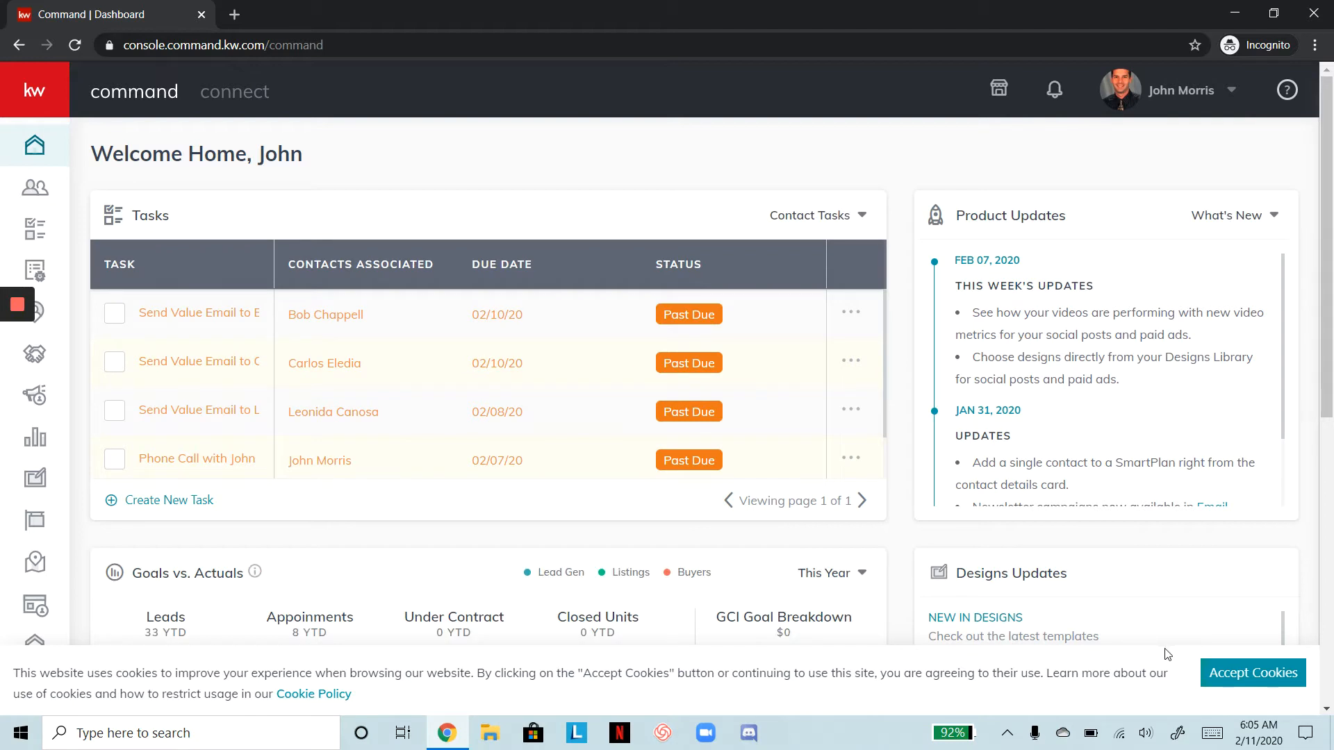
Accept the cookie notice and open Settings from the account menu
left_click(1233, 684)
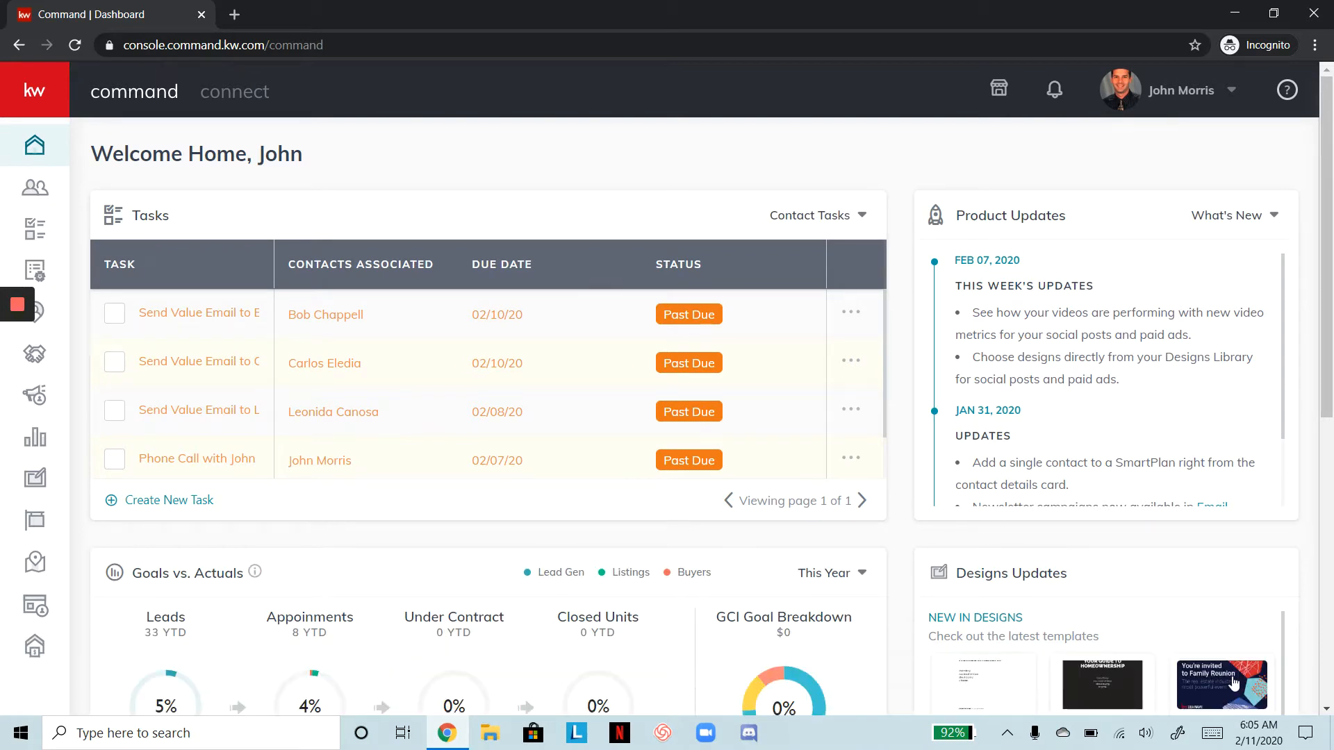
left_click(1189, 102)
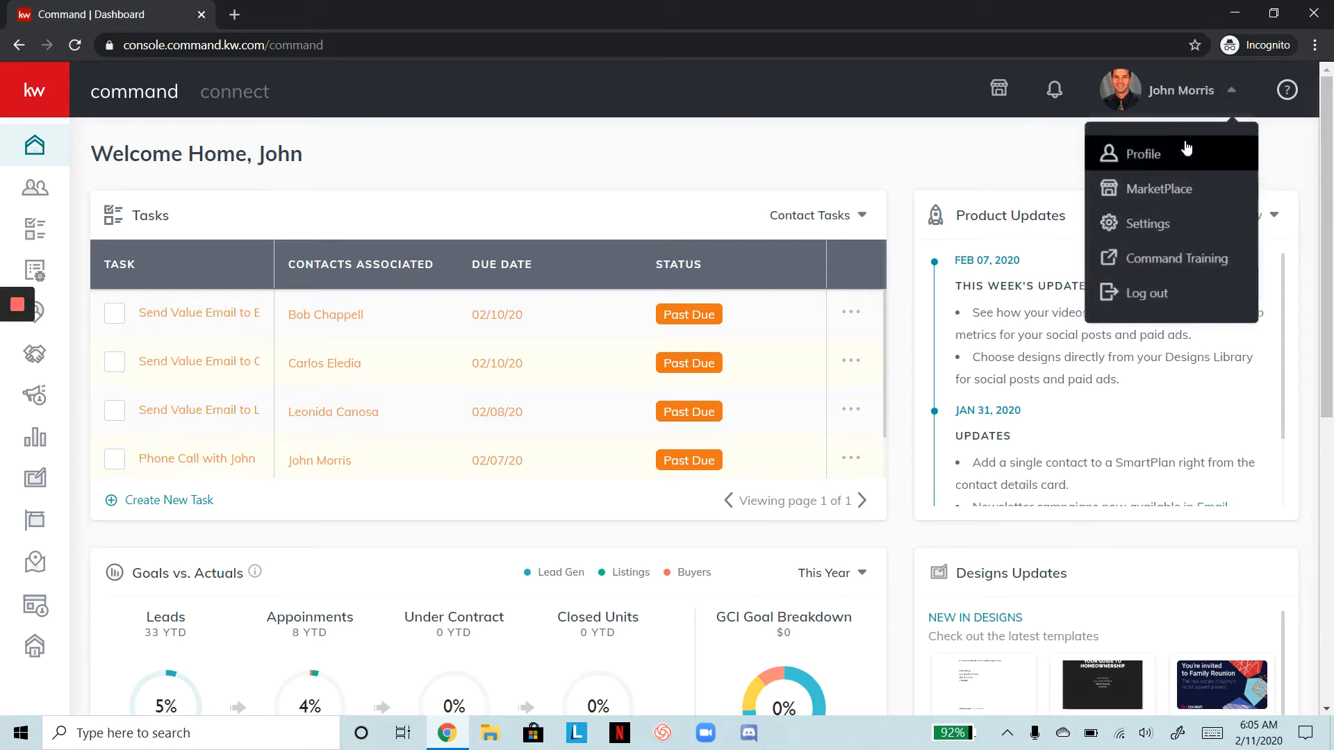
left_click(1220, 227)
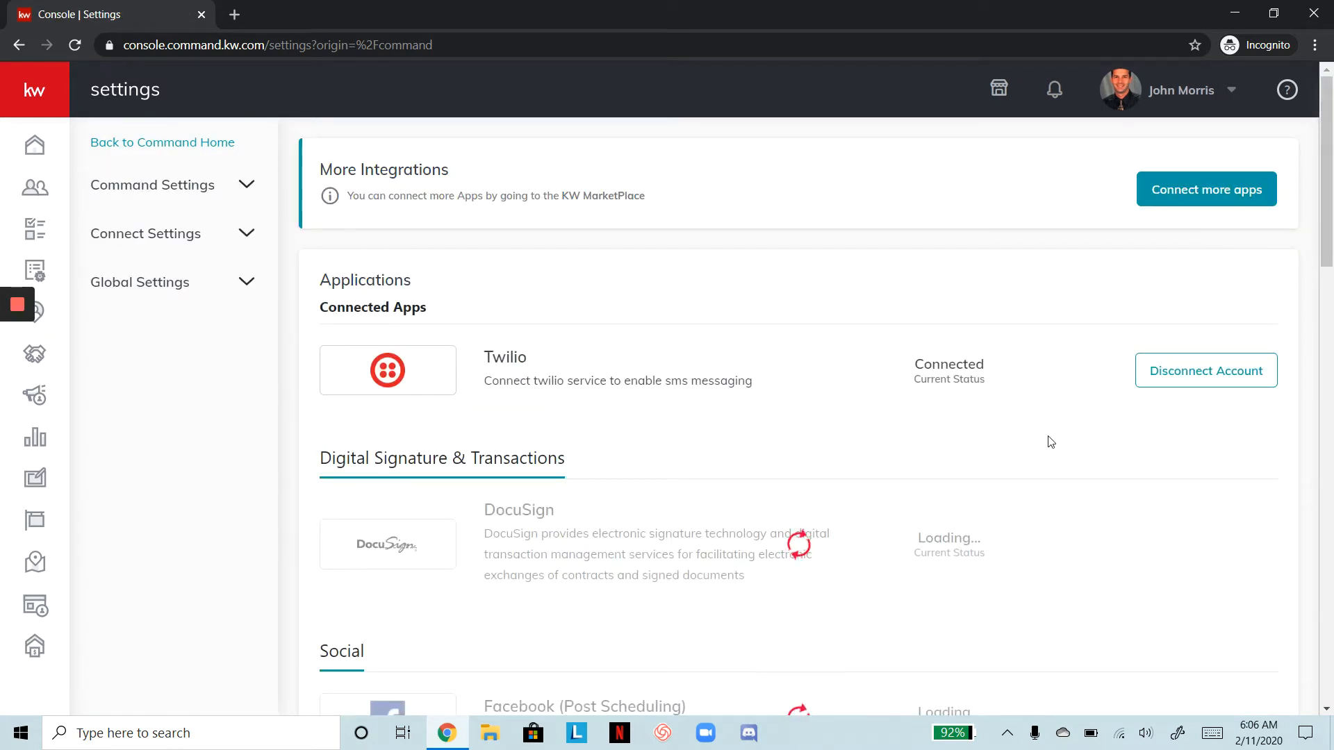
scroll(1051, 442, "down", 1)
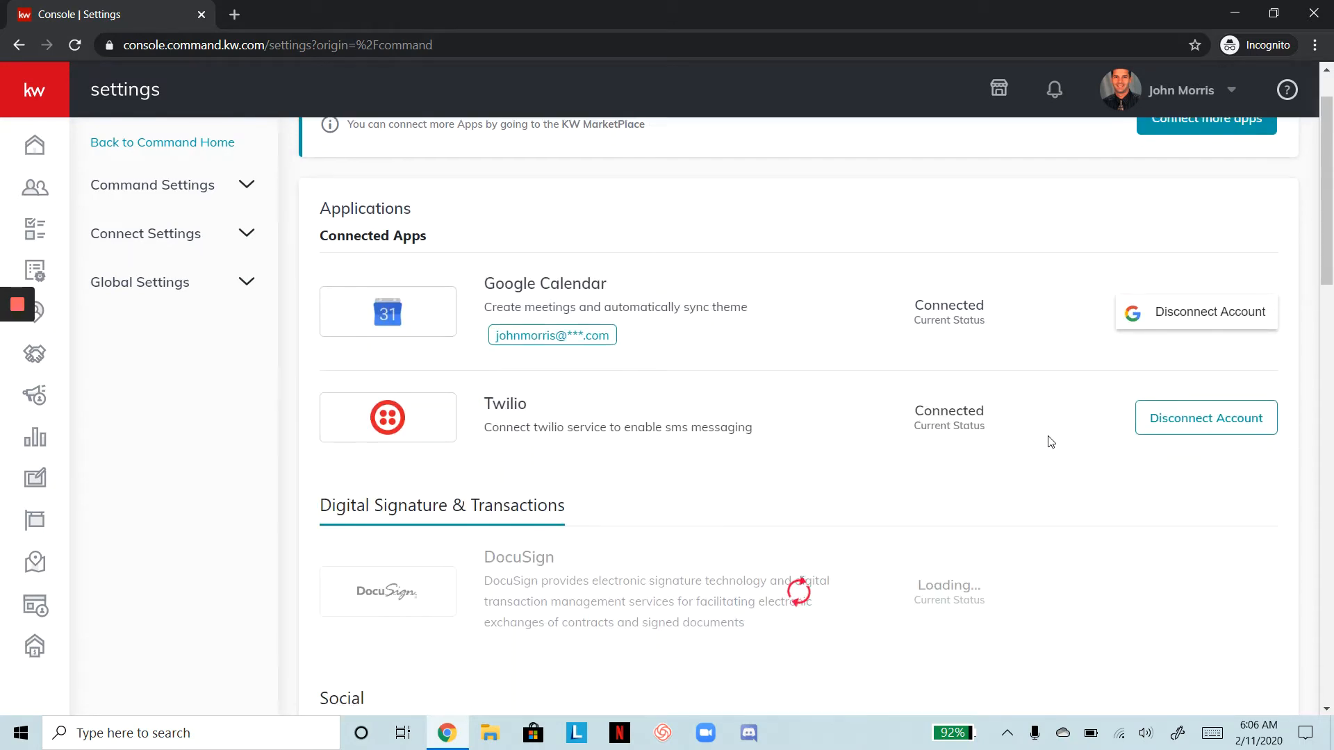
scroll(1051, 442, "down", 3)
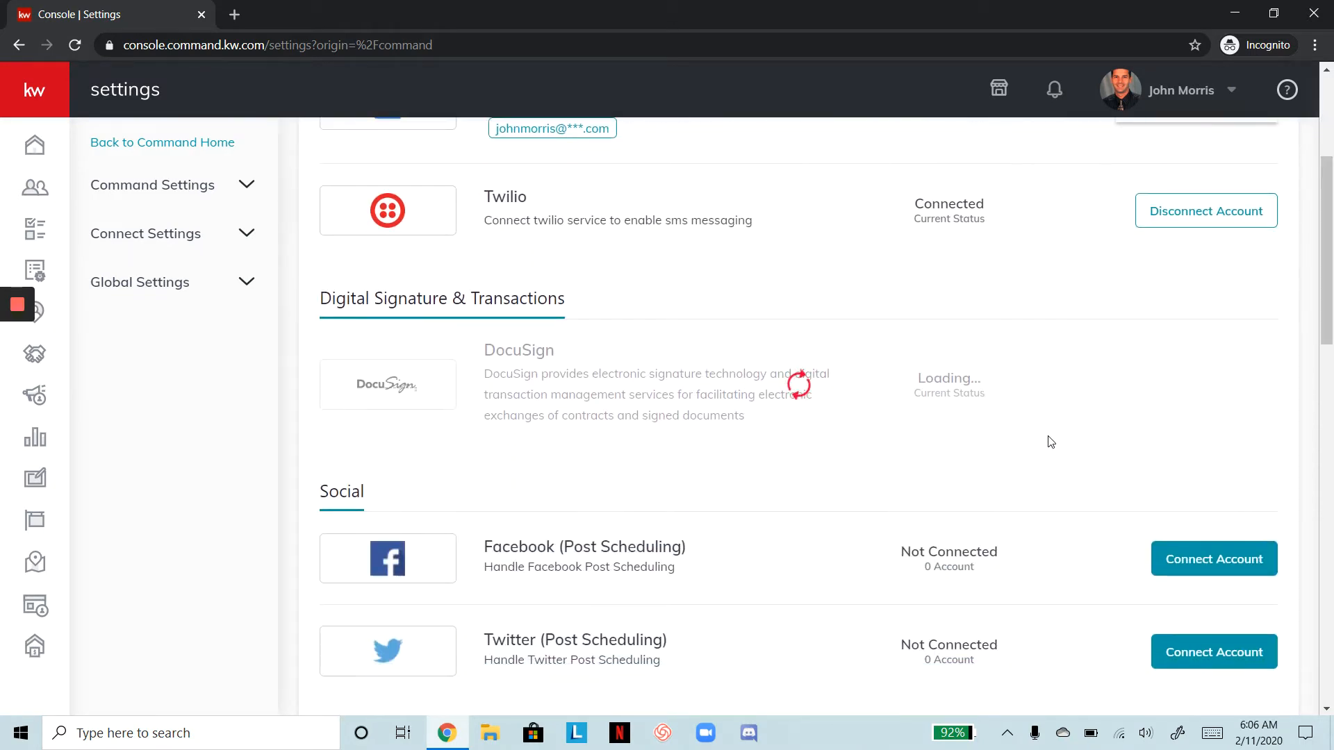
scroll(1050, 441, "down", 2)
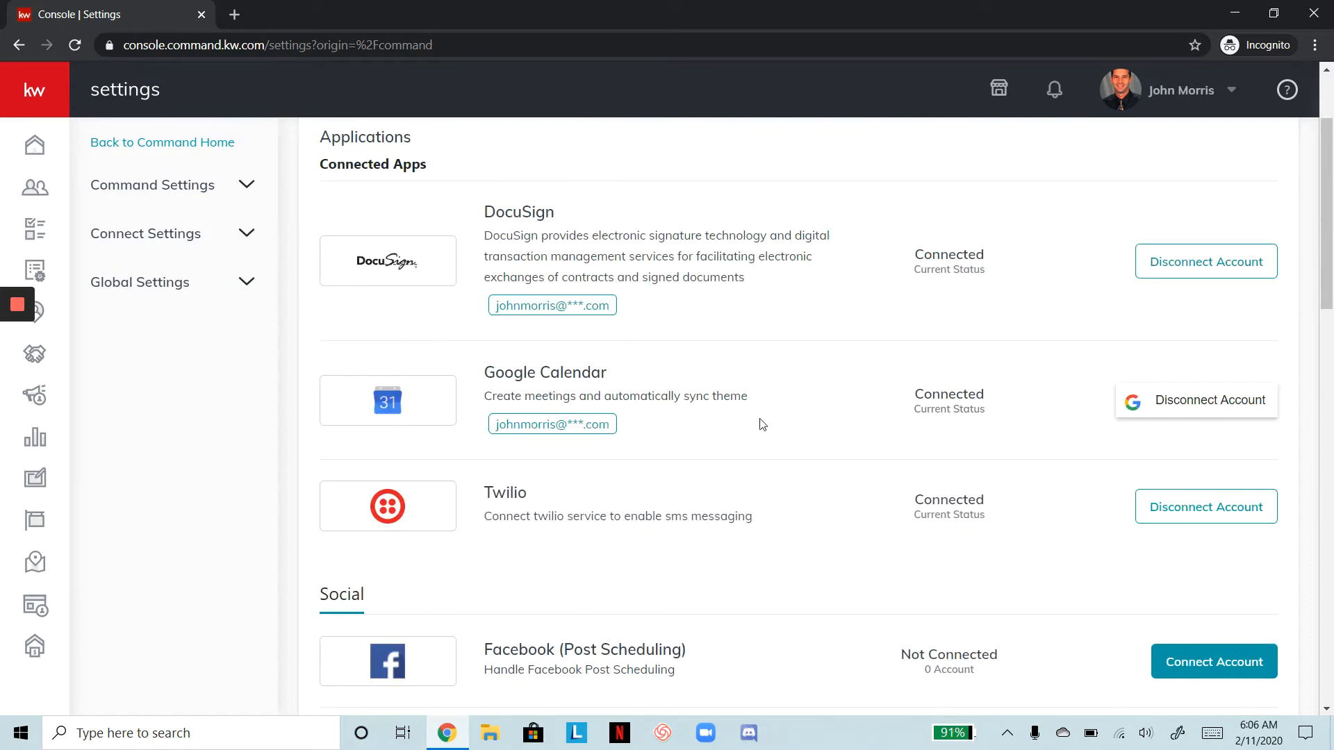
scroll(809, 464, "down", 5)
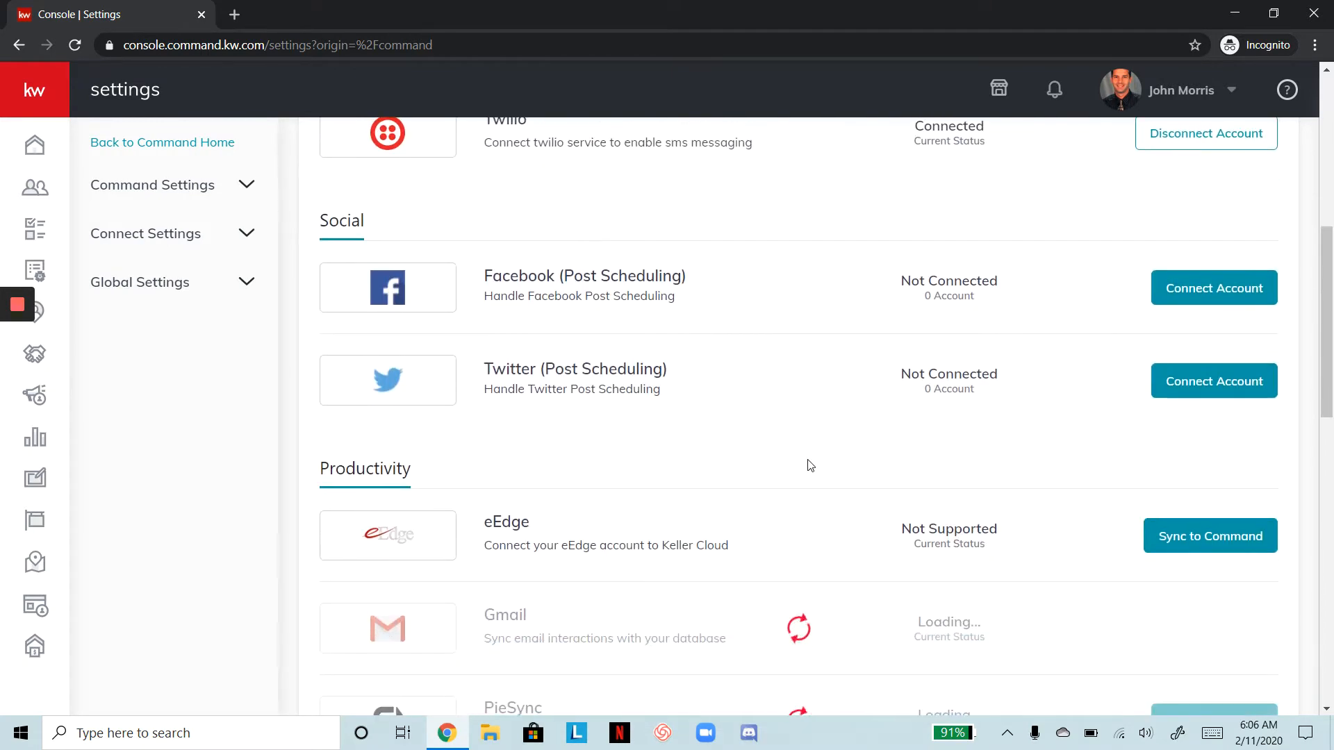
right_click(807, 460)
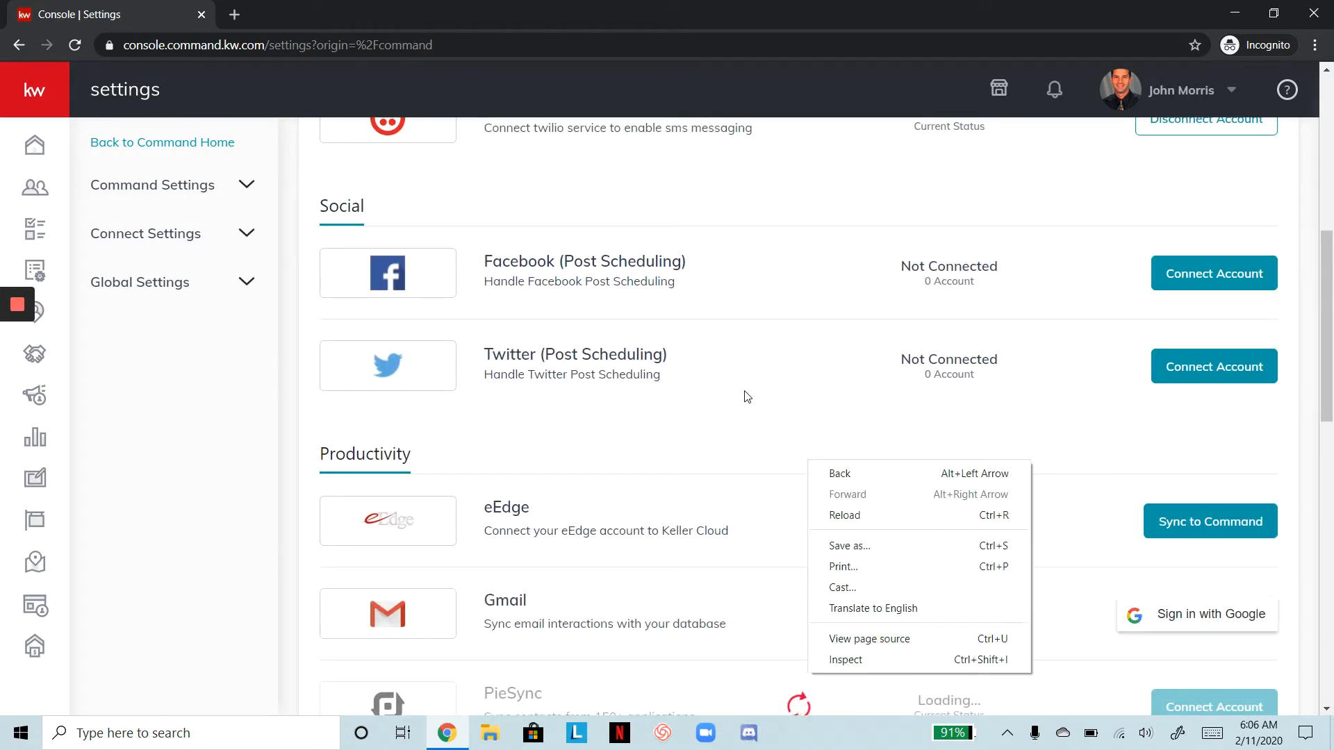
scroll(703, 354, "down", 5)
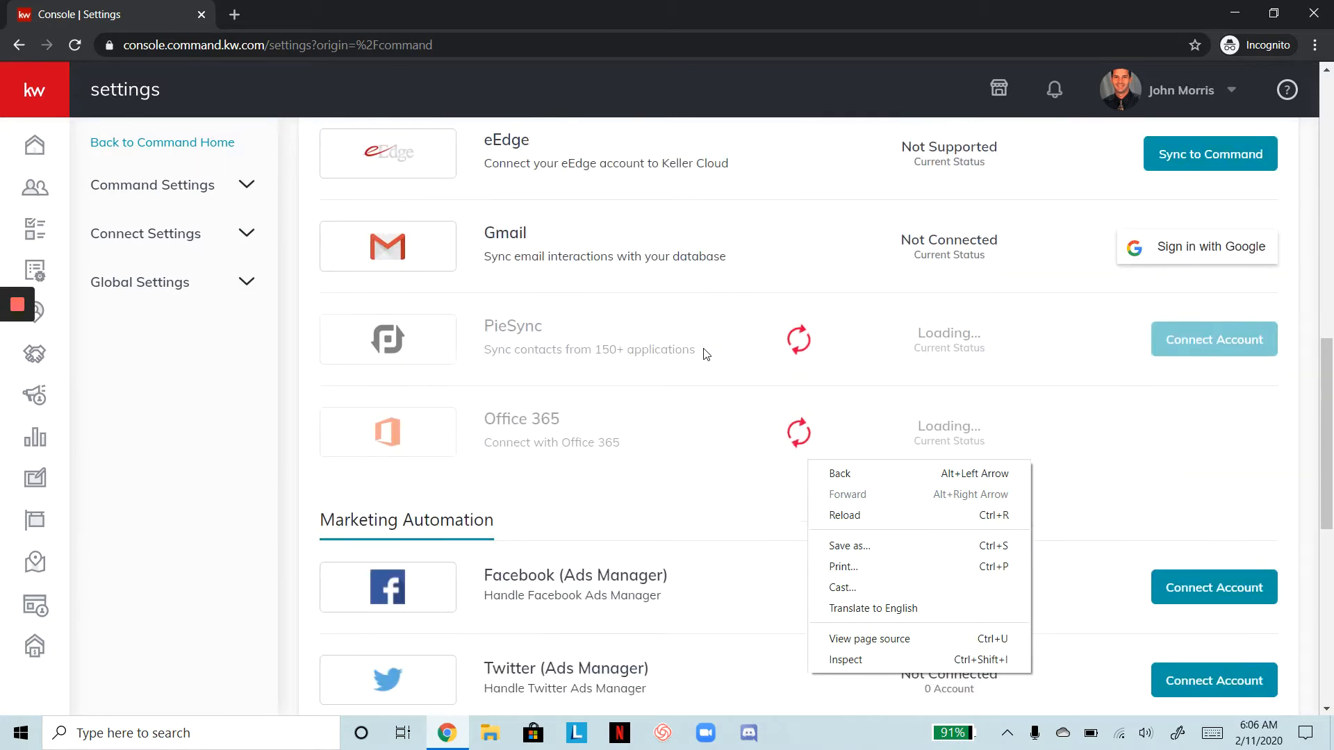
scroll(705, 351, "up", 1)
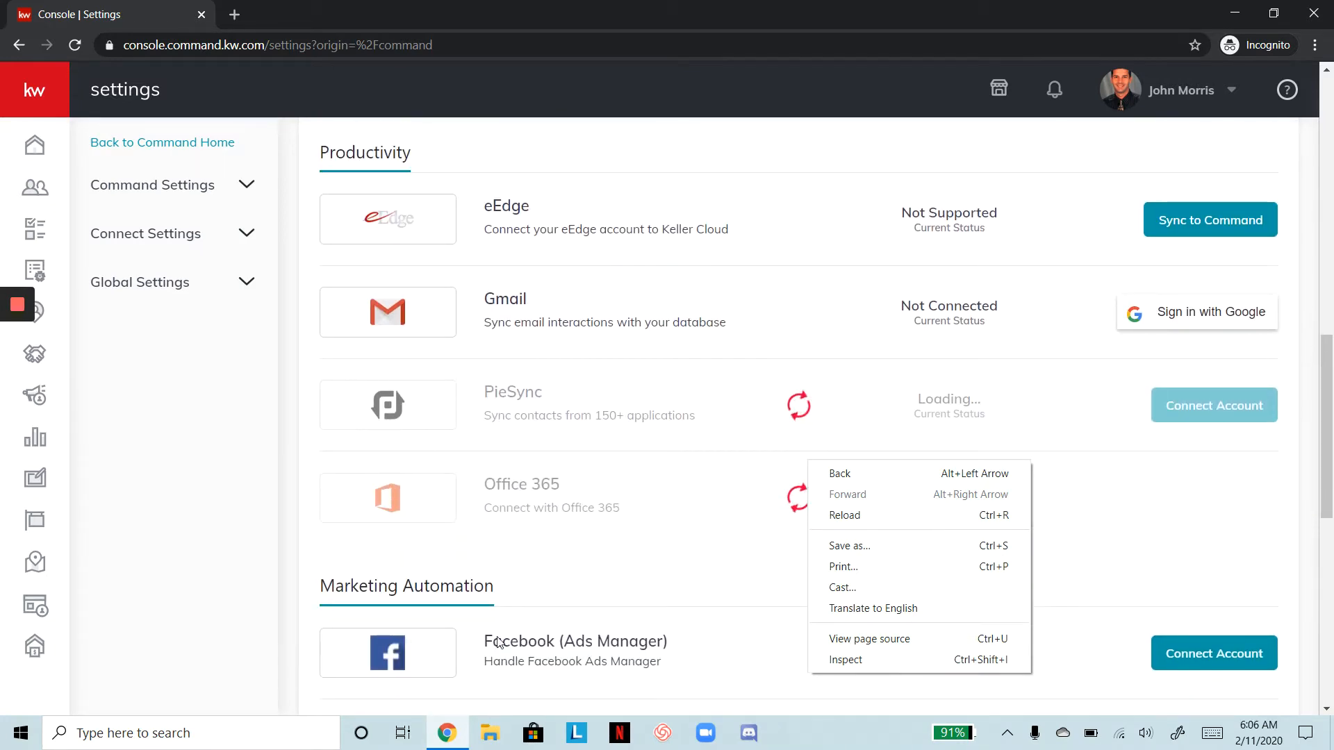
left_click(233, 620)
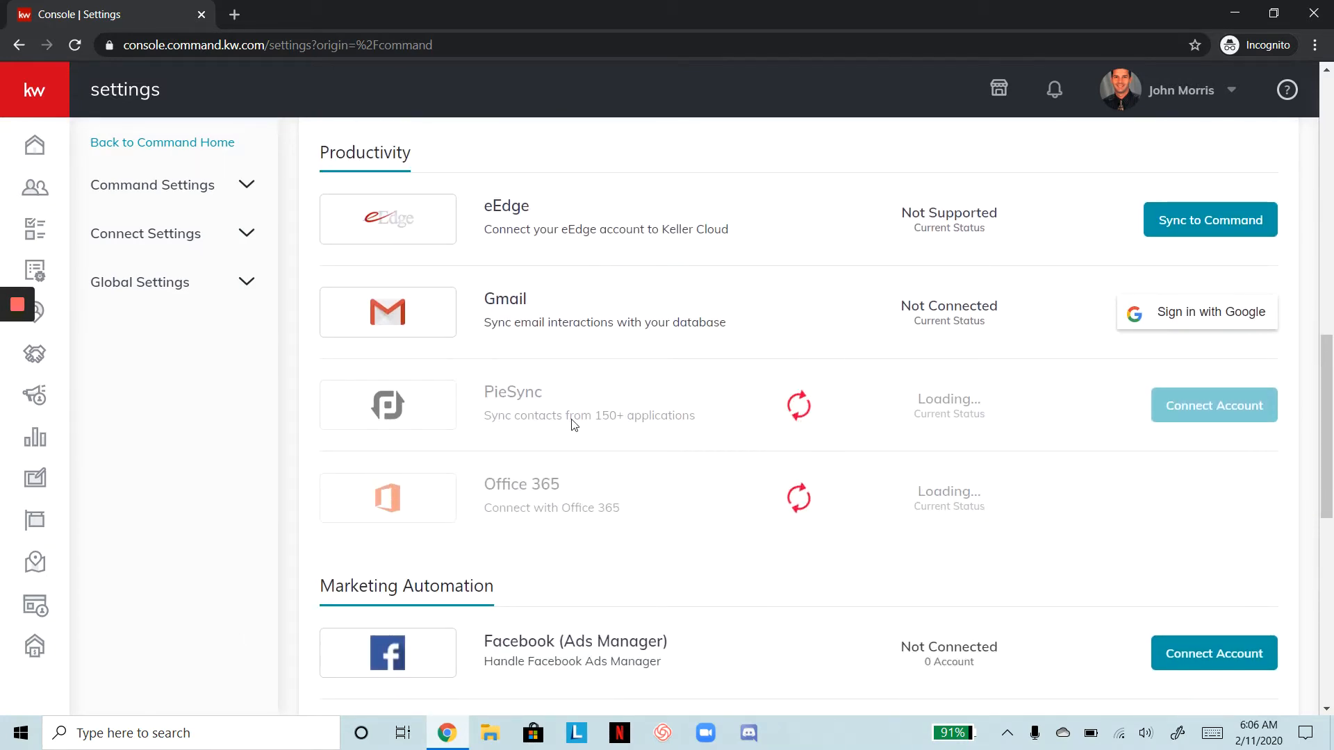
scroll(552, 486, "up", 3)
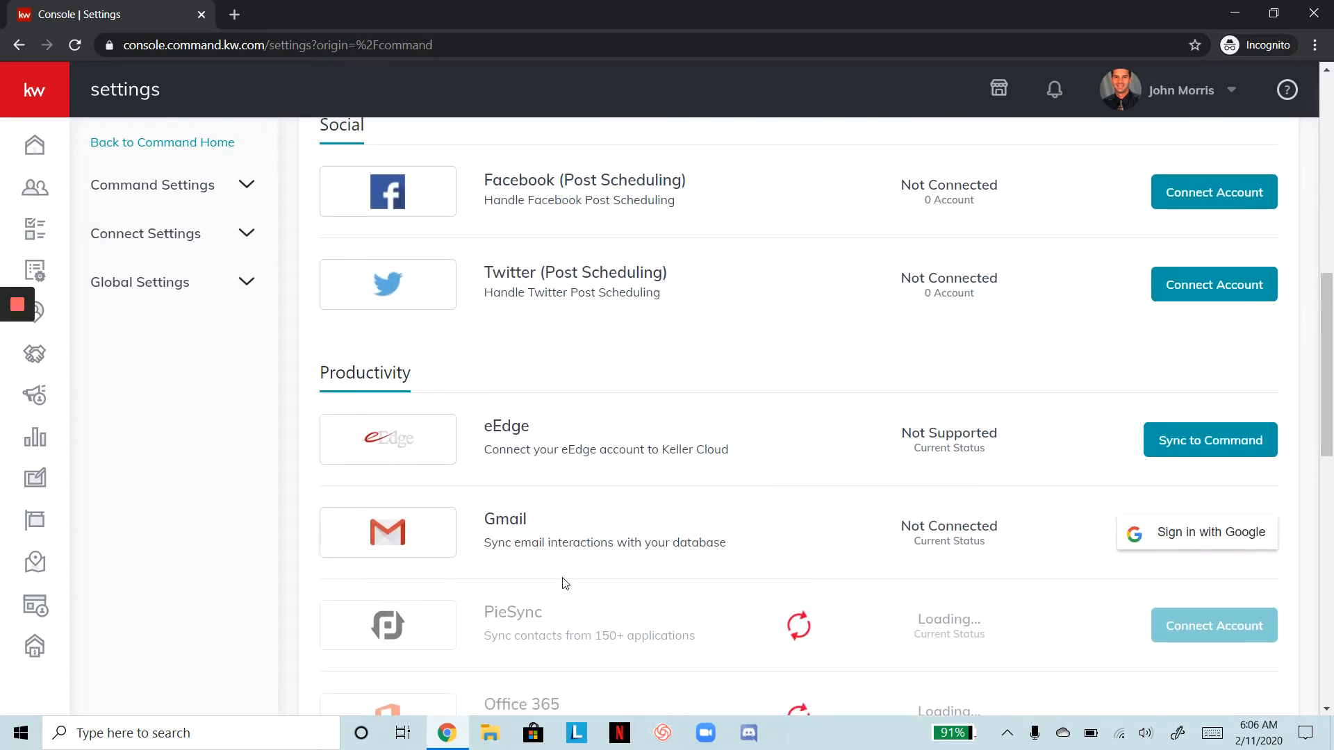
scroll(566, 583, "down", 4)
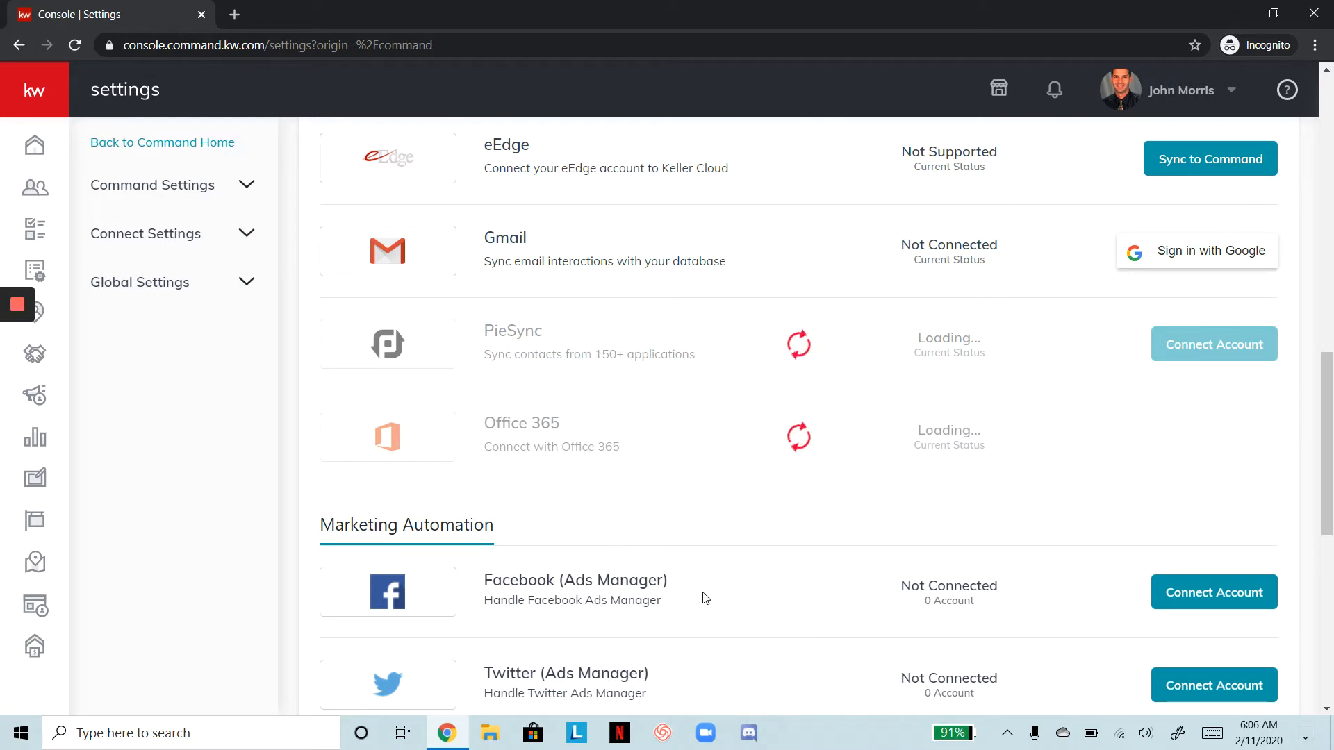
scroll(599, 482, "up", 4)
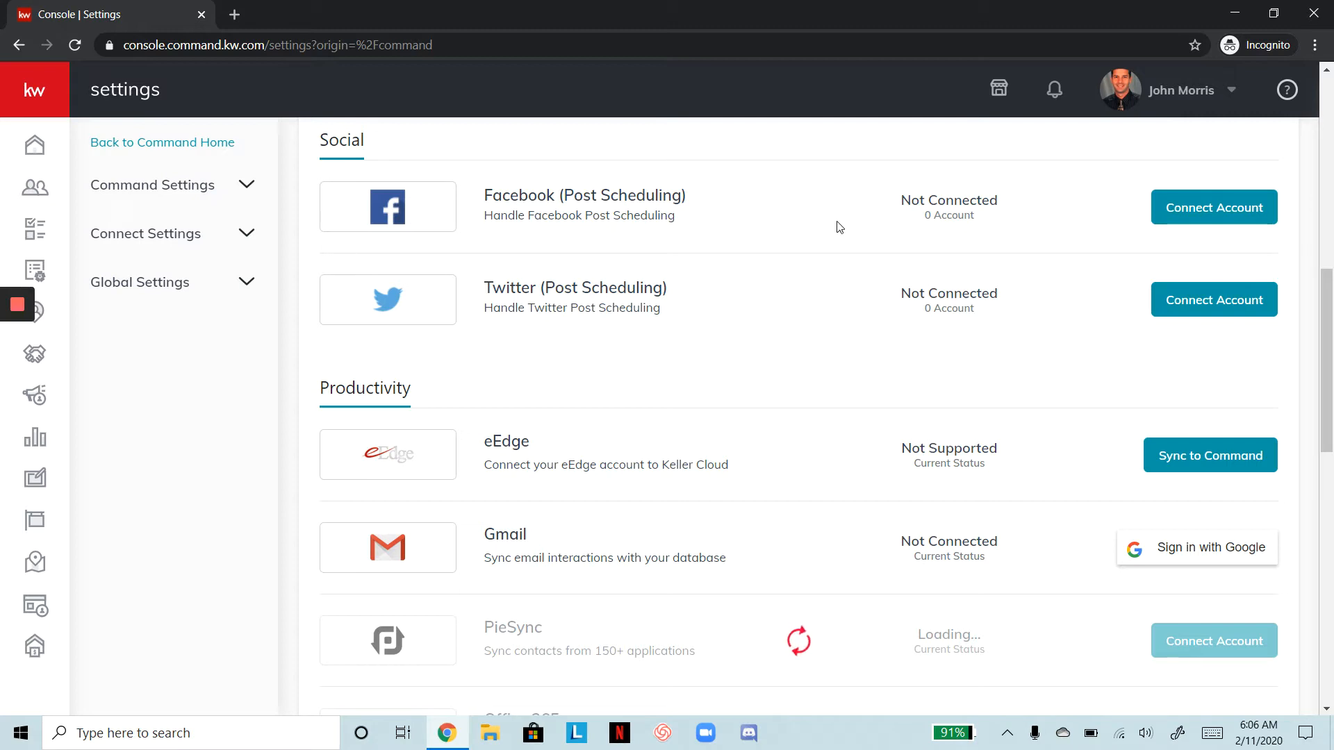
Log in to Facebook for Post Scheduling and connect the Keller Williams Realty team page
left_click(1194, 207)
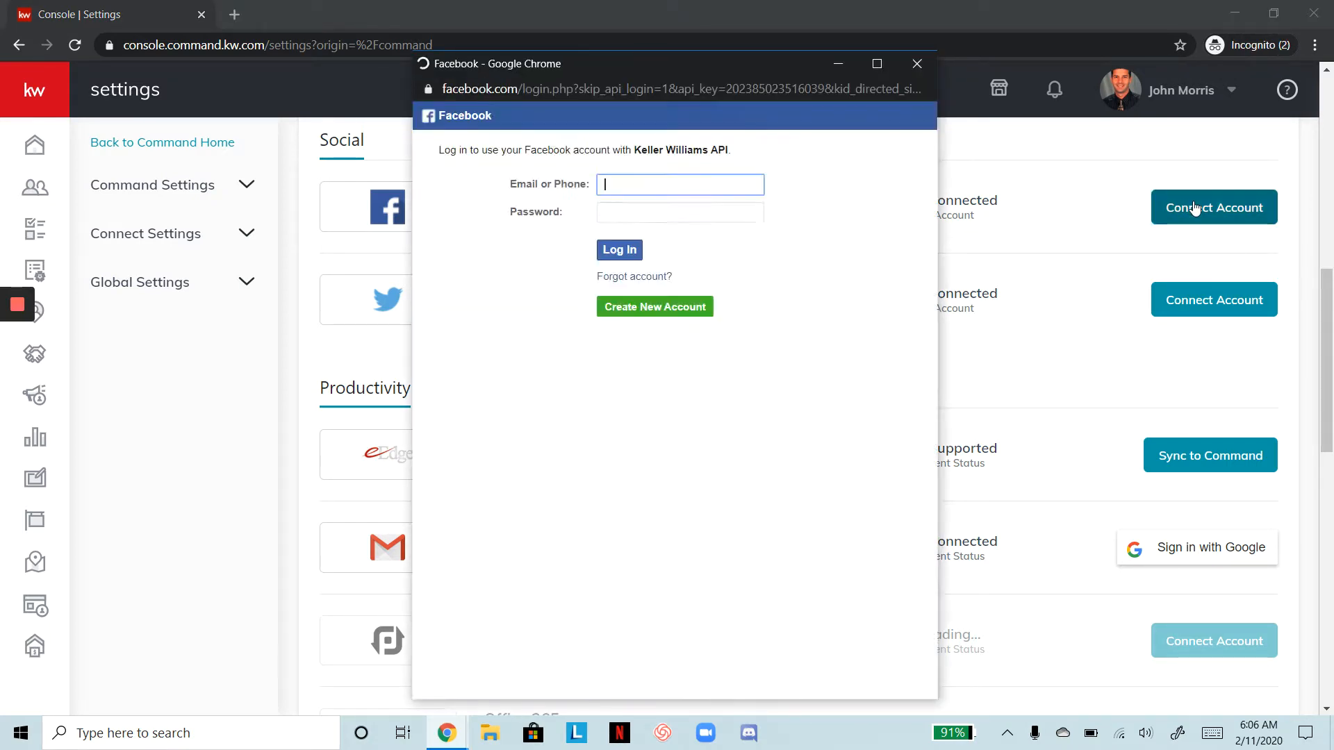
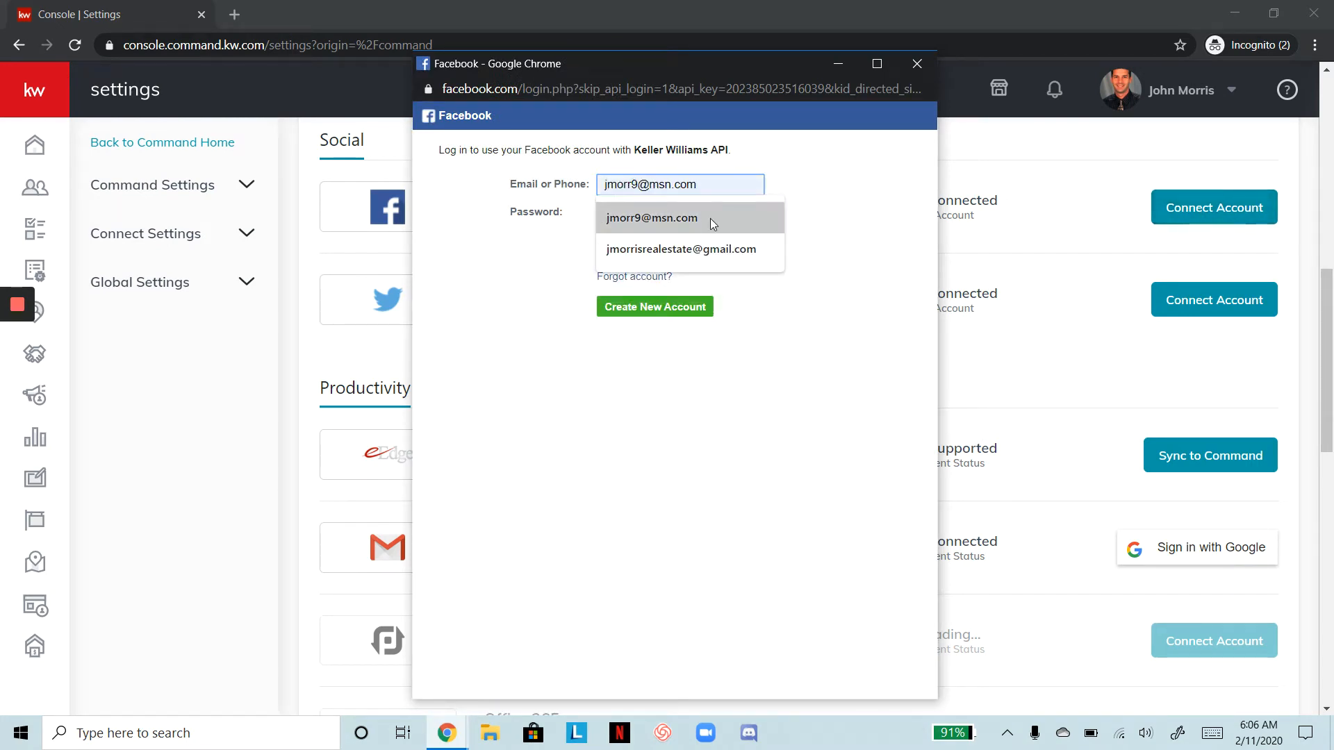
left_click(710, 218)
left_click(711, 219)
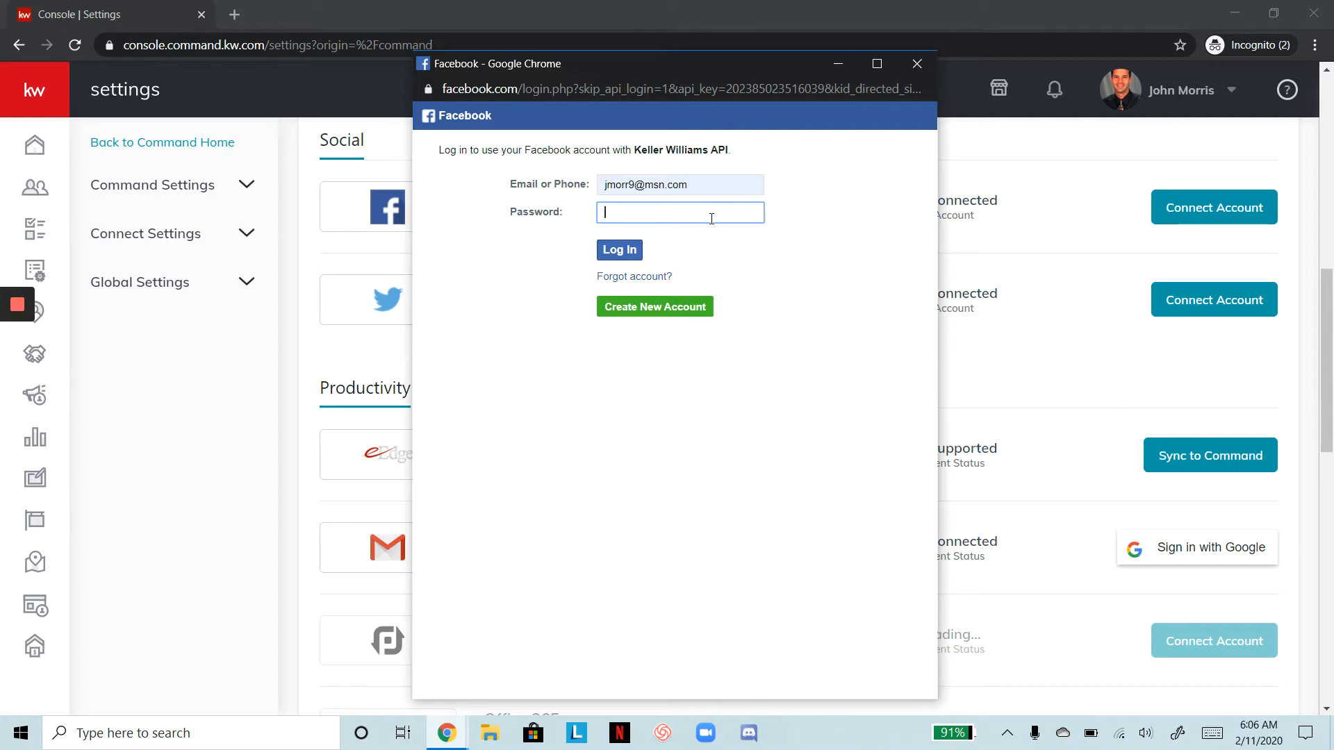
type("•••••••••")
left_click(627, 249)
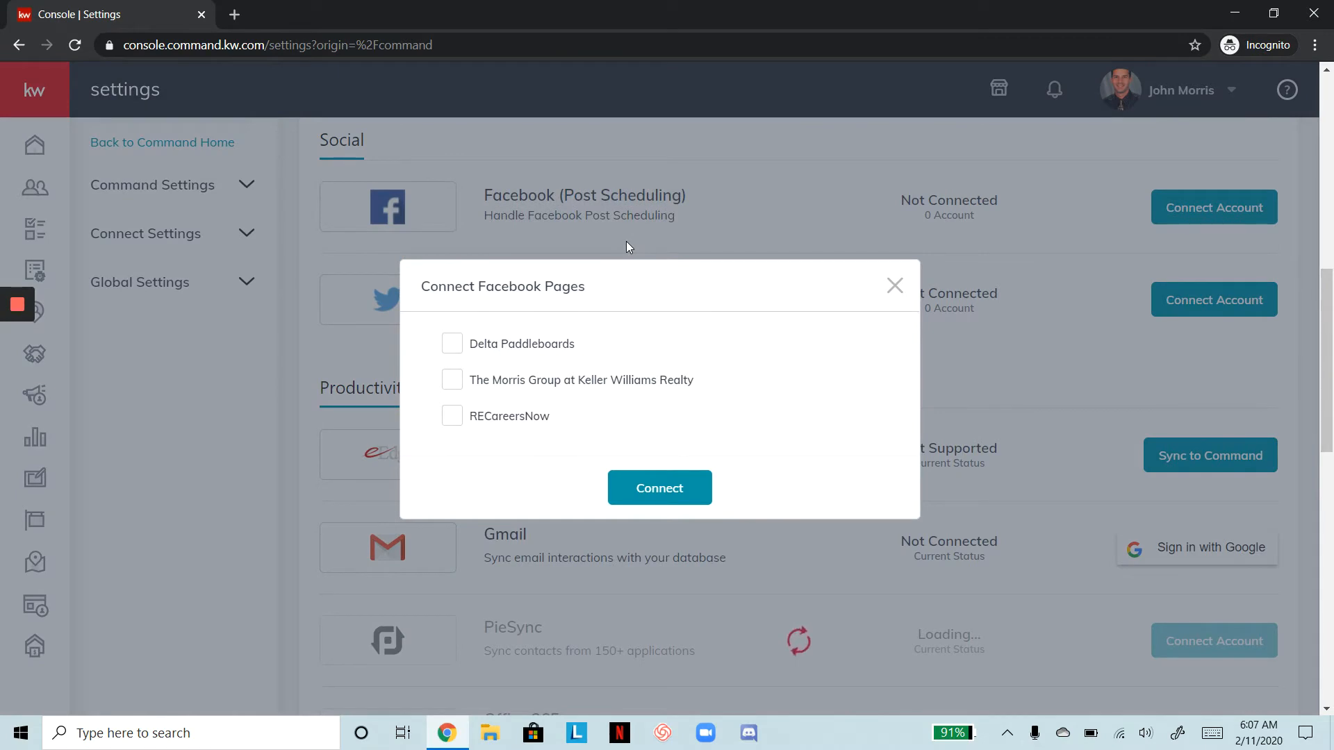
left_click(452, 382)
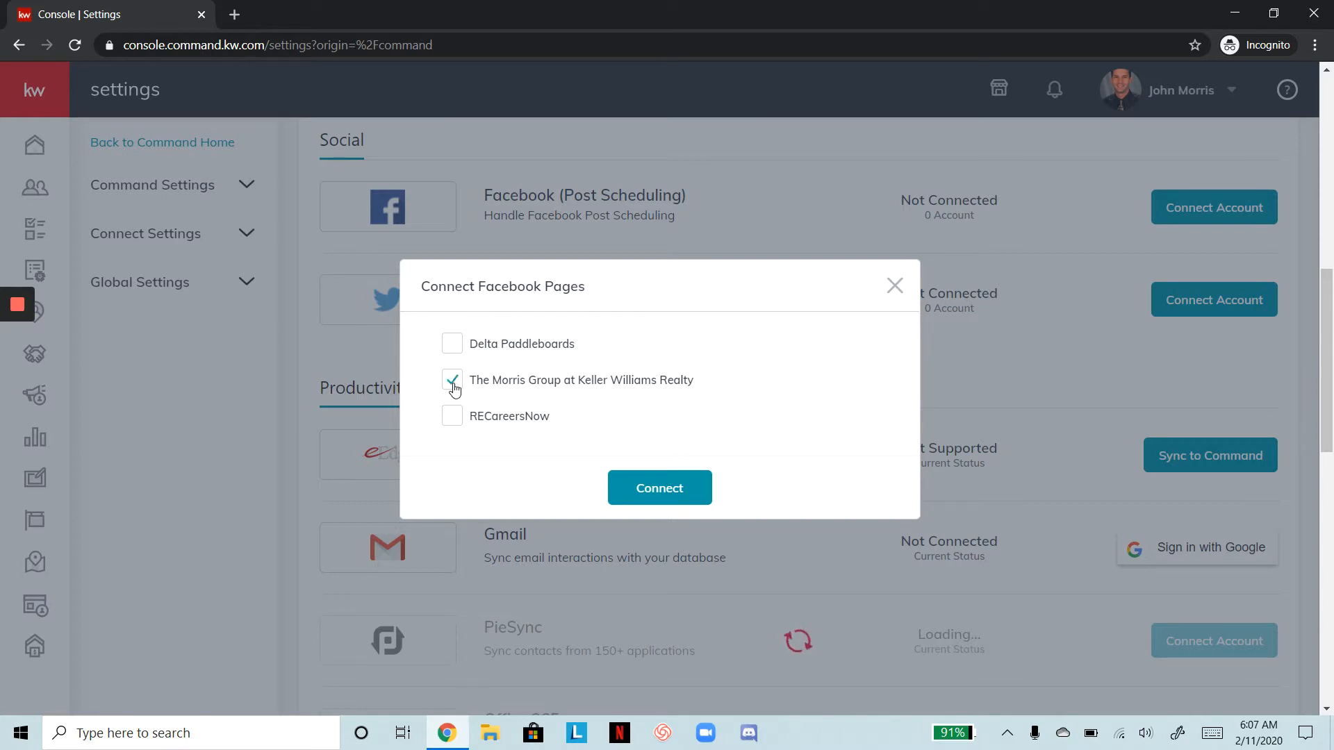
left_click(652, 486)
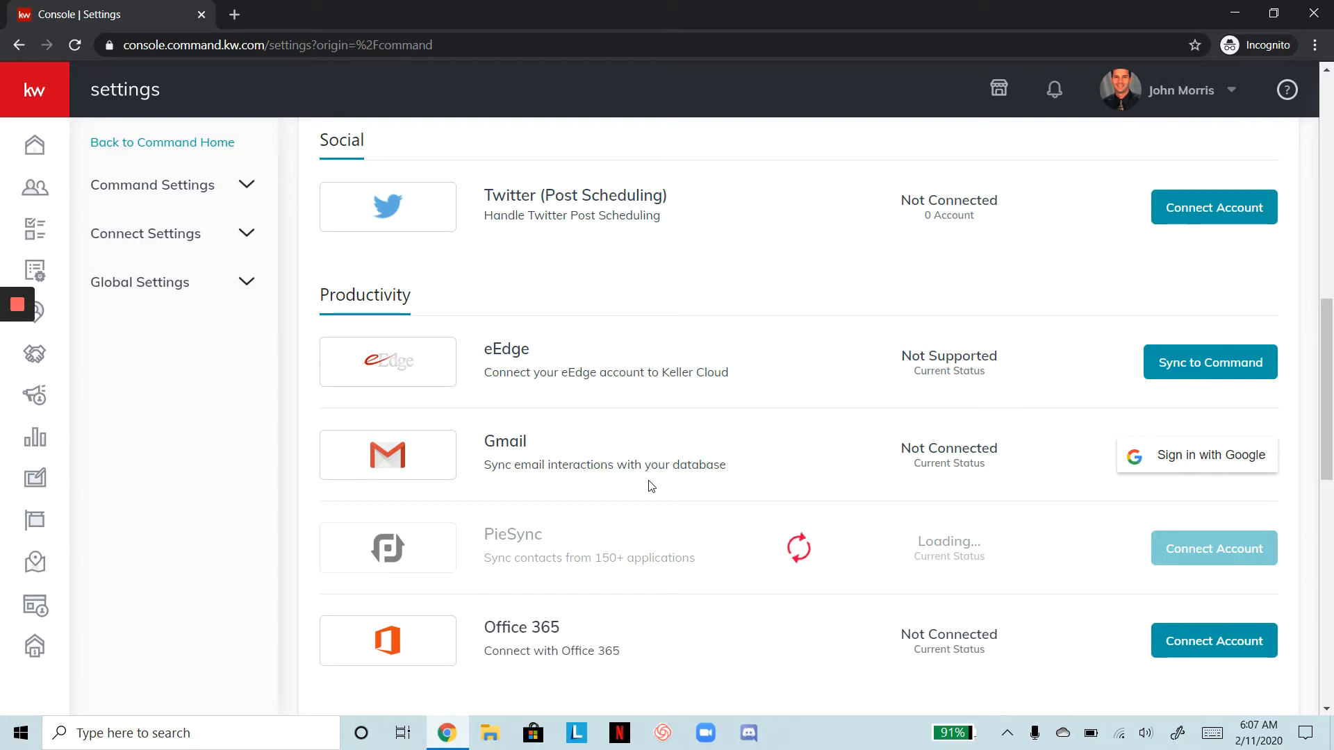
Connect the Facebook Ads Manager account under Marketing Automation
scroll(651, 486, "up", 8)
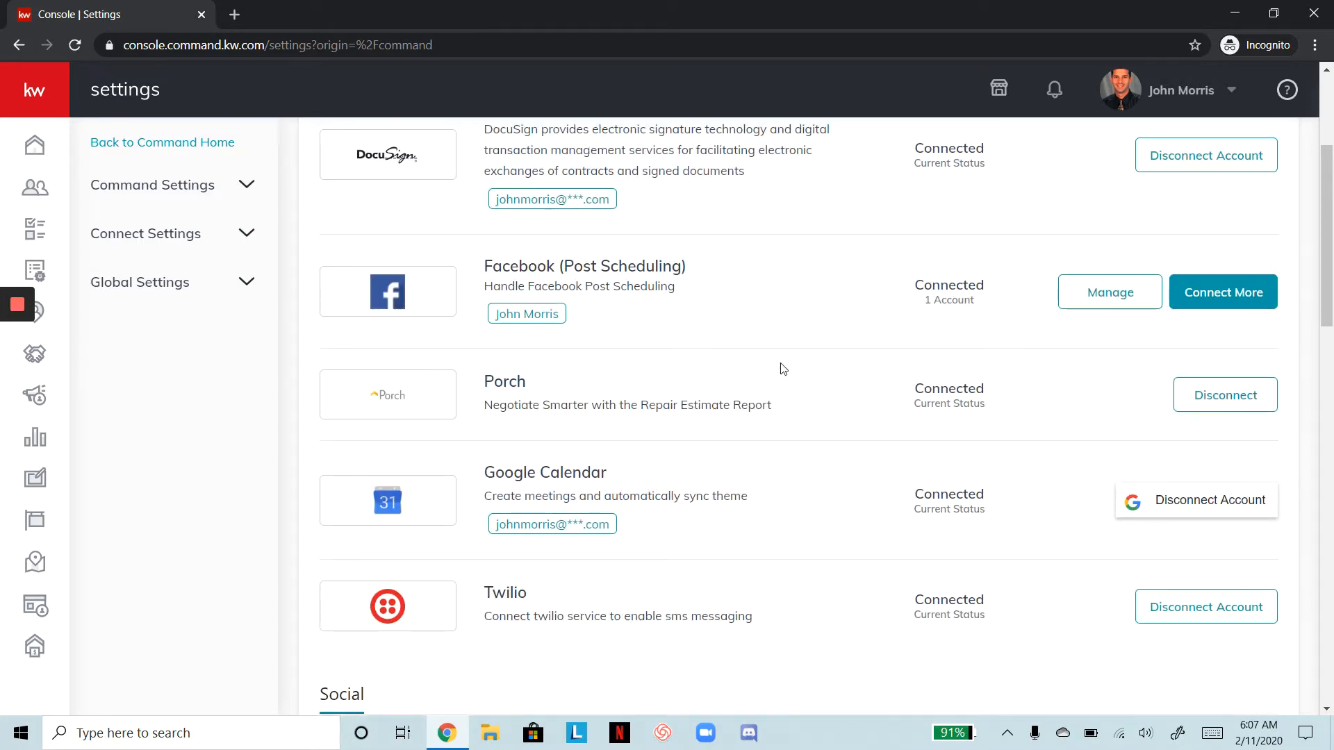
scroll(787, 366, "down", 6)
scroll(783, 369, "down", 6)
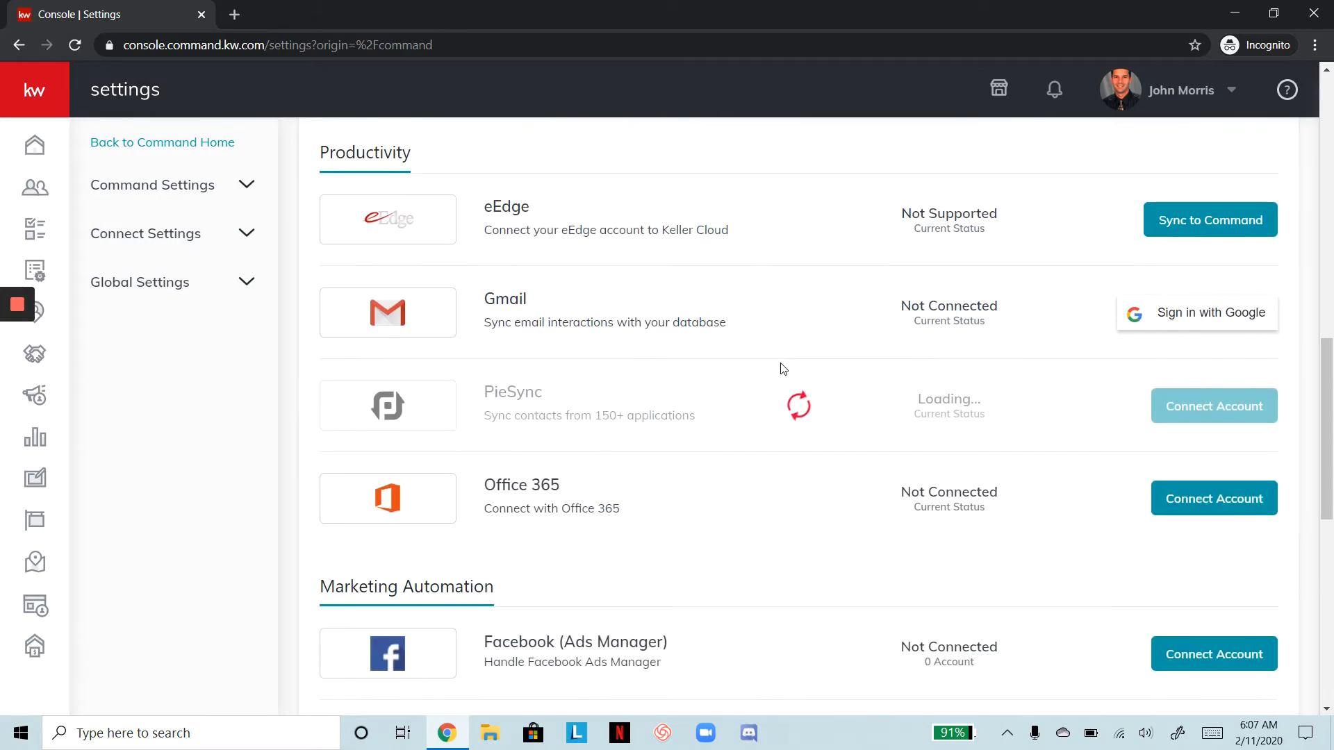
left_click(1210, 496)
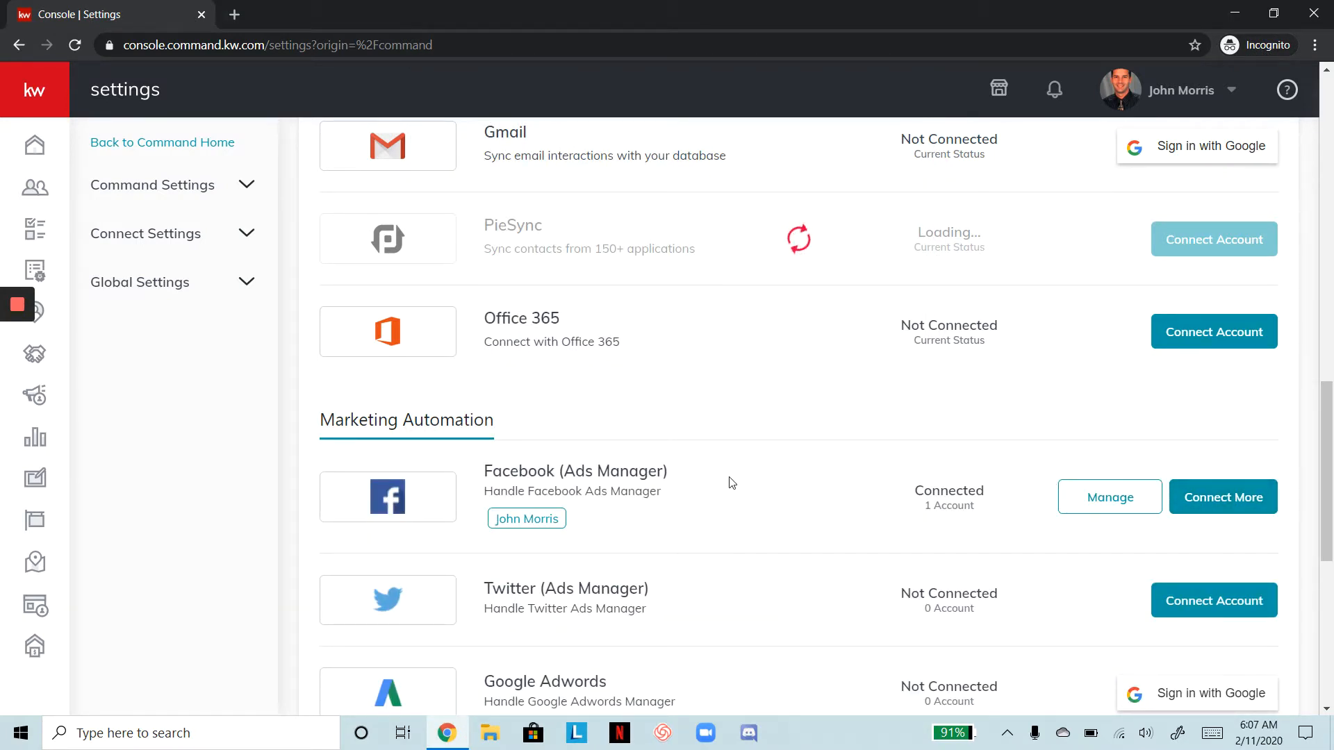
Go to the Paid Campaigns overview from the sidebar
scroll(732, 482, "up", 5)
scroll(732, 482, "up", 10)
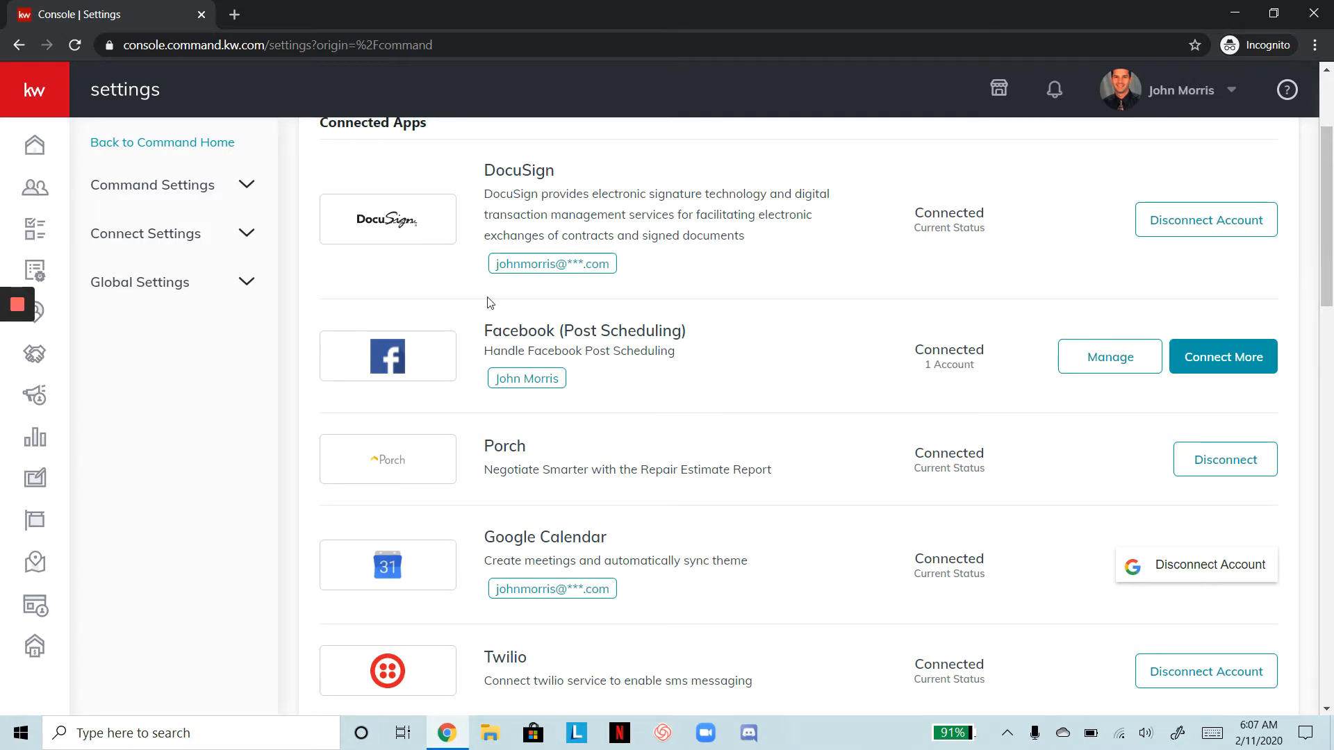
left_click(38, 398)
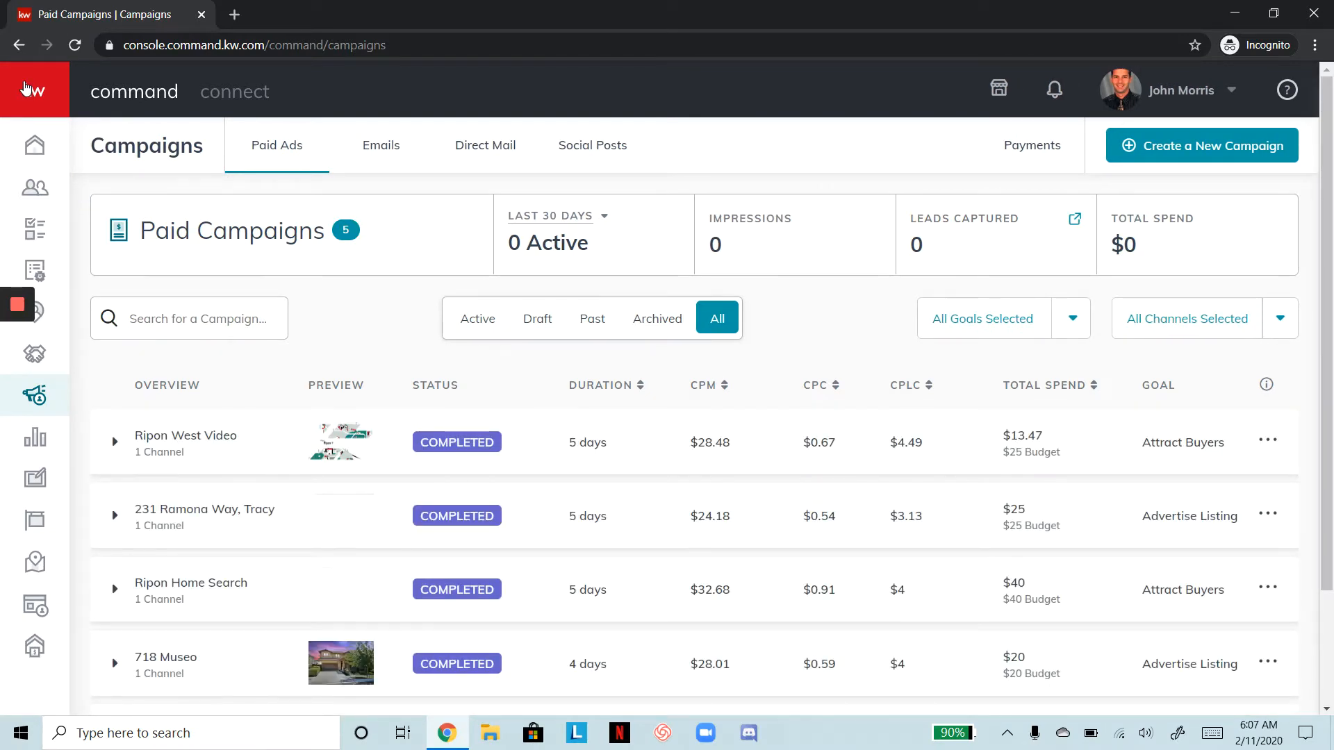
Expand the sidebar labels and scroll through the five completed paid campaigns
left_click(26, 88)
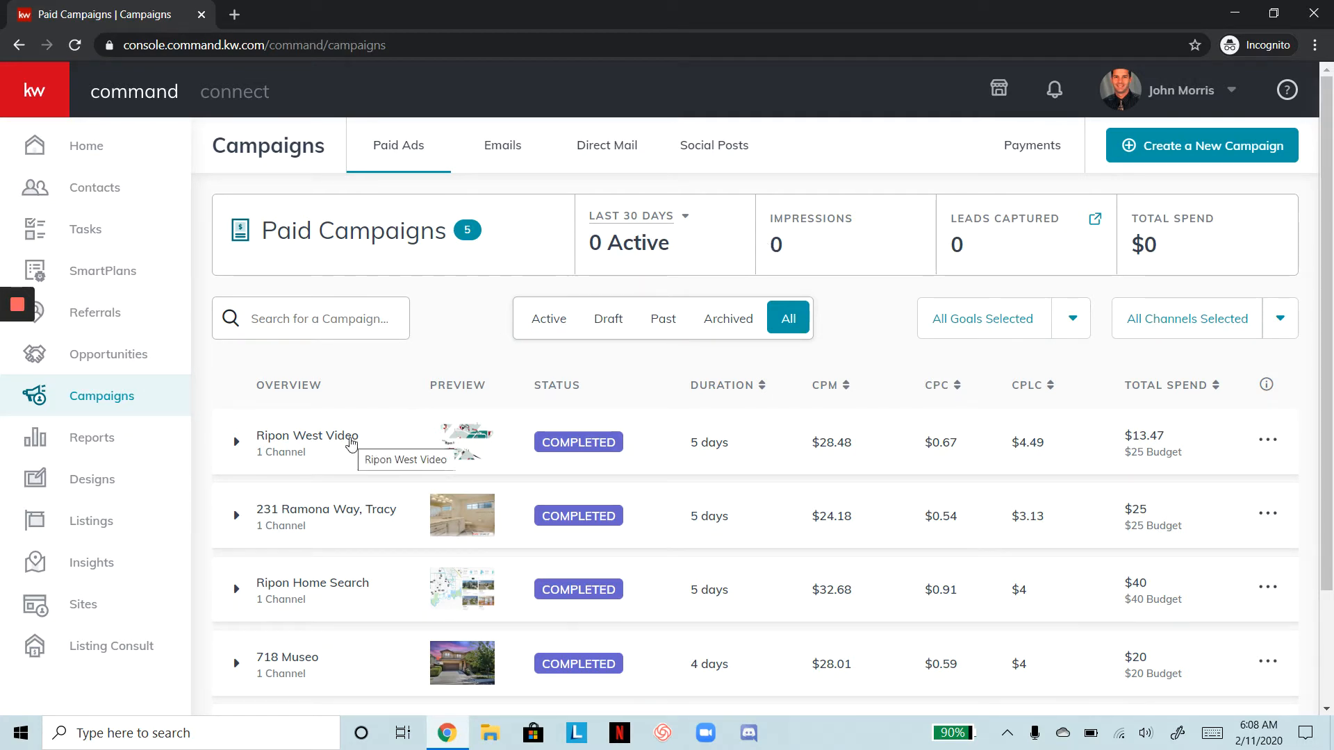
scroll(348, 444, "down", 2)
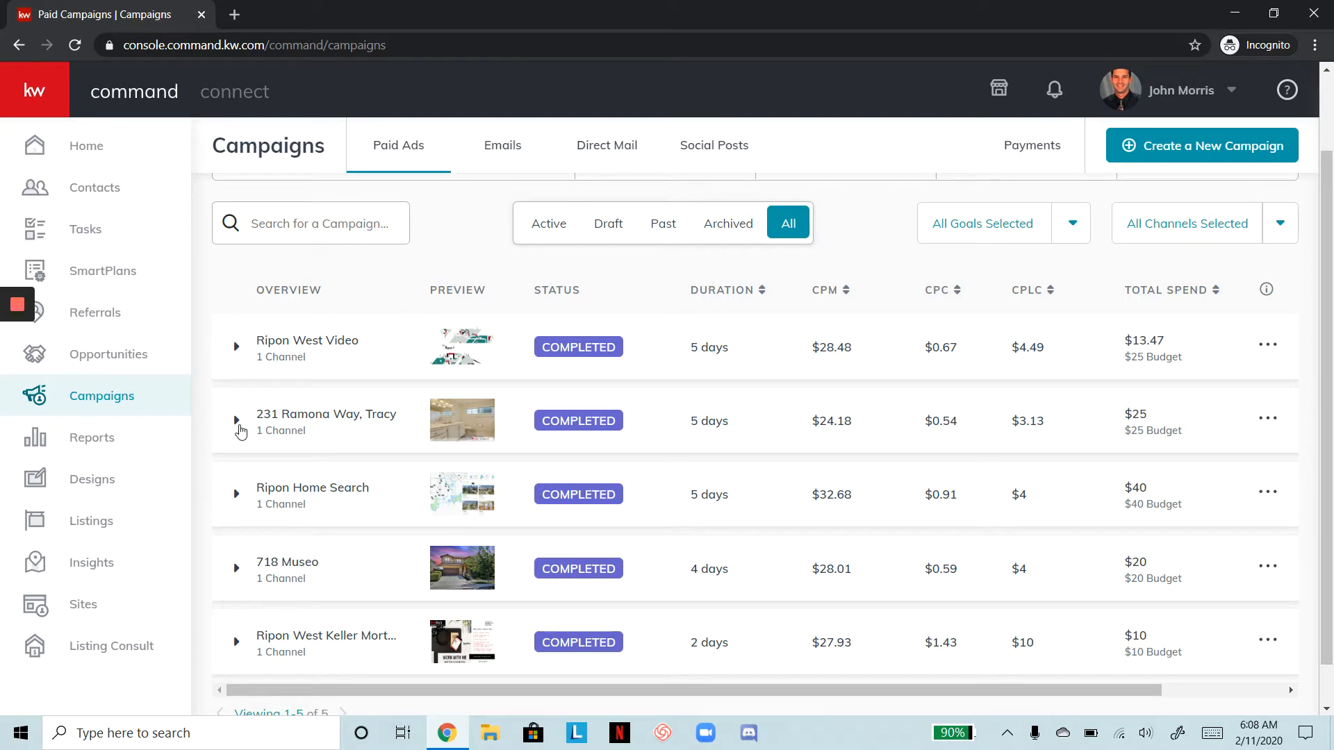
left_click(236, 420)
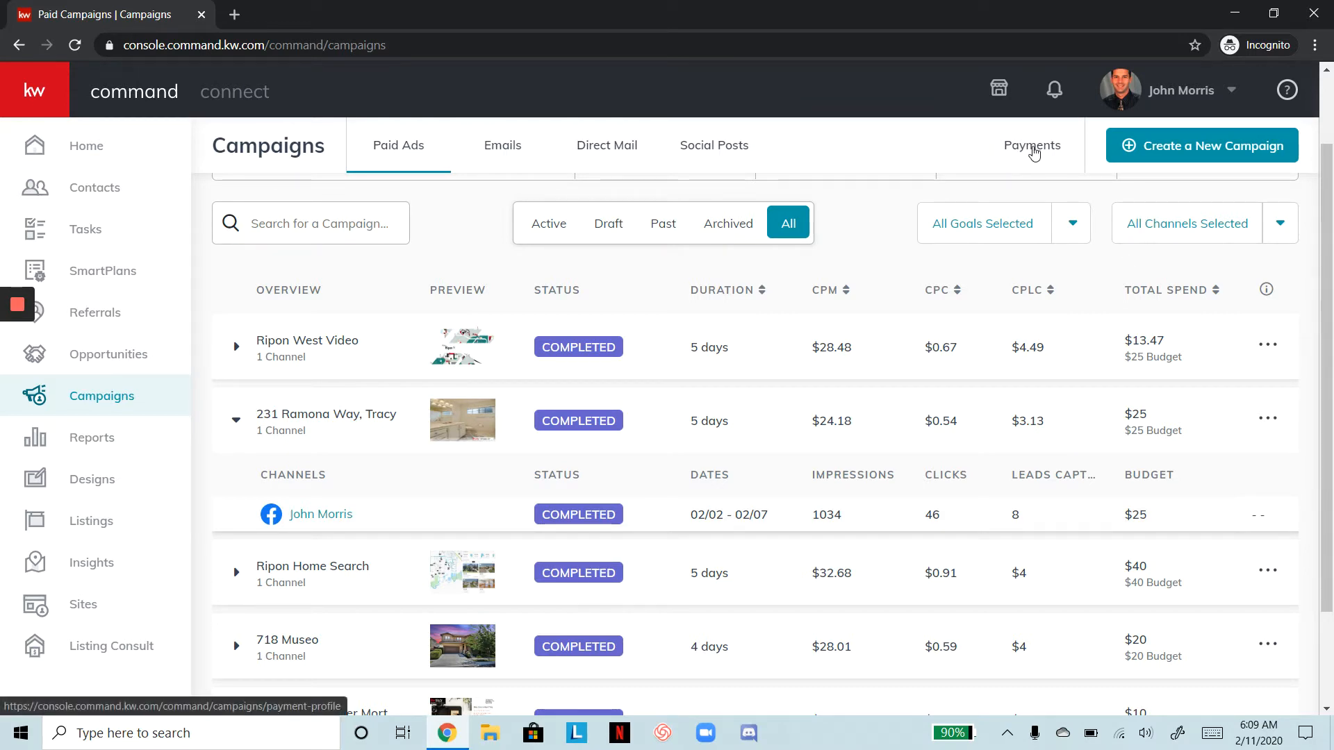
View the Payments page and check the saved Visa card's options without deleting it
left_click(1033, 147)
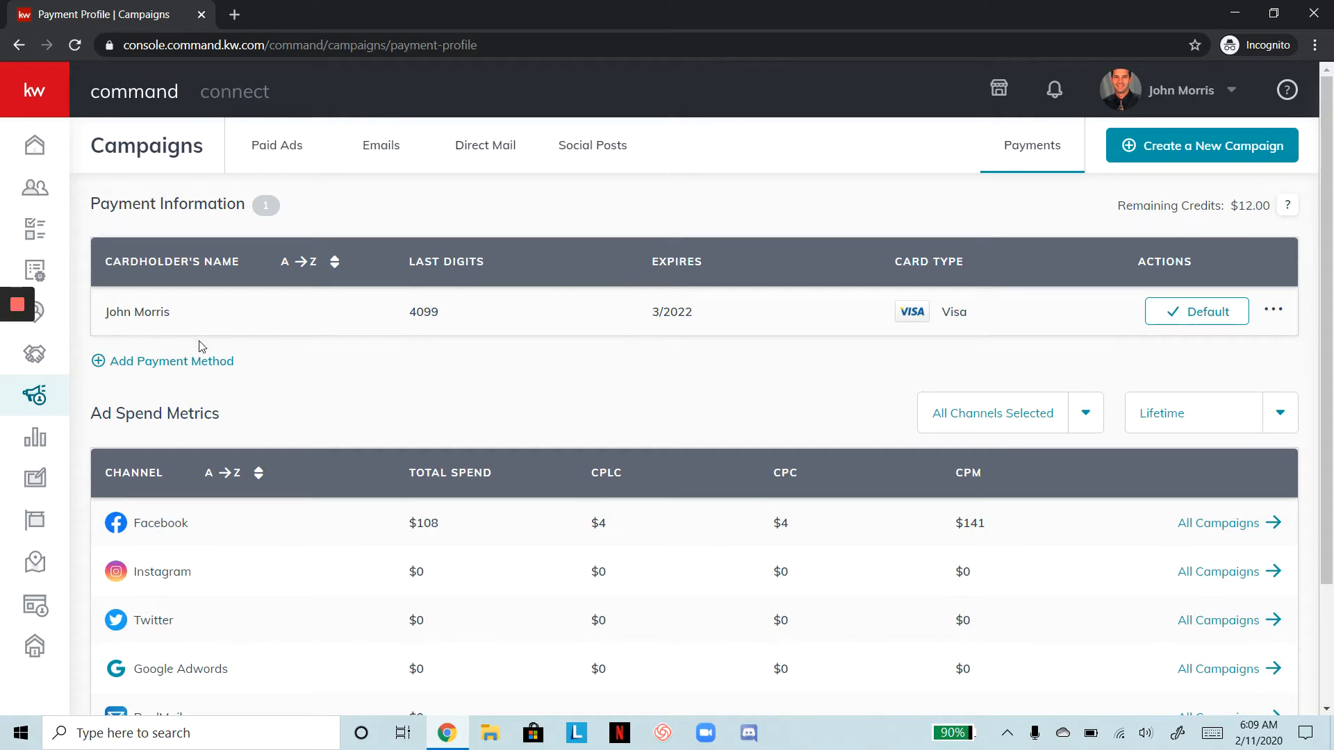
left_click(1272, 316)
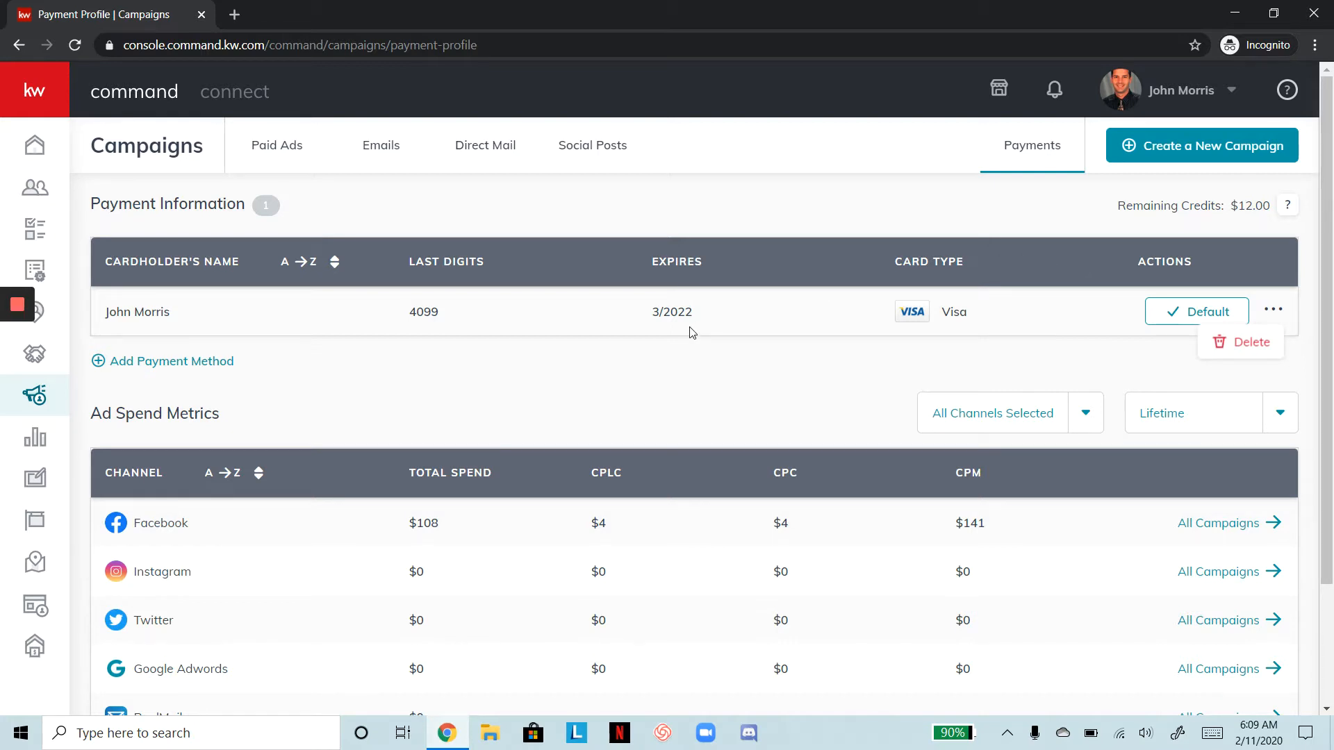
left_click(860, 194)
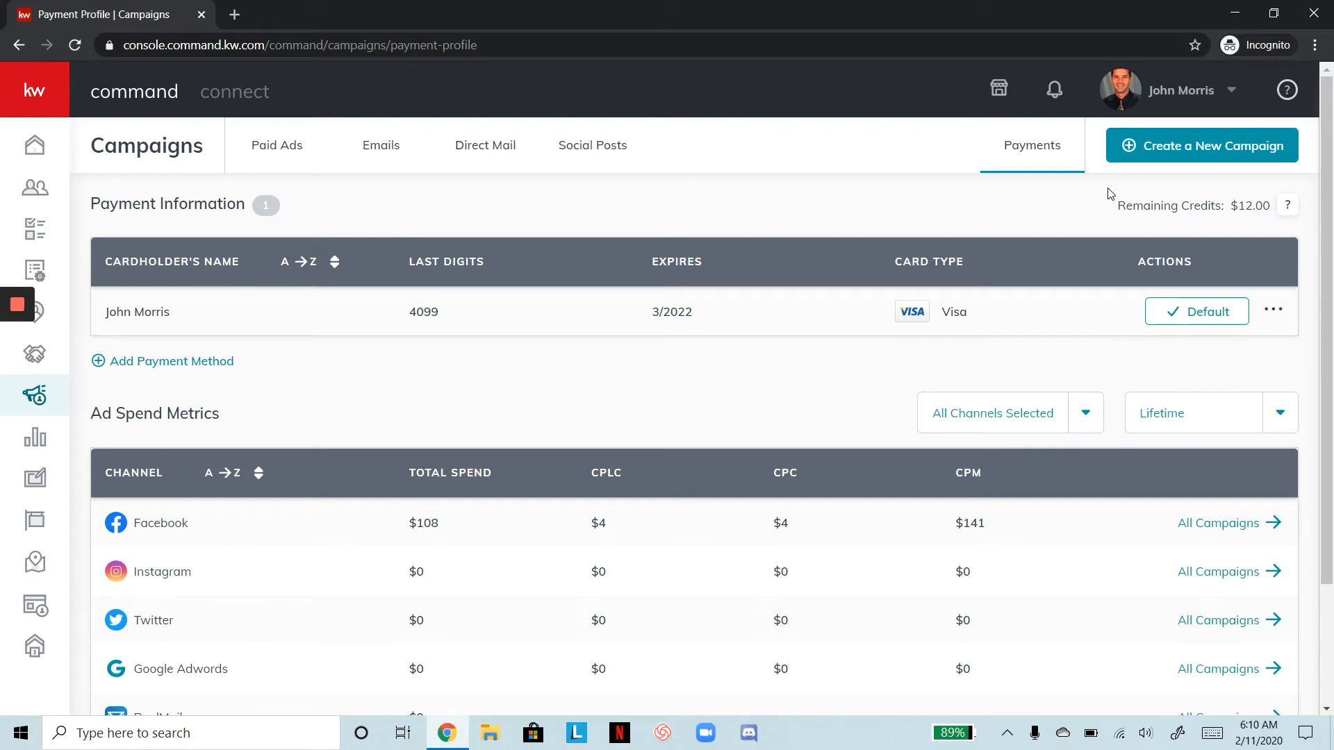
left_click(1173, 149)
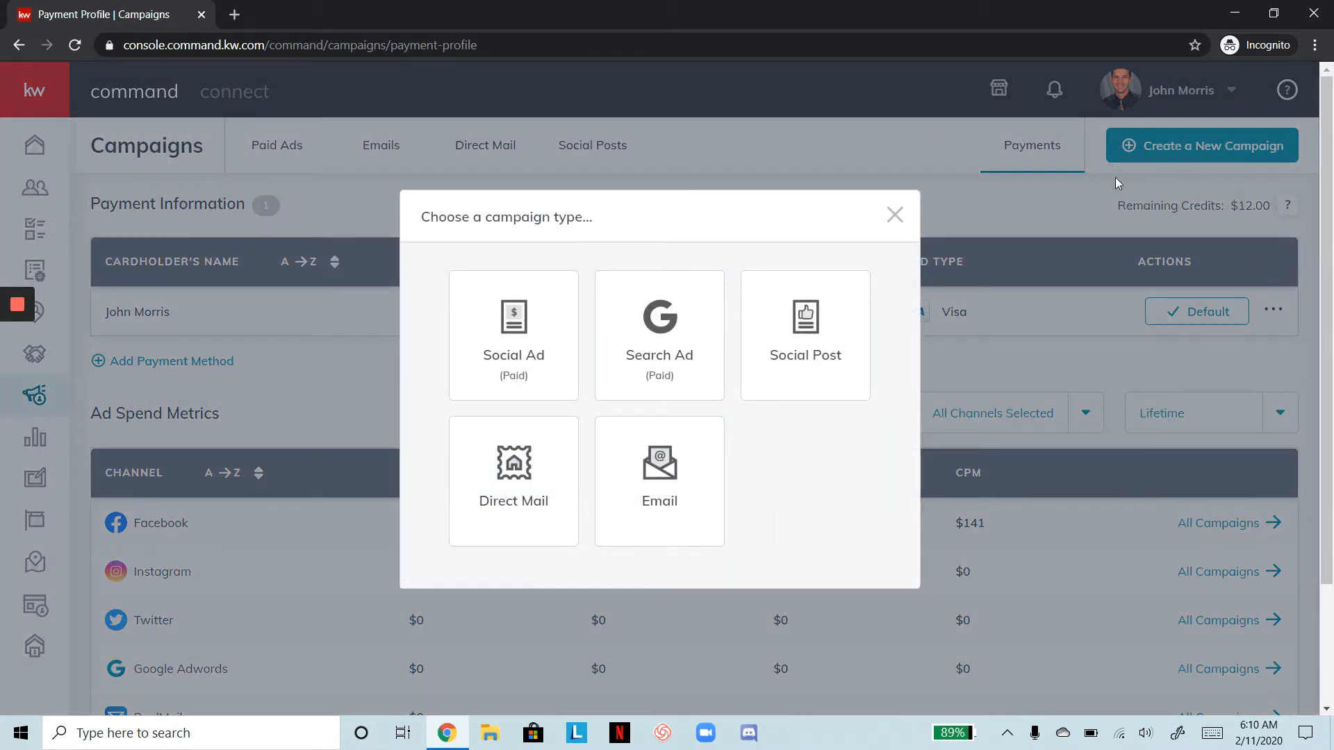
left_click(546, 319)
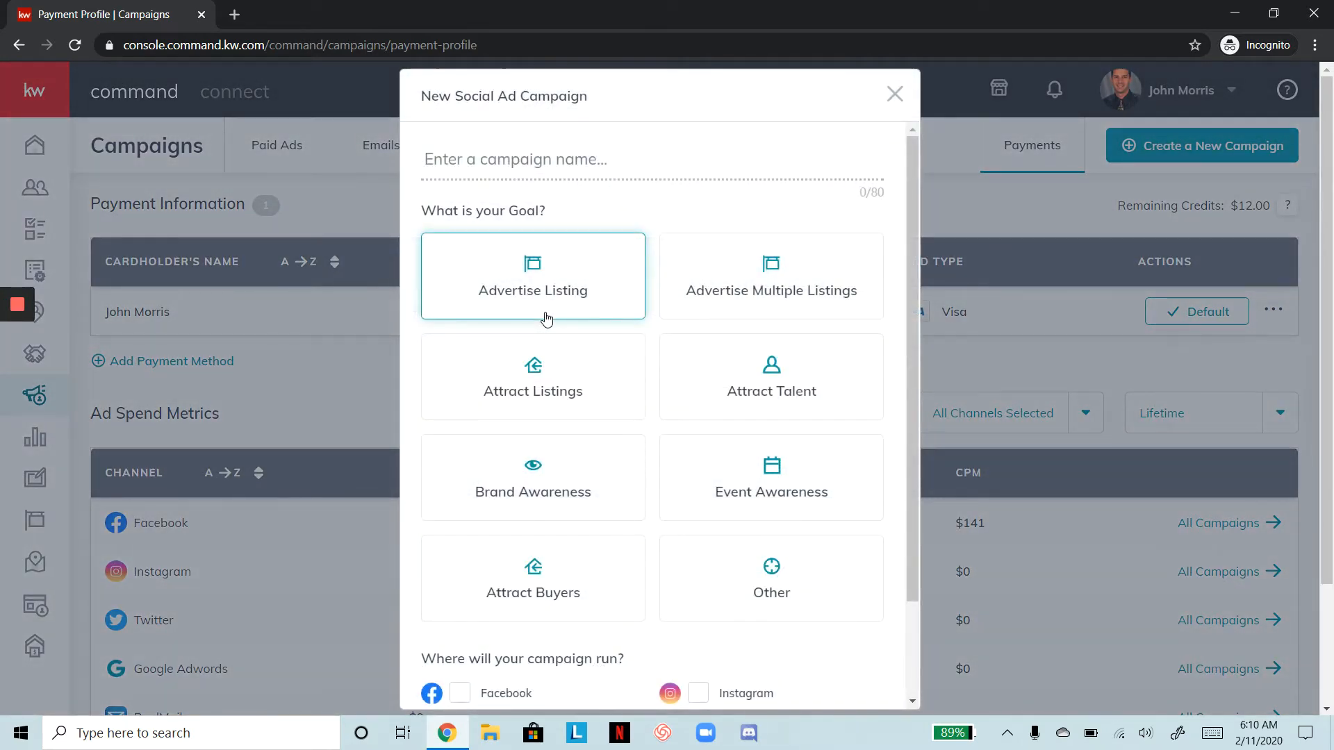
left_click_drag(546, 319, 261, 14)
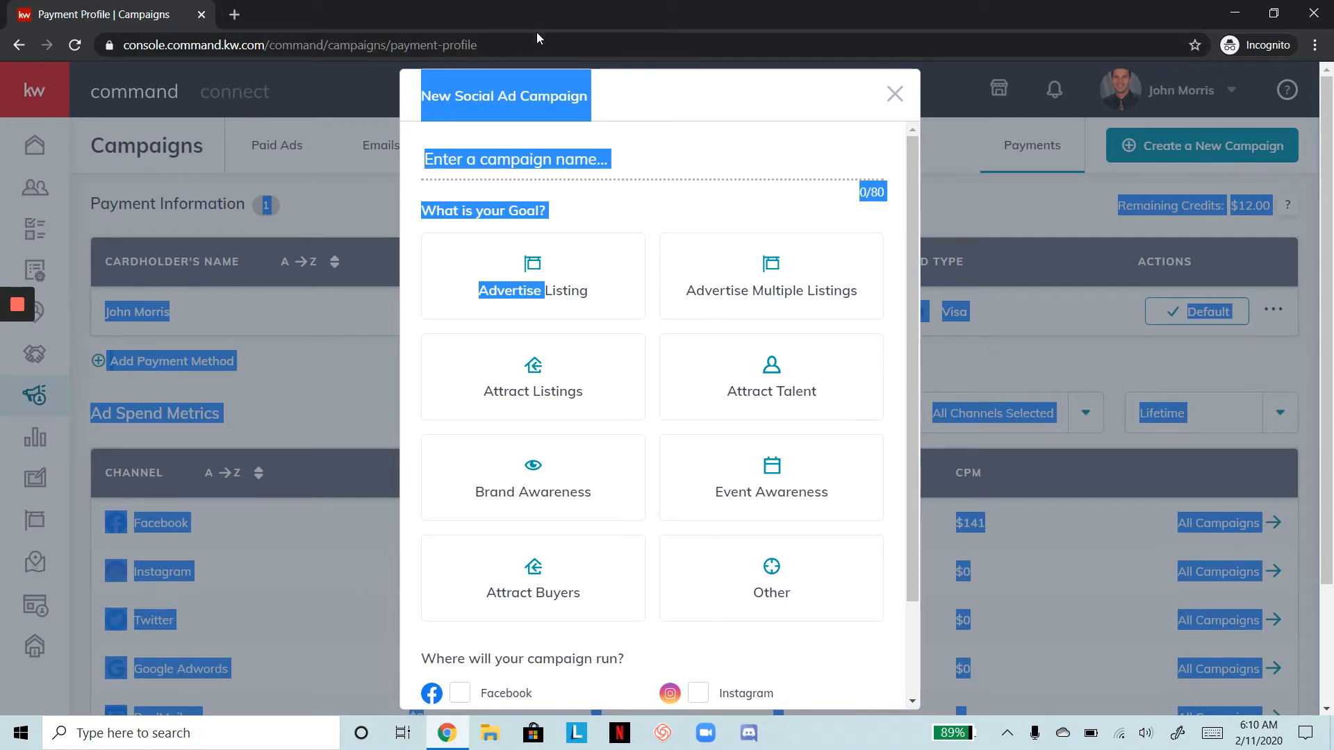
left_click(710, 88)
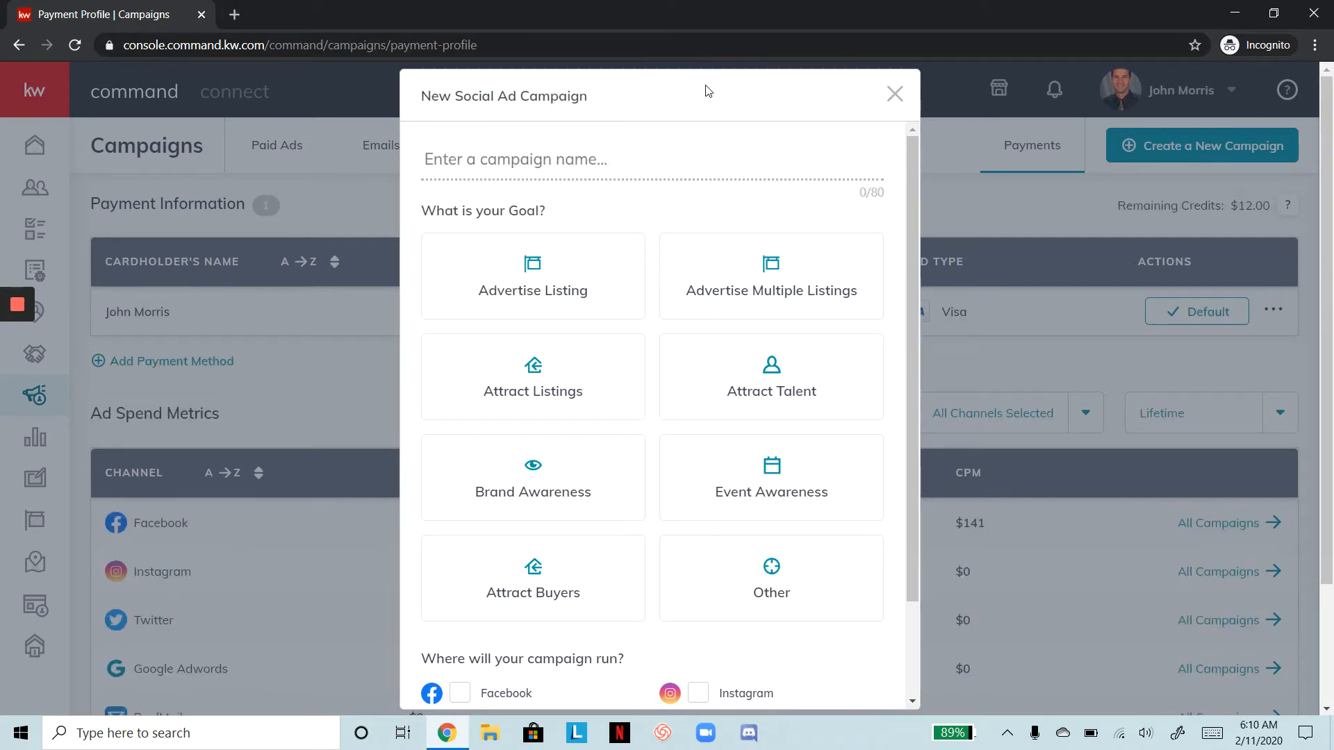
left_click(637, 159)
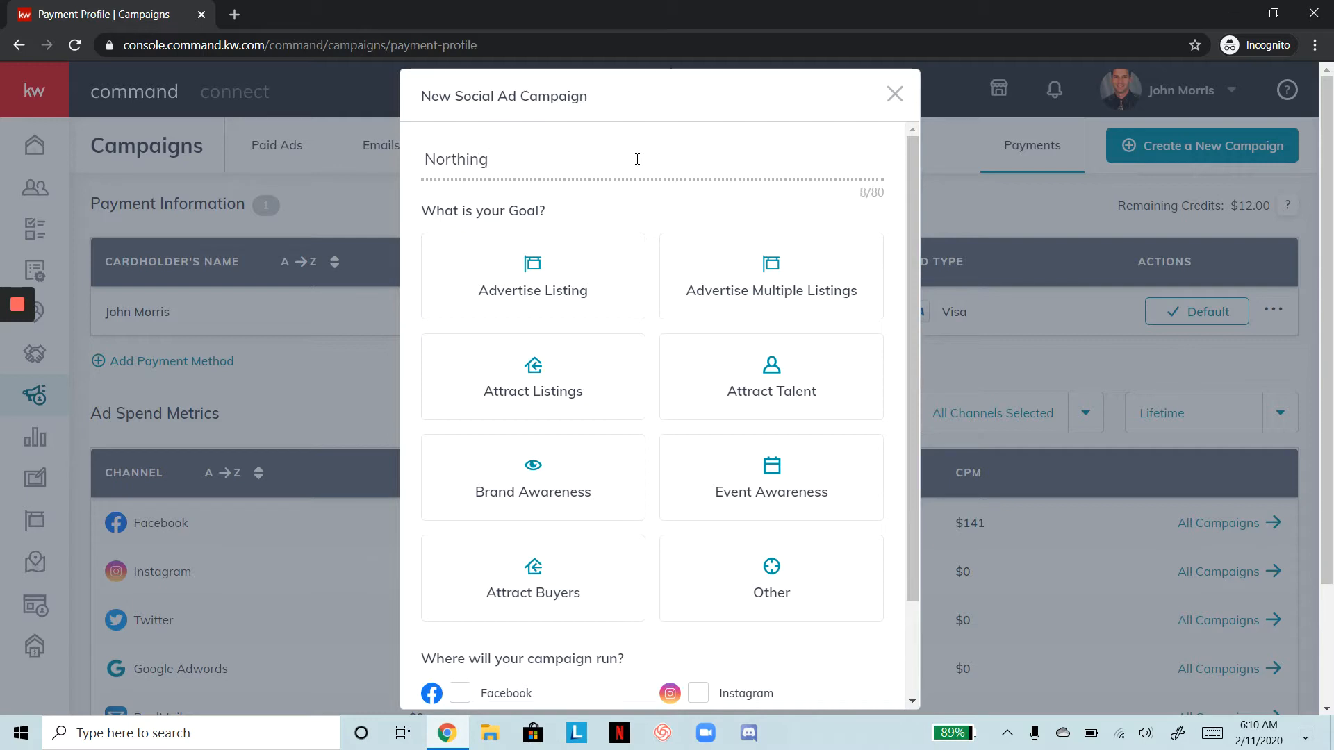
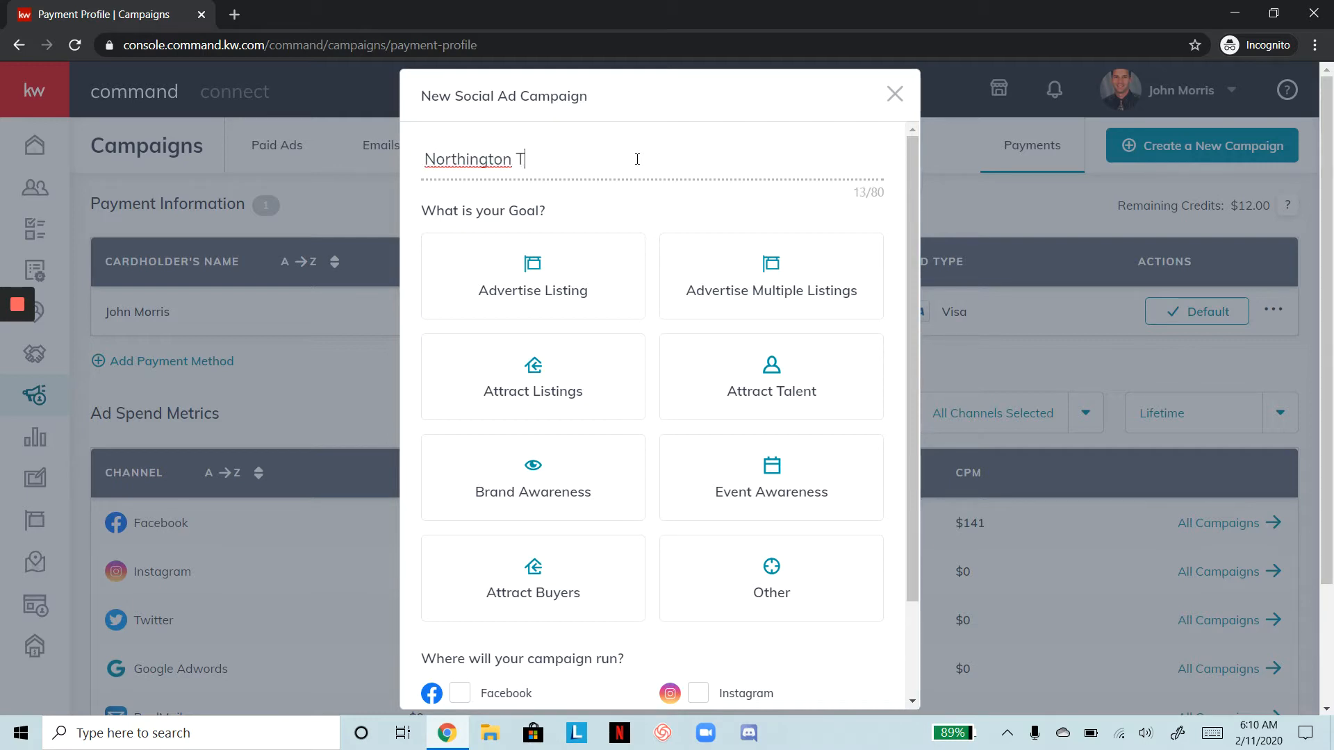
type(" 2.")
type("2")
type("1")
type(".20")
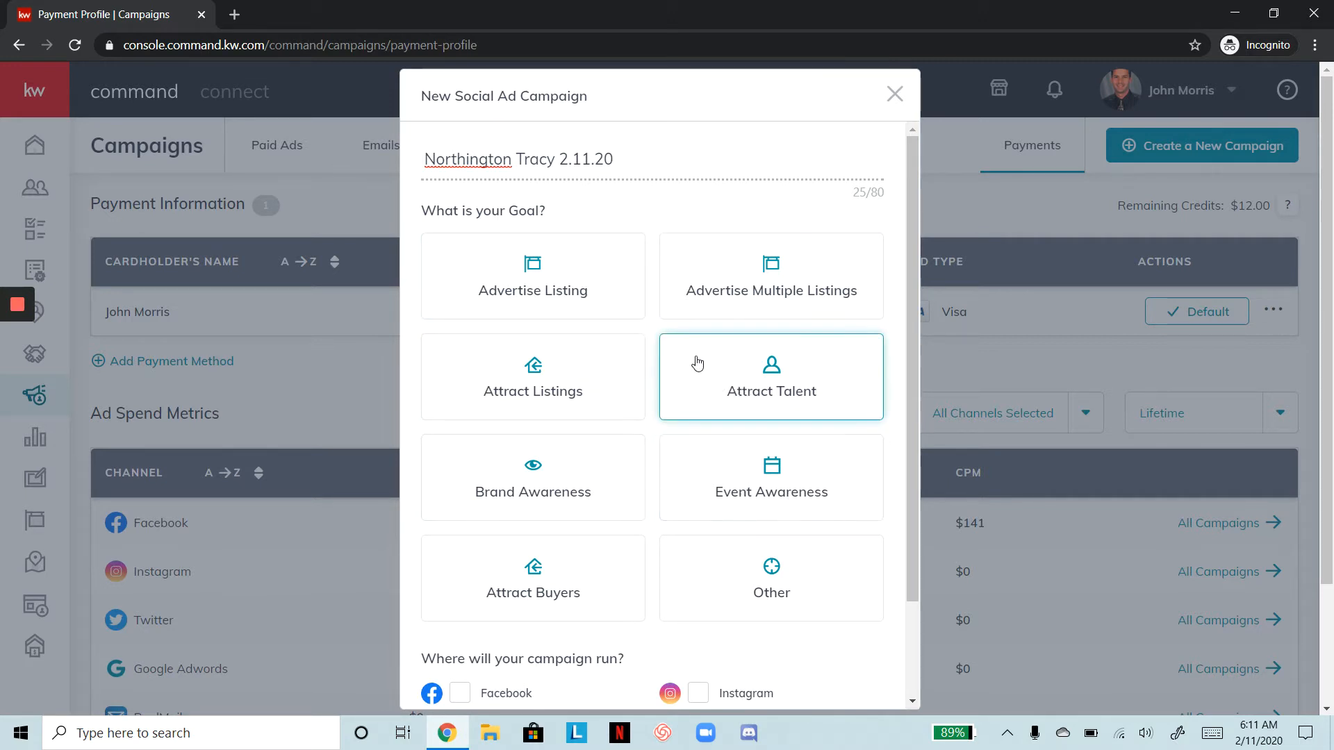
Choose the Advertise Listing goal and select Facebook as the campaign channel
left_click(556, 271)
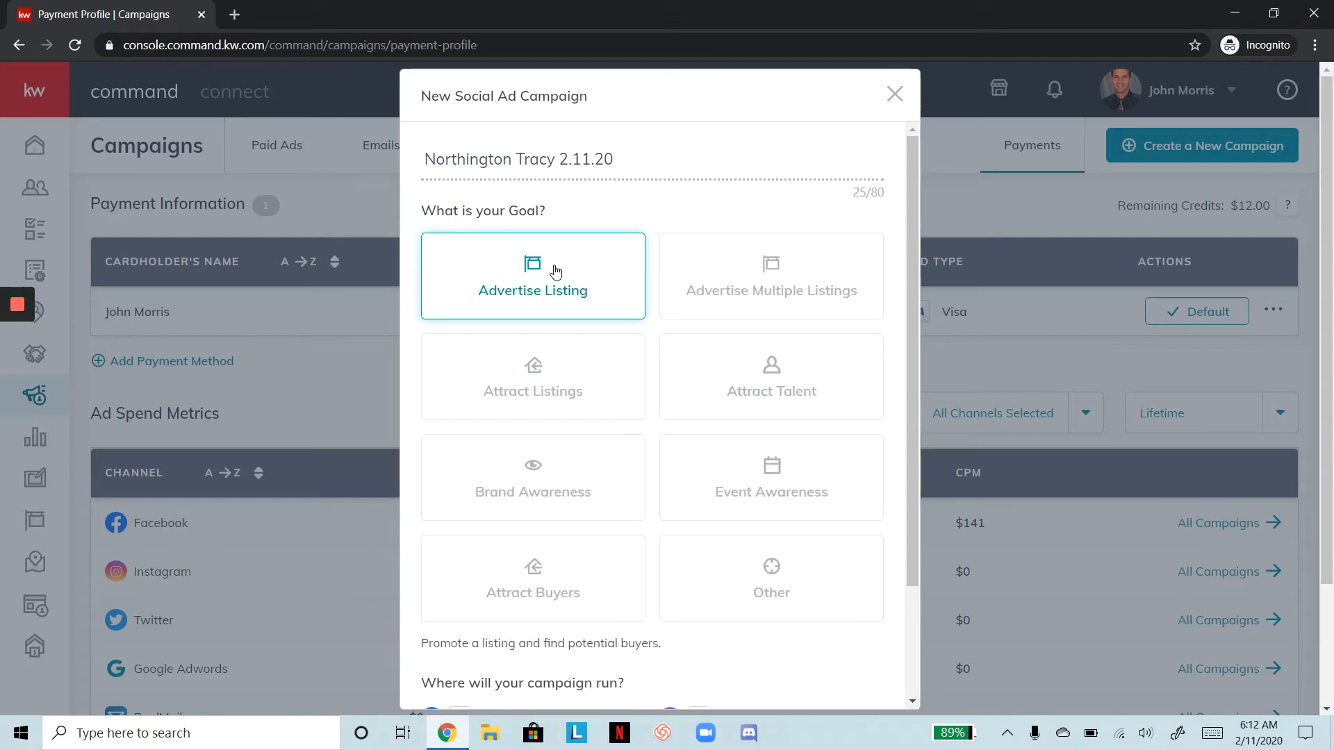
scroll(705, 477, "down", 2)
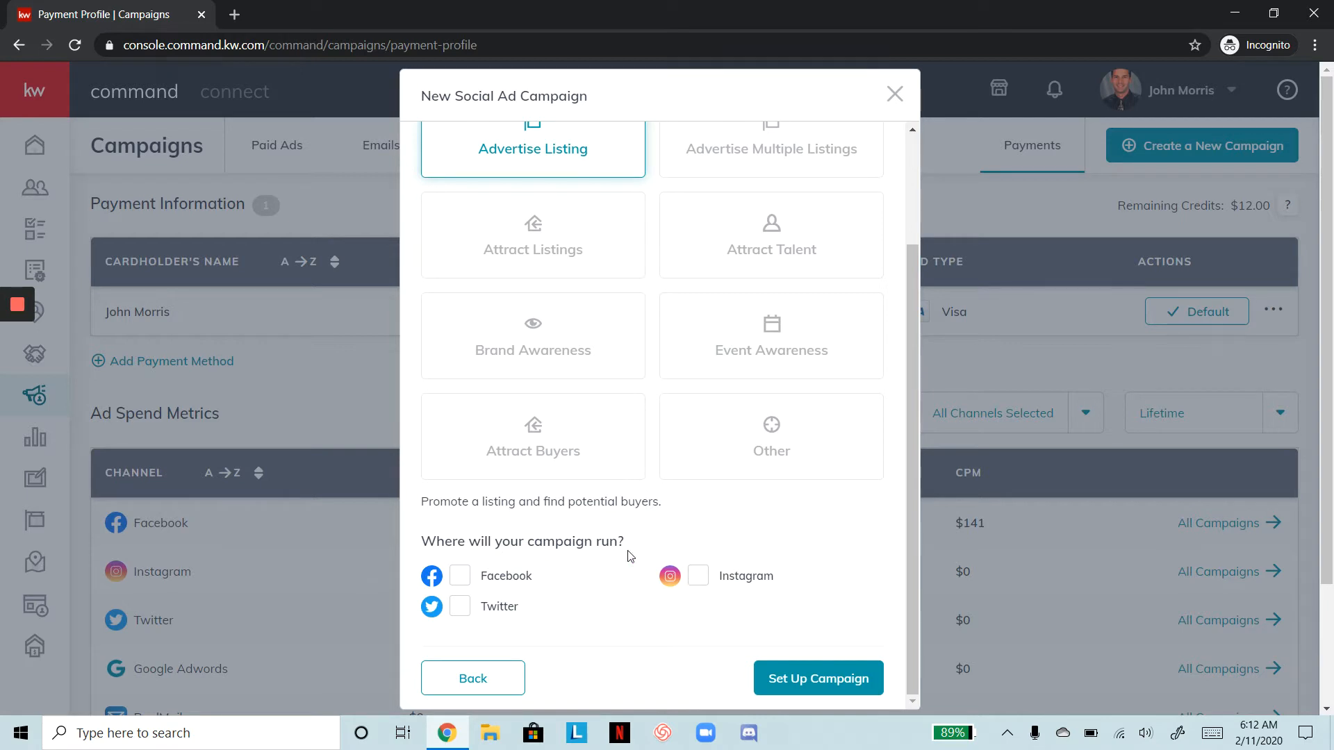
left_click(460, 576)
Proceed to campaign setup and change the listing filter from Only My Listings to All Listings
left_click(825, 678)
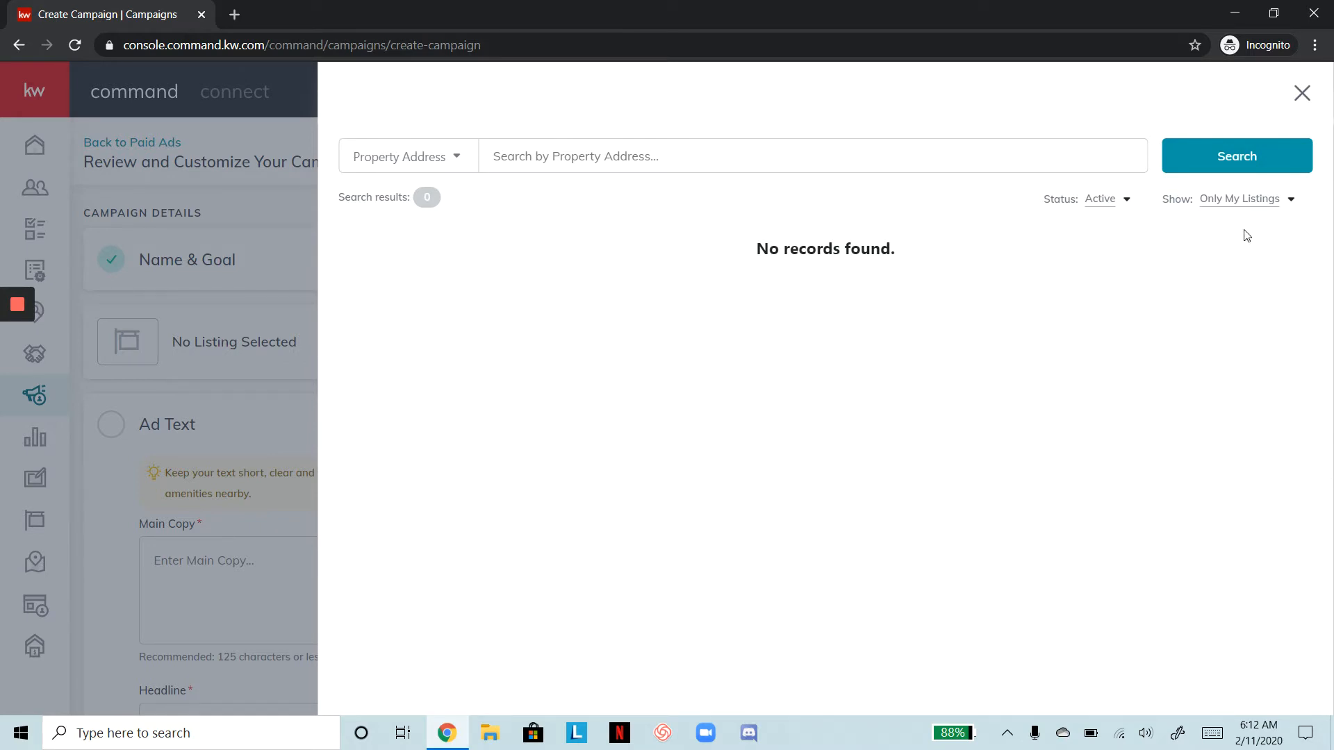
left_click(1285, 201)
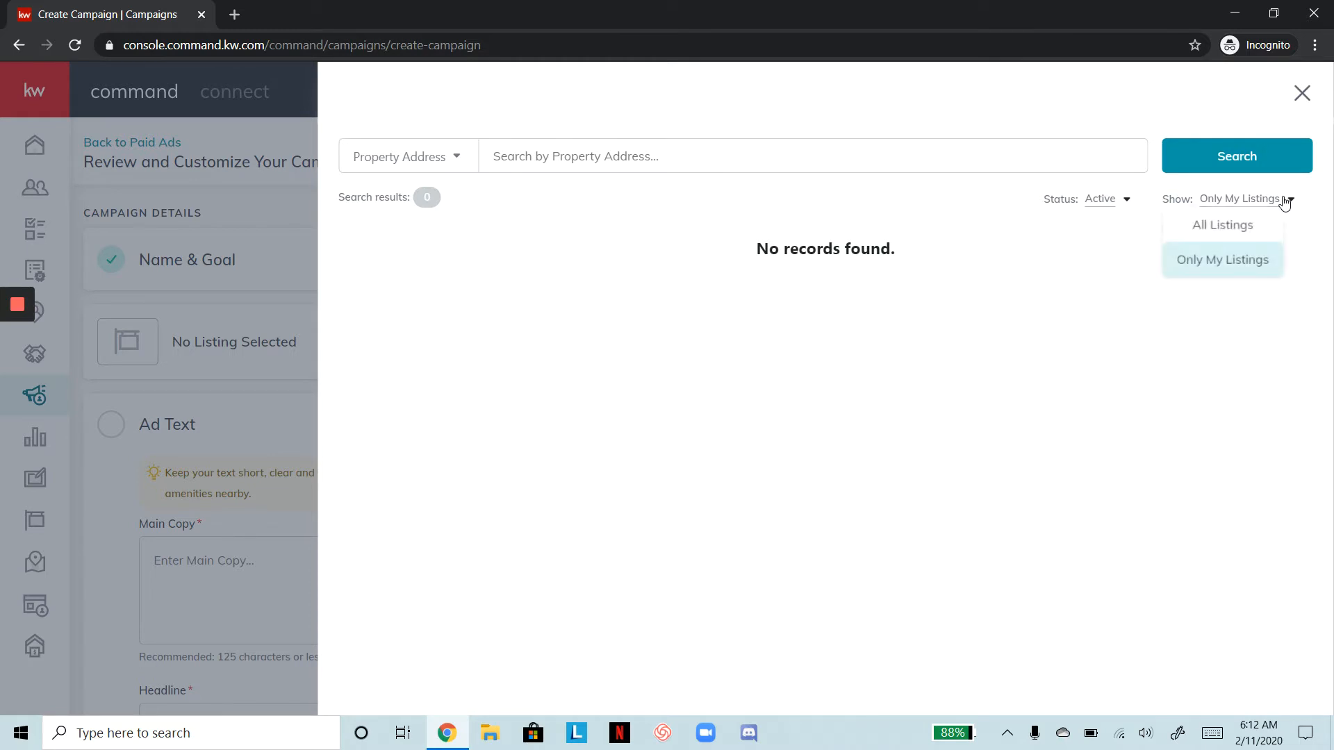
left_click(1262, 237)
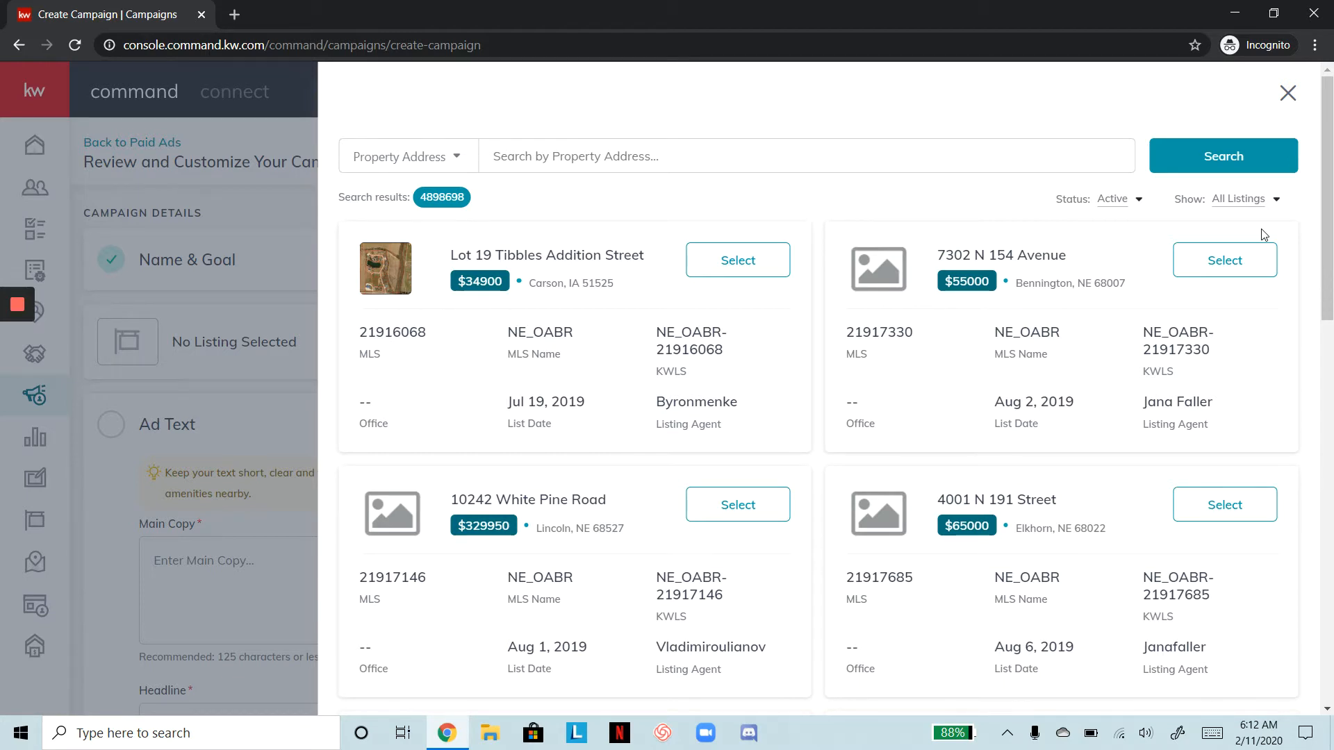
left_click(783, 153)
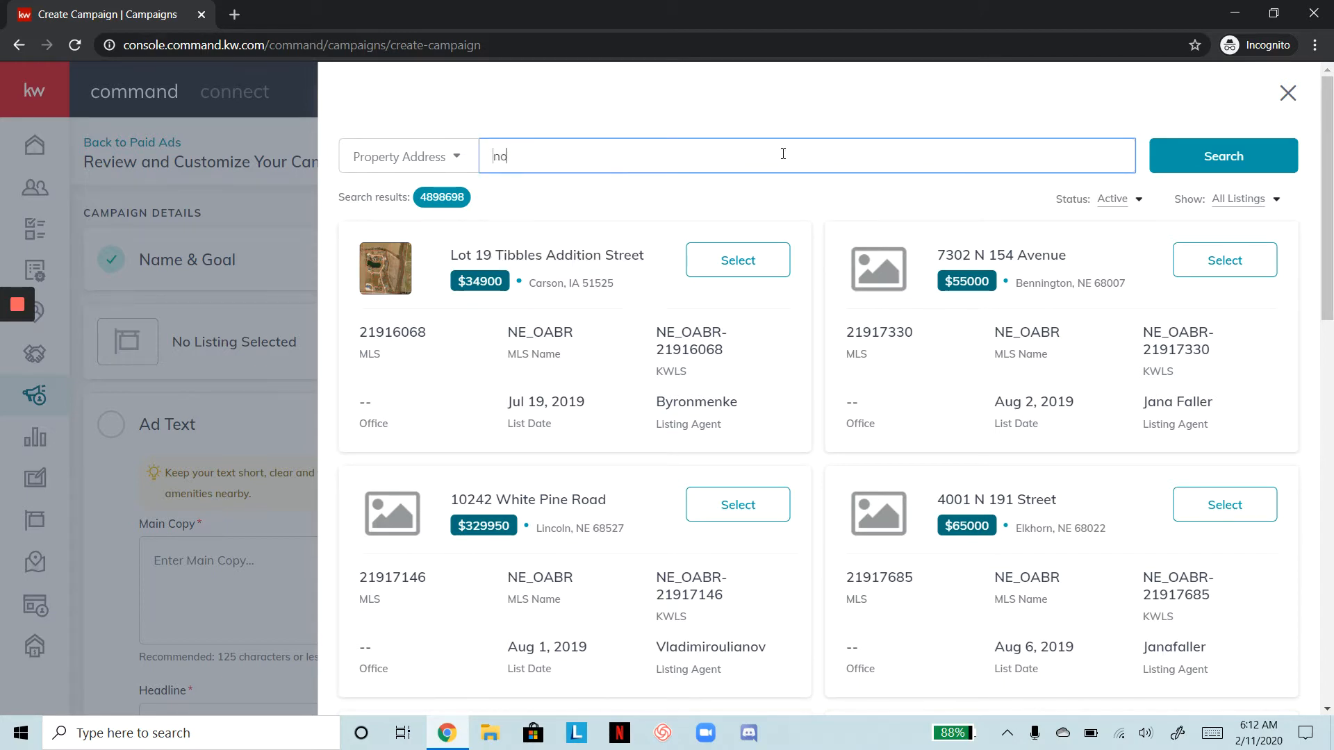
key("Return")
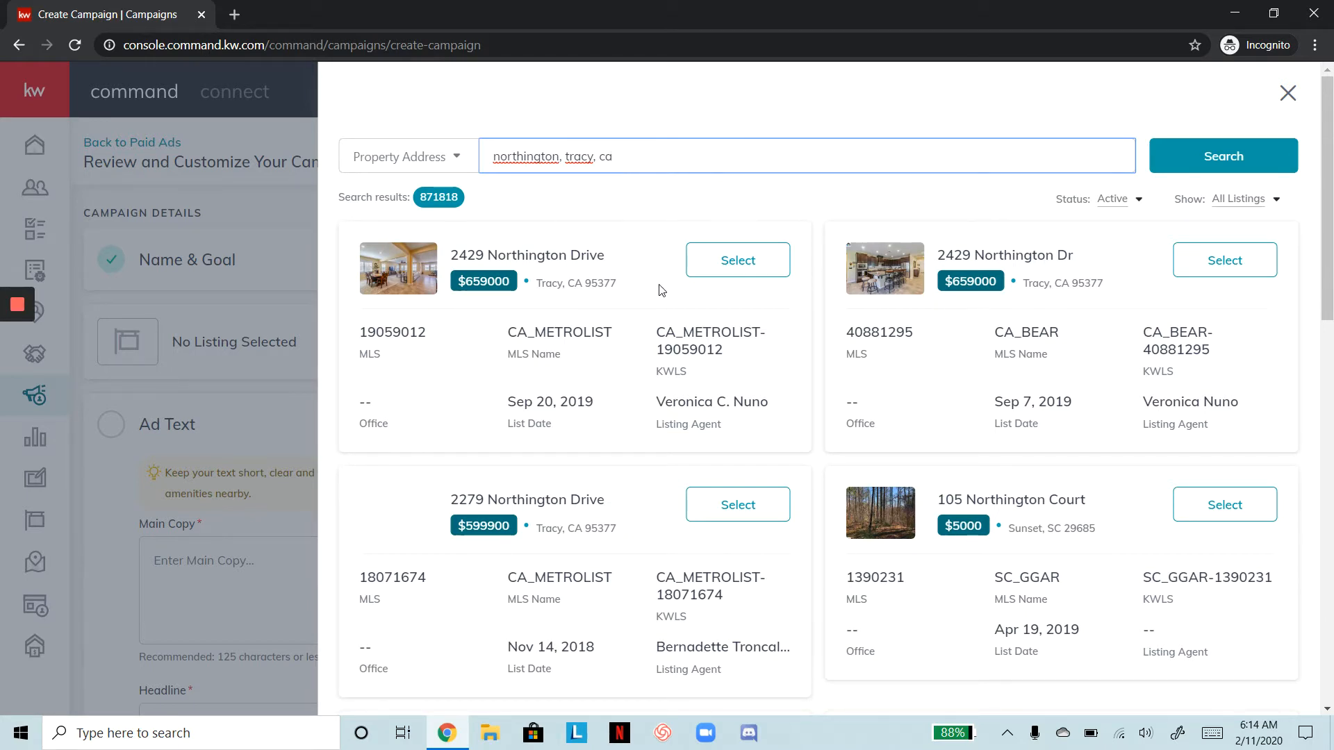
left_click(738, 270)
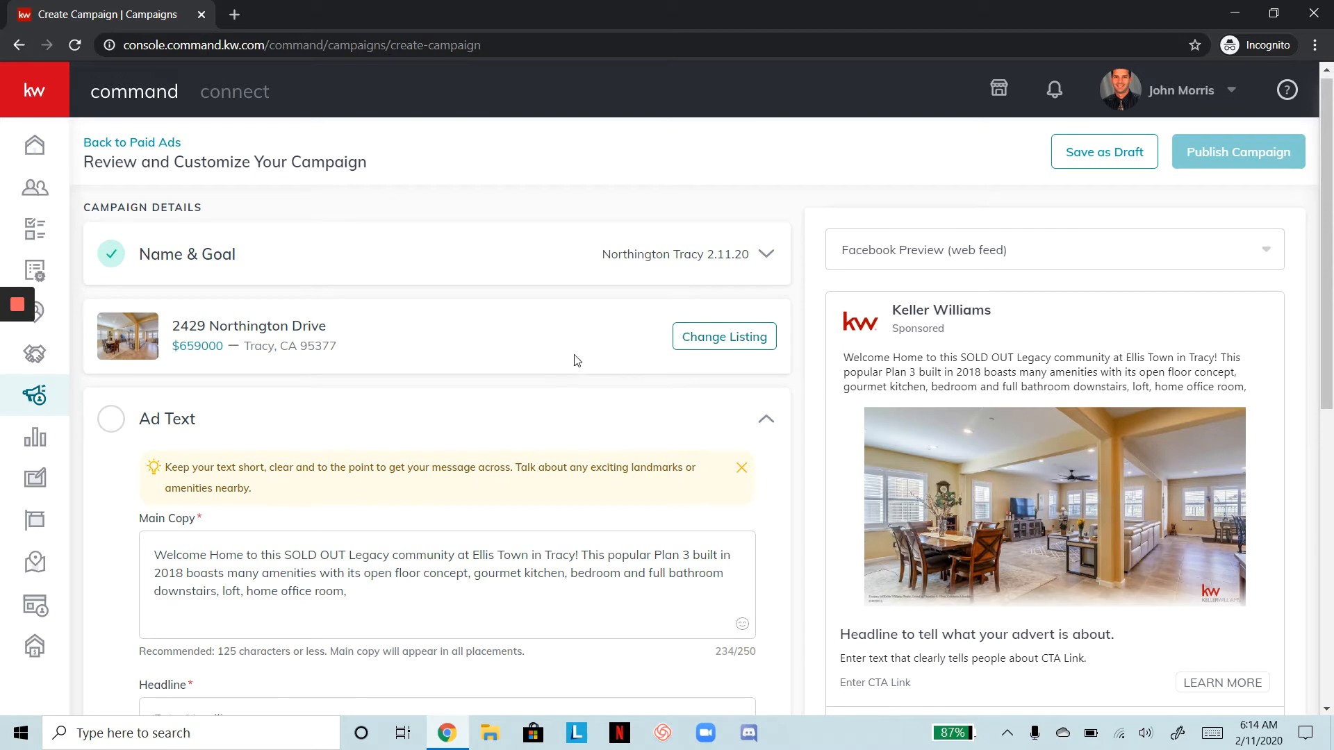
scroll(574, 360, "down", 2)
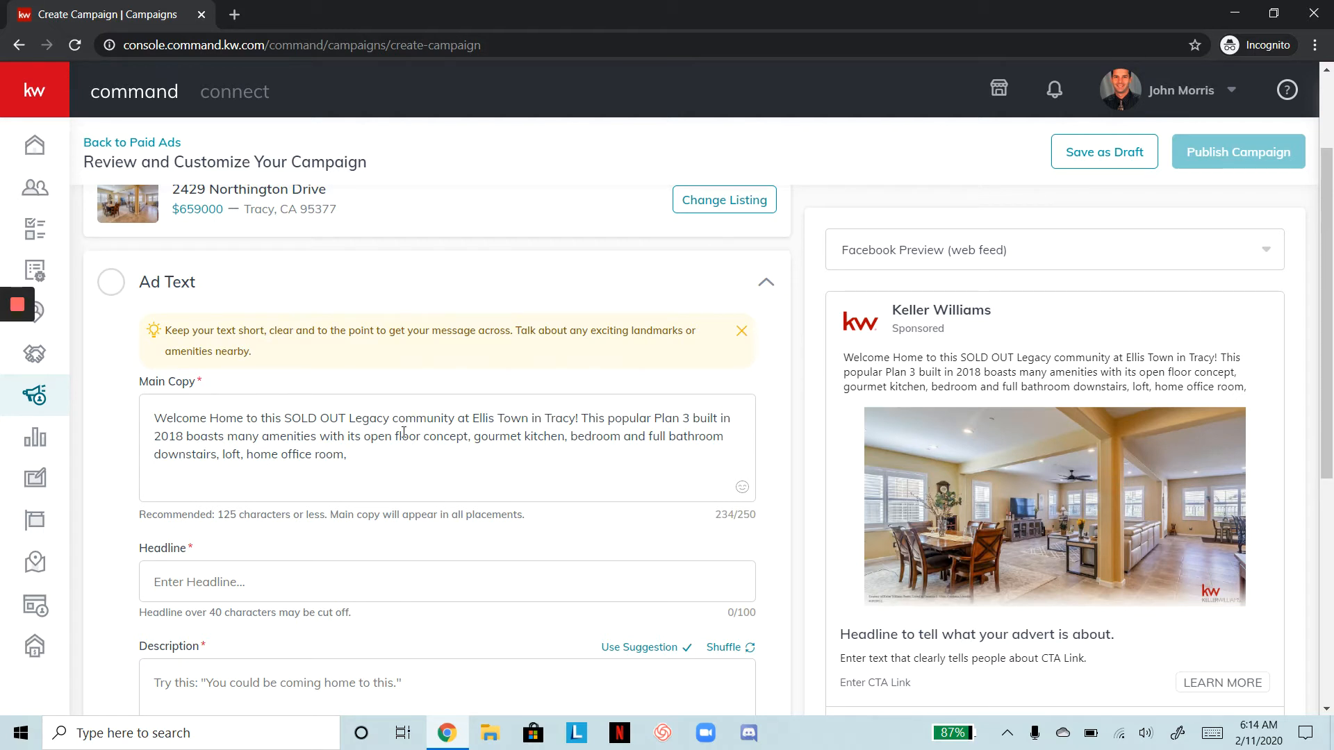
left_click(356, 455)
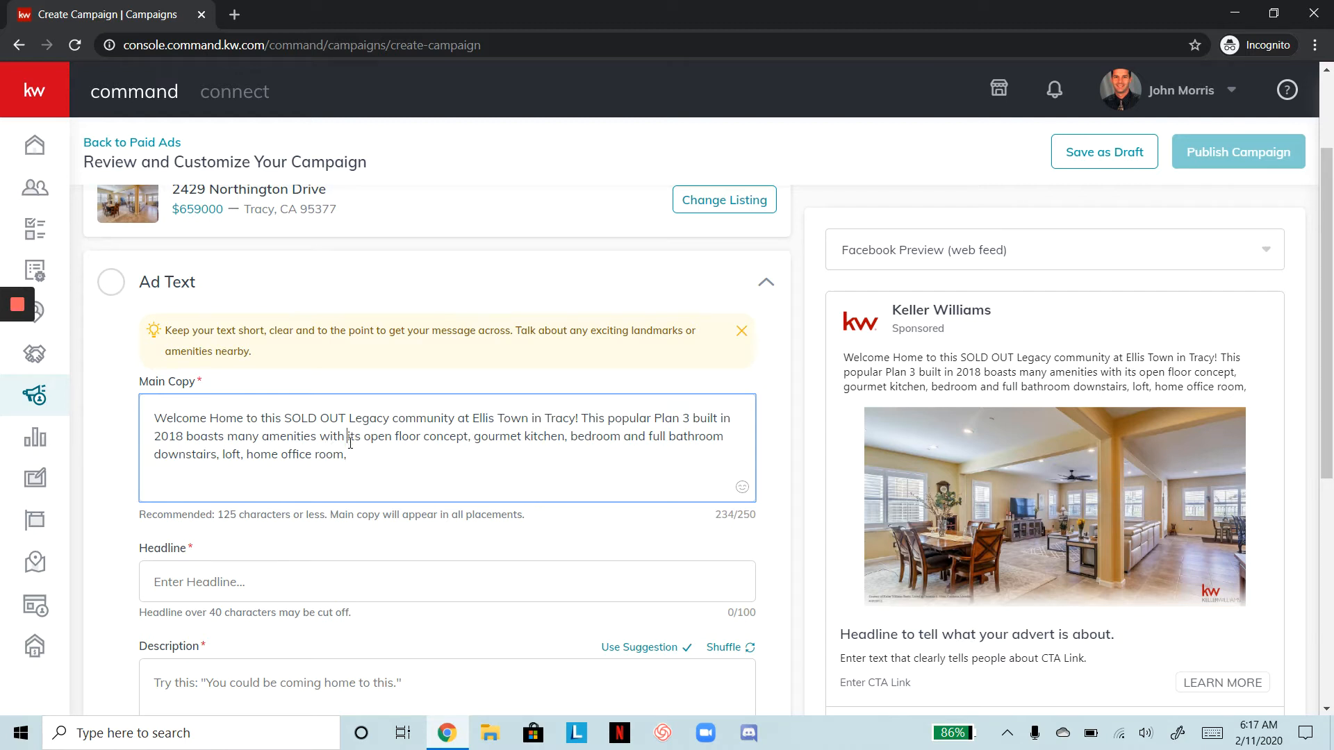
Replace the long amenities list at the end of the main copy with 'gourmet kitchen'
left_click_drag(350, 443, 350, 449)
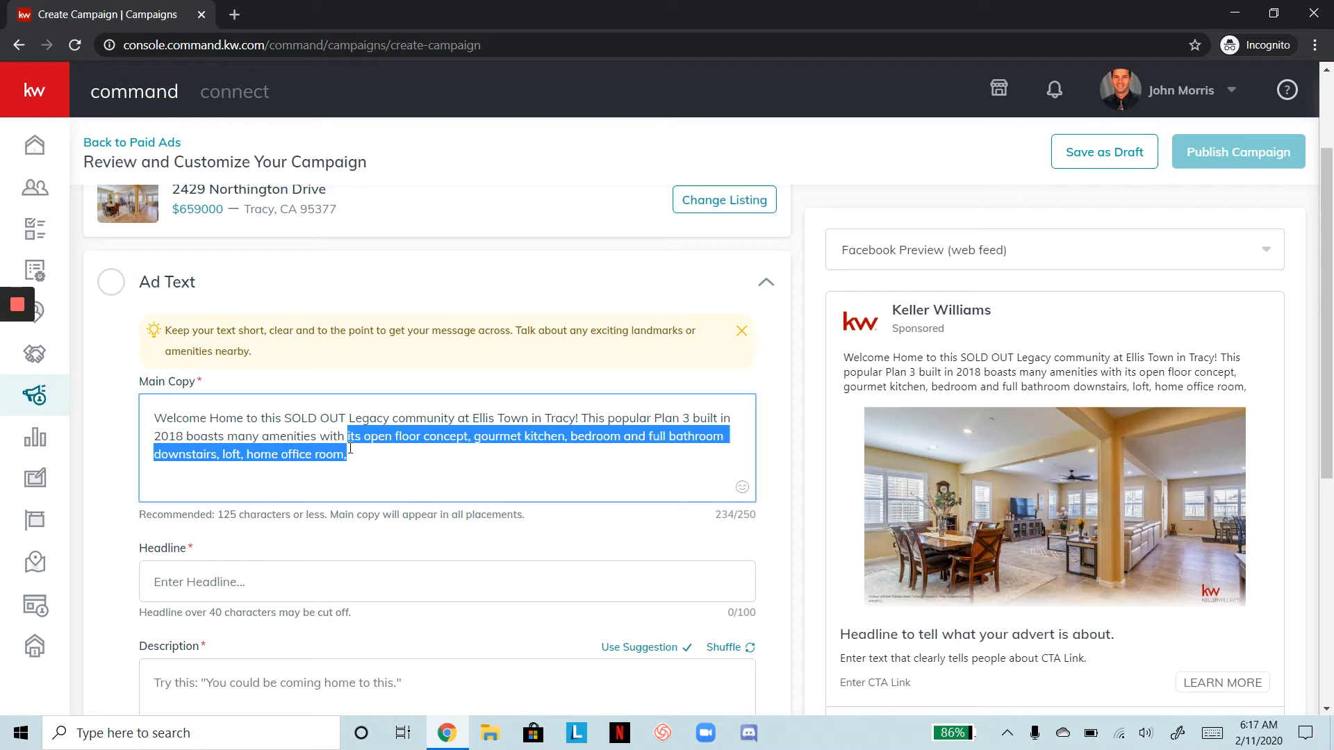
key("BackSpace")
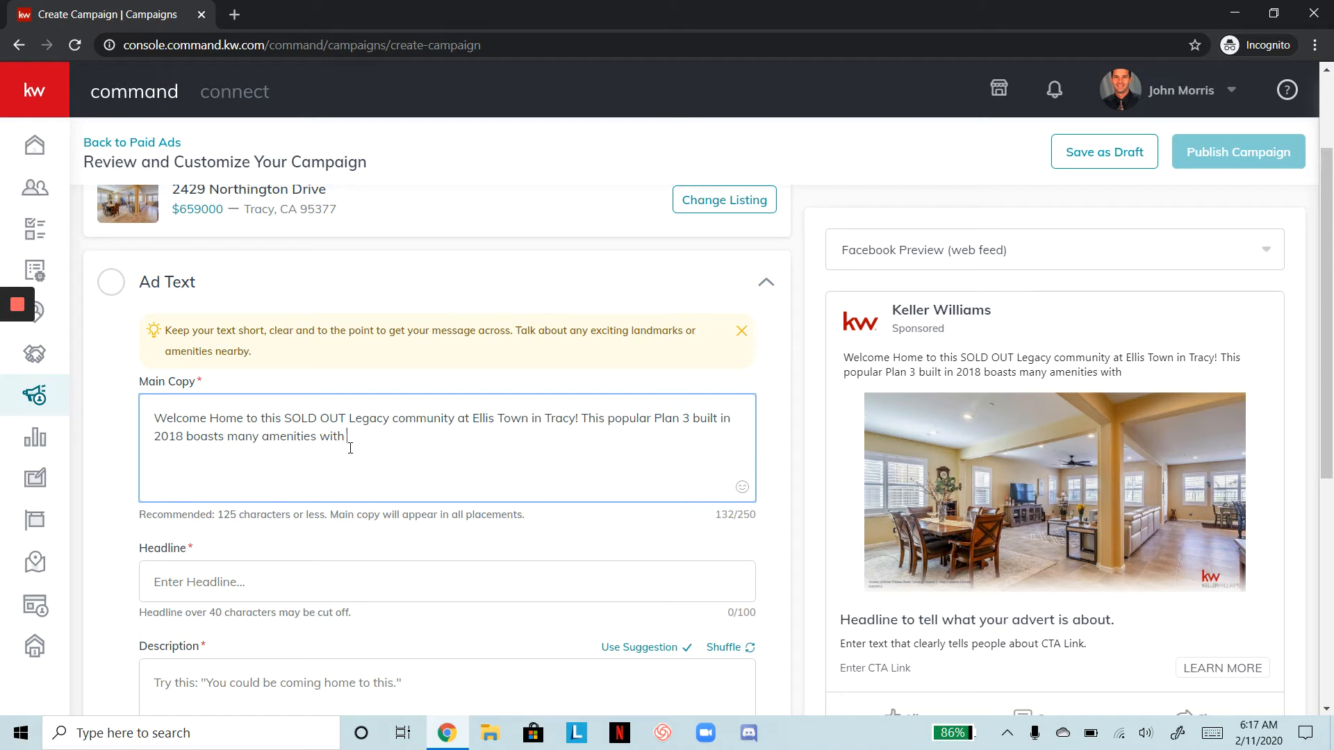
type("gourmet kitchen")
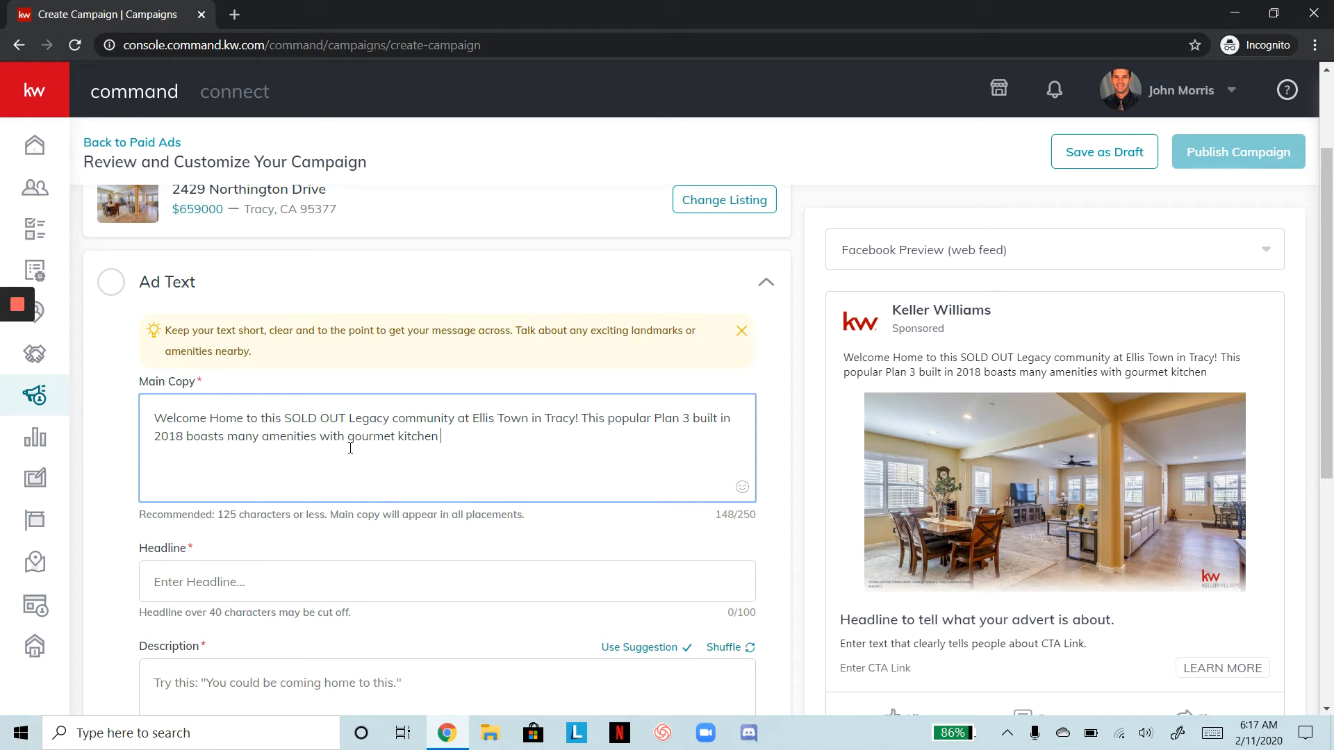
Search the main copy's emoji picker for kitchen, then food emojis
left_click(745, 499)
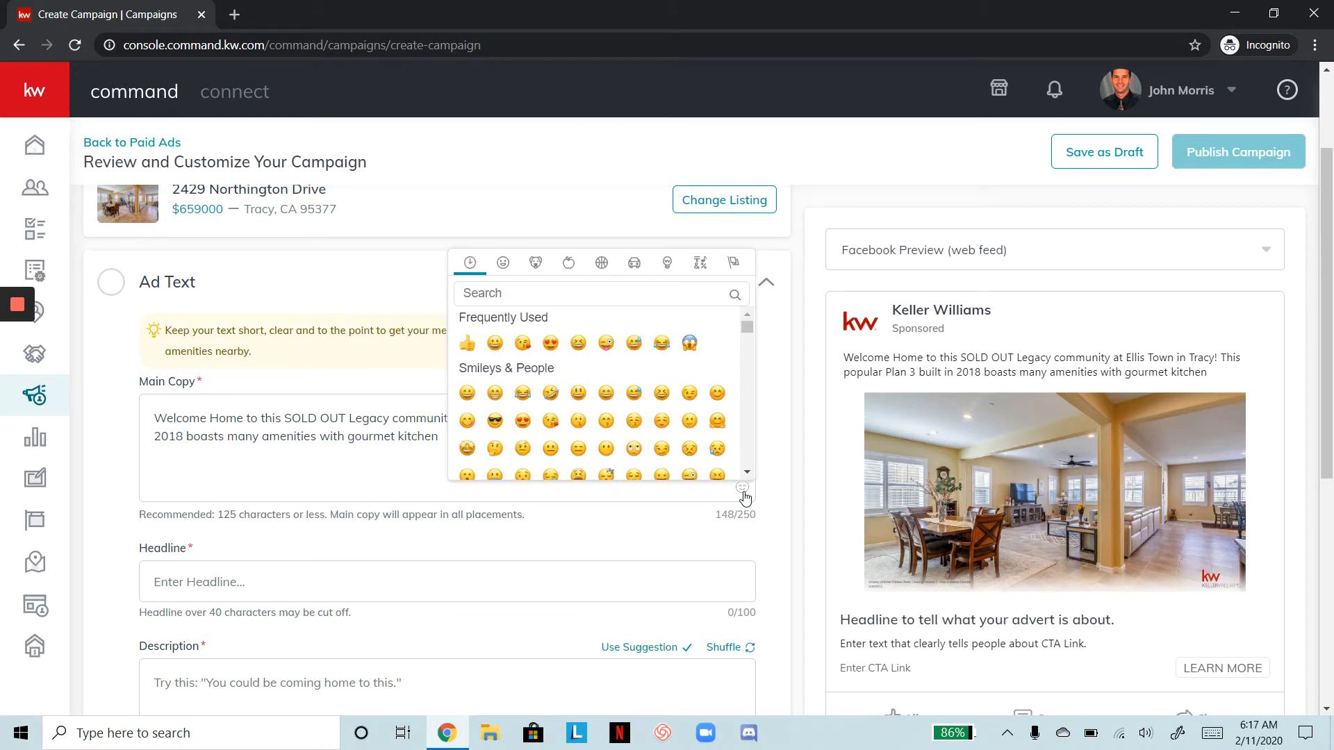
left_click(591, 297)
type("kit")
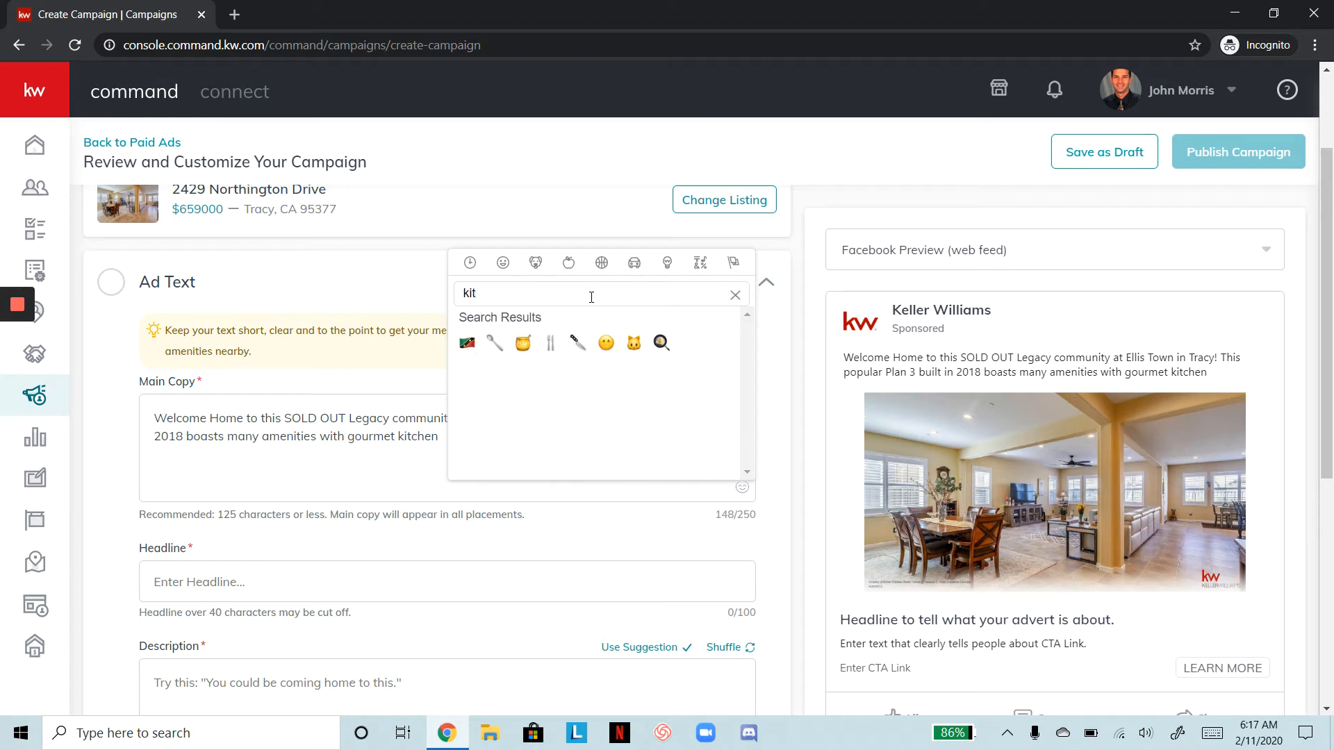
type("ch")
key("BackSpace")
type("chn")
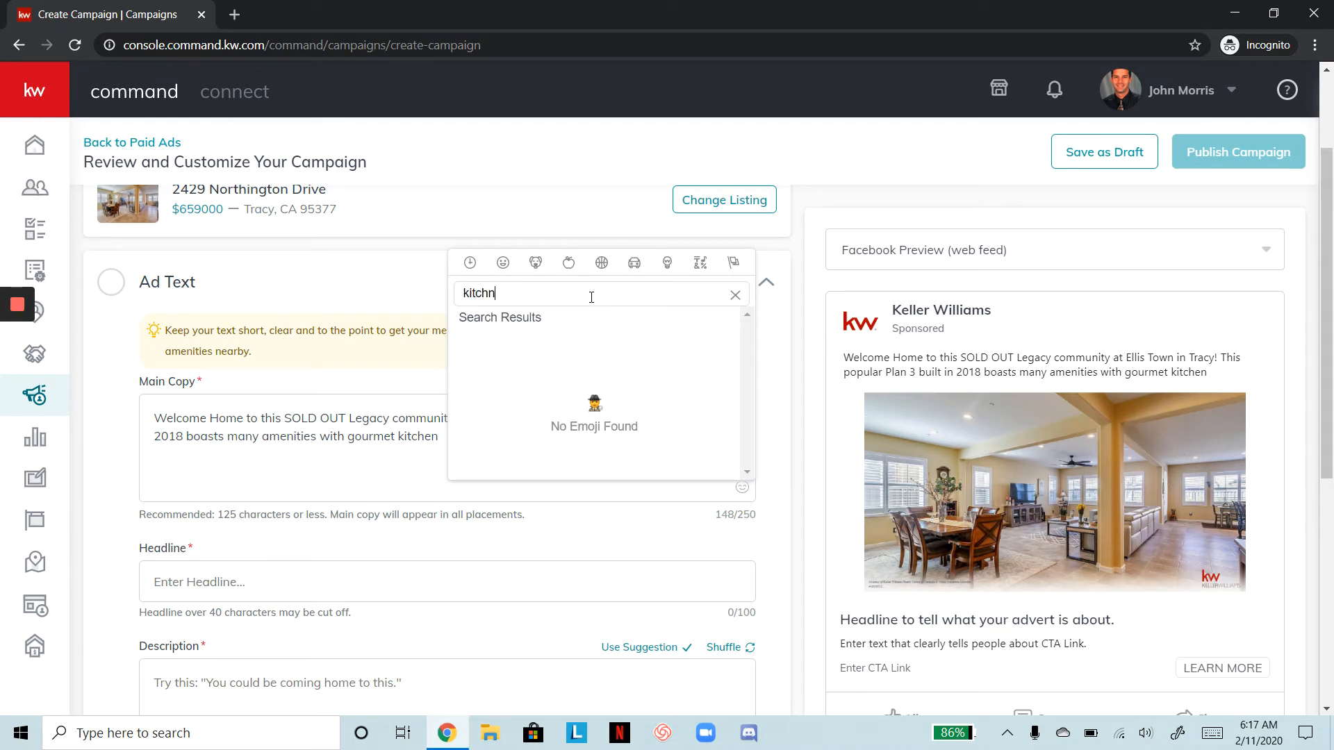
key("BackSpace")
key("BackSpace")
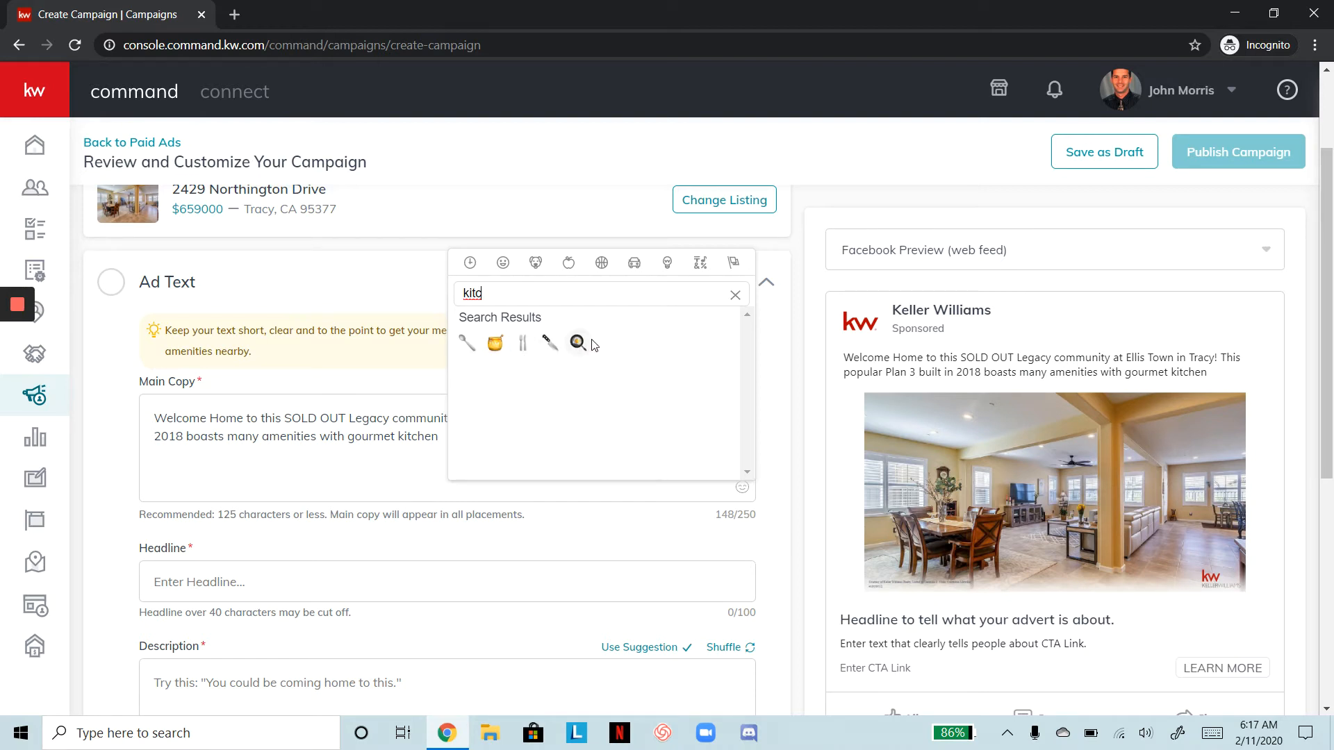
key("BackSpace")
key("BackSpace")
key("BackSpace")
key("BackSpace")
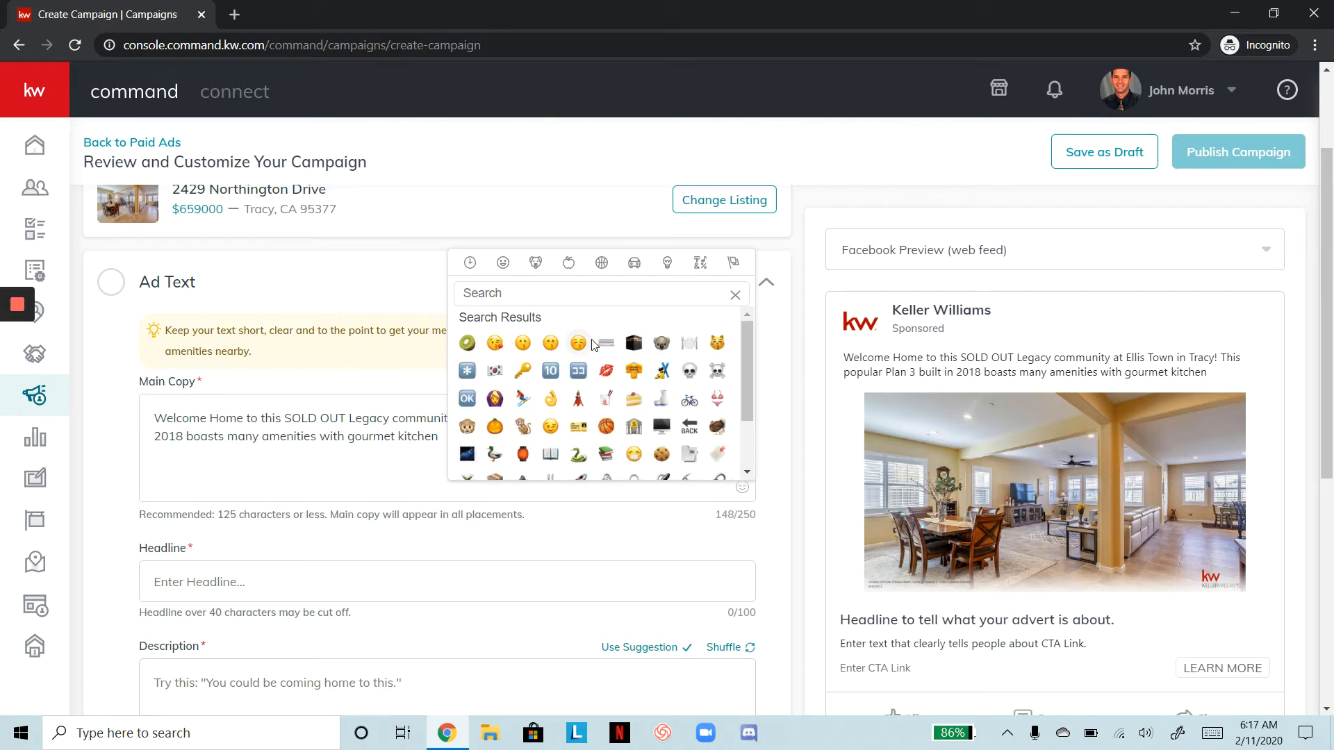
type("food")
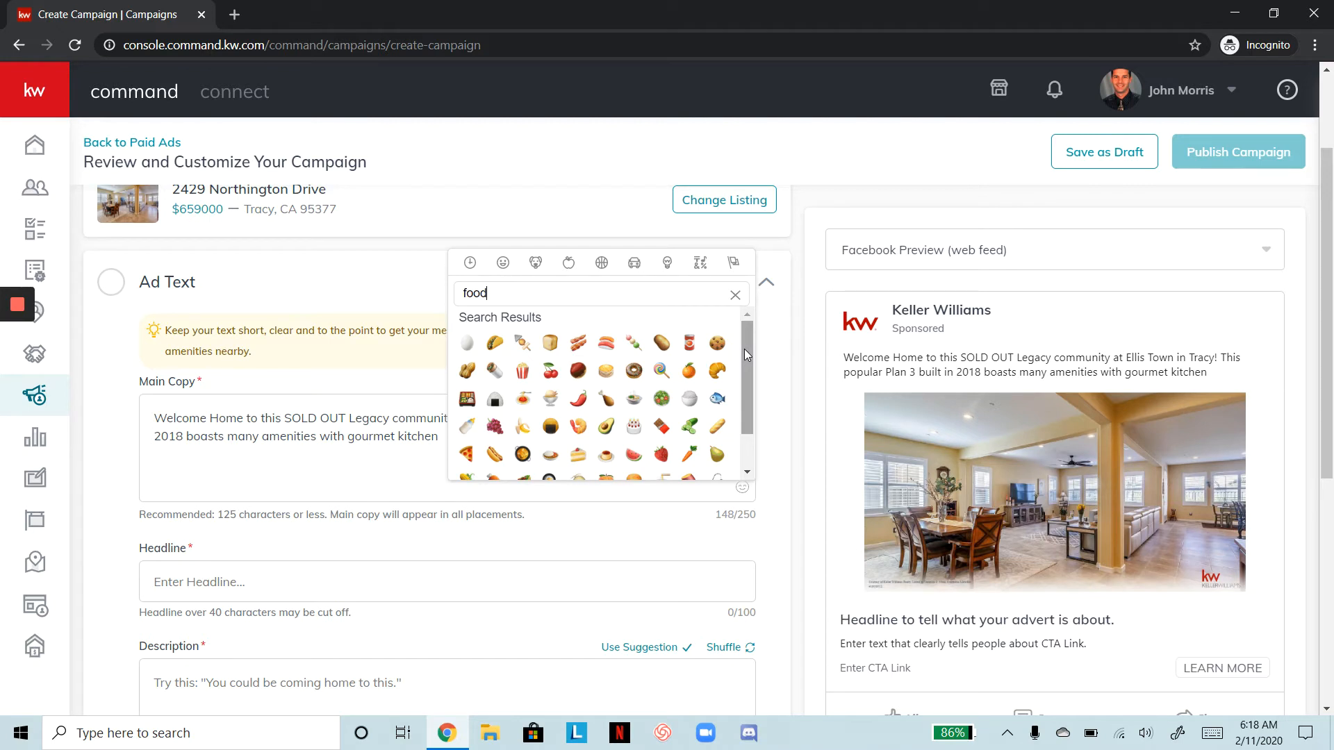
scroll(744, 349, "down", 1)
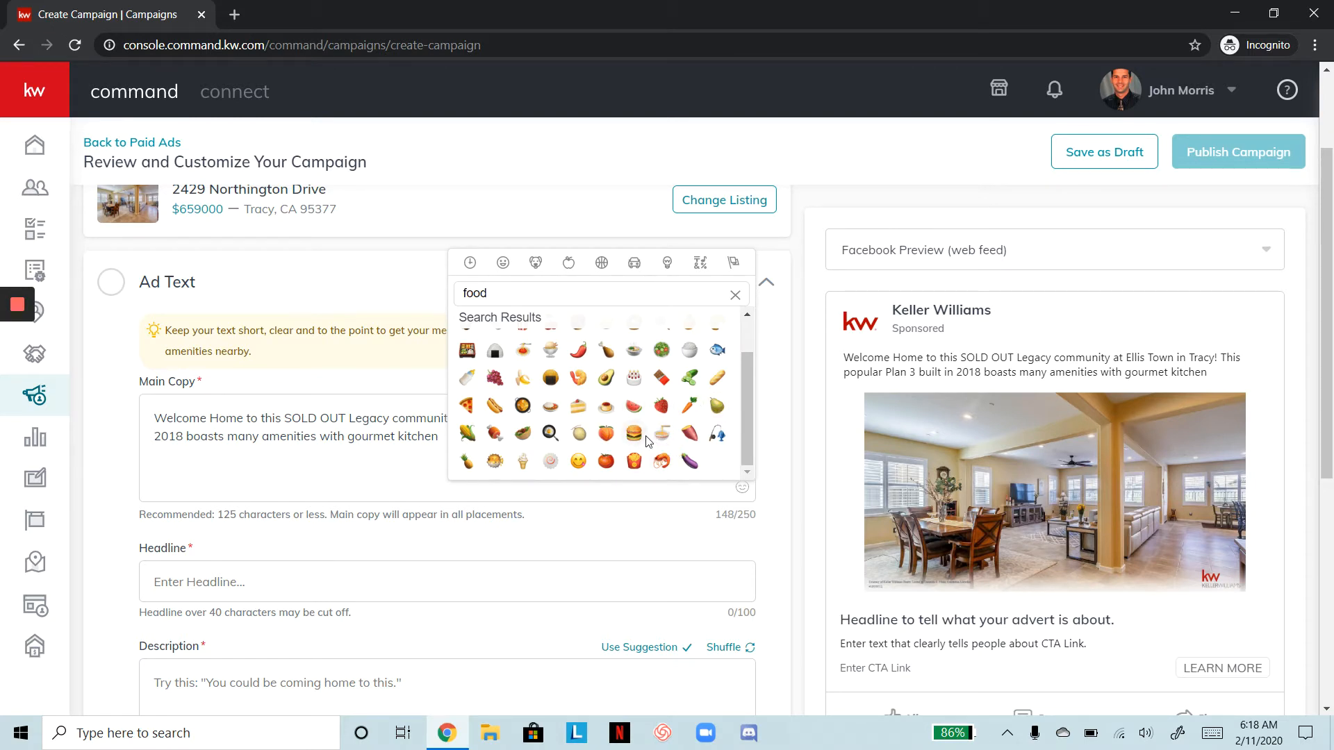
scroll(645, 429, "down", 1)
scroll(644, 429, "up", 1)
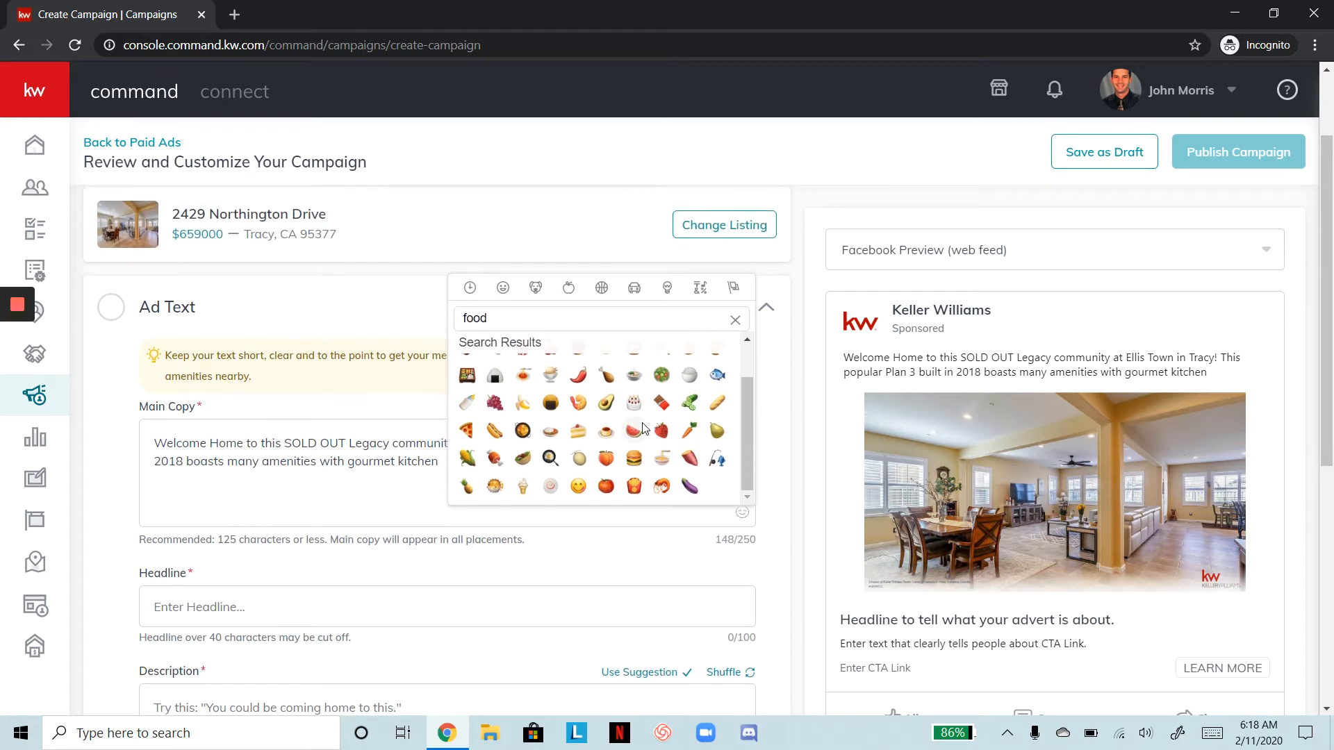
scroll(747, 355, "up", 1)
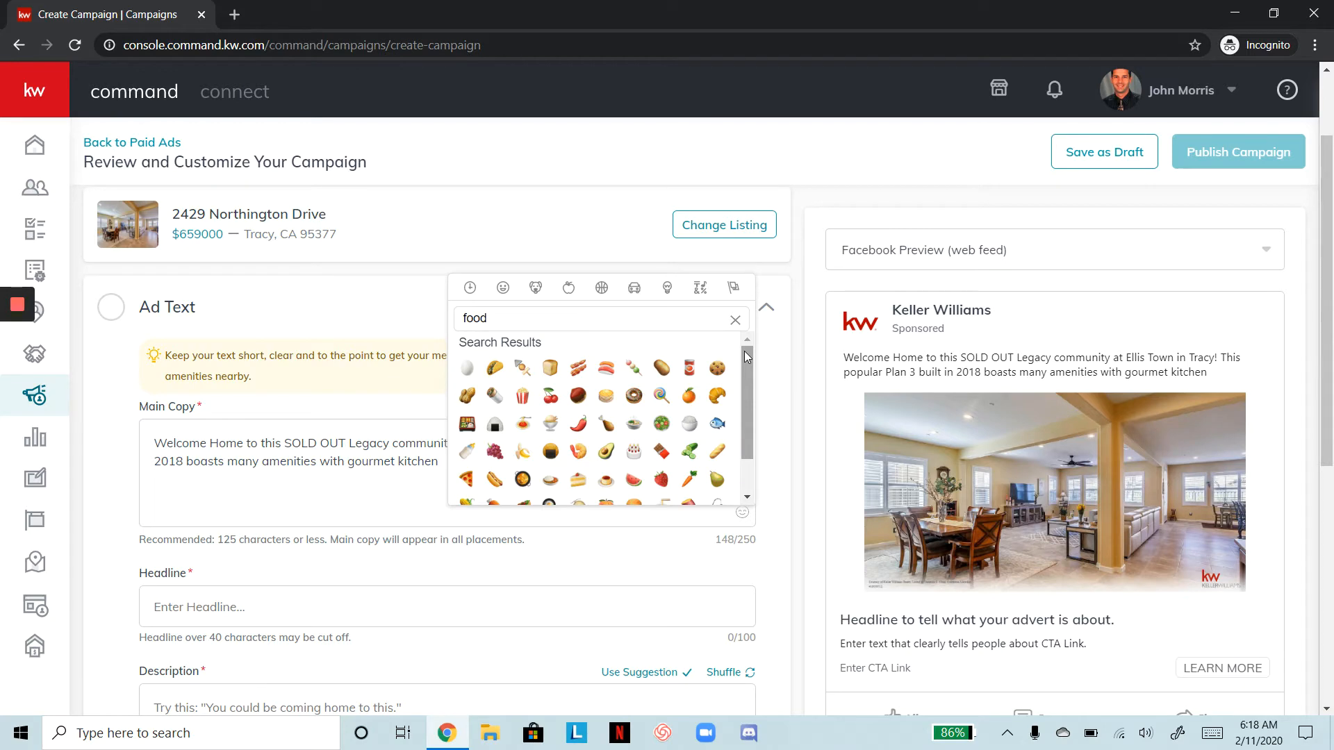
Change the emoji search to chef, then cook, and pick the chef emoji
key("BackSpace")
key("BackSpace")
key("BackSpace")
key("BackSpace")
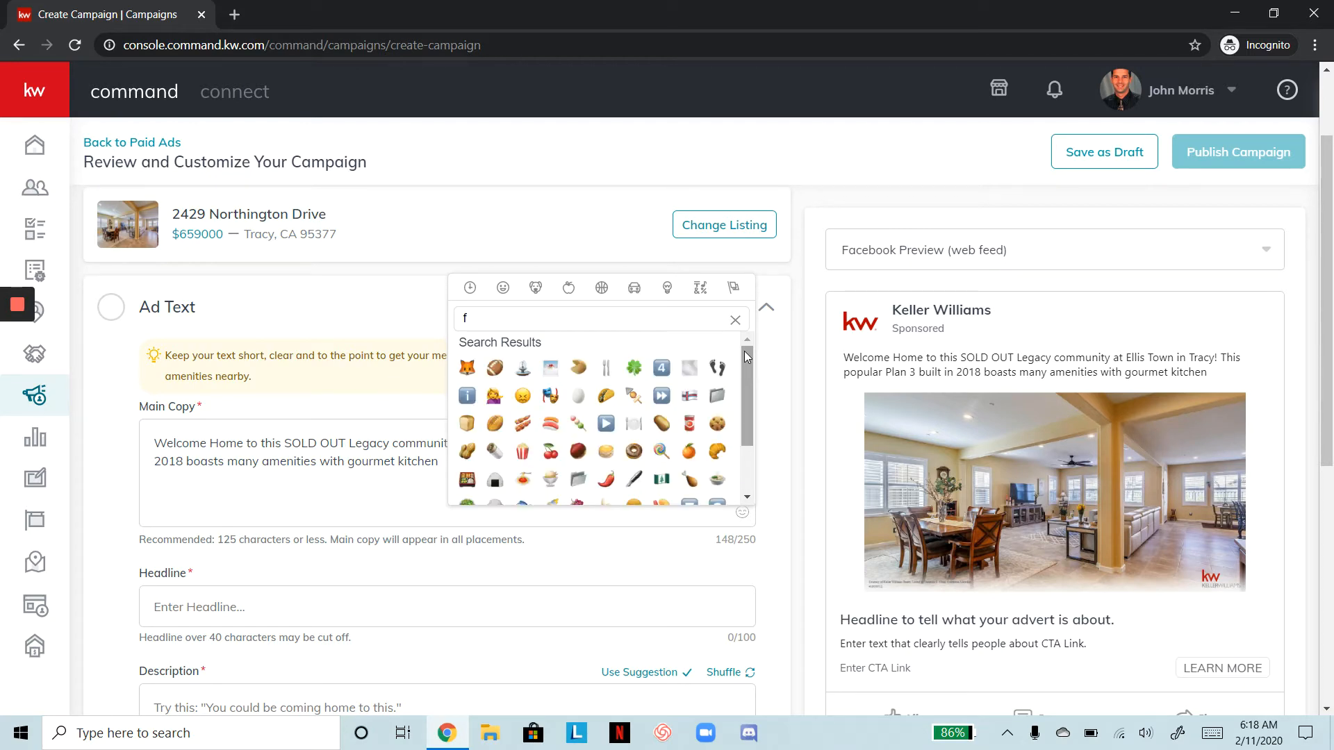
type("k")
key("BackSpace")
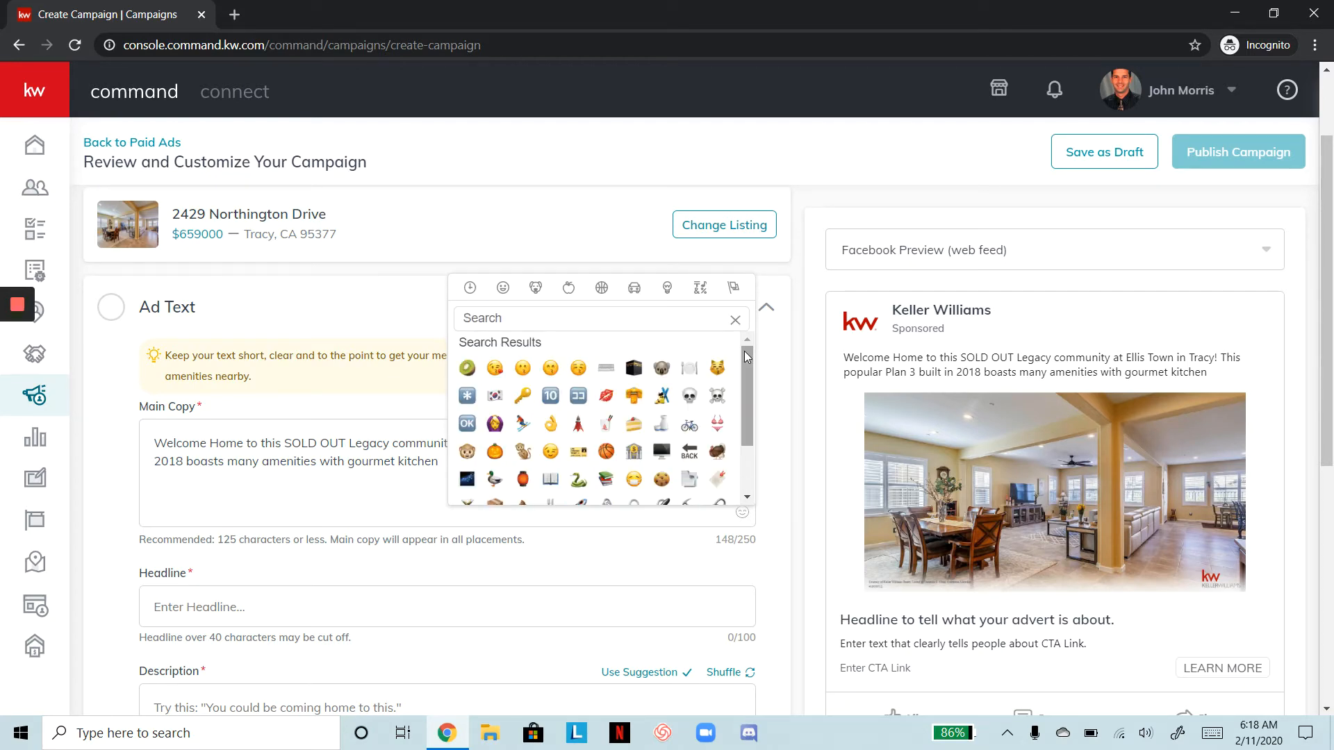
type("chef")
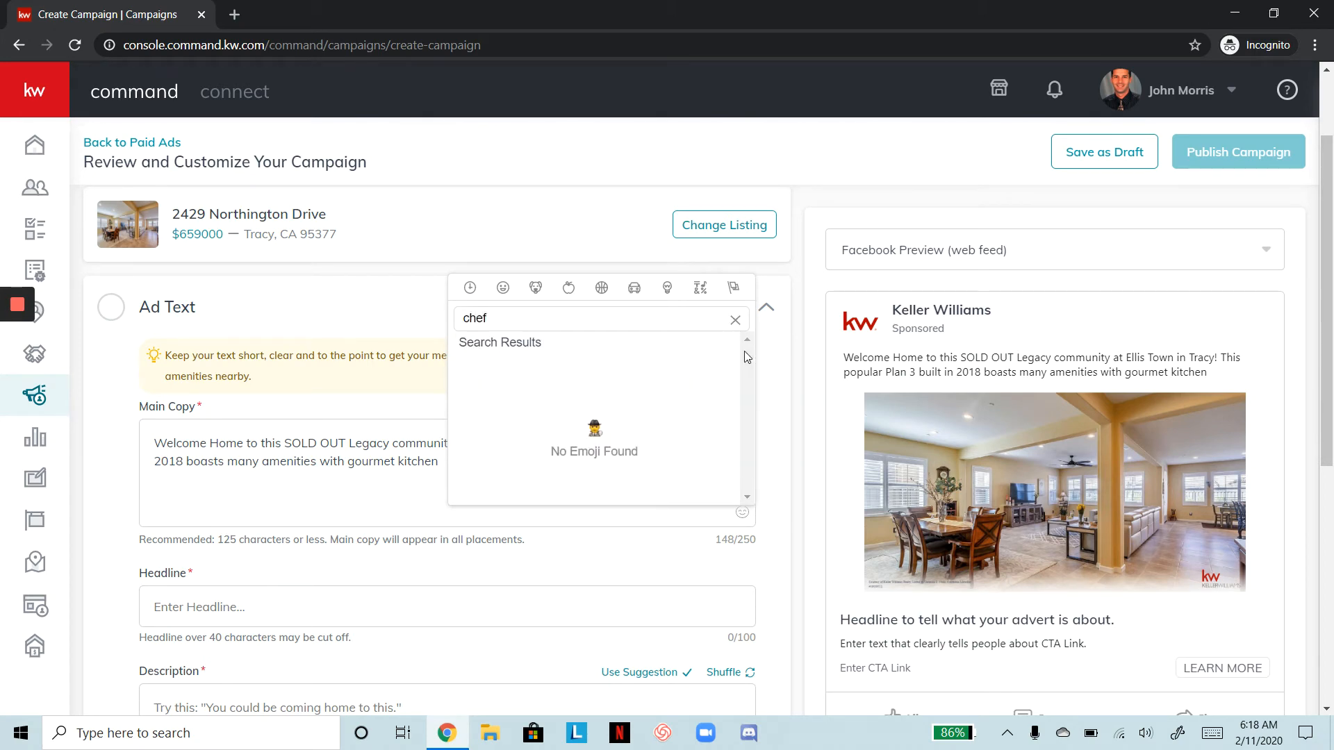
key("BackSpace")
key("BackSpace")
key("BackSpace")
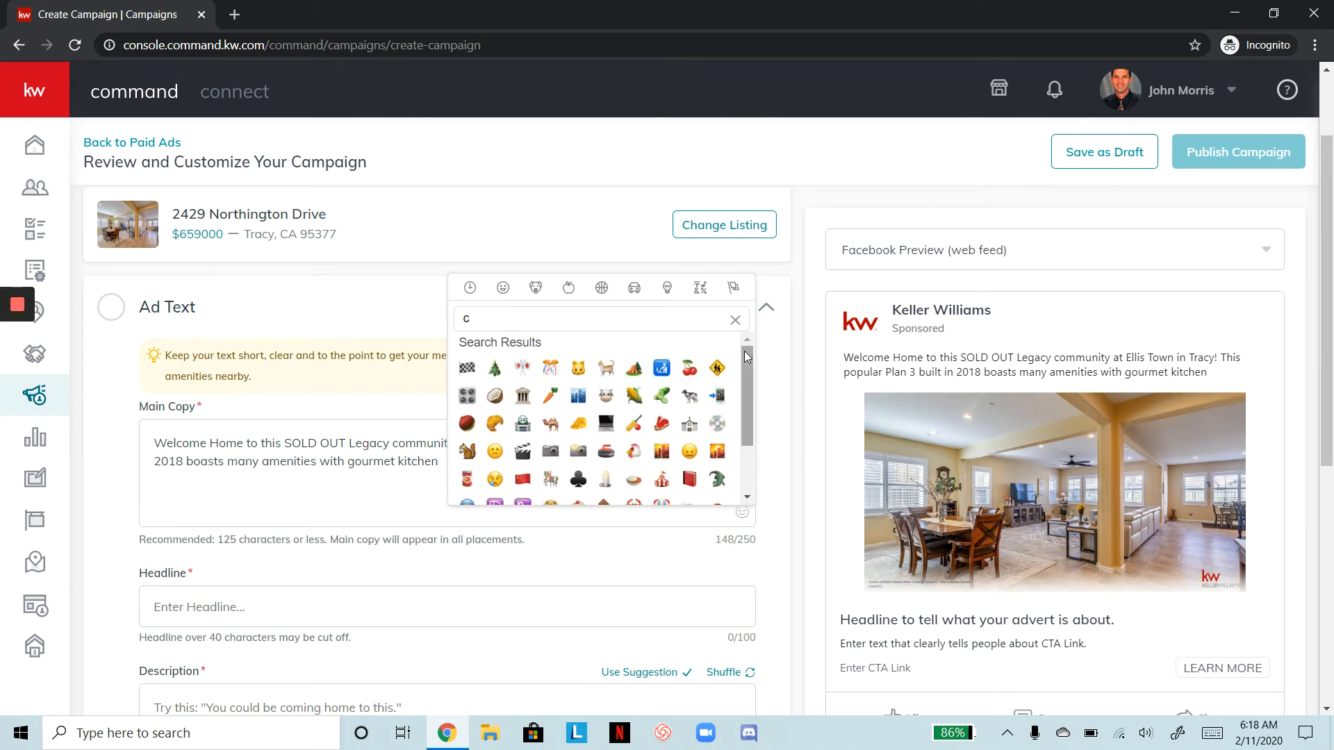
type("ook")
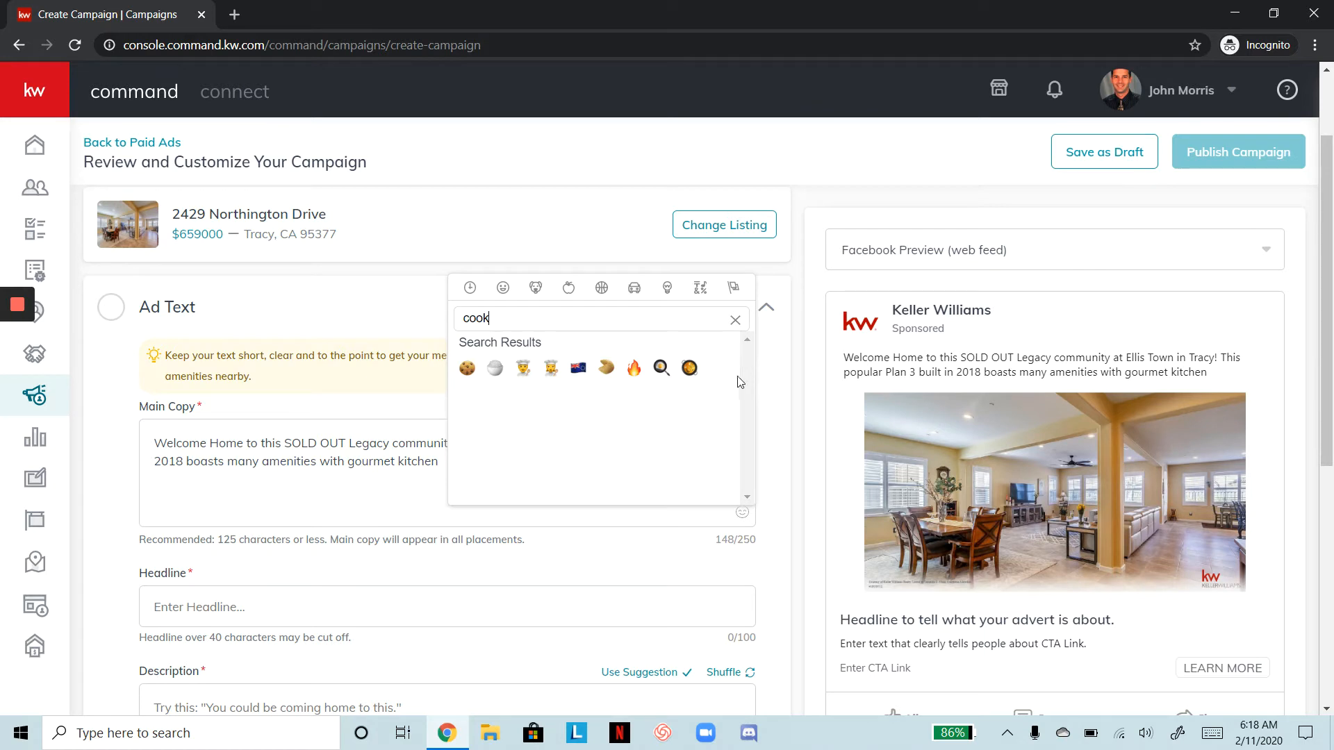
left_click(523, 368)
Insert the chef emoji, then add ', features a downstairs bed and full bath, has a home office'
left_click(530, 376)
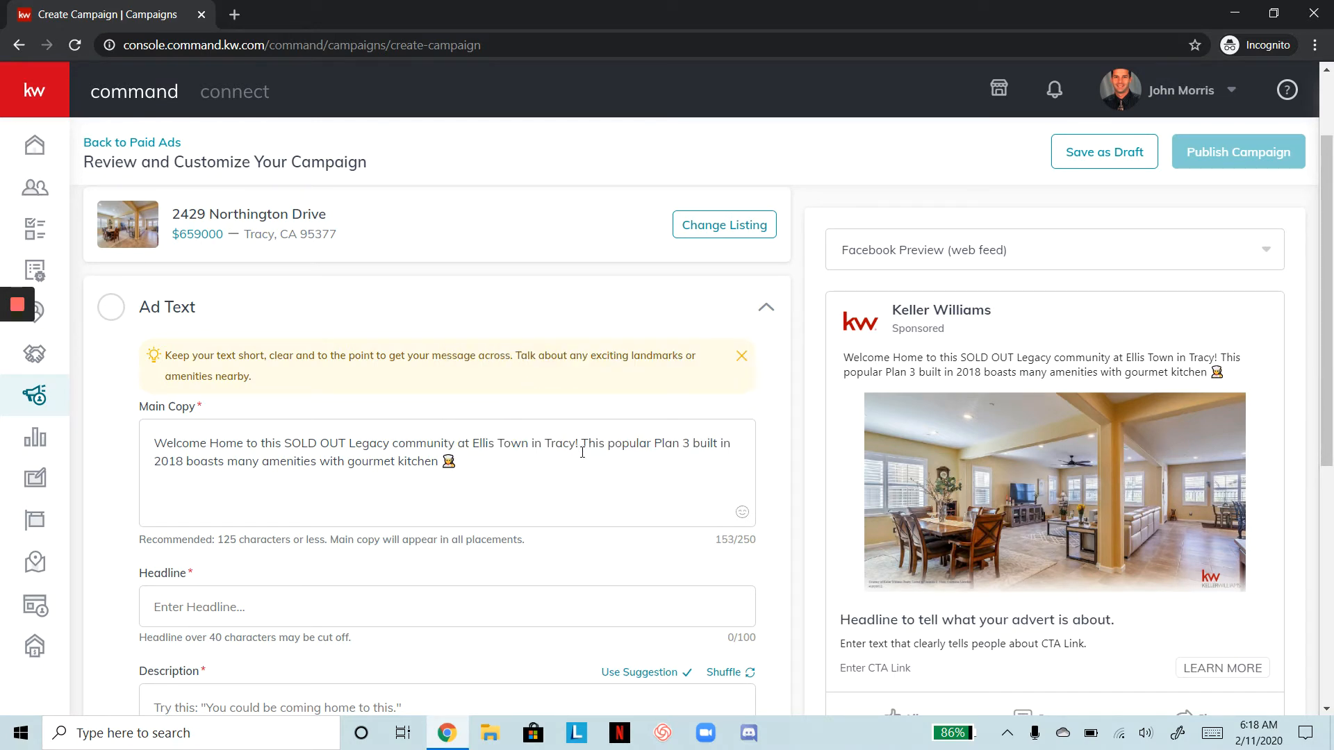
left_click(466, 464)
type(", a")
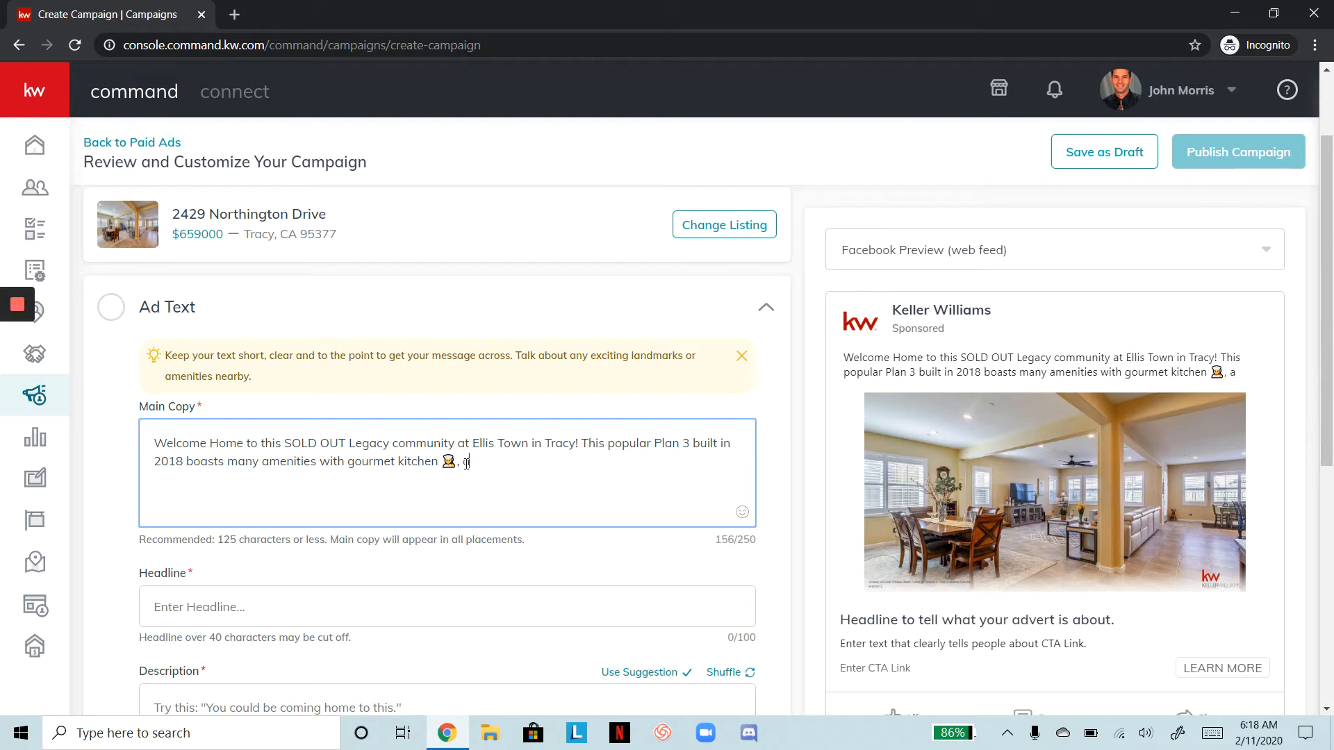
type("features a downst")
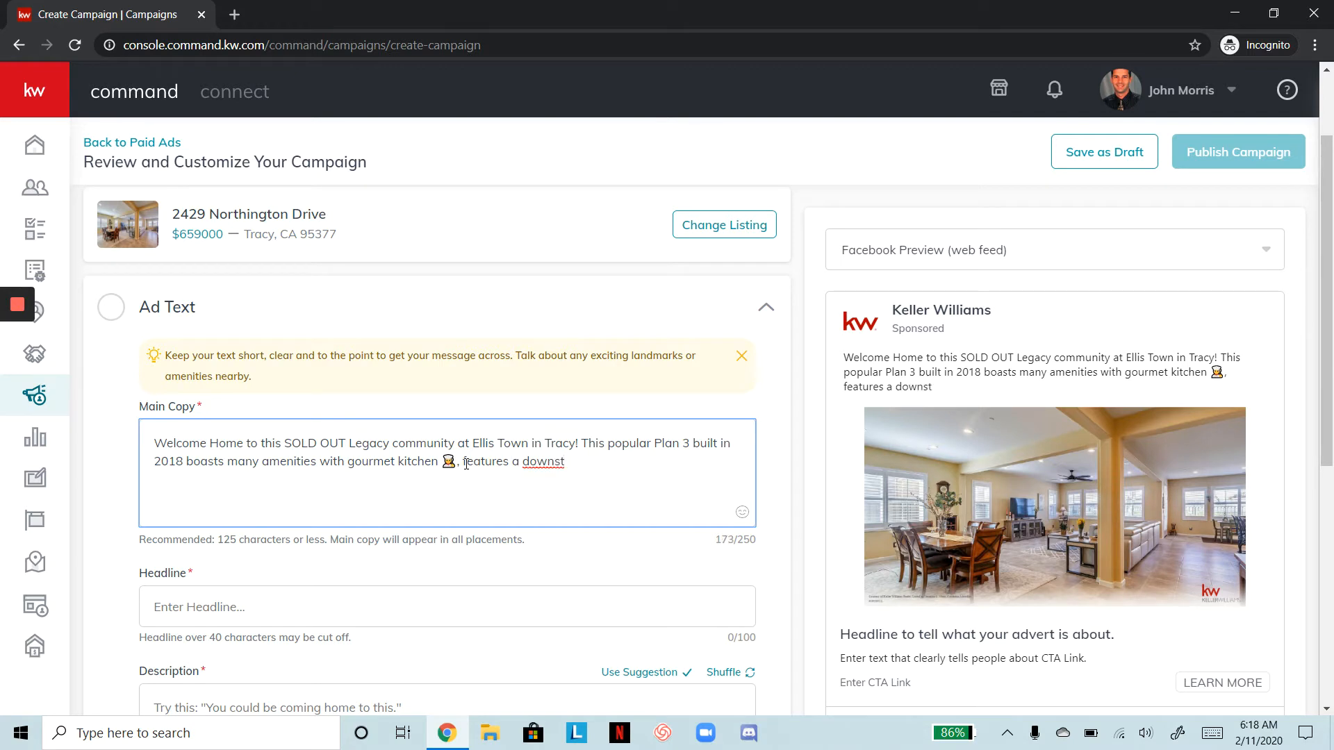
type("ari")
key("BackSpace")
type("irs b")
key("BackSpace")
key("BackSpace")
type("b")
key("BackSpace")
type("mast")
key("BackSpace")
key("BackSpace")
key("BackSpace")
key("BackSpace")
type("full")
key("BackSpace")
key("BackSpace")
key("BackSpace")
key("BackSpace")
key("BackSpace")
key("BackSpace")
key("BackSpace")
type("irs bed and full ba")
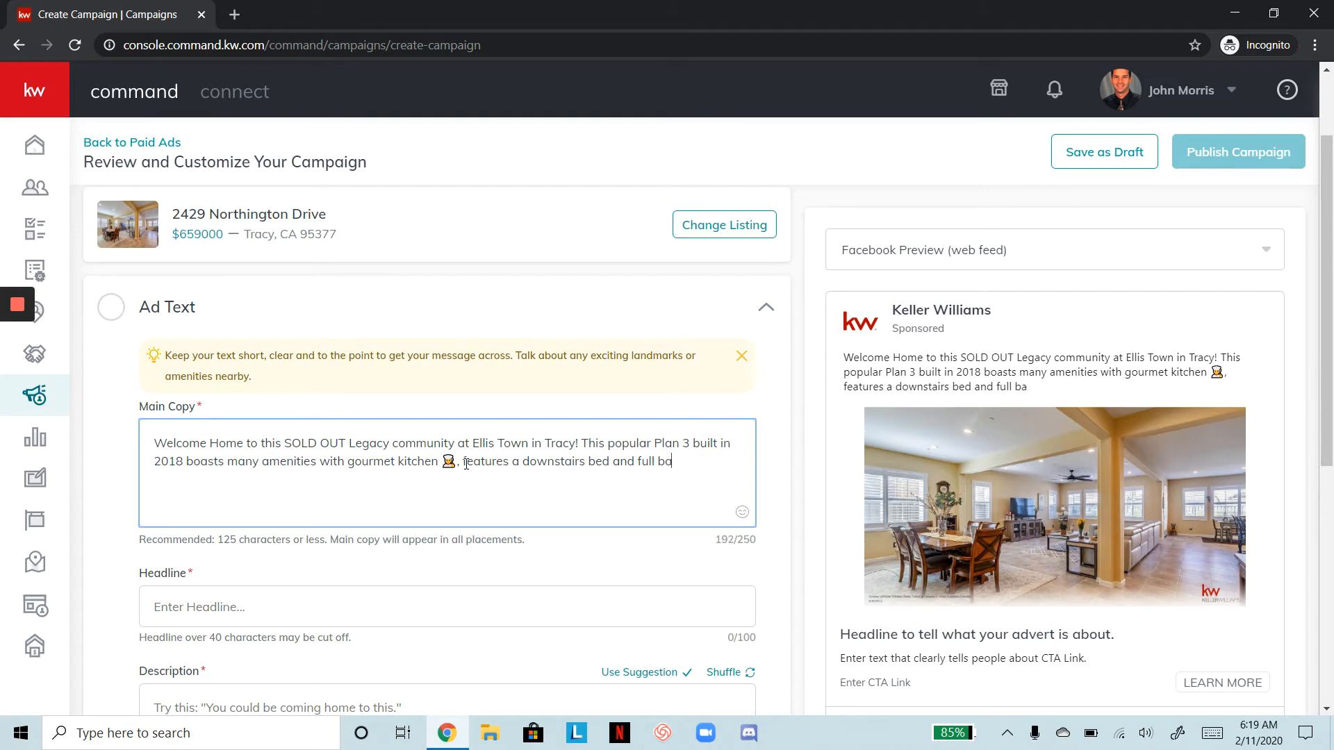
type("th, a")
key("BackSpace")
type("has a home office")
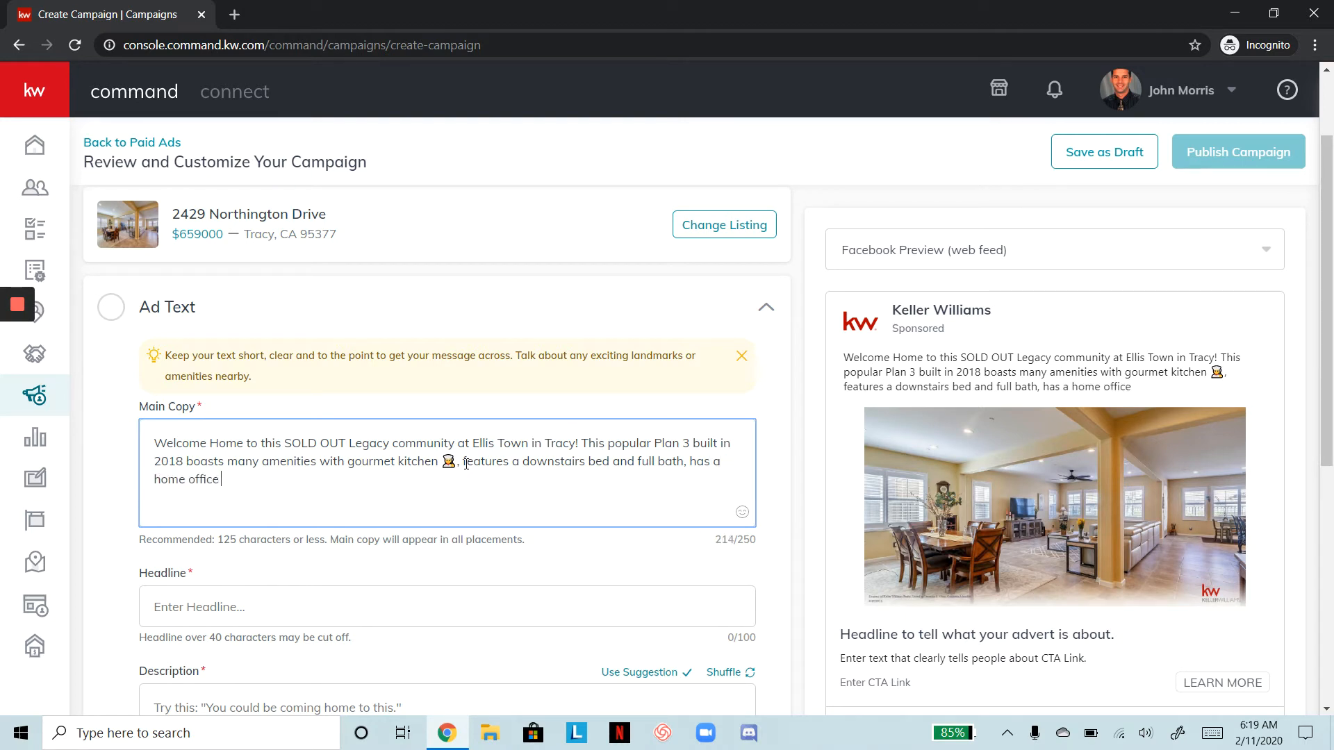
Add a briefcase emoji after 'home office', then type ', and is close to easy freeway acc'
left_click(742, 514)
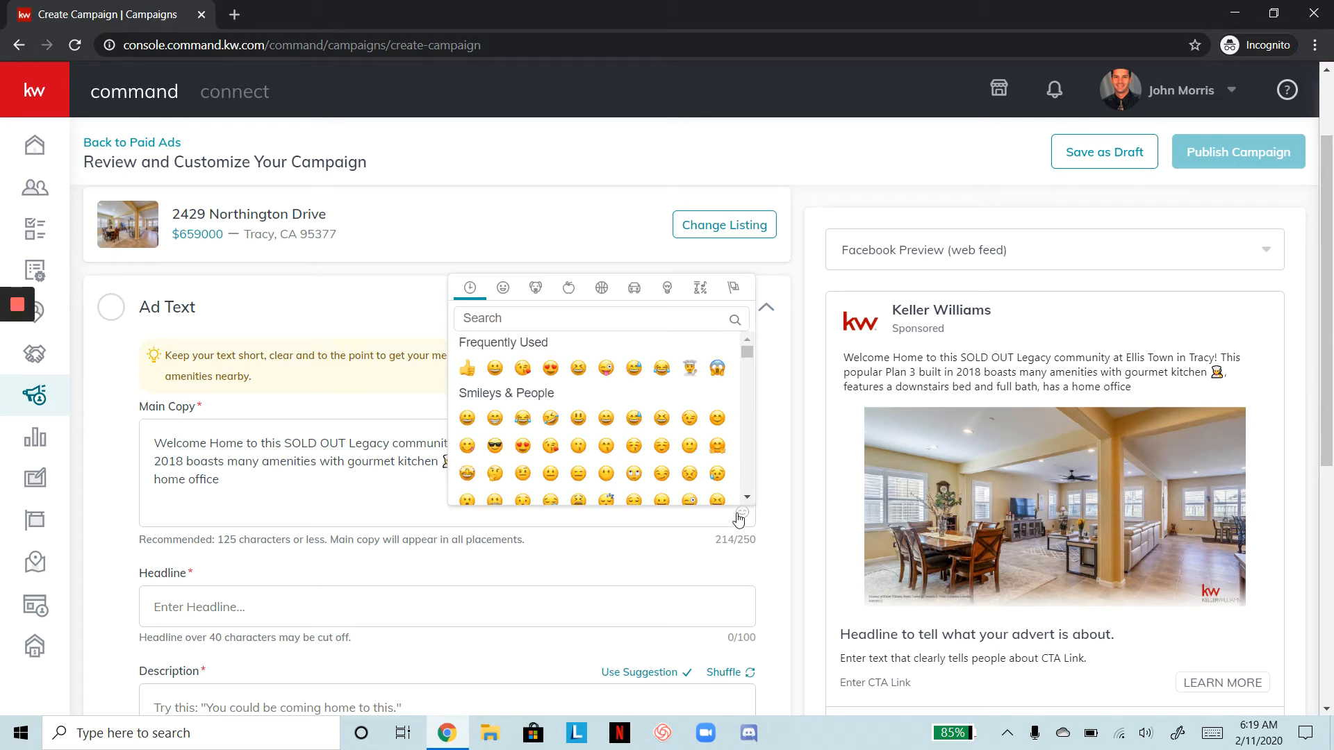
type("brief")
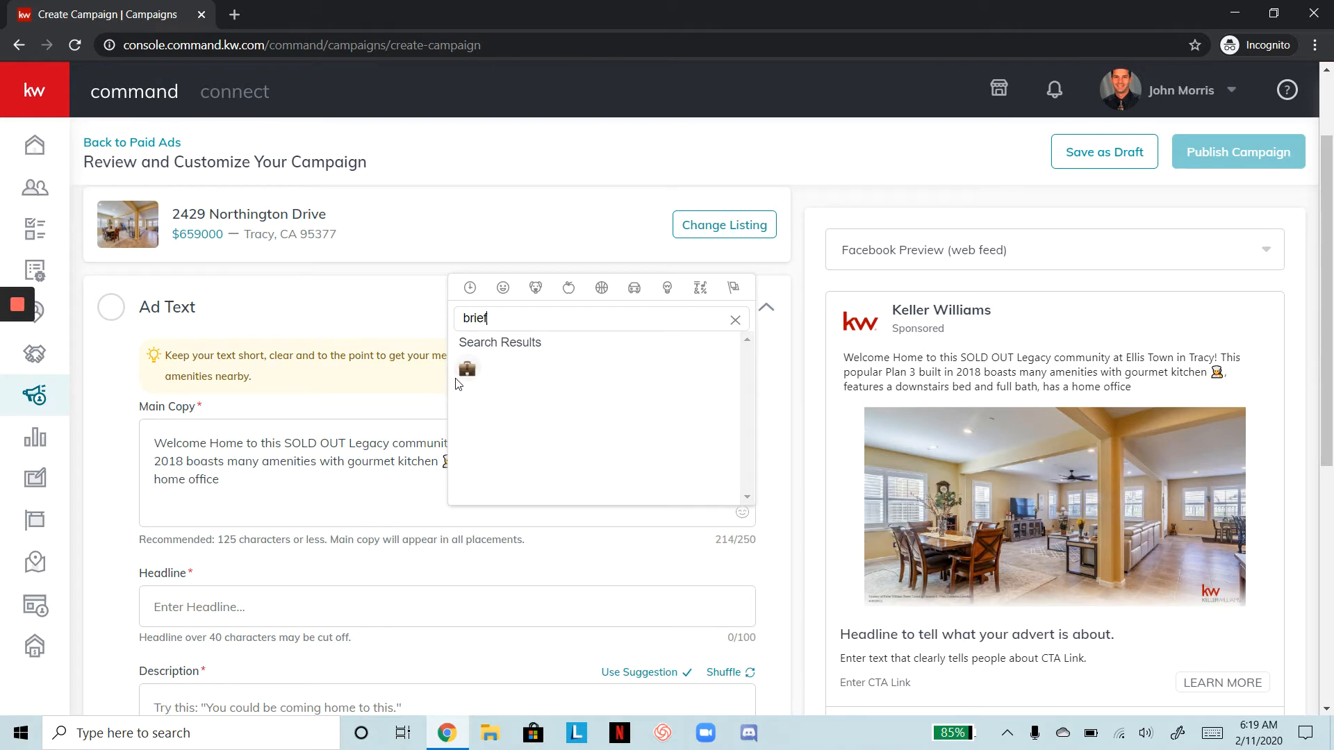
left_click(467, 369)
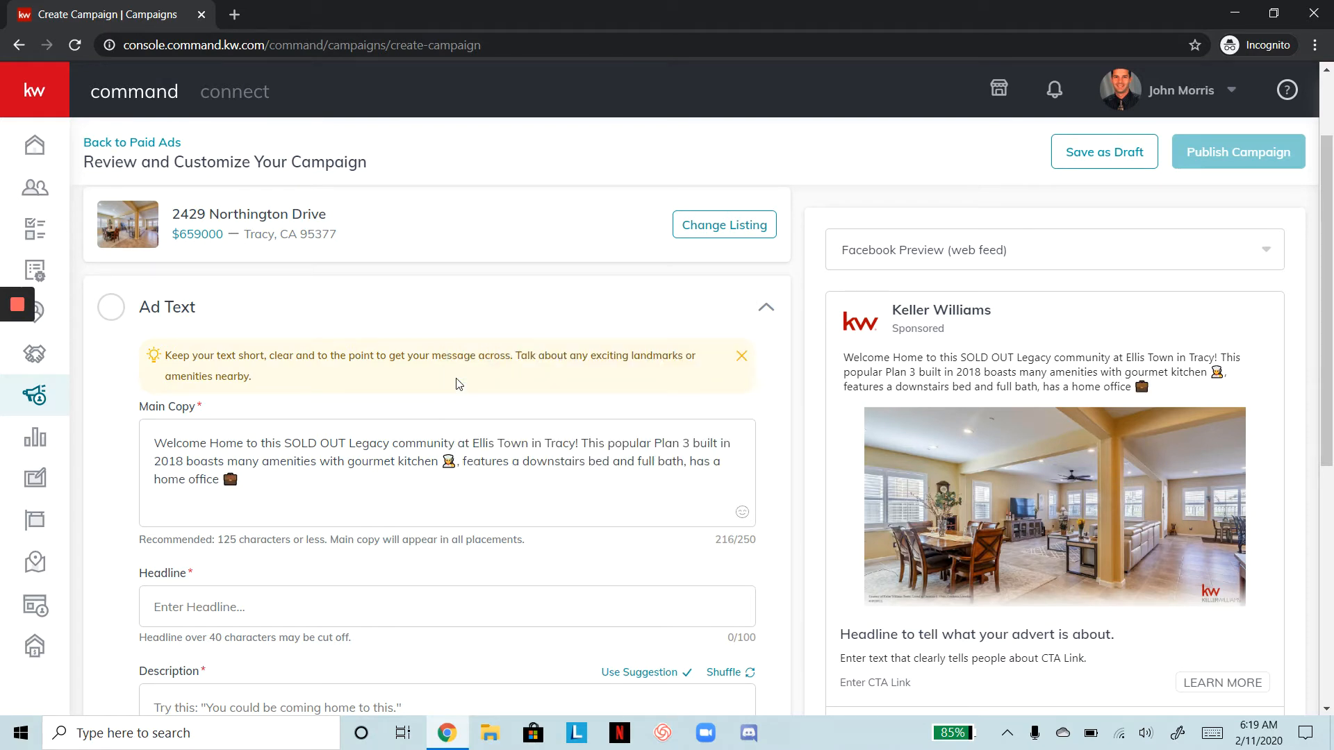
left_click(313, 474)
type(", ")
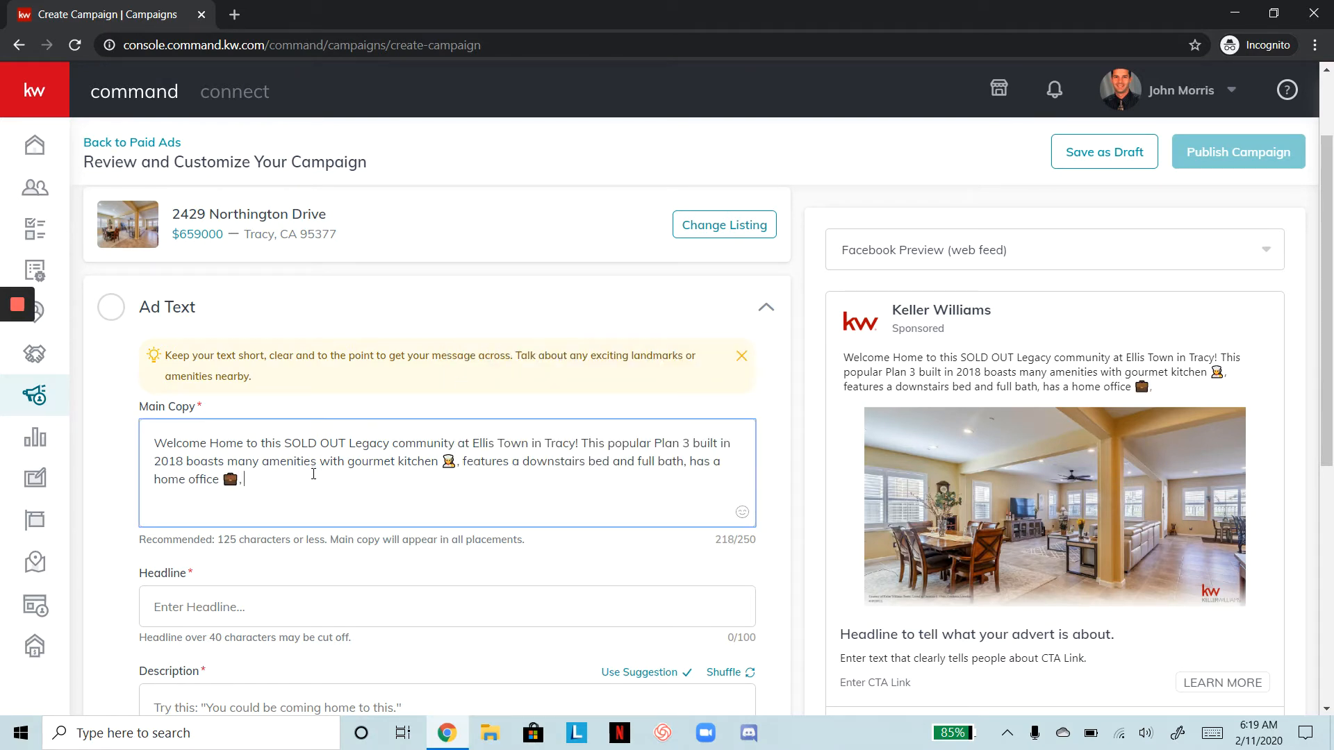
type("and is close to easy fr")
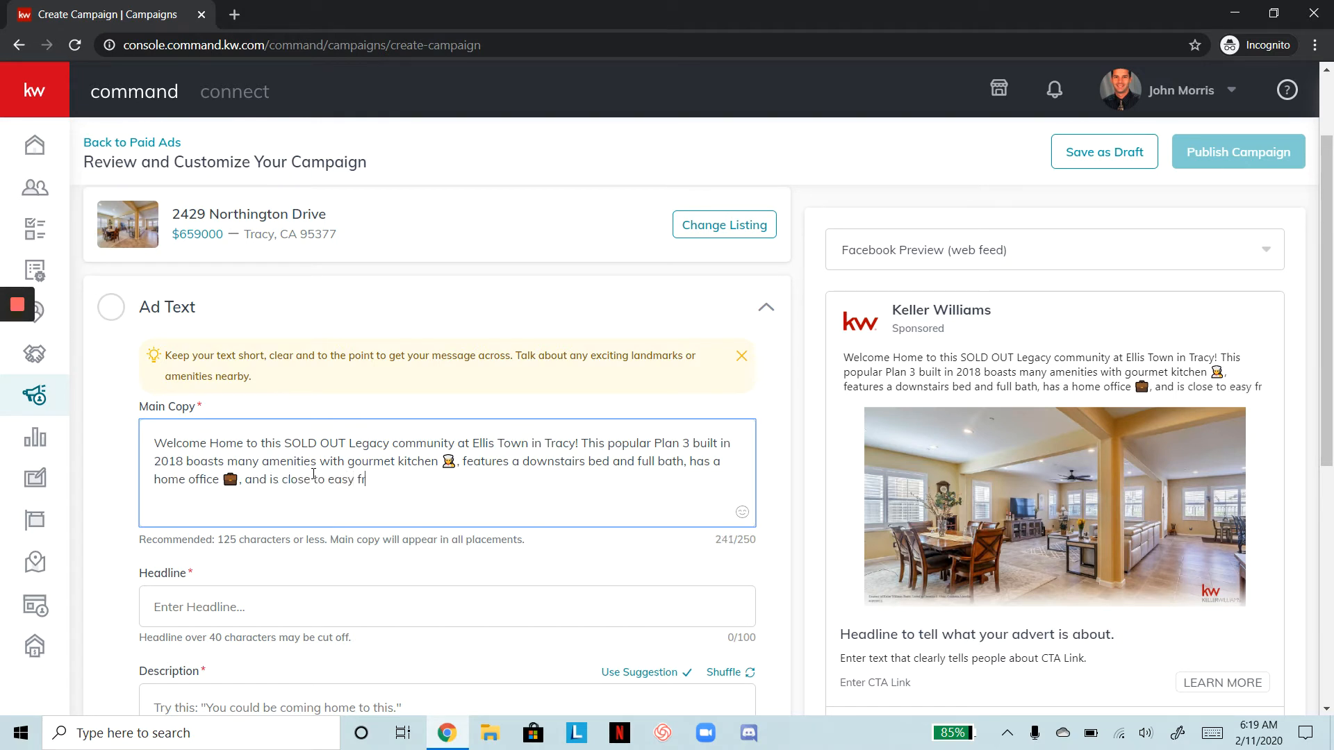
type("eeway acc")
Trim 'Town' and the year 2018 from the copy, and complete 'access'
left_click(530, 442)
key("BackSpace")
key("BackSpace")
key("BackSpace")
key("BackSpace")
key("BackSpace")
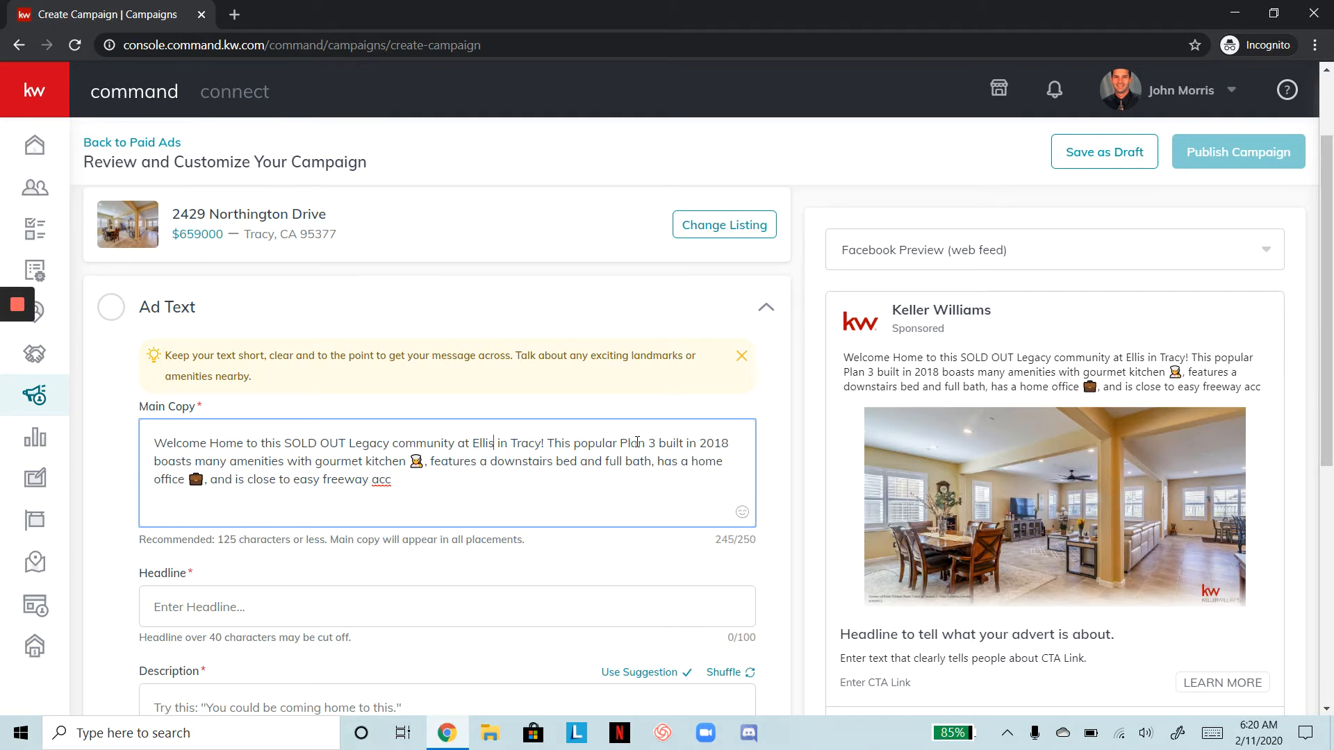
left_click(730, 446)
key("BackSpace")
key("BackSpace")
key("BackSpace")
key("BackSpace")
key("BackSpace")
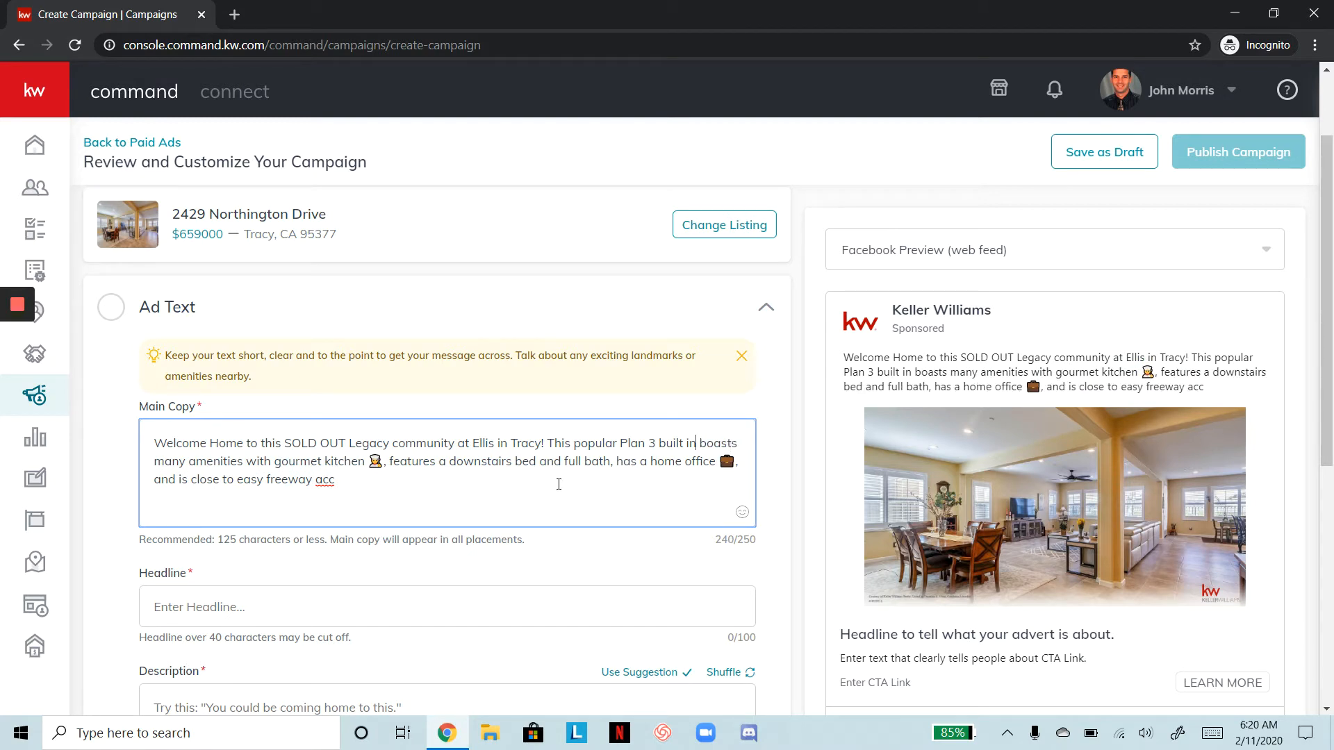
type("ess")
Search the emojis for 'car' and insert the car emoji after 'easy freeway access'
left_click(743, 513)
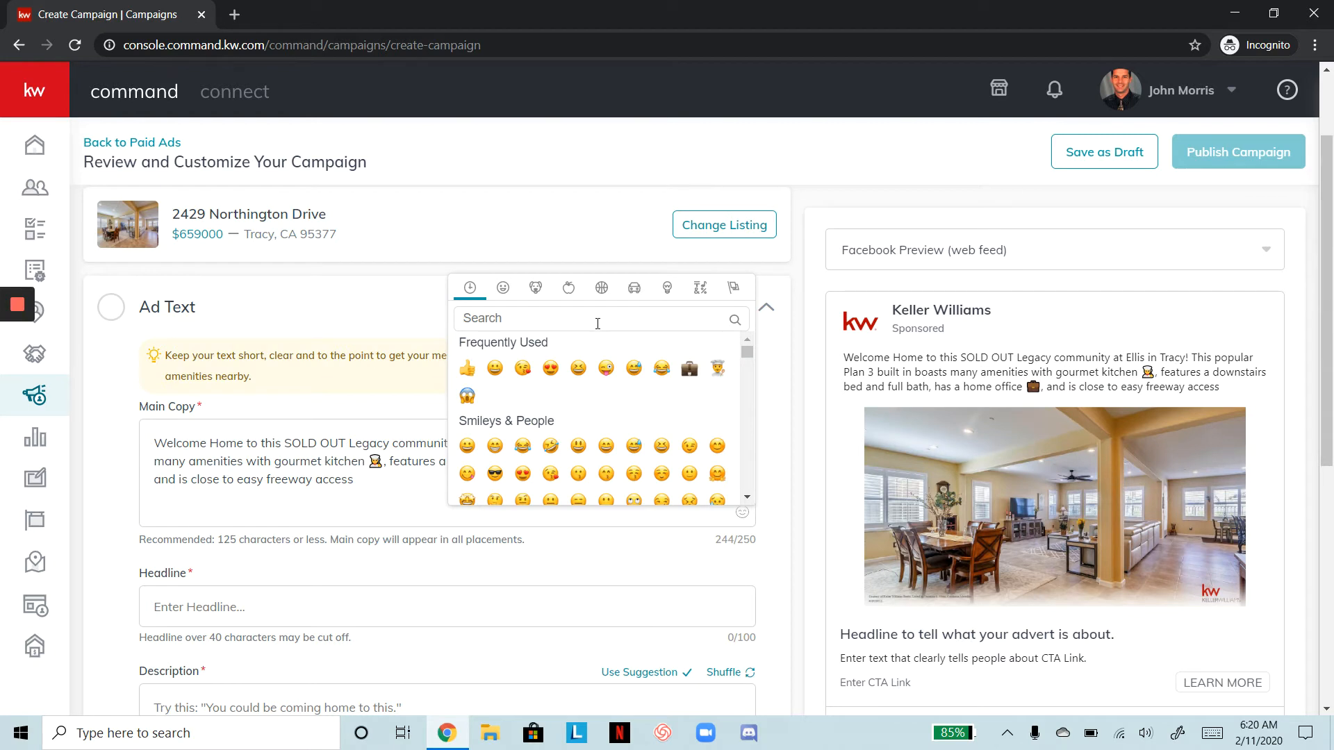
type("car")
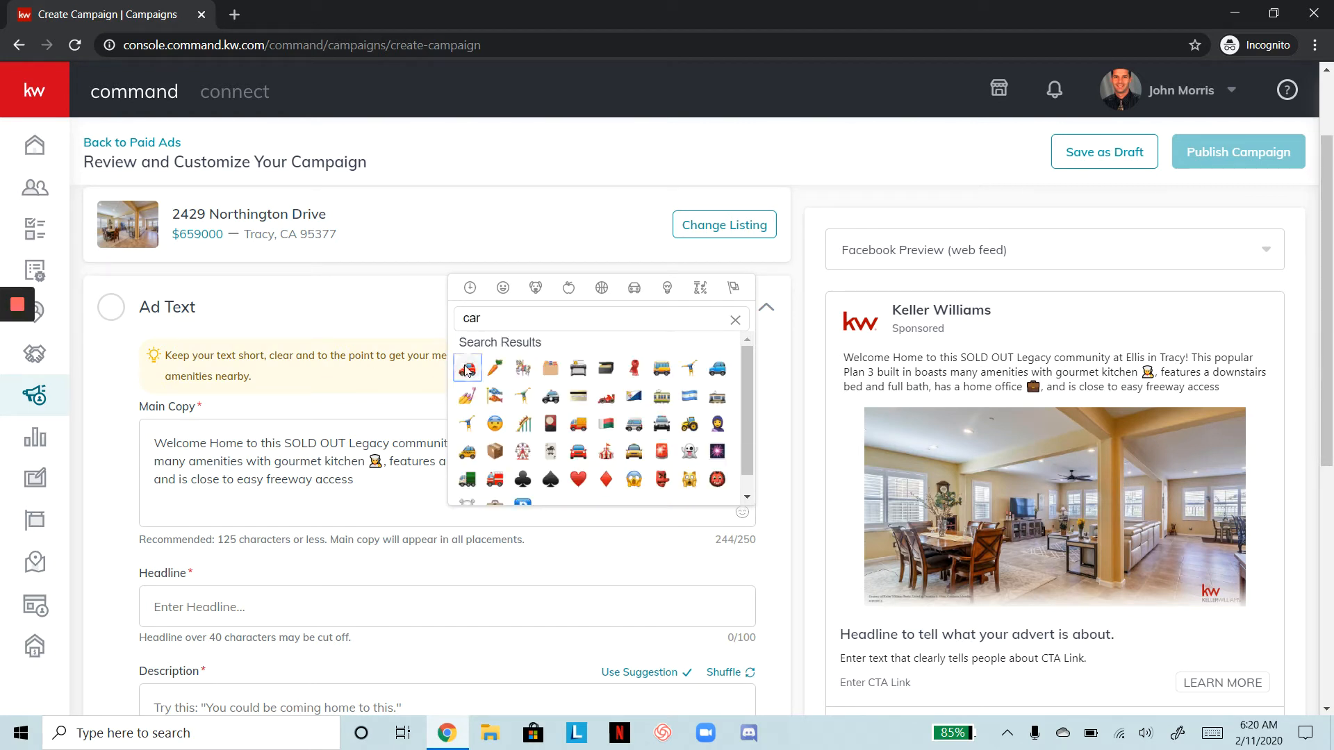
left_click(468, 368)
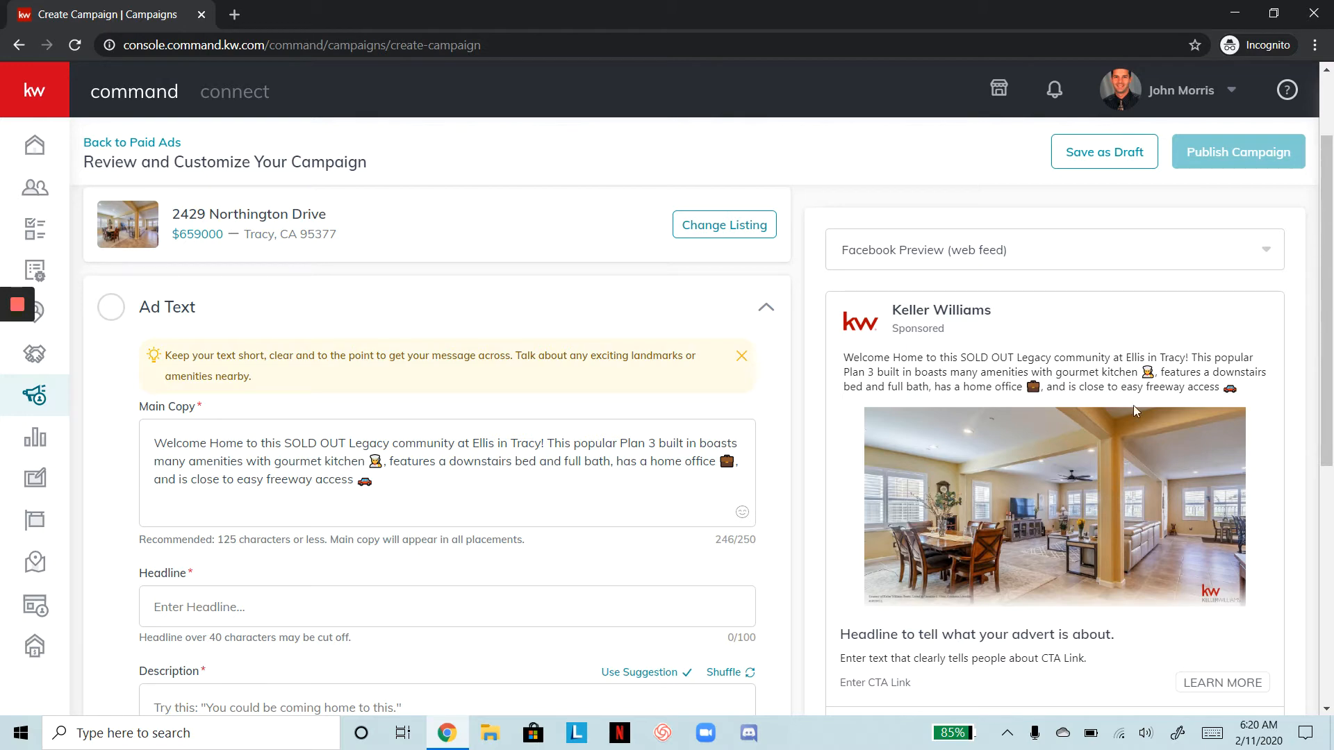
scroll(737, 472, "down", 2)
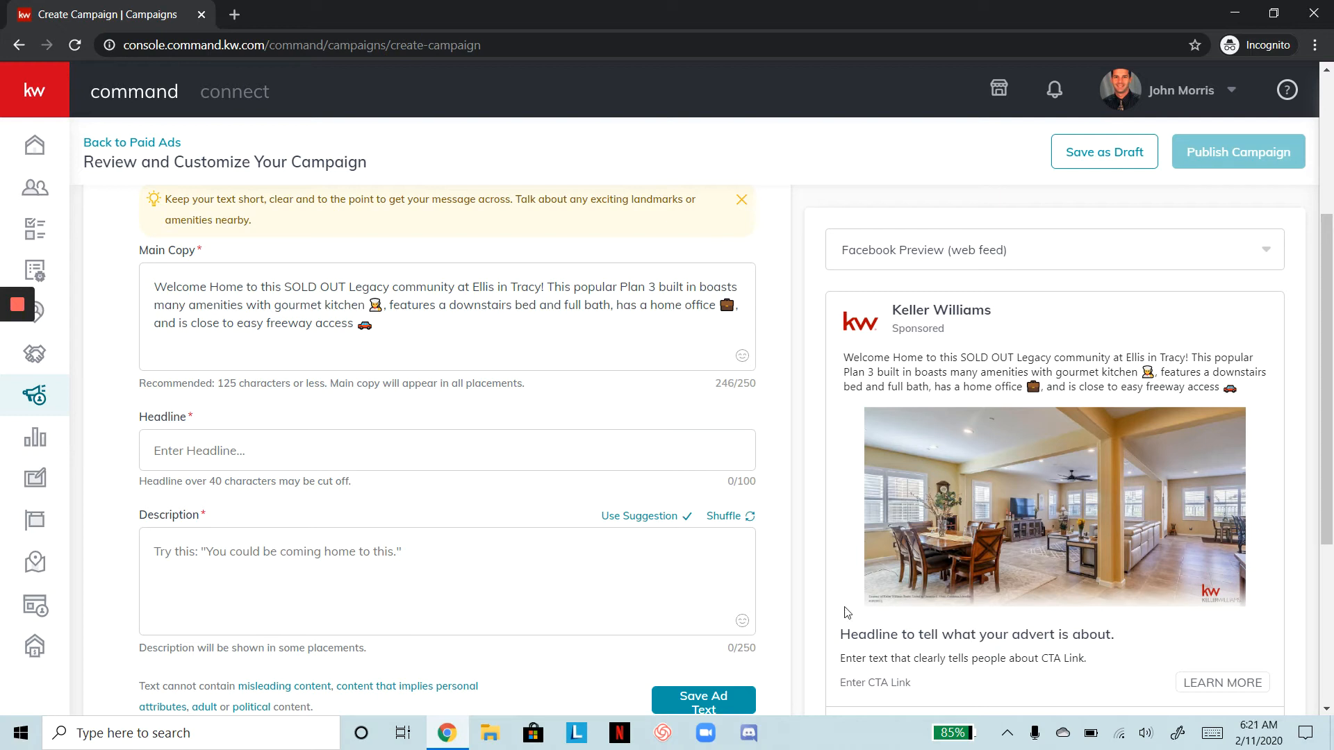
Type the headline 'Calling all Chefs, Check Out this Gourmet Kitchen!', correcting typos along the way
left_click(564, 439)
type("Calling")
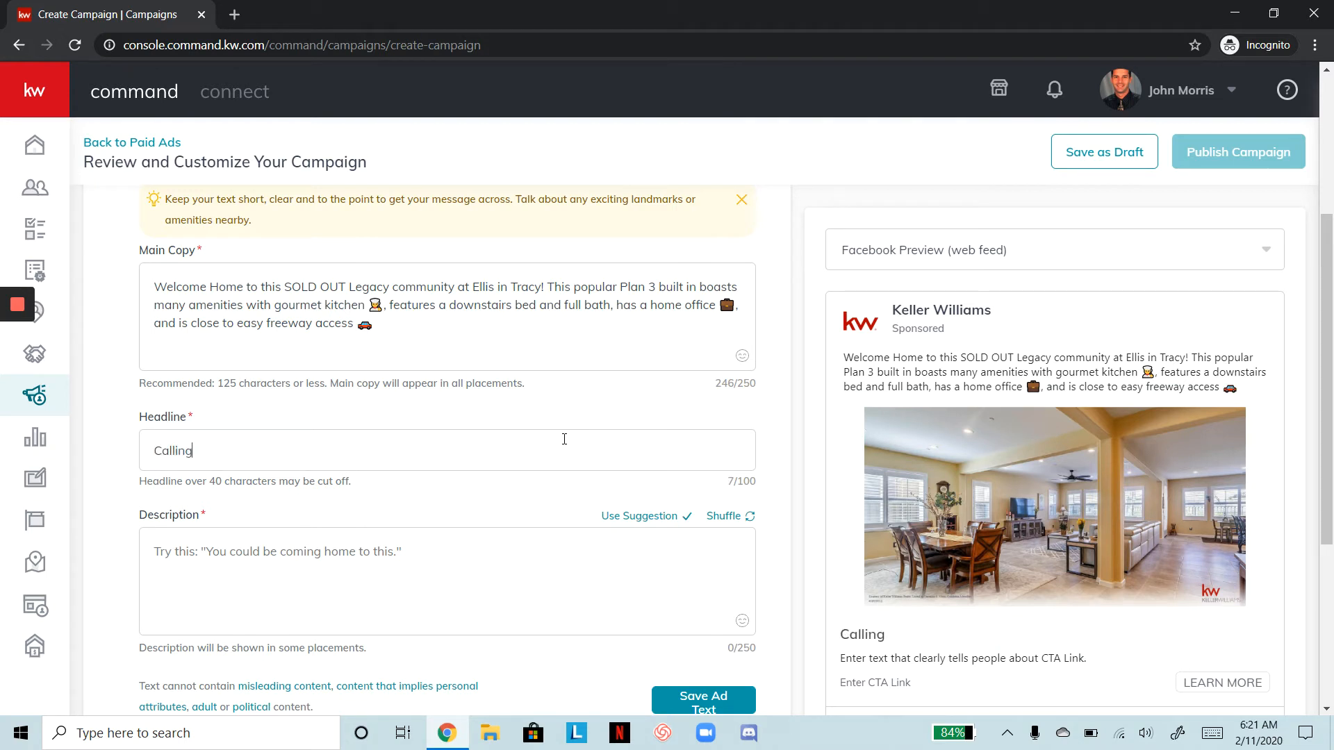
type(" all Chef")
key("BackSpace")
key("BackSpace")
key("BackSpace")
key("BackSpace")
type("Cheft")
key("BackSpace")
type("s, Chech")
key("BackSpace")
key("BackSpace")
type("hech")
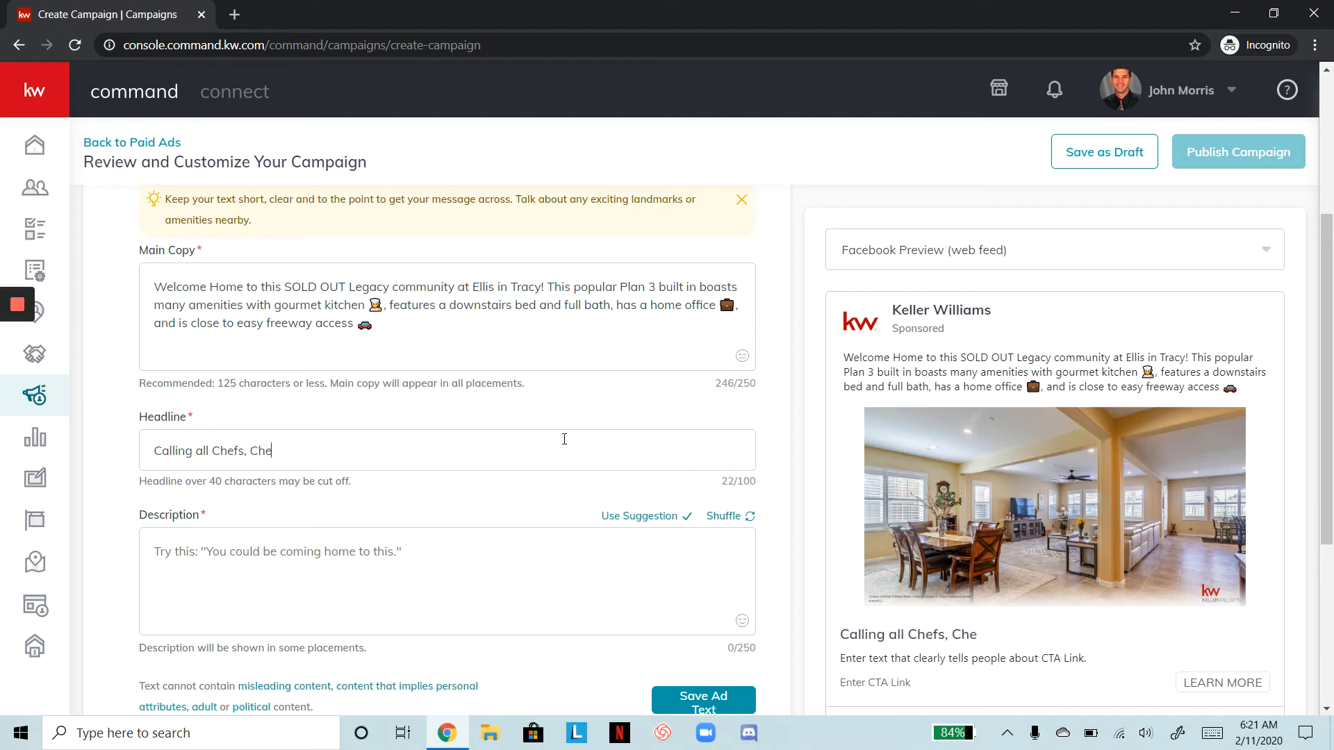
key("BackSpace")
key("BackSpace")
type("k ou")
key("BackSpace")
key("BackSpace")
type("Out this Gourmet ")
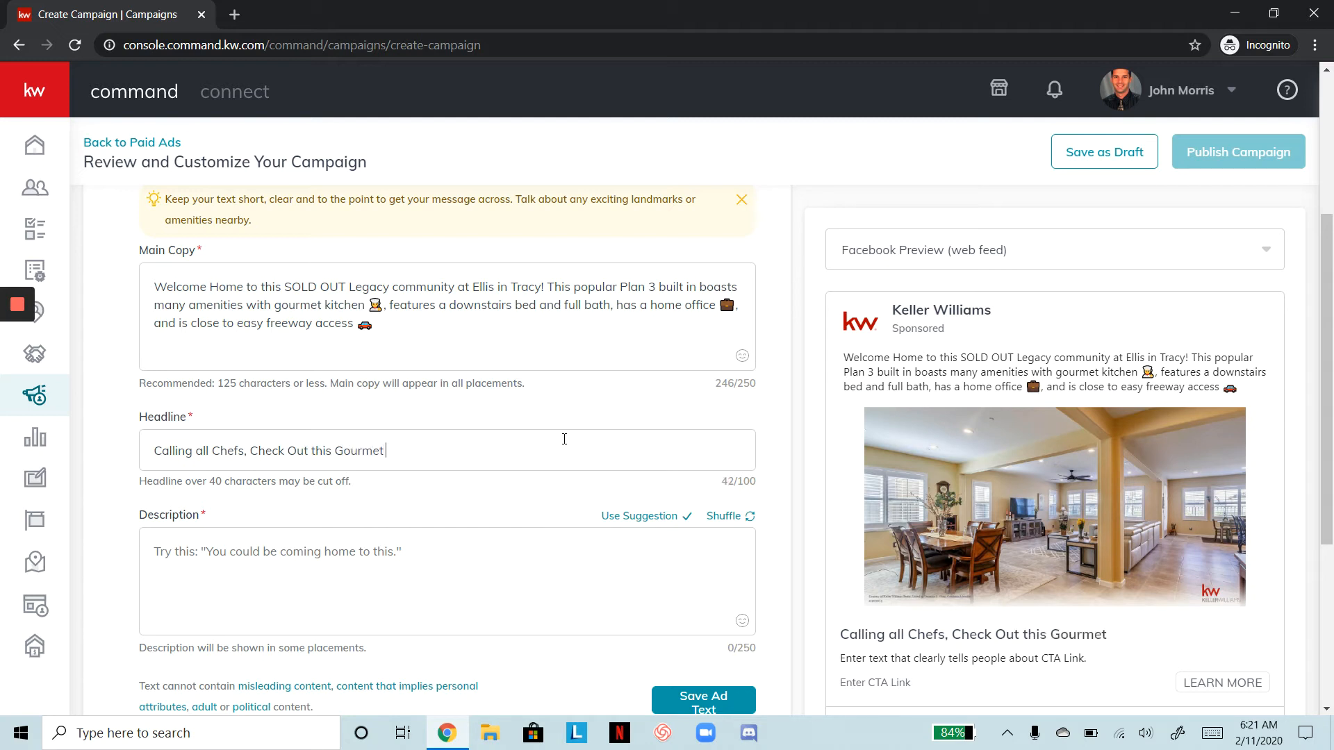
type("Kitchen!")
Shuffle the suggested descriptions and use 'View photos and videos of this home.'
left_click(484, 570)
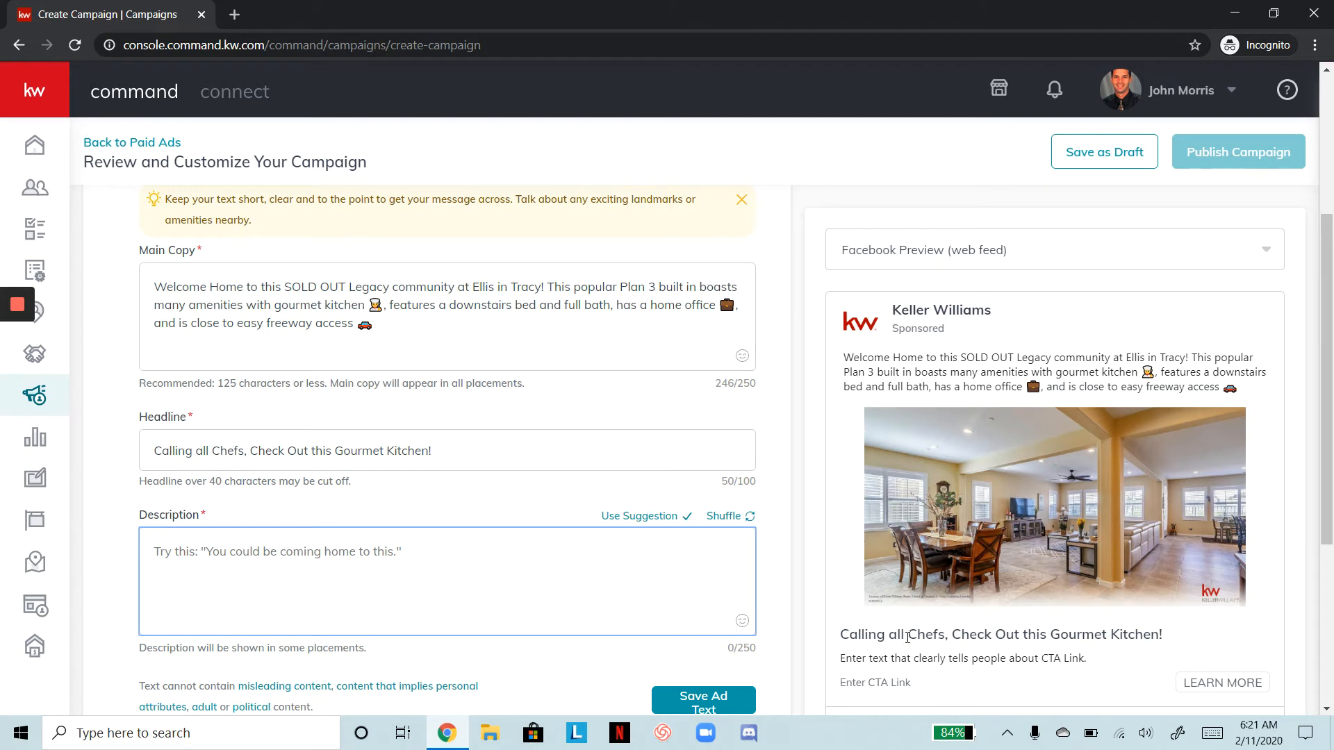
scroll(906, 637, "down", 1)
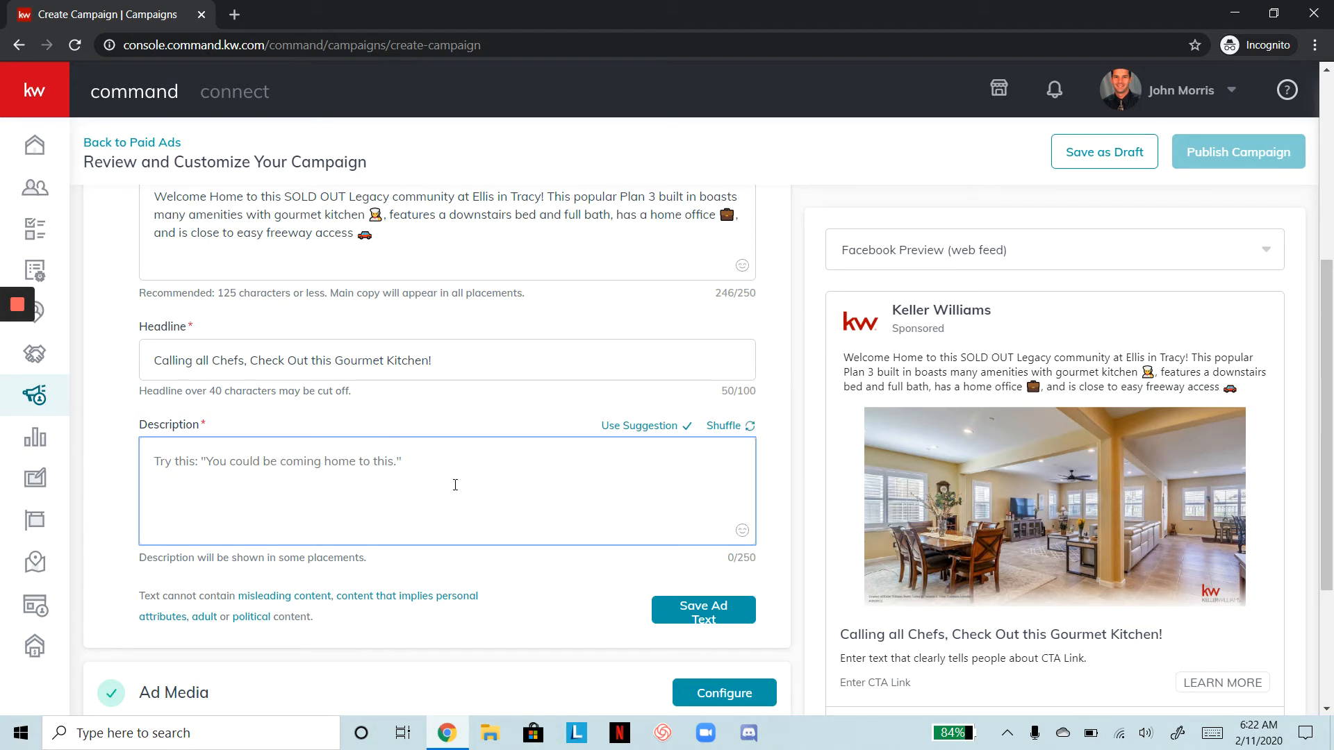
left_click(730, 432)
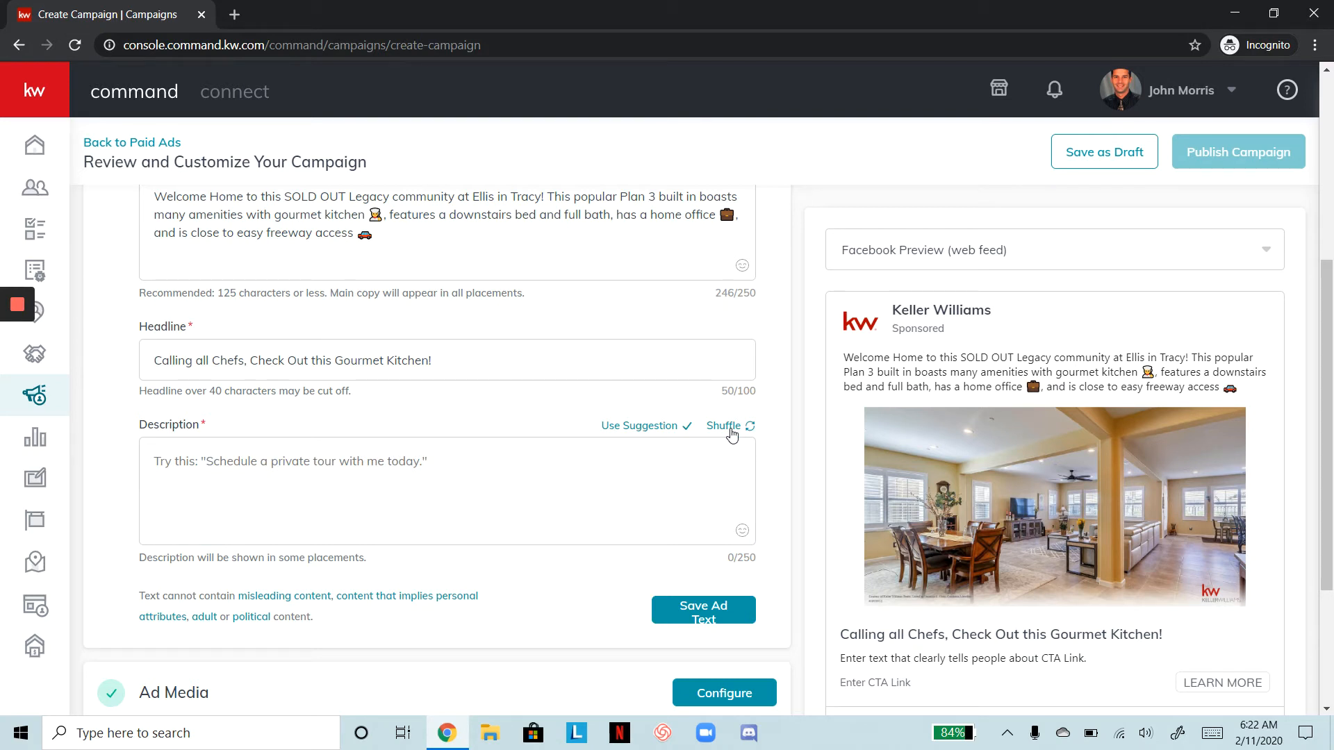
left_click(731, 432)
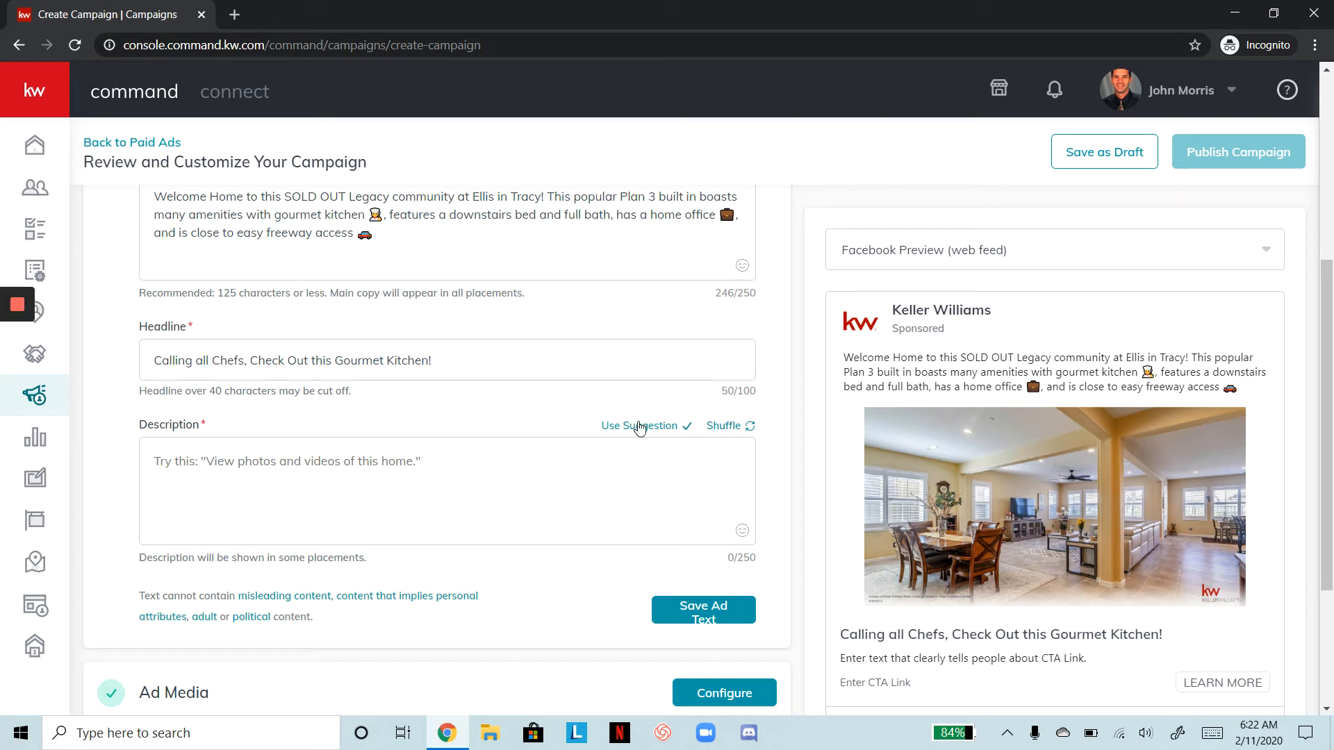
left_click(640, 426)
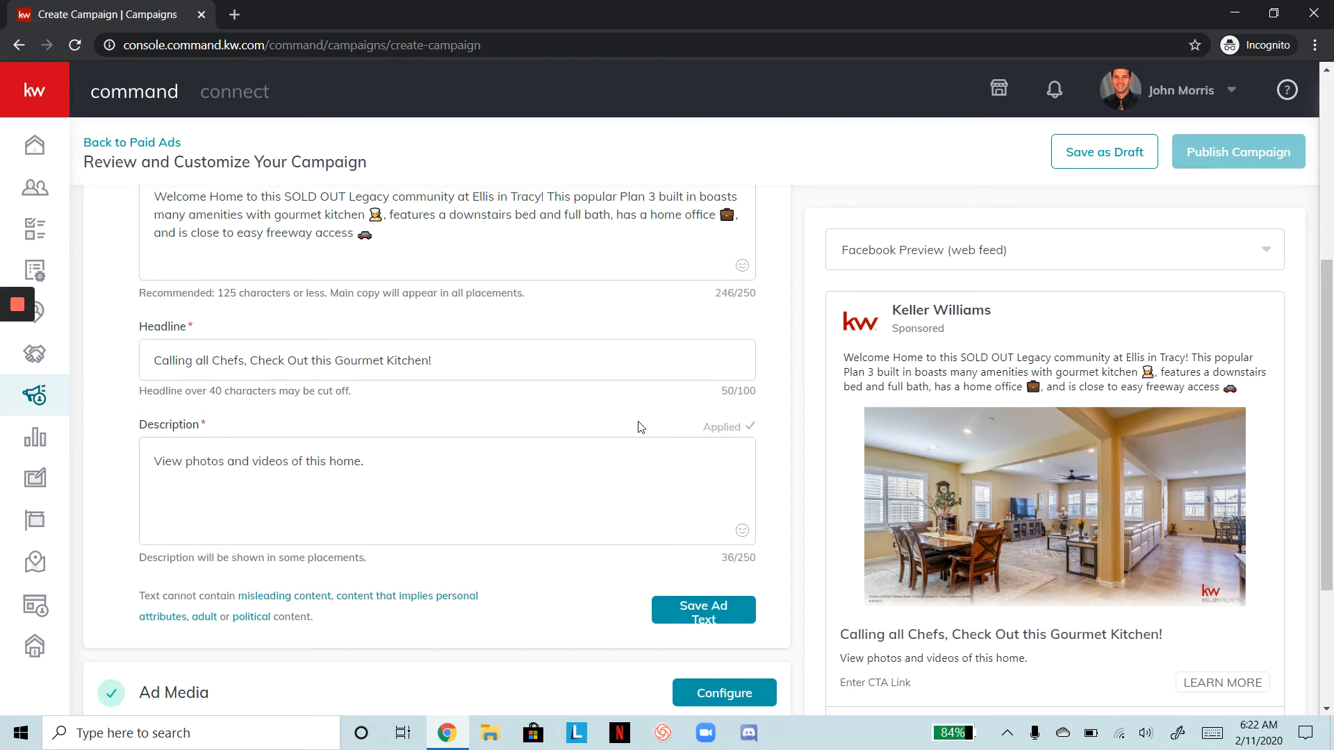
Prefix the description with 'Click "Learn More" to' and add 'all' after 'view'
left_click(287, 464)
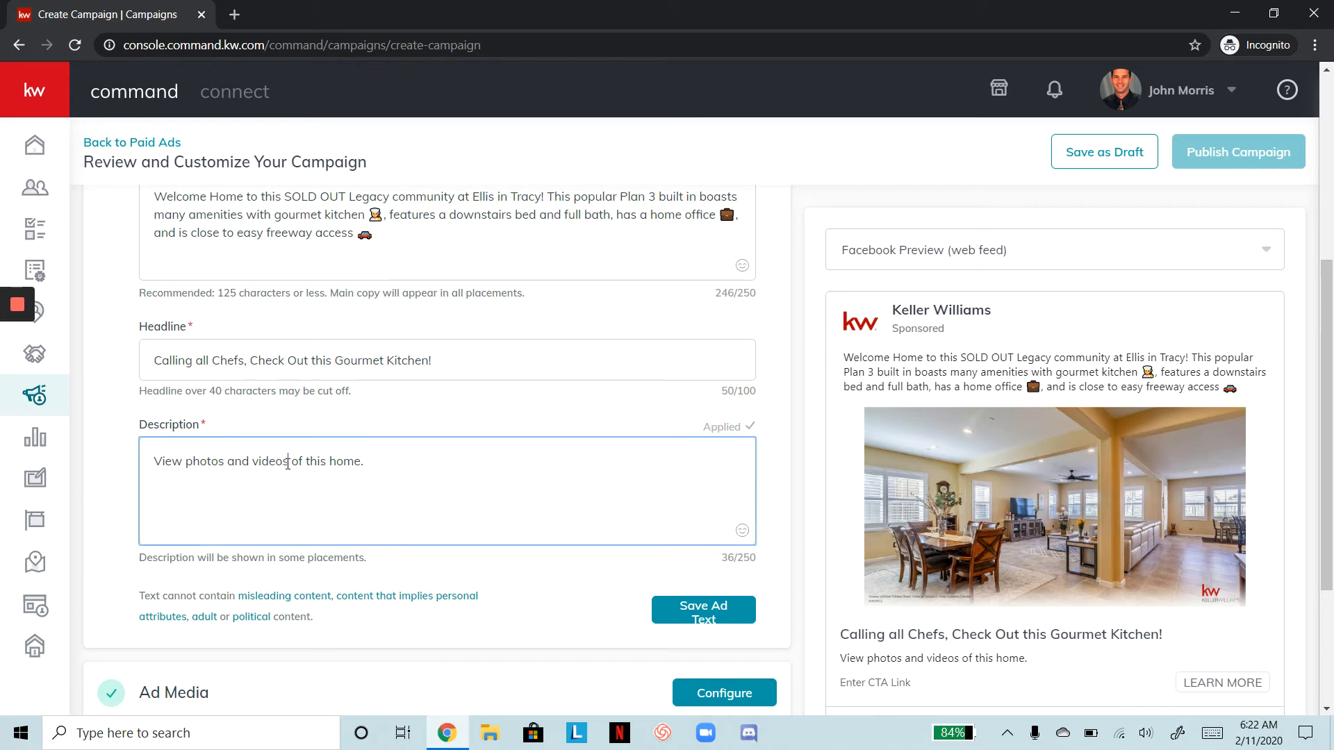
left_click(148, 459)
type("Click ")
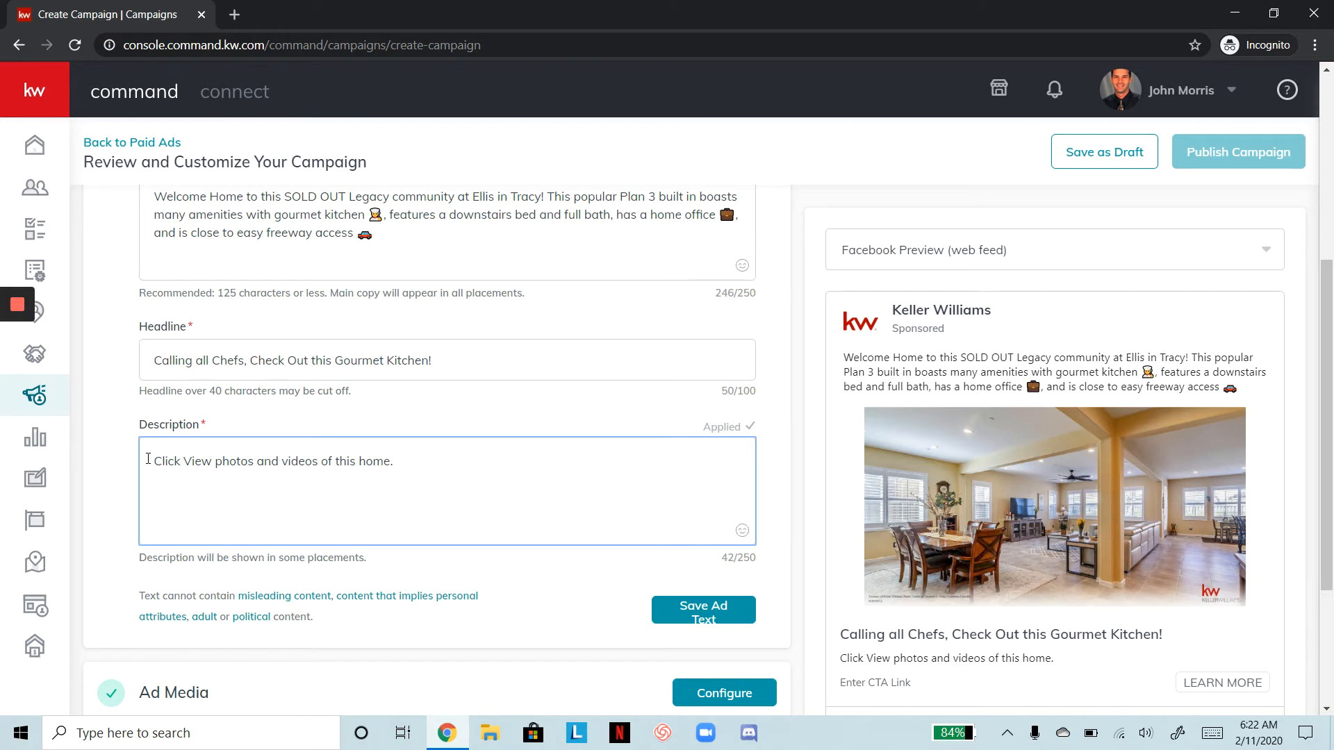
type("\"")
type("Learn More")
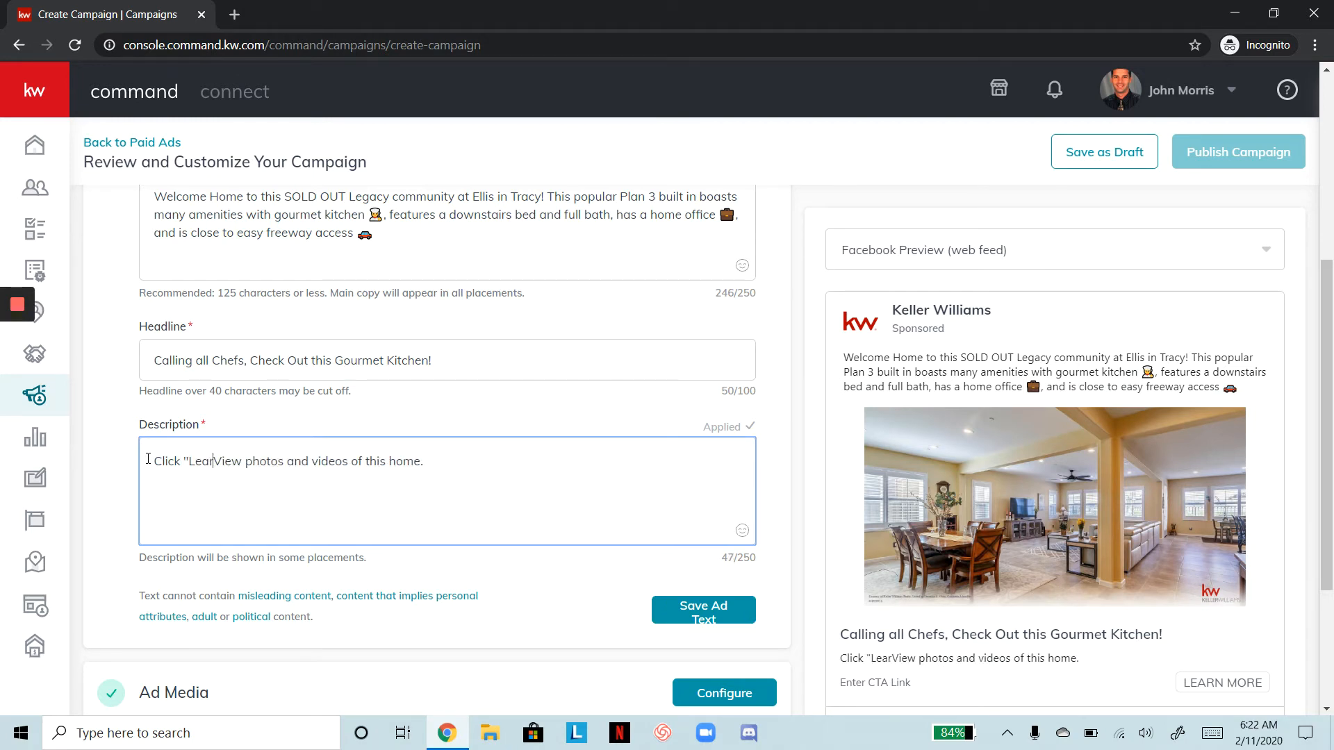
type("\" to")
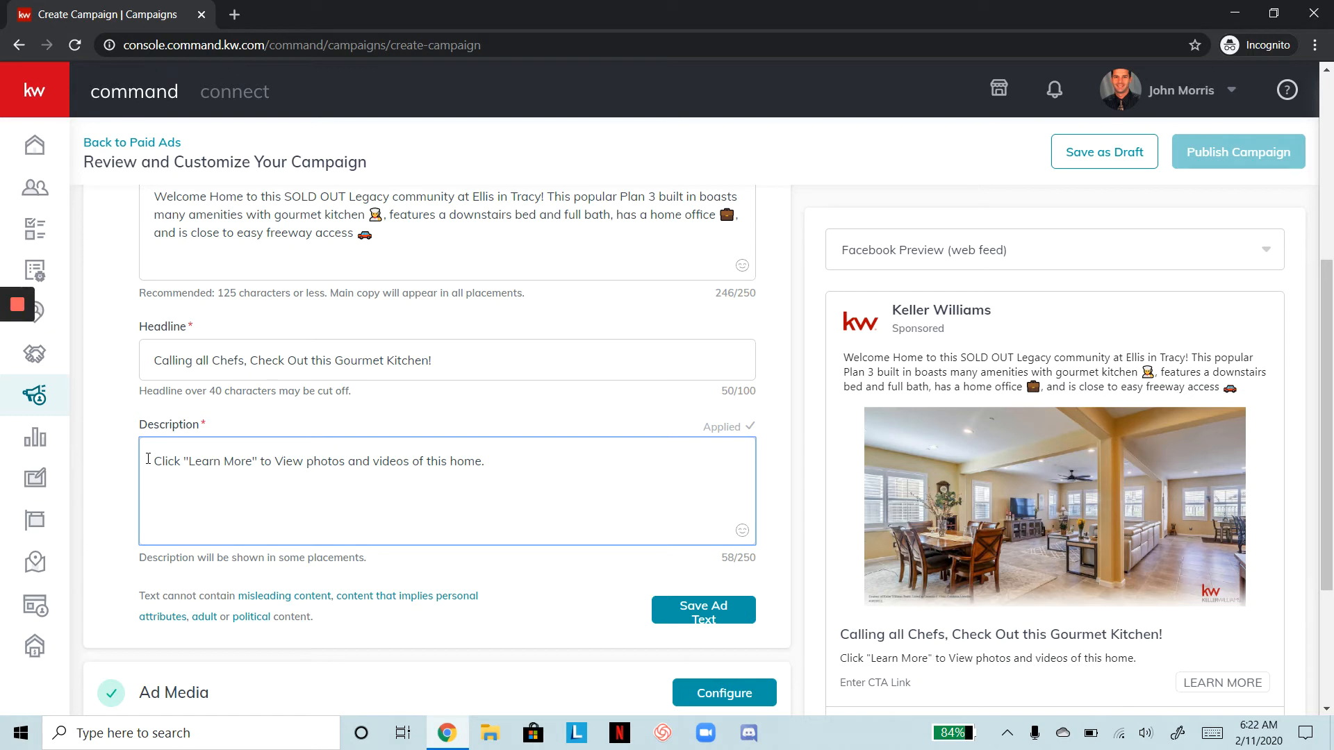
key("Delete")
type("view ")
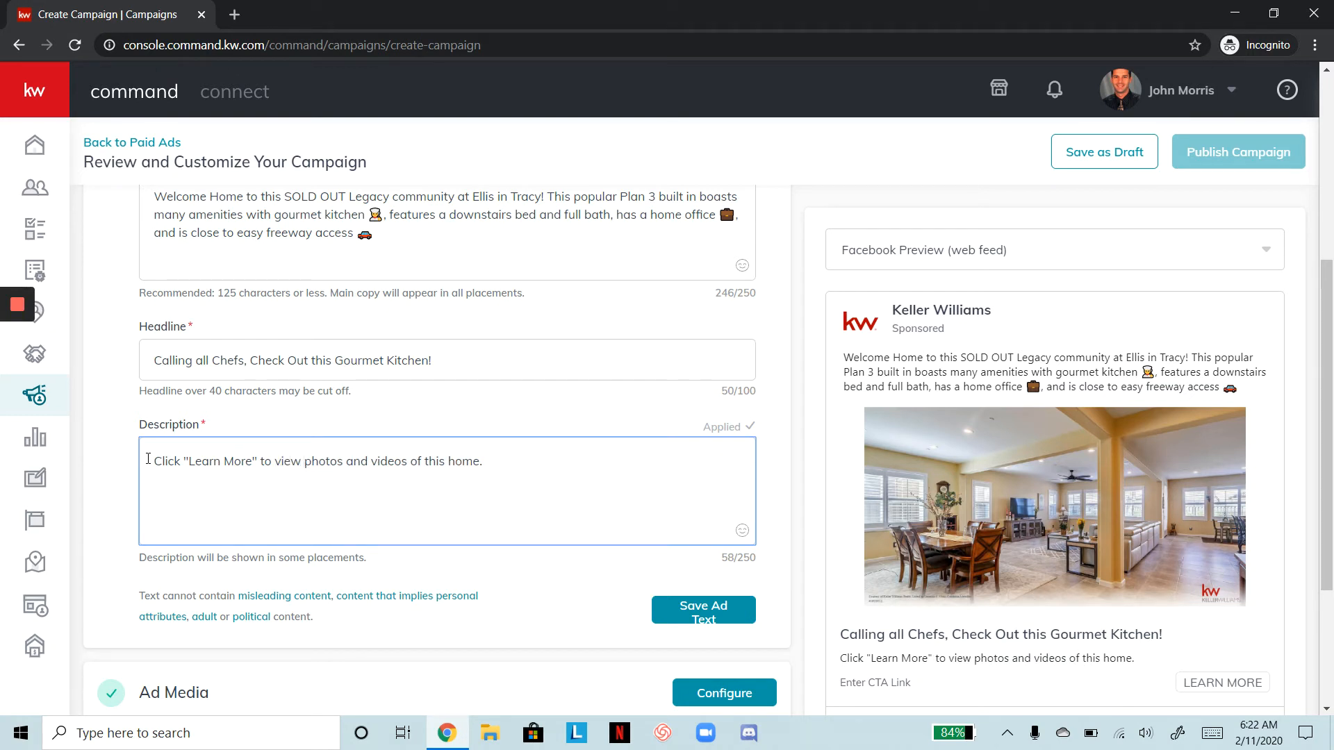
type("all")
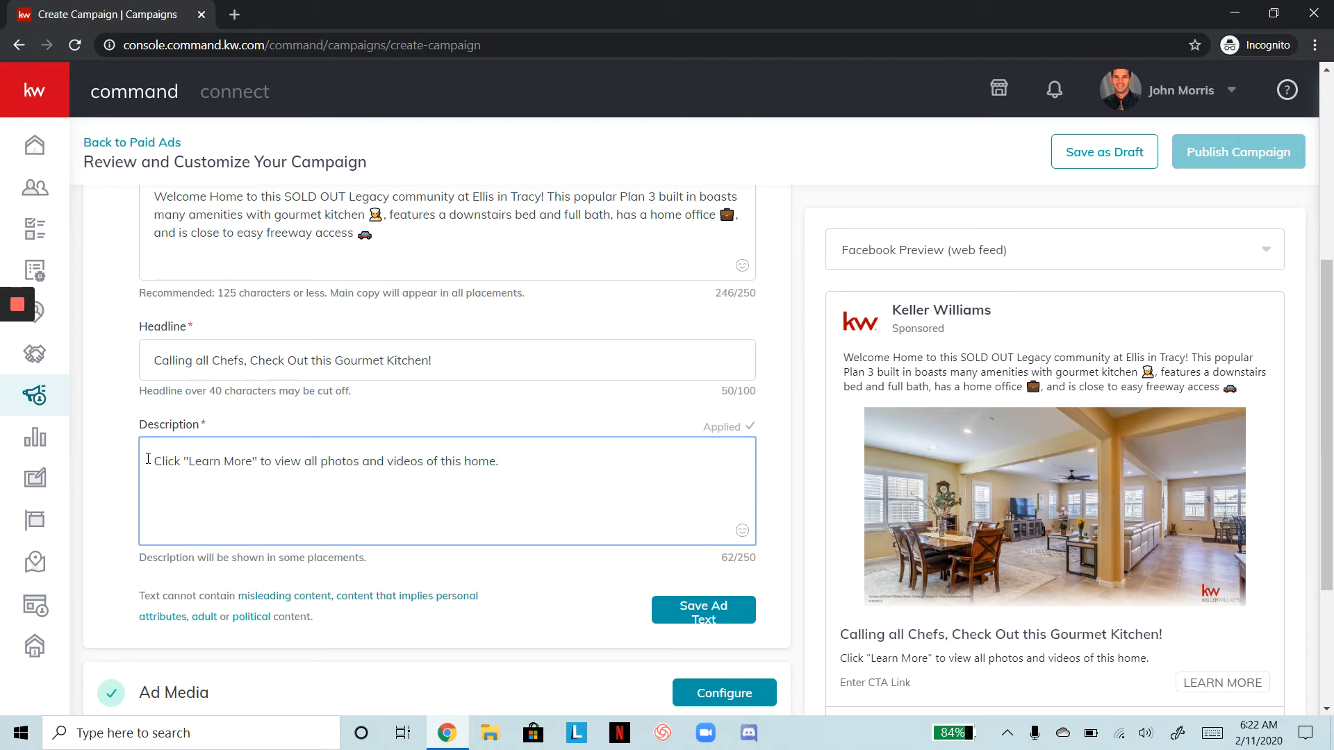
Save the ad text and expand Ad Media, showing one listing photo and the DBA logo
left_click(722, 605)
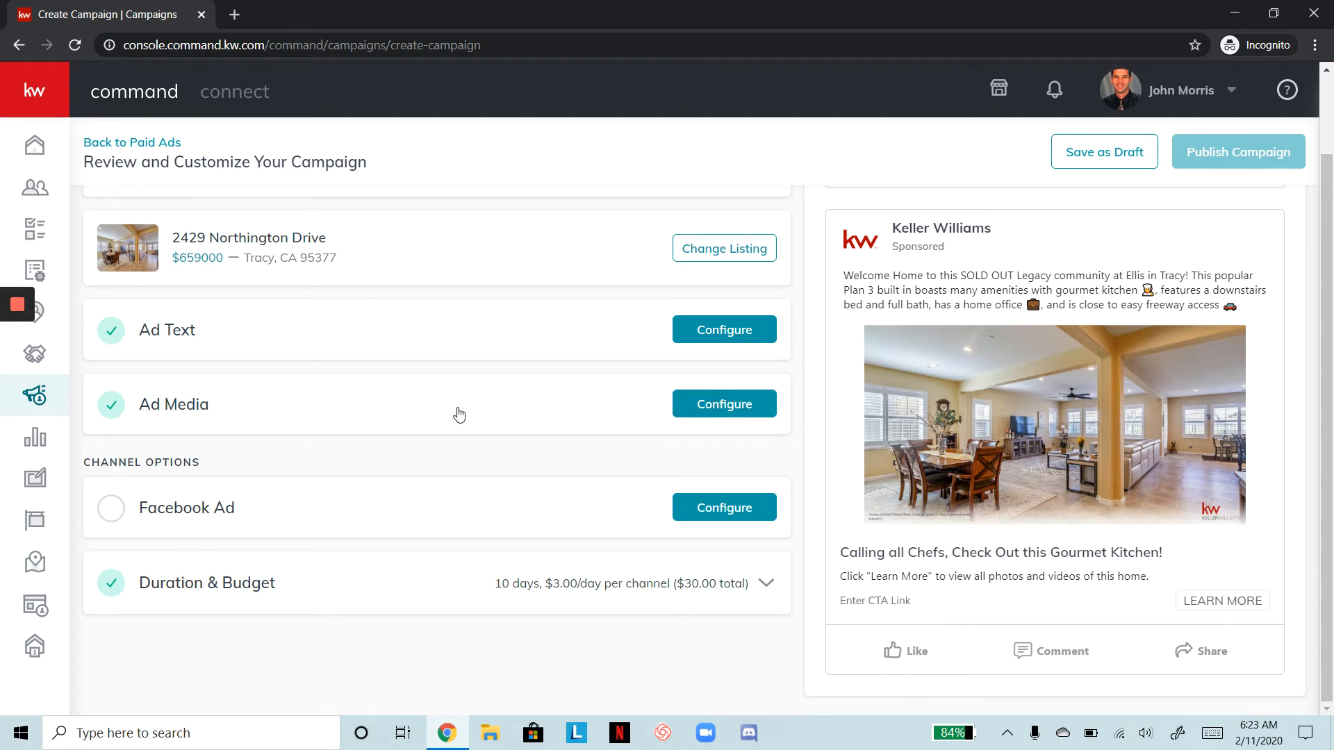
left_click(720, 398)
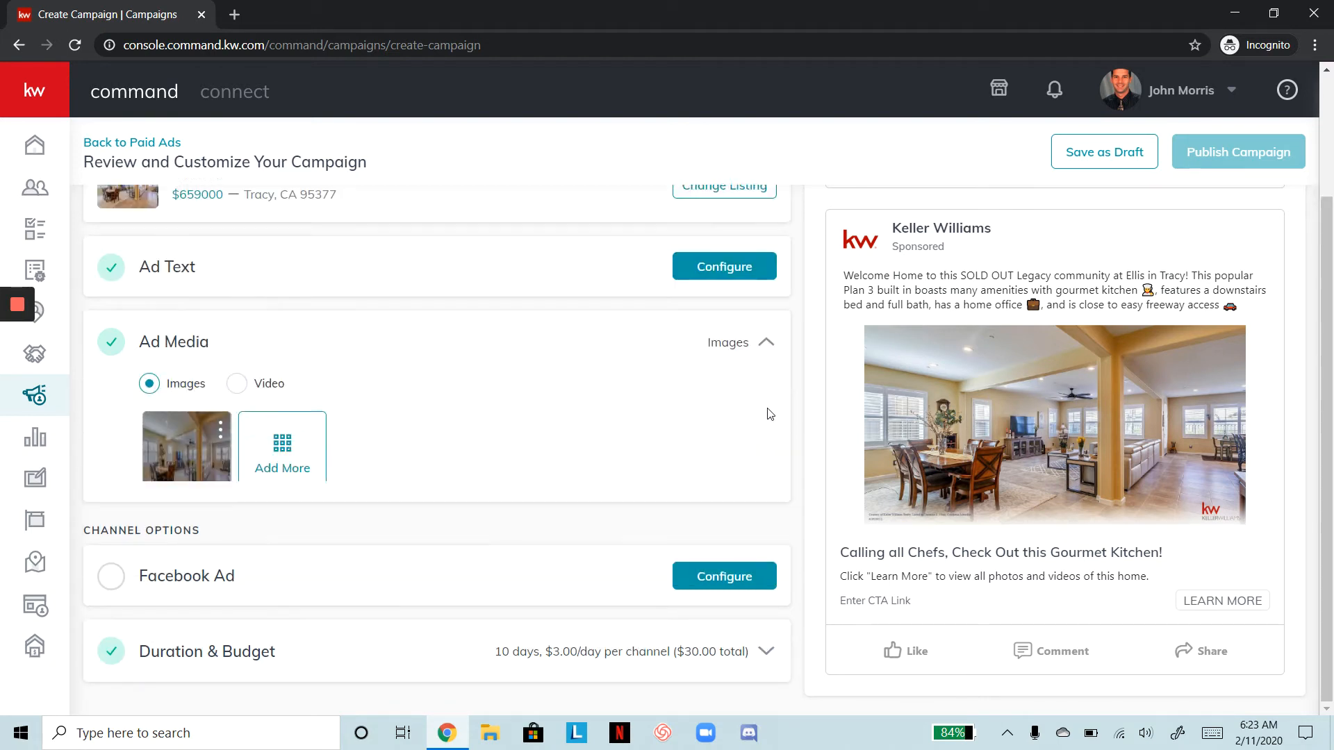
scroll(769, 414, "down", 3)
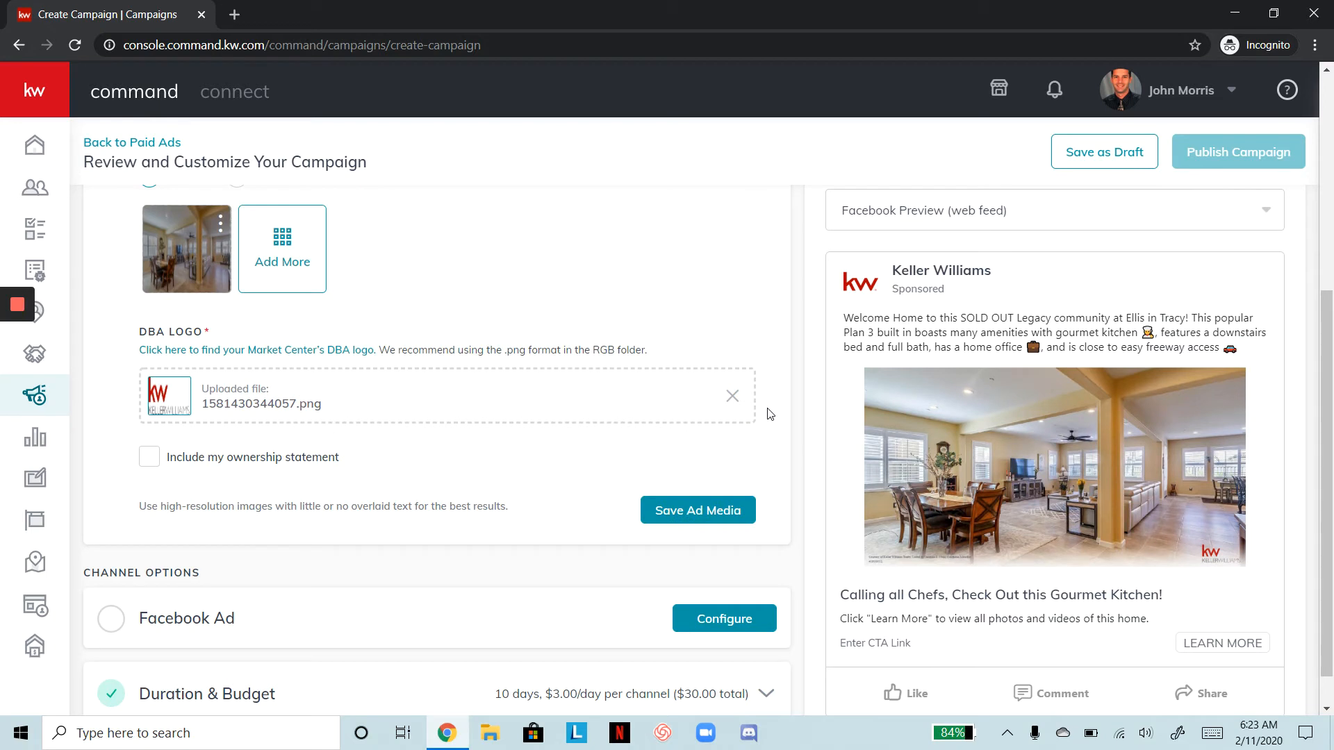
scroll(769, 414, "up", 3)
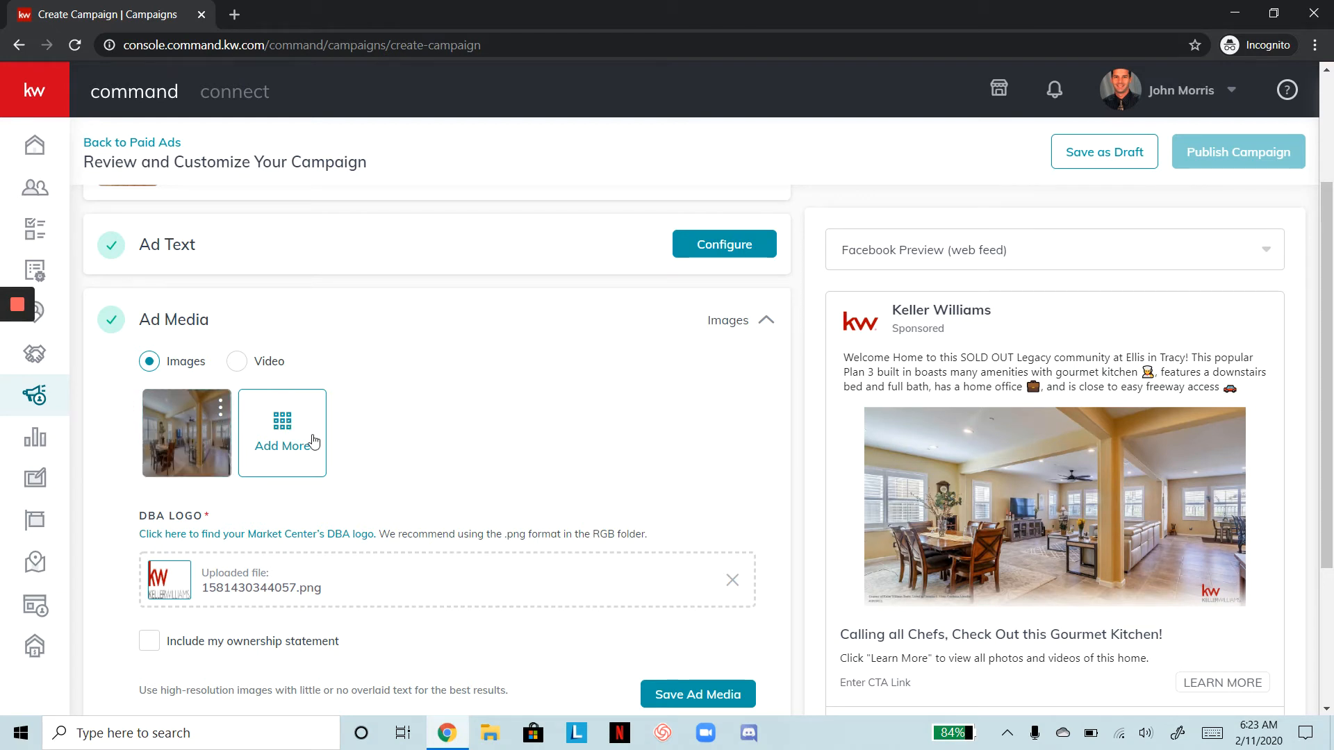
mouse_move(167, 427)
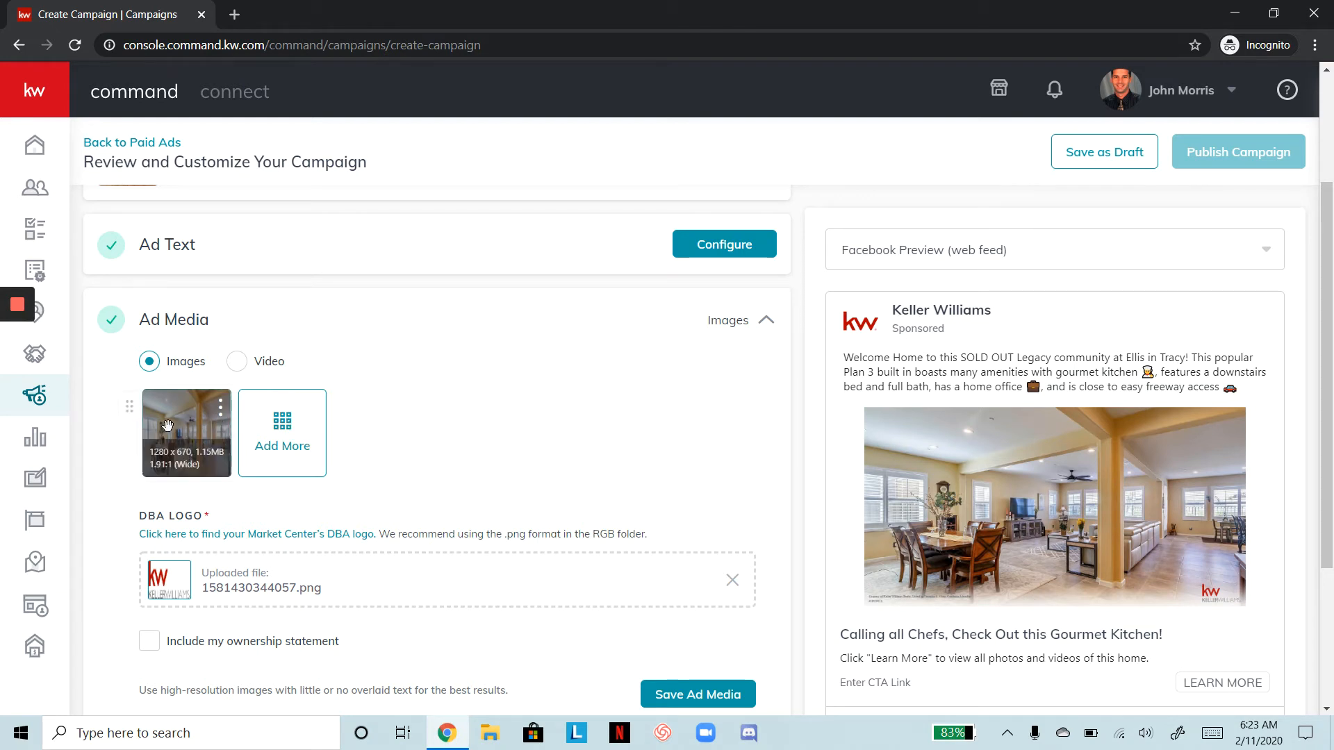
In Select Media, choose the twilight exterior shot (1500 x 1000) from the listing's photos
left_click(294, 434)
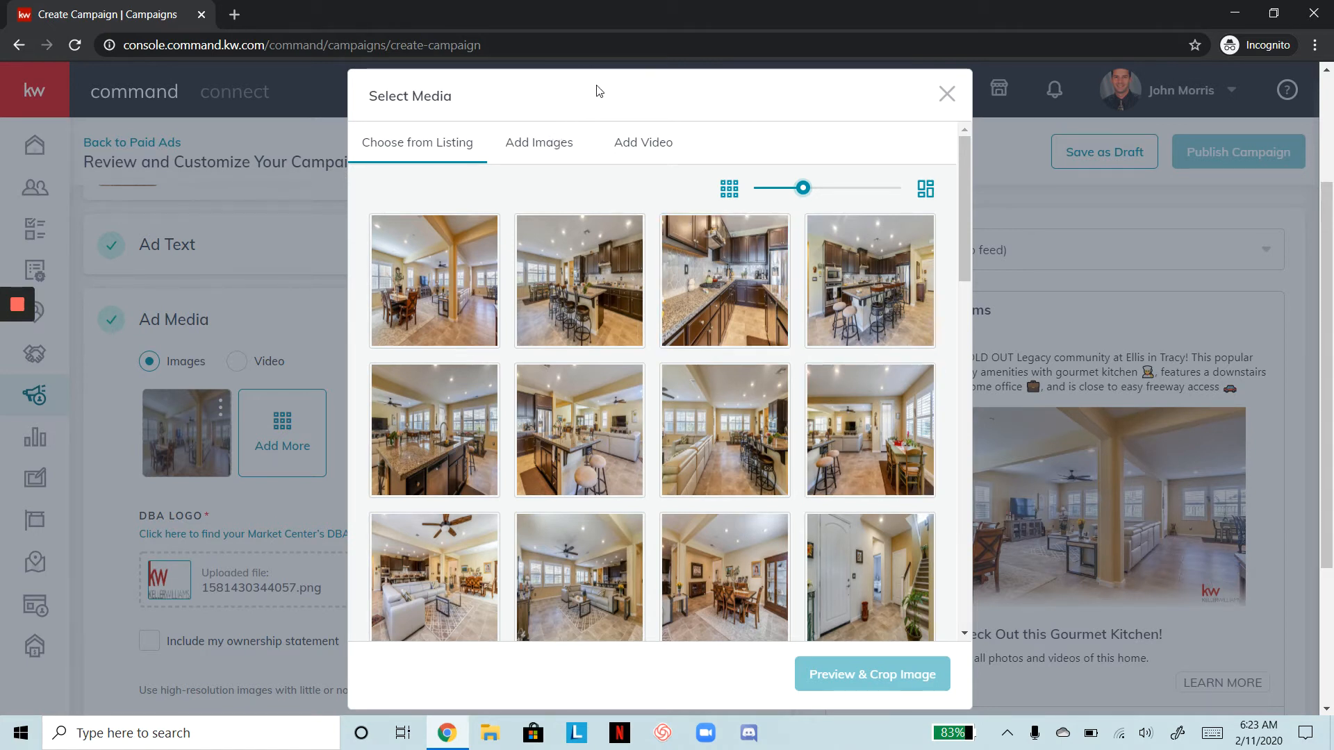
left_click(646, 141)
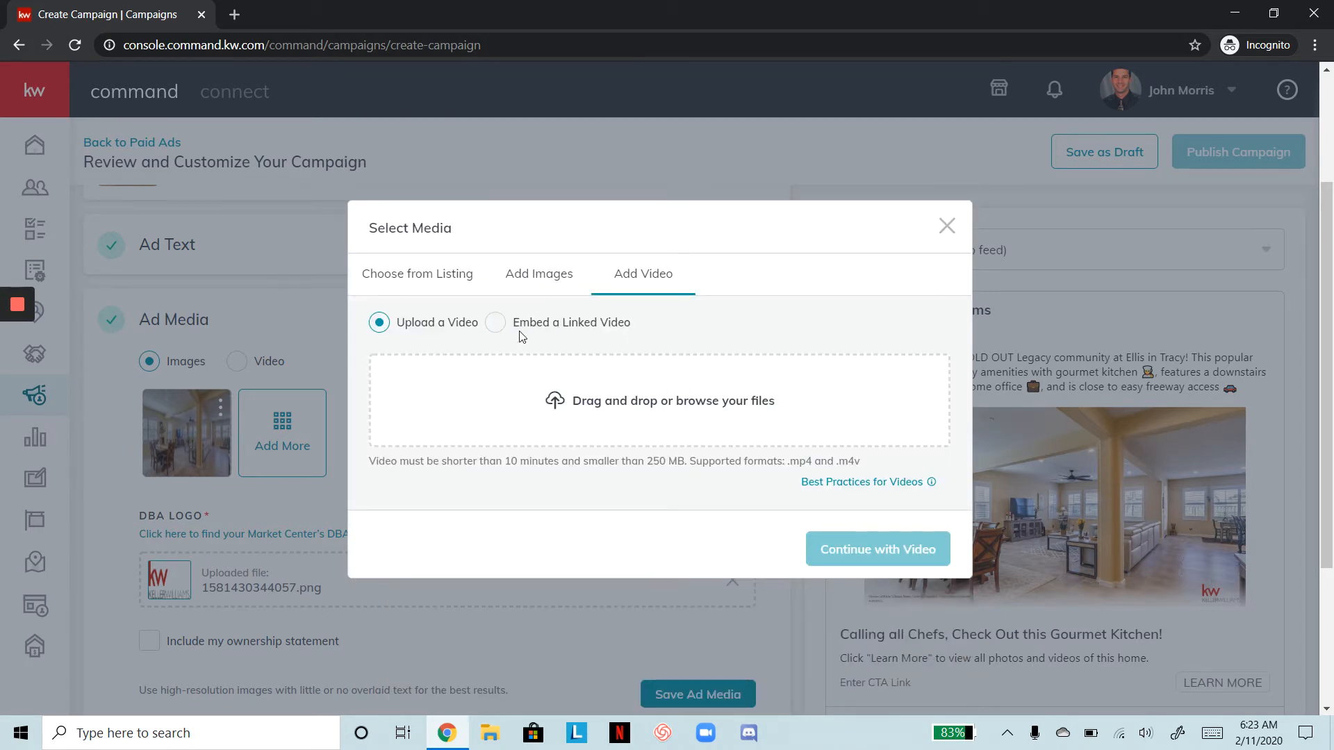
left_click(497, 321)
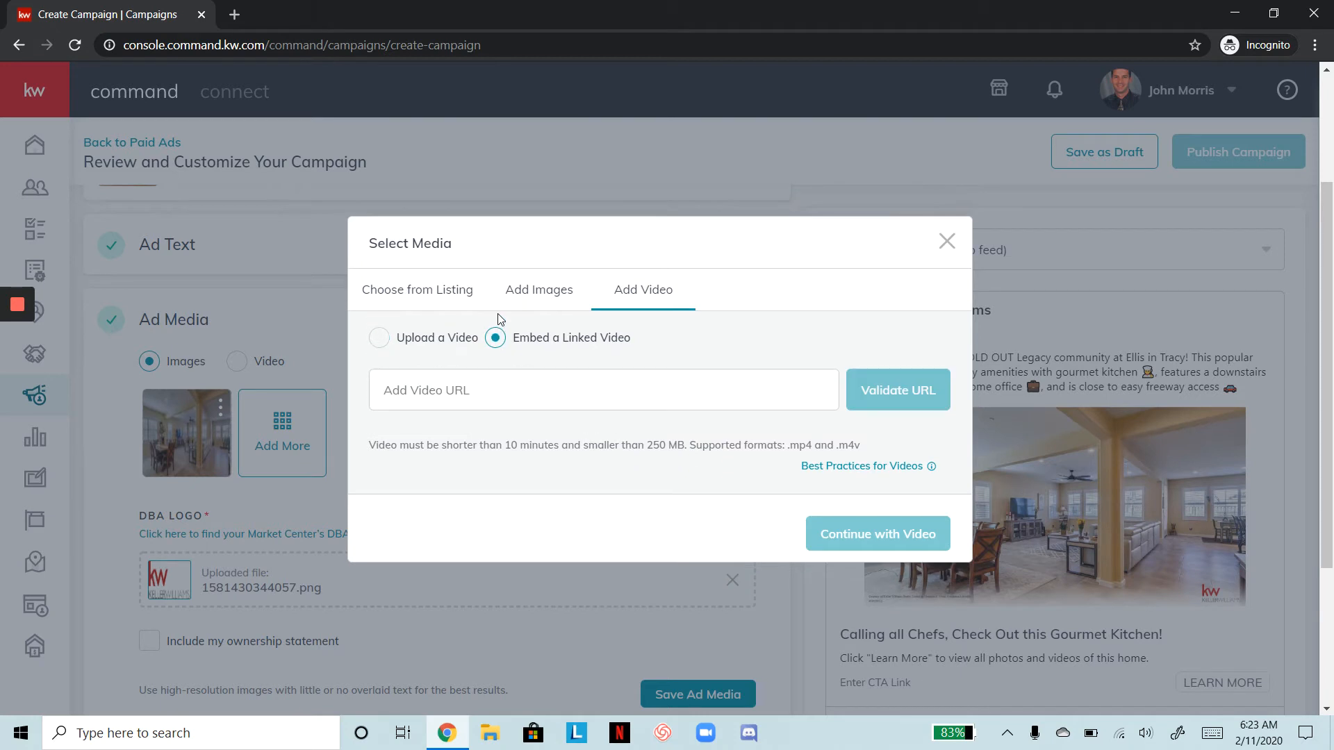
left_click(382, 341)
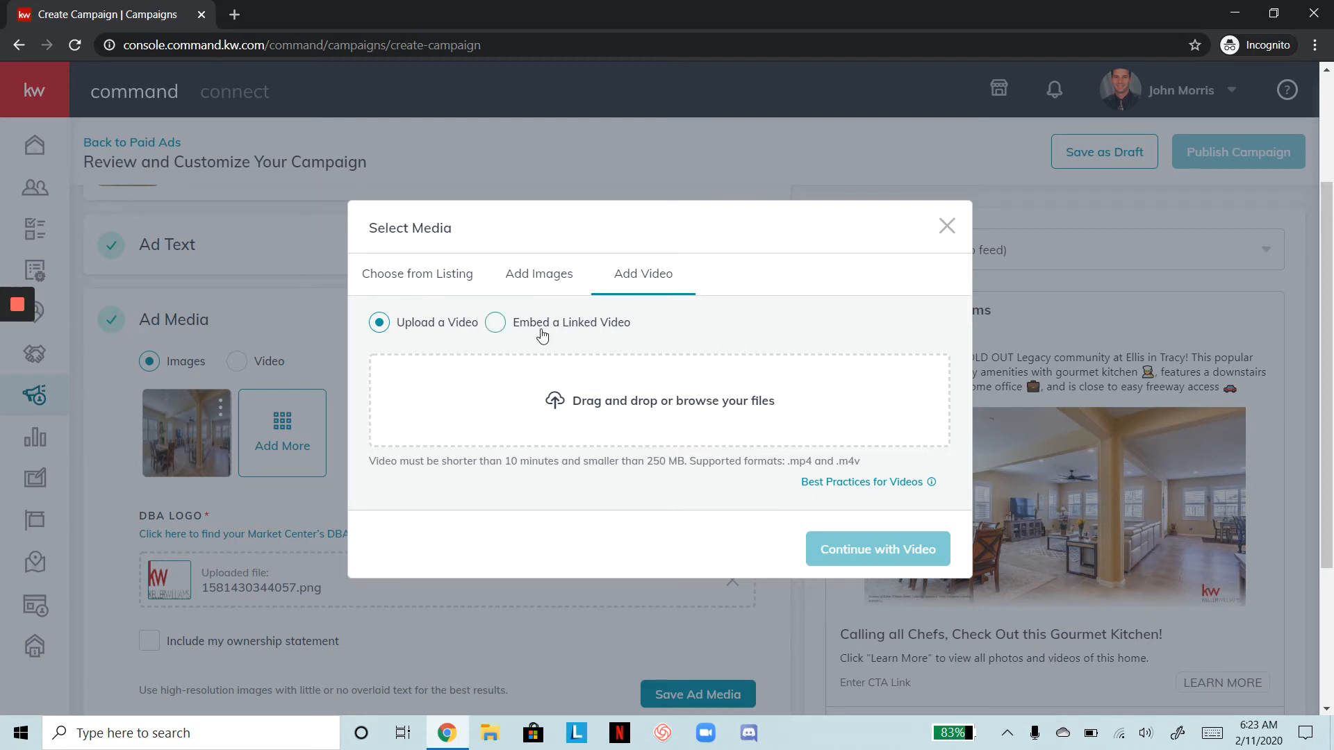
left_click(439, 275)
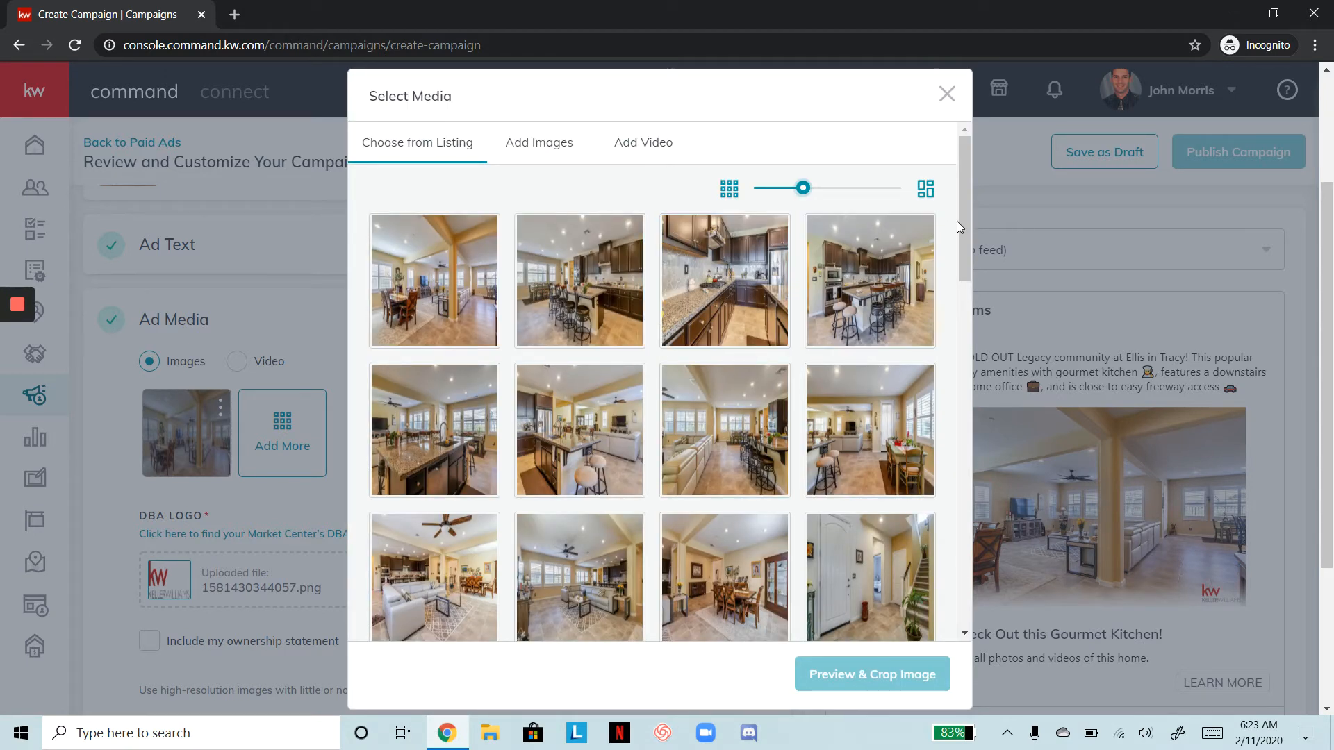
left_click_drag(961, 223, 1021, 581)
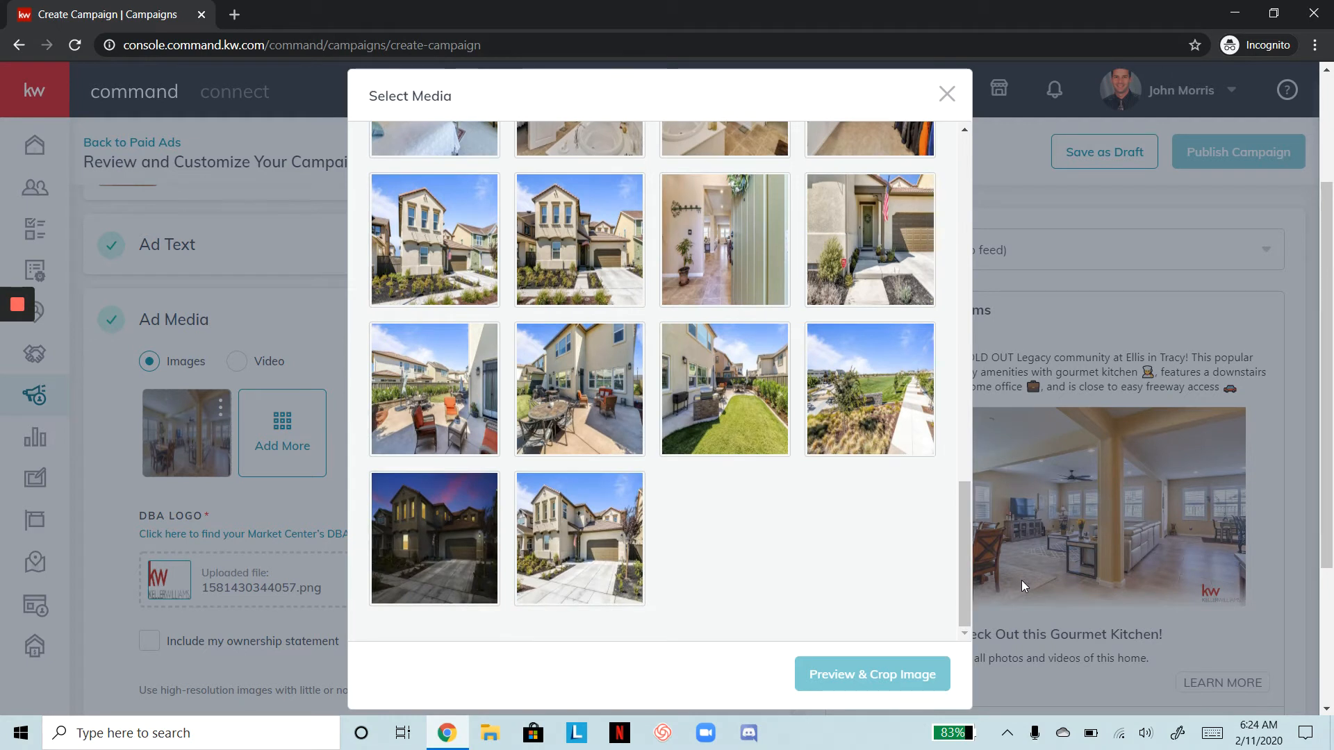
left_click(461, 525)
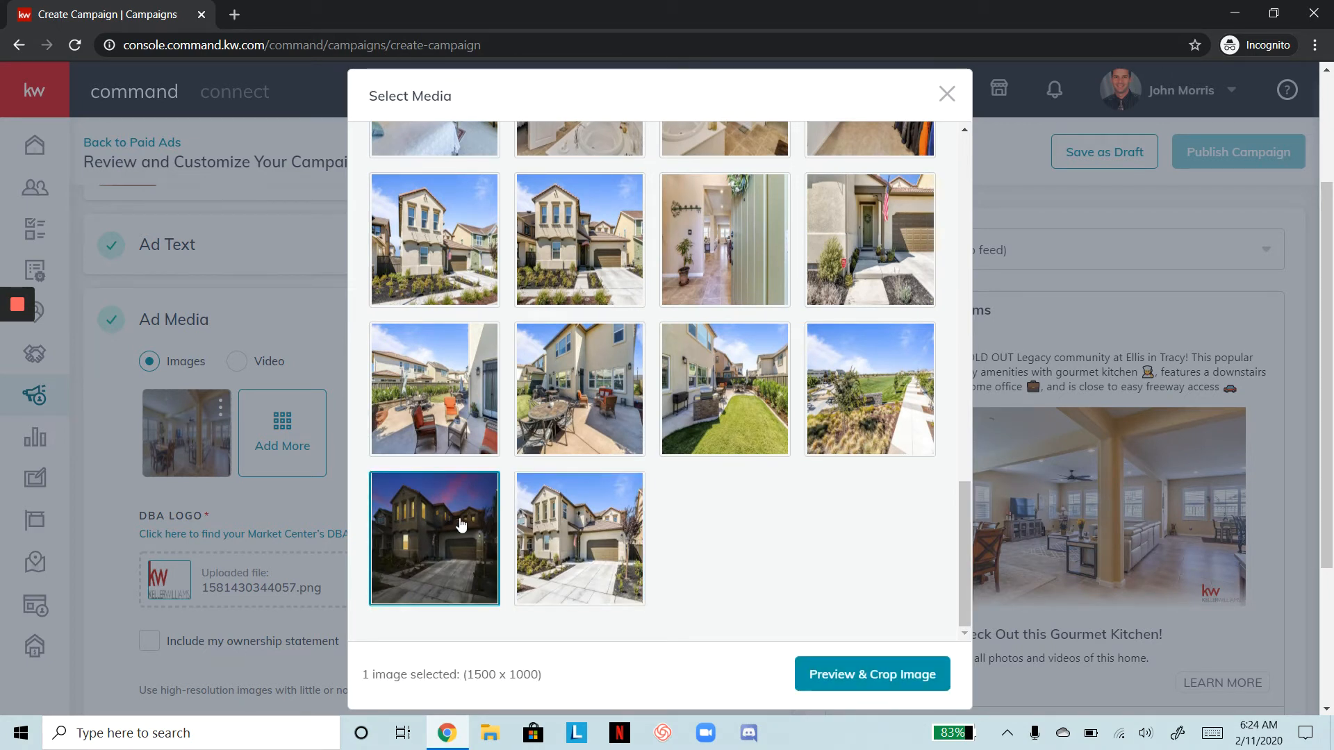
Crop the twilight exterior photo to Wide 1.91:1 (1280 x 670) and save it as the second ad image
left_click(886, 672)
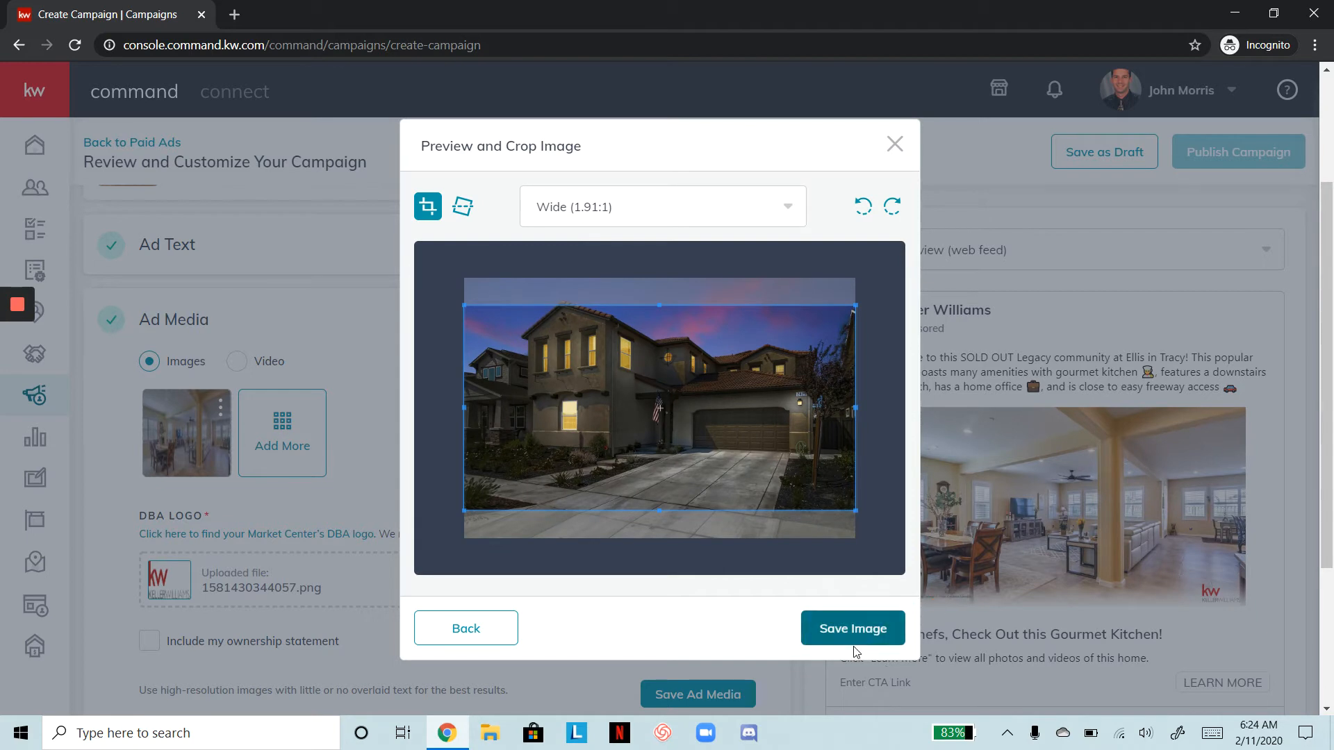
left_click(851, 629)
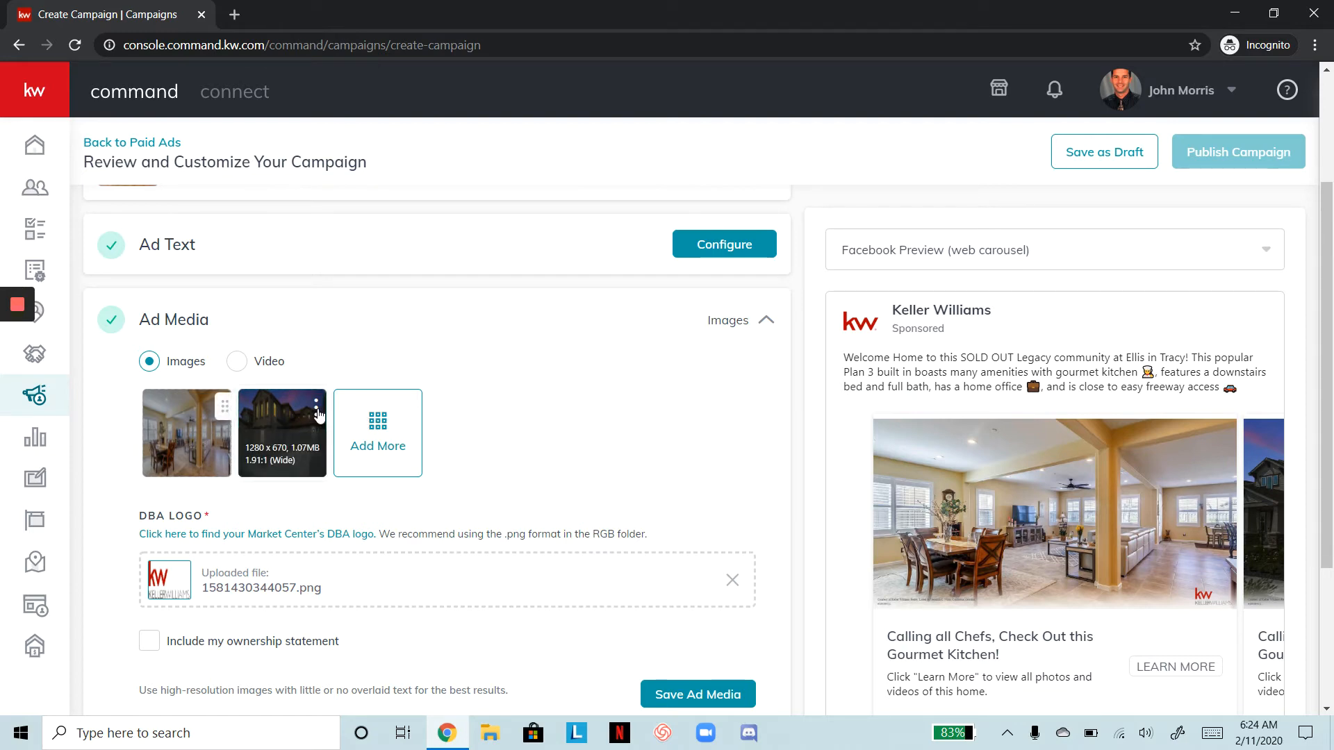
left_click(379, 422)
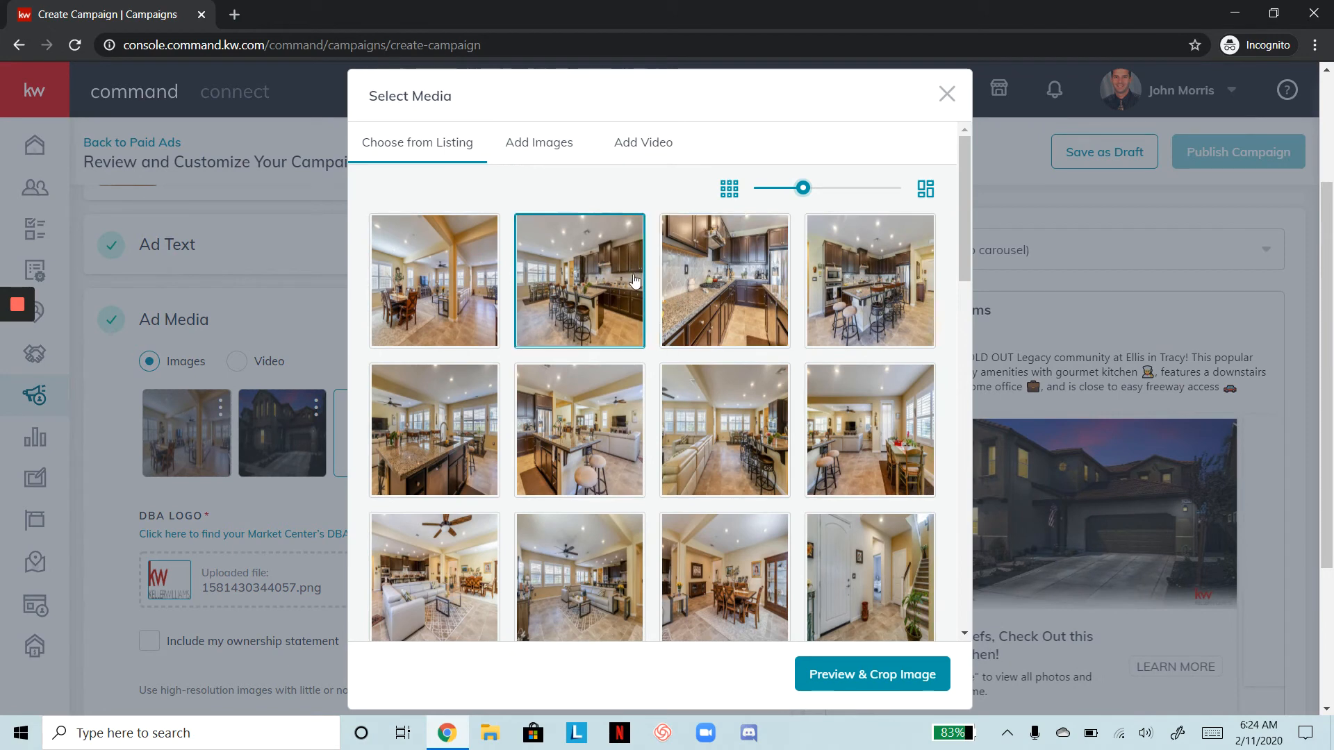
Add the kitchen photo with bar stools, cropped Wide 1.91:1, and move it to the first position
left_click(851, 284)
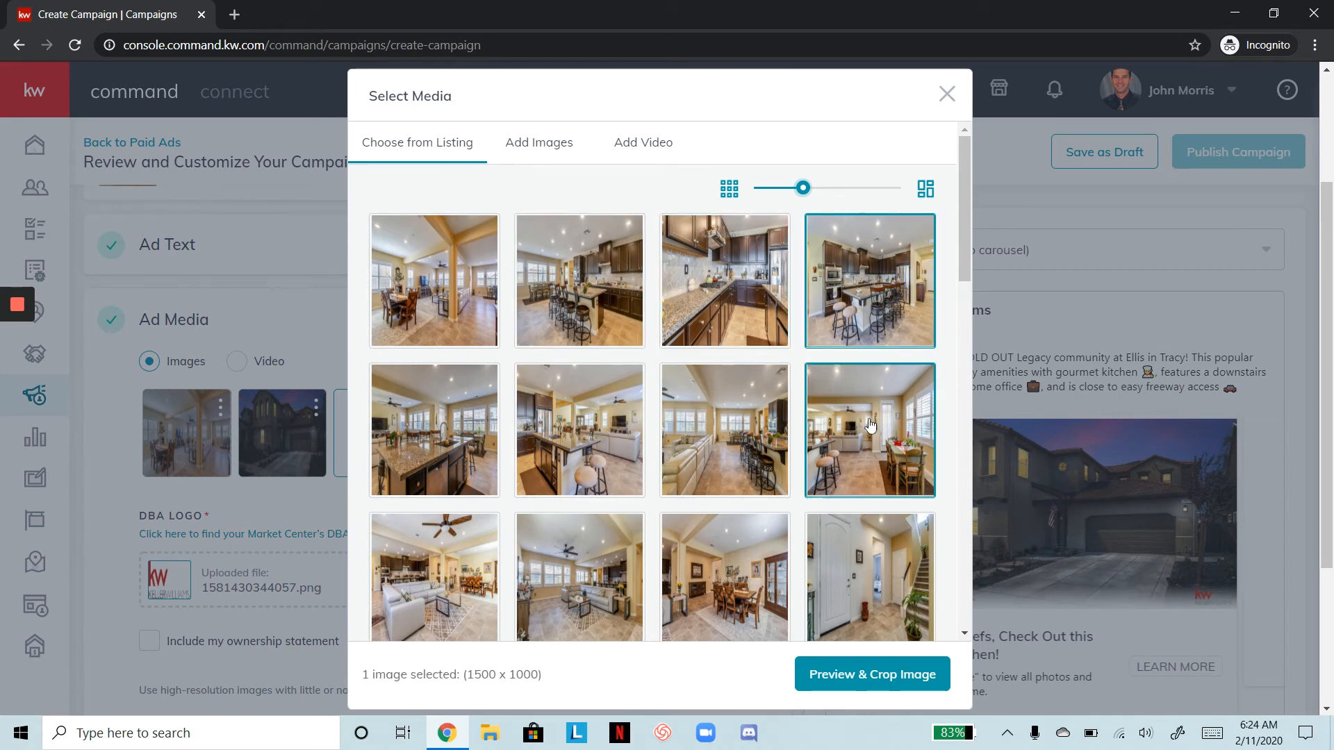
left_click(879, 671)
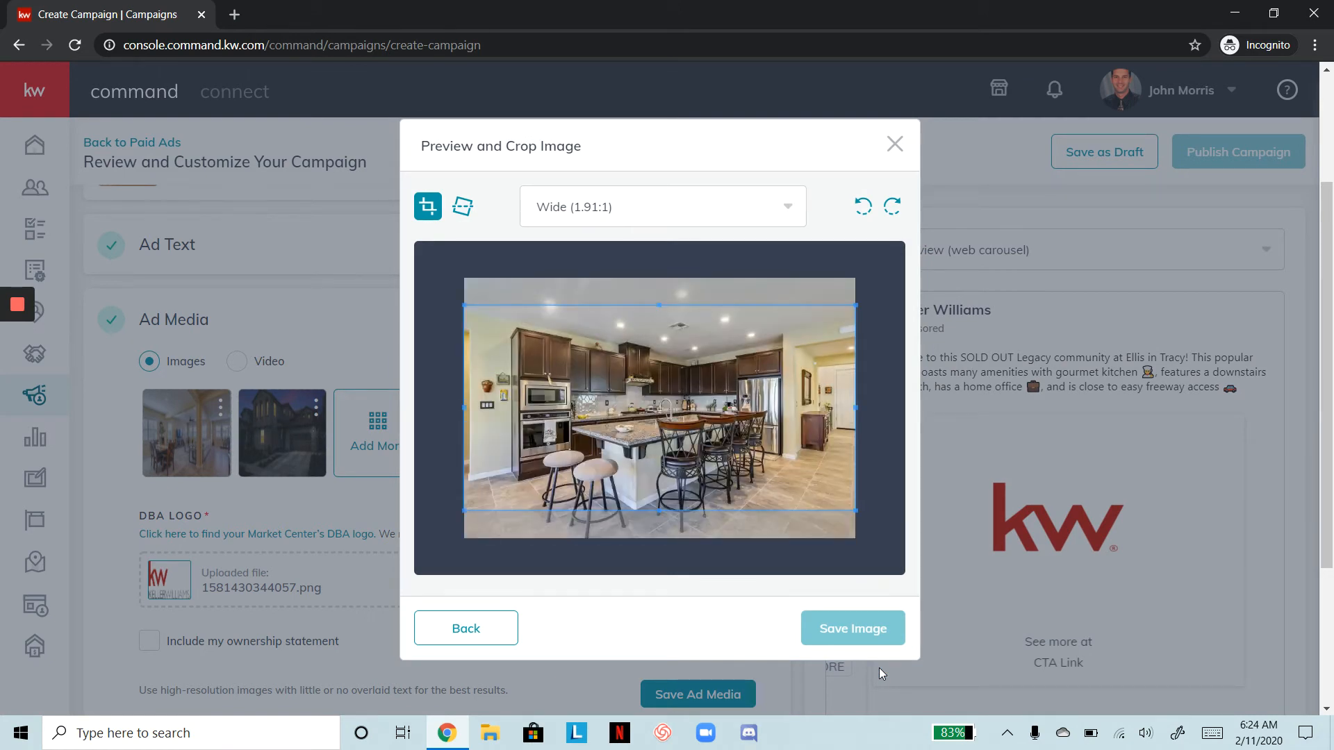
left_click(880, 634)
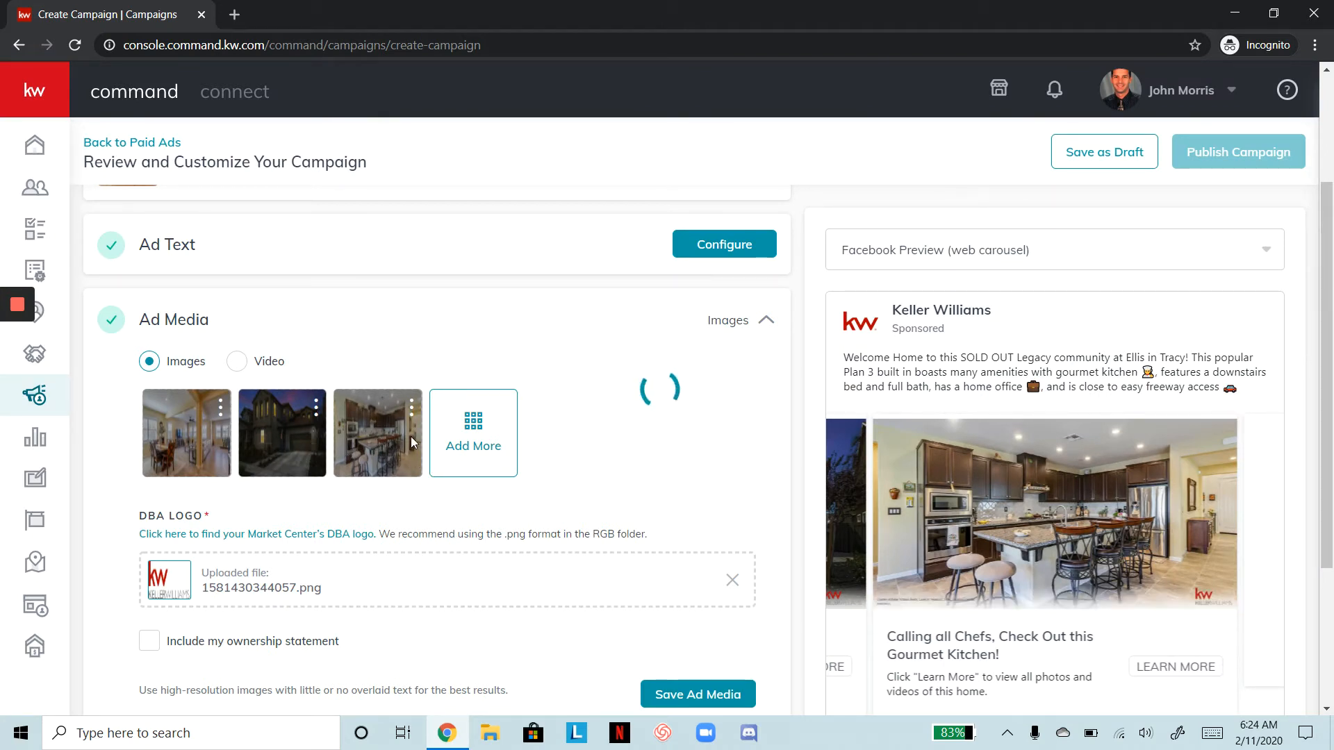
left_click_drag(375, 406, 188, 427)
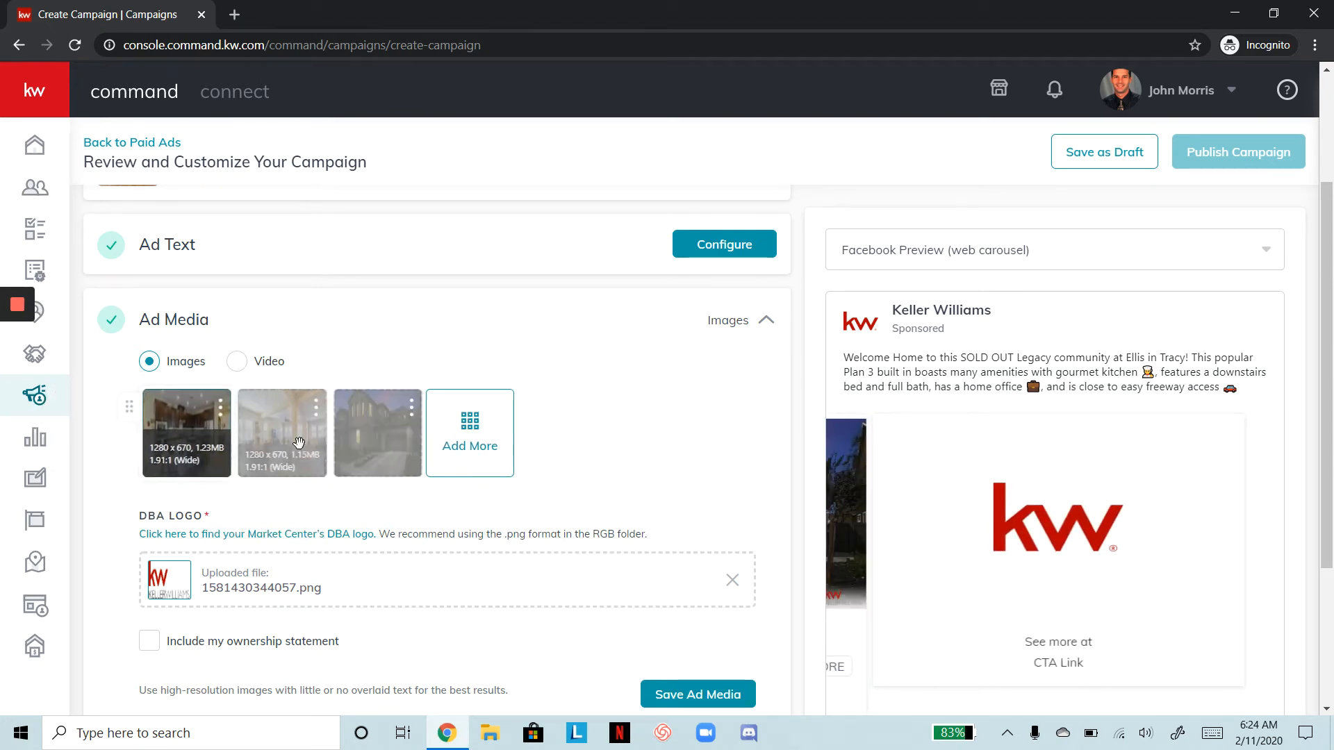
Add the dining-room photo as the fourth image, shifting its Wide 1.91:1 crop slightly lower
left_click(479, 425)
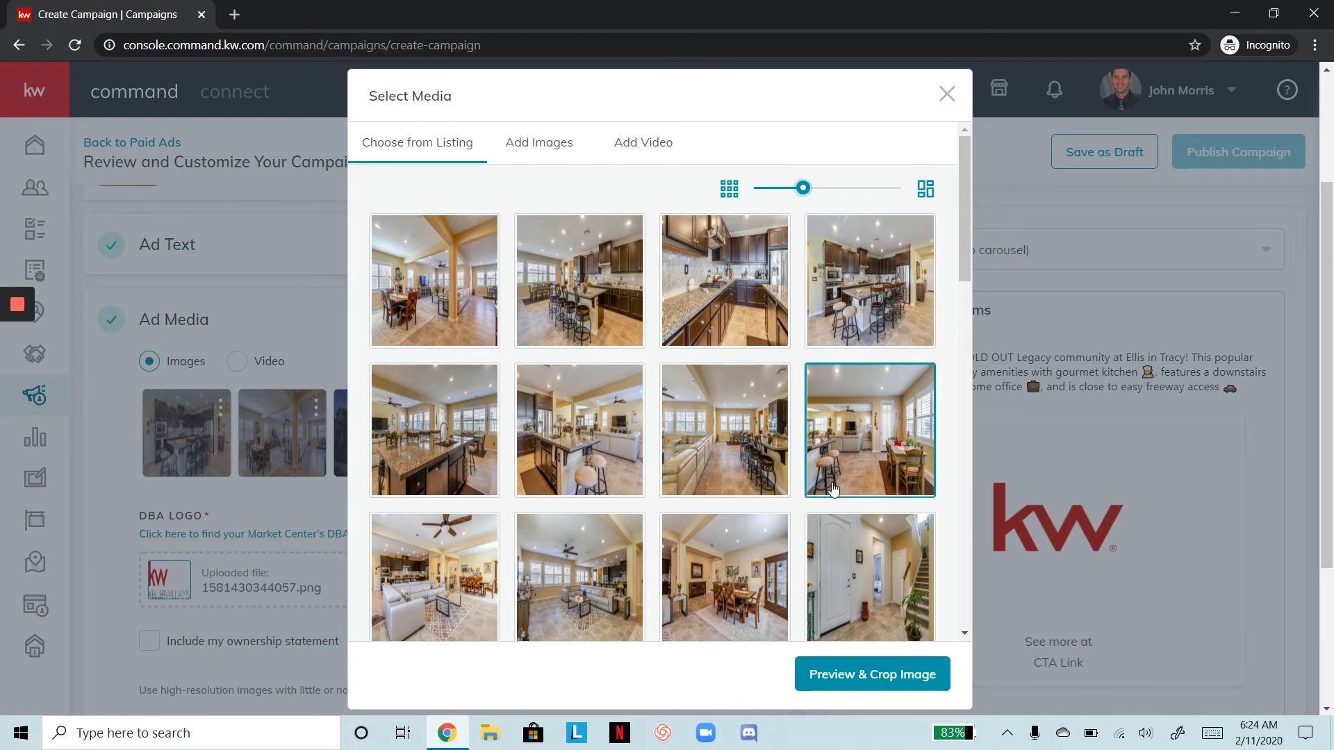
left_click(764, 572)
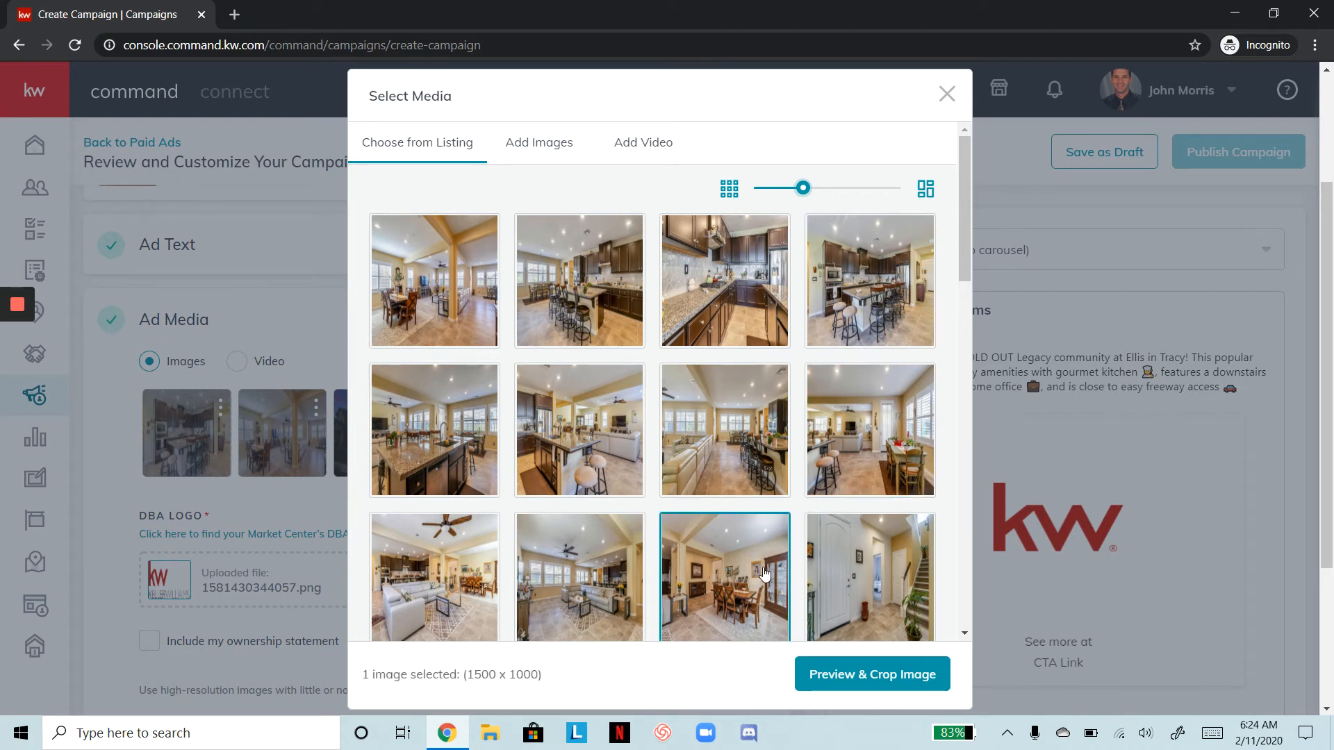
left_click(858, 677)
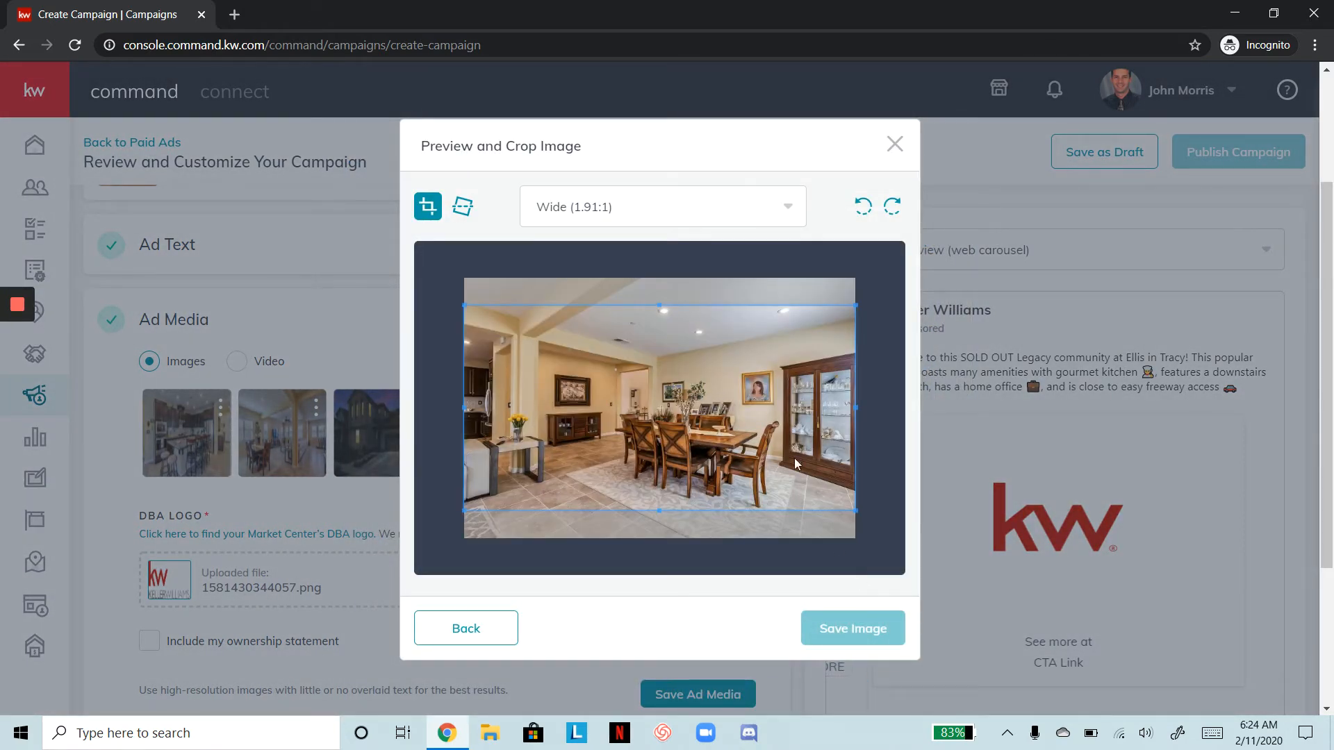
left_click_drag(778, 436, 778, 445)
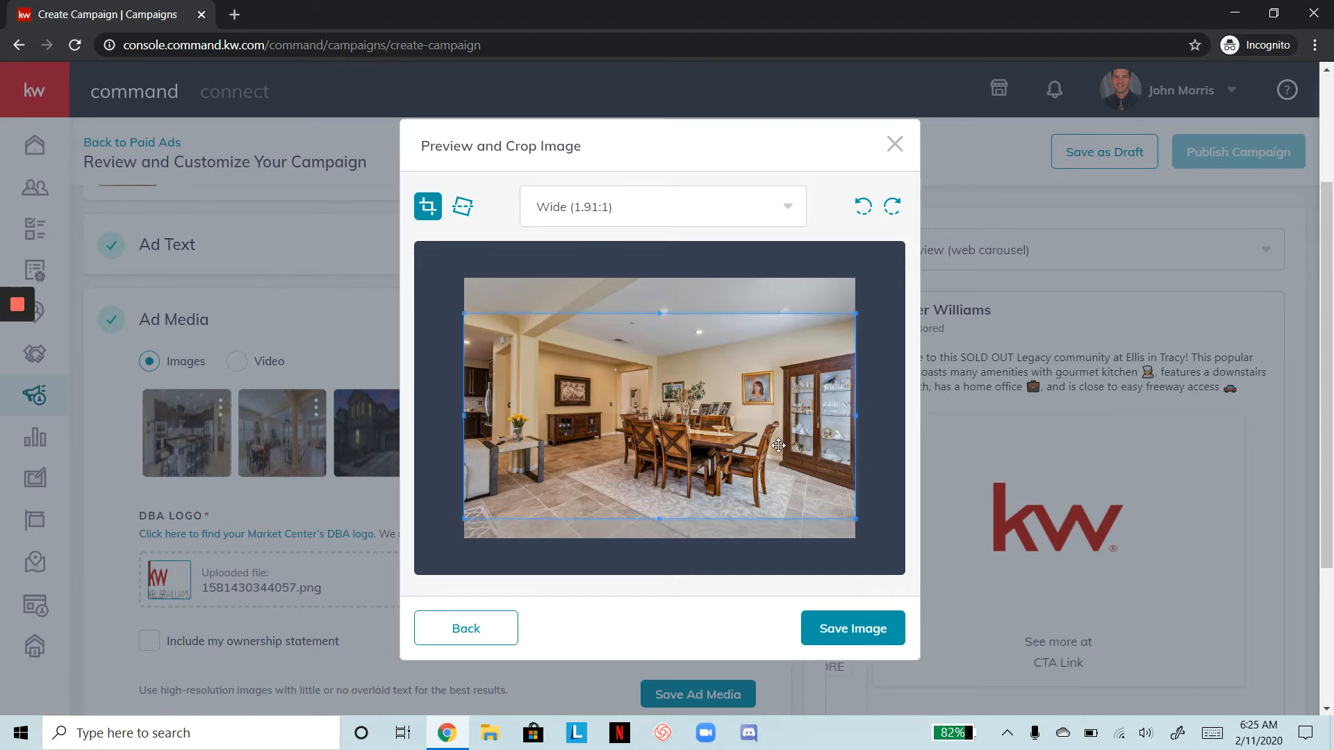
left_click(873, 626)
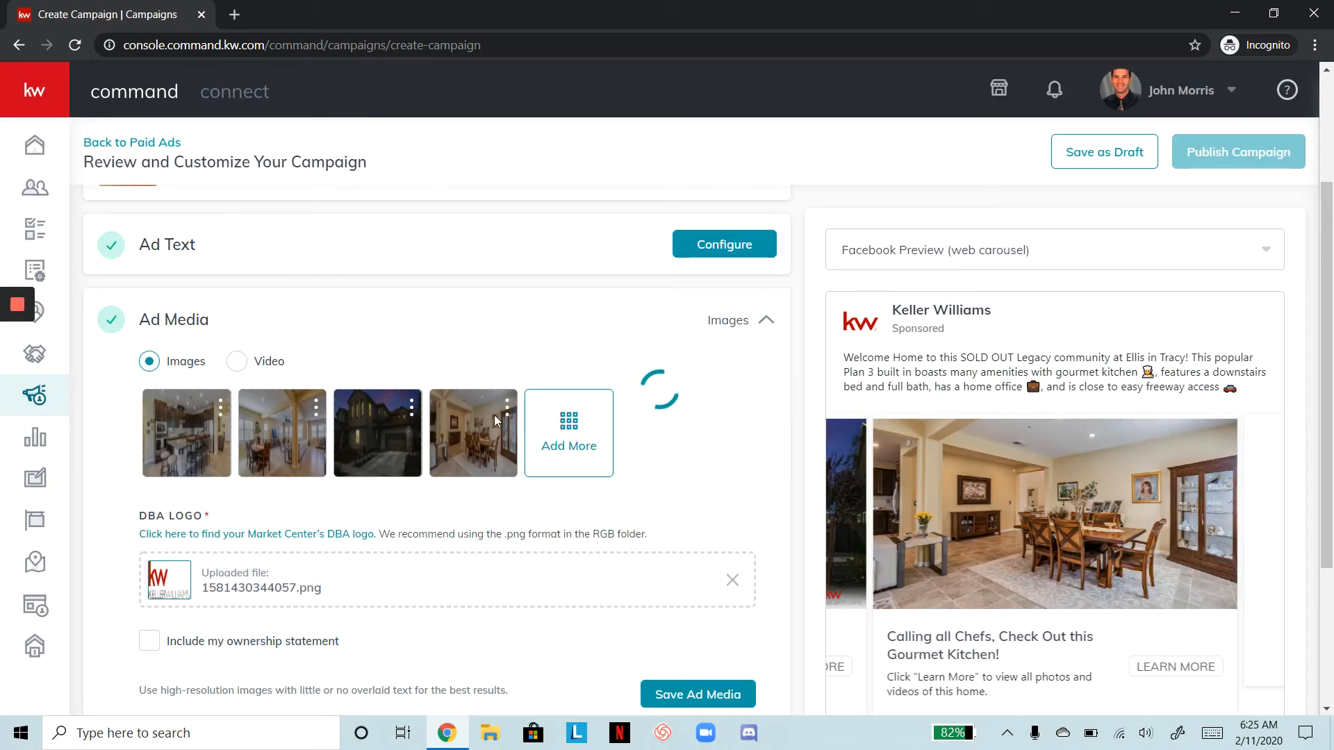
Add the dining-and-living-room photo with the center pillar, cropped Wide 1.91:1, as the fifth image
left_click(571, 442)
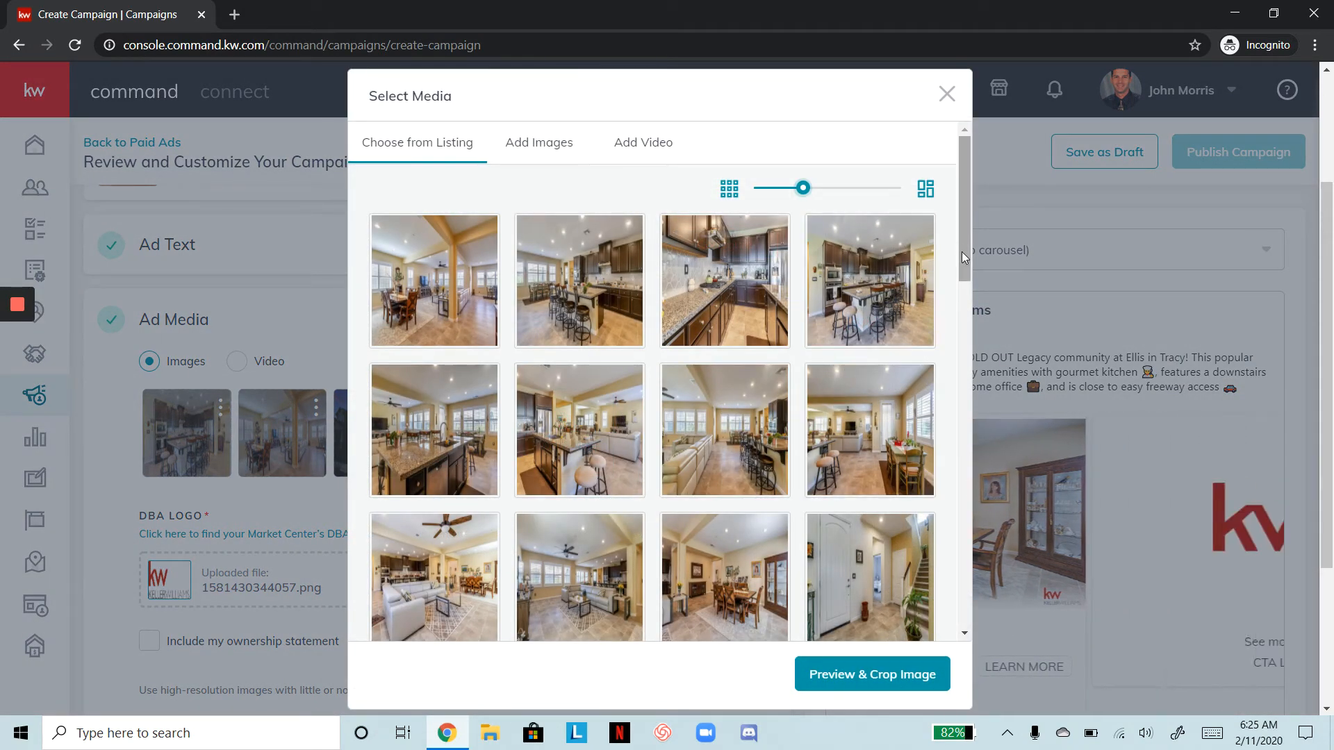
mouse_move(965, 252)
left_mouse_down()
mouse_move(965, 423)
mouse_move(988, 602)
mouse_move(990, 246)
left_mouse_up()
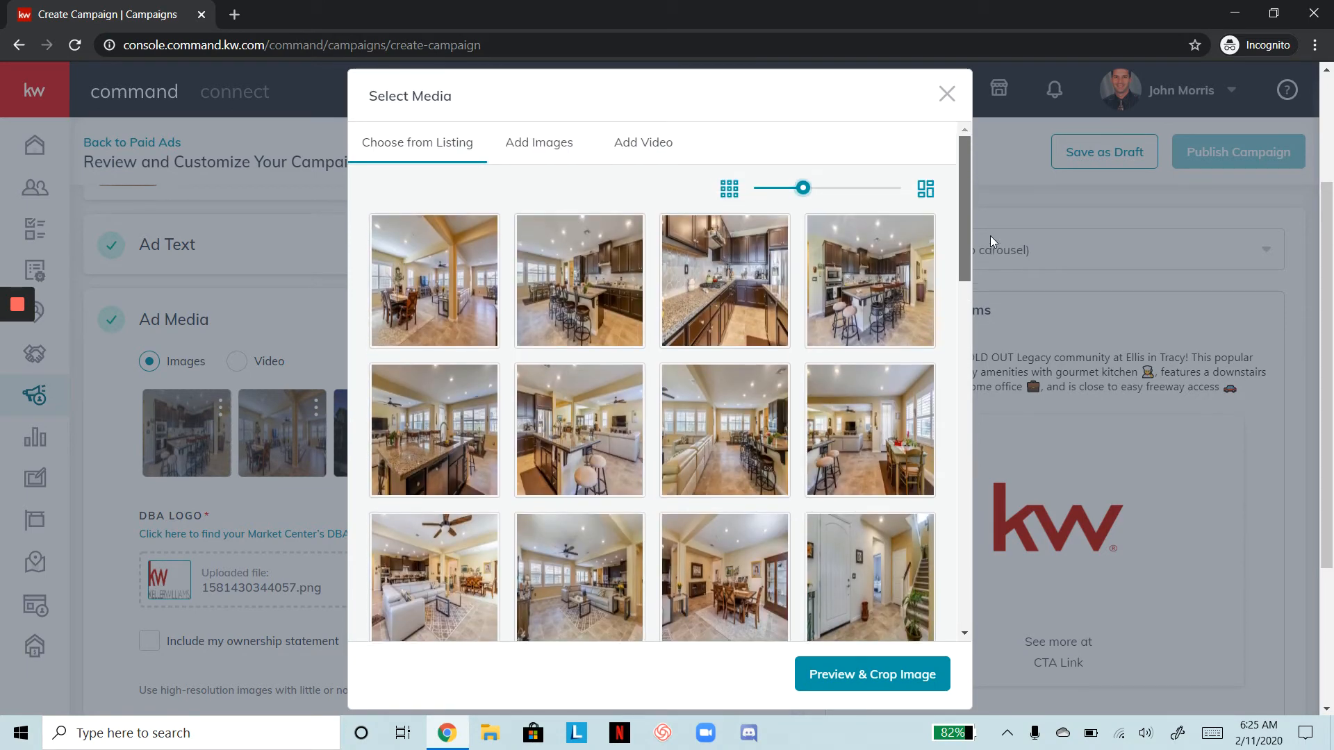
left_click(458, 286)
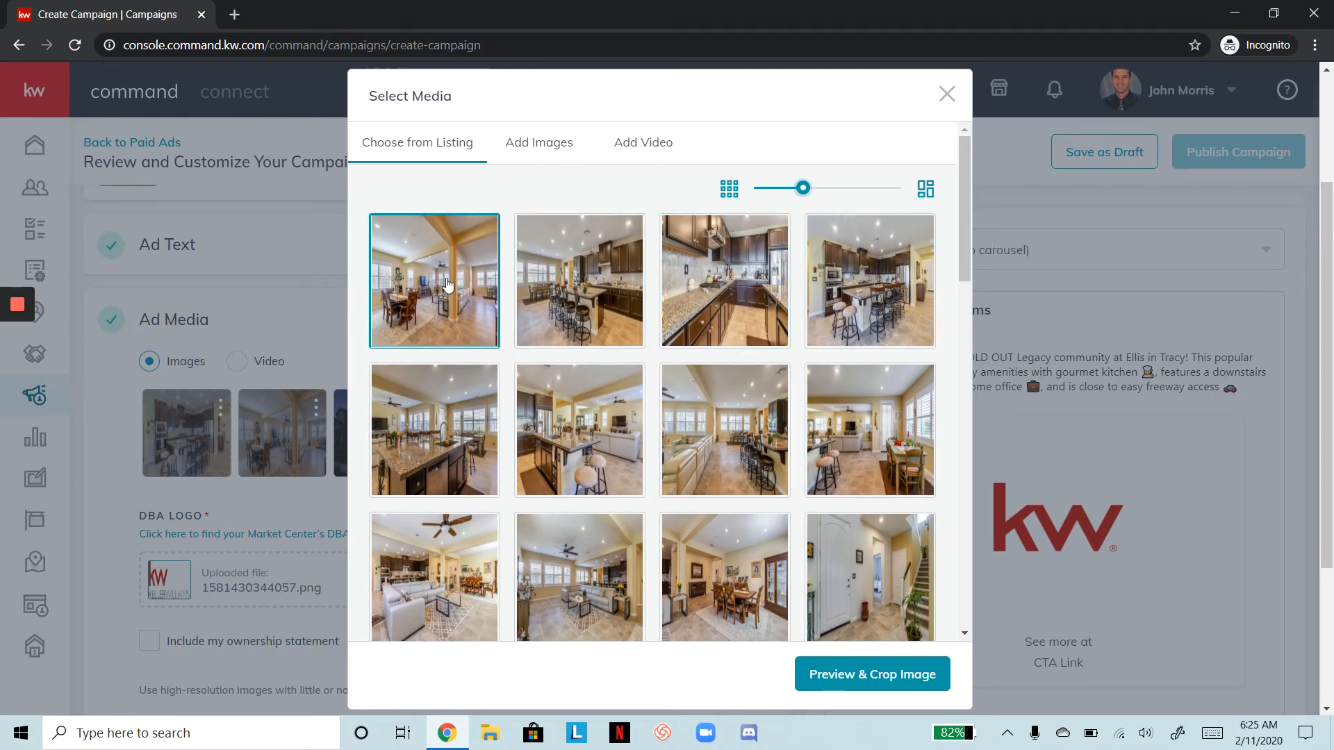
left_click(865, 673)
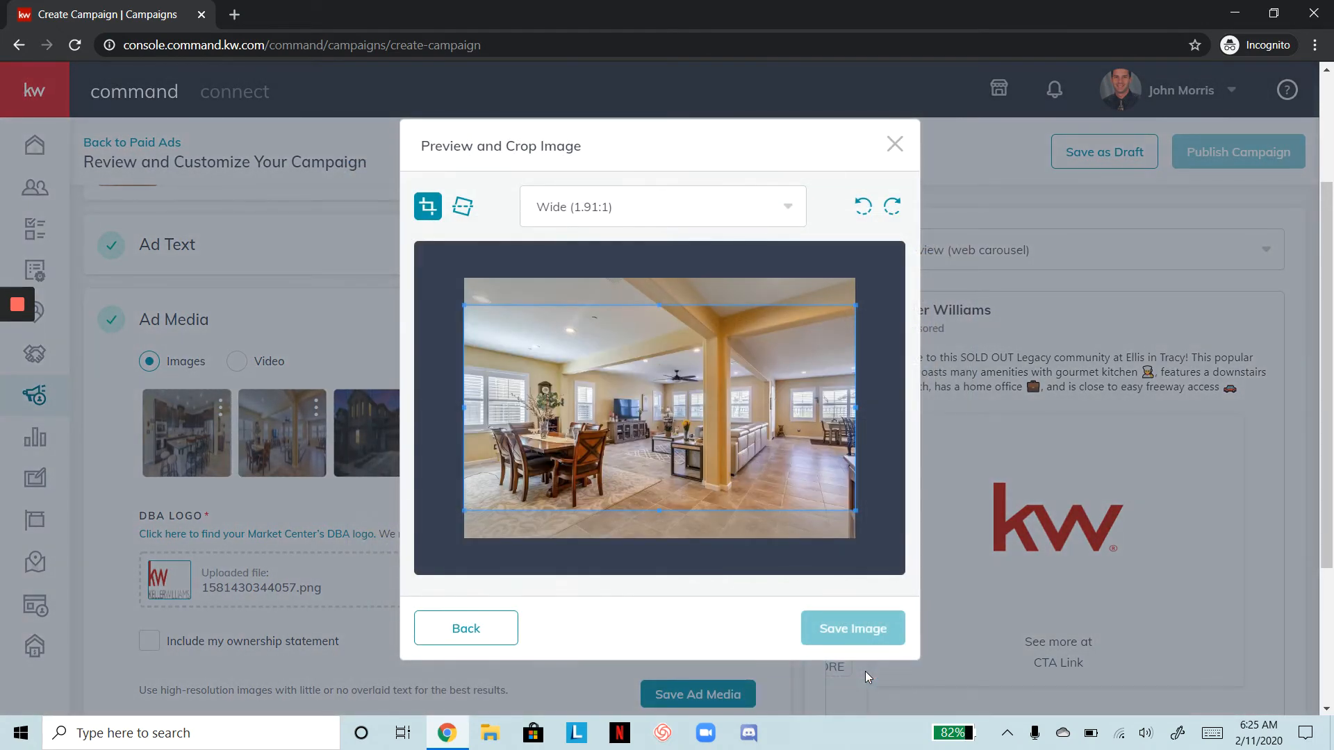
left_click(853, 629)
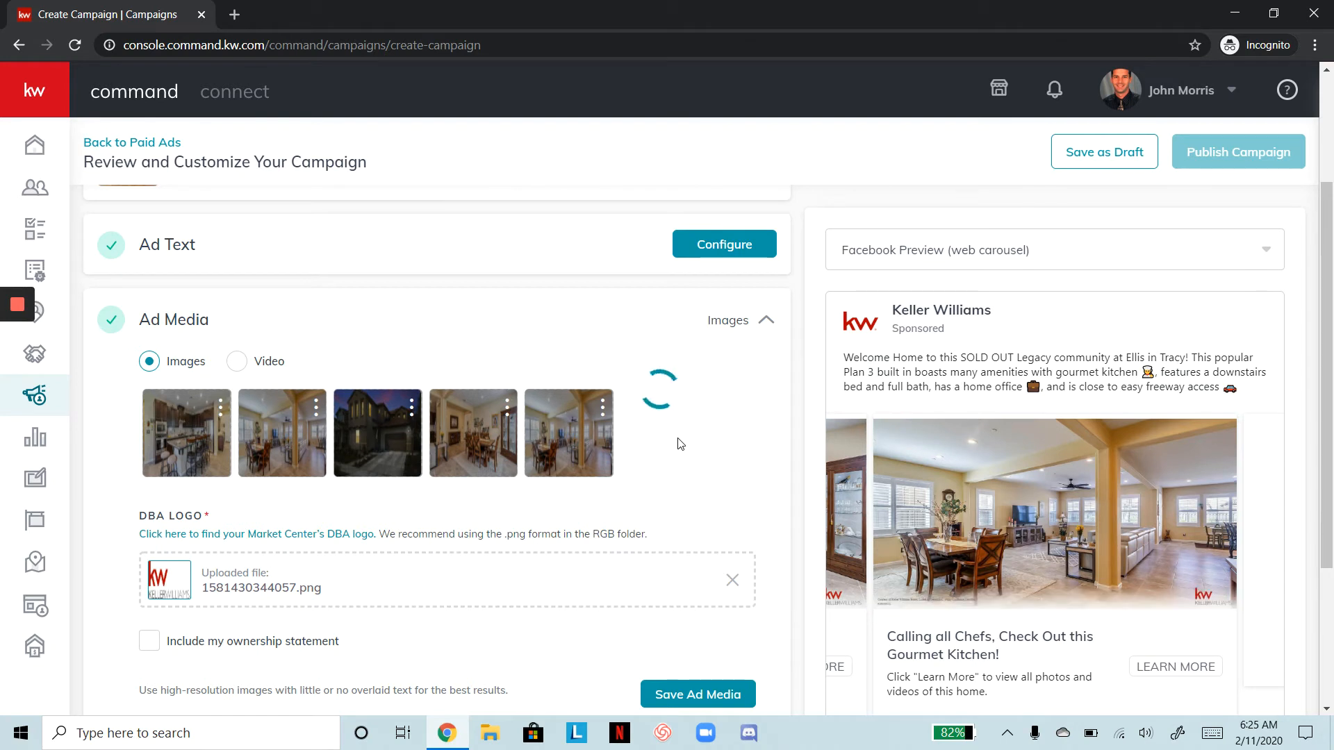
scroll(680, 444, "down", 2)
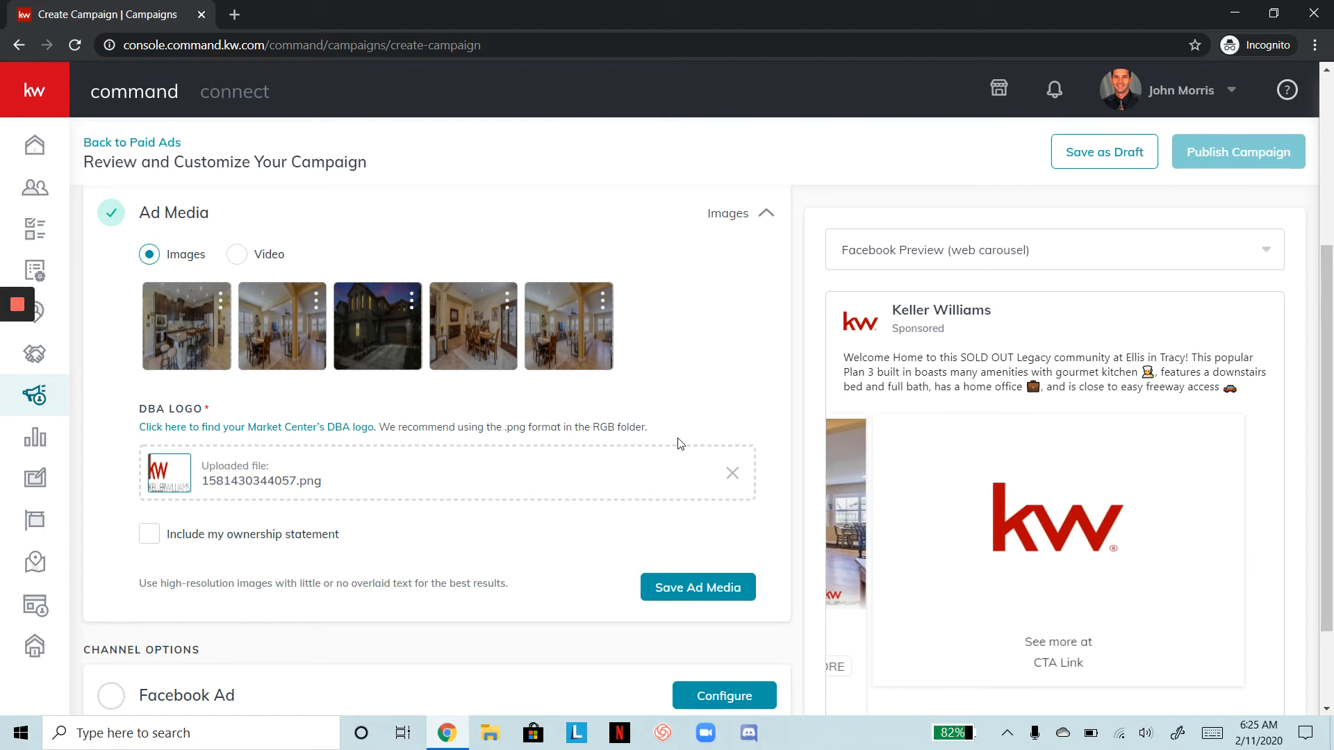
Check 'Each office is independently owned and operated.' as the ownership statement and save Ad Media
scroll(715, 312, "down", 2)
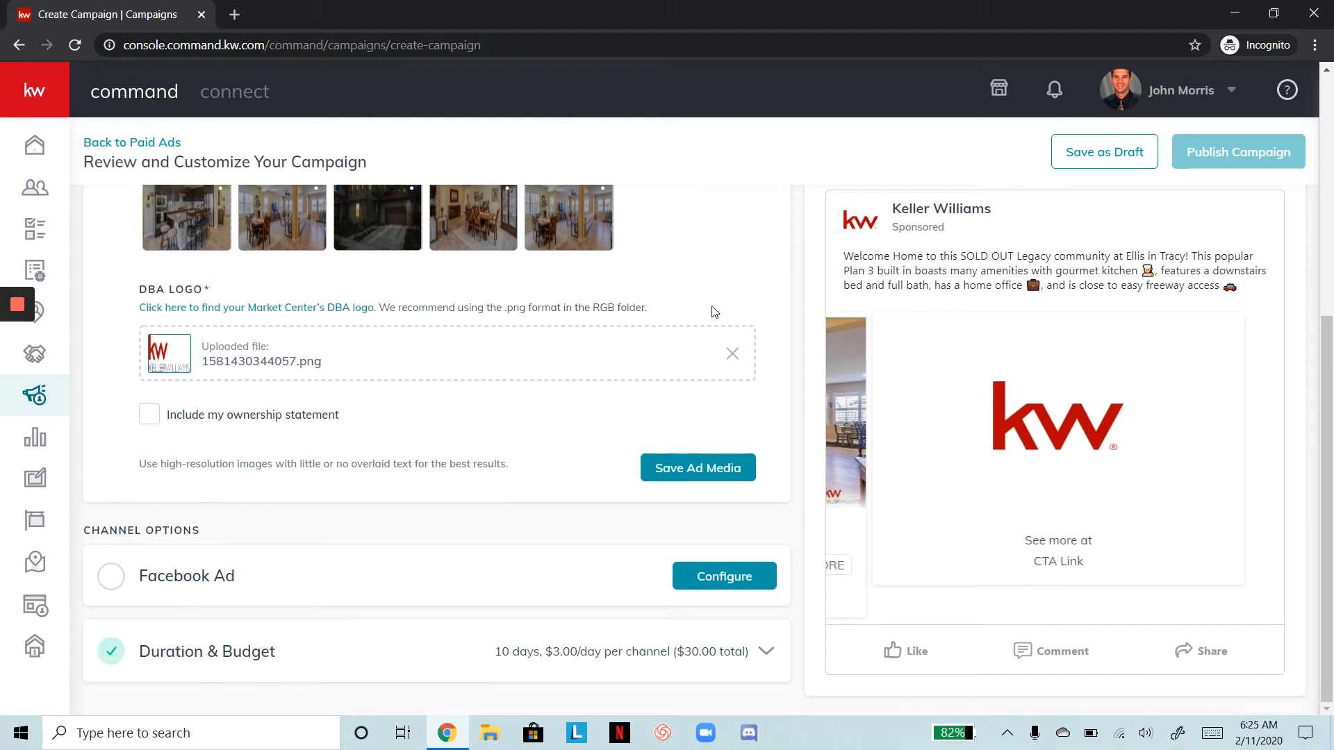
left_click(148, 417)
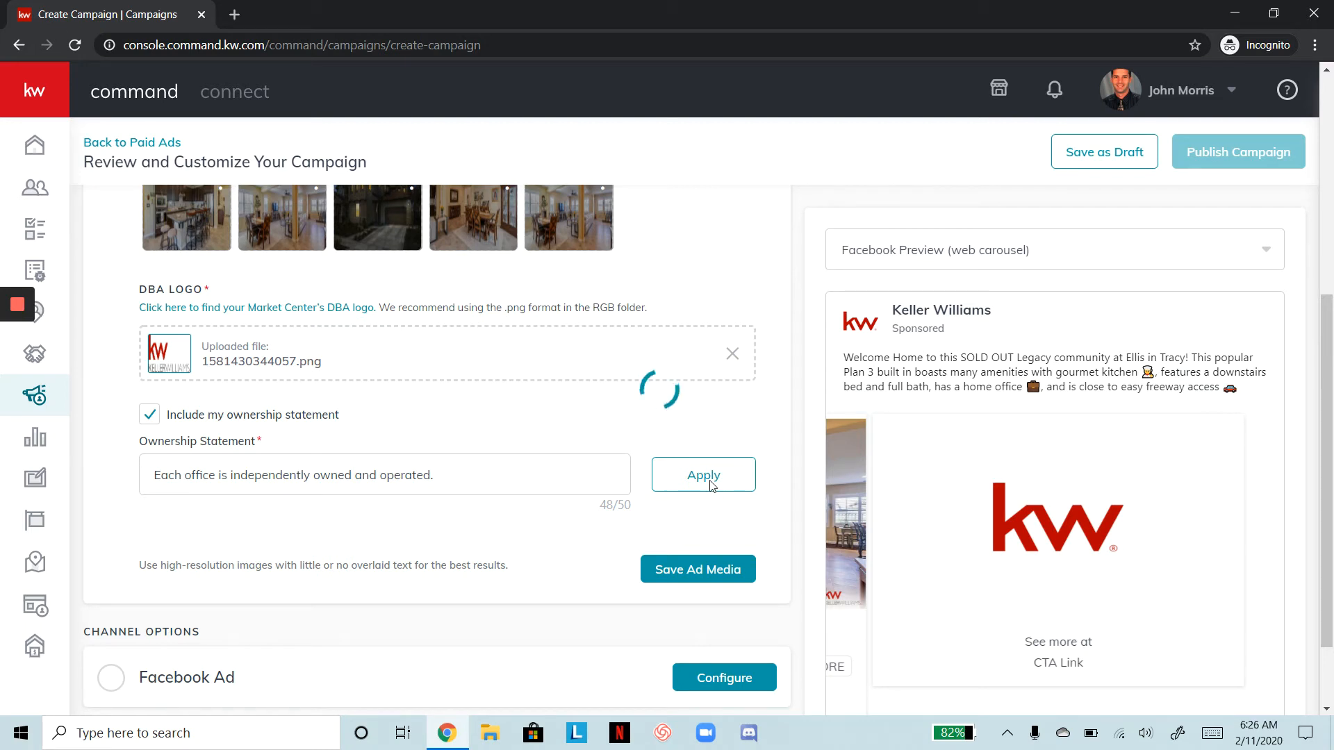
scroll(711, 484, "down", 1)
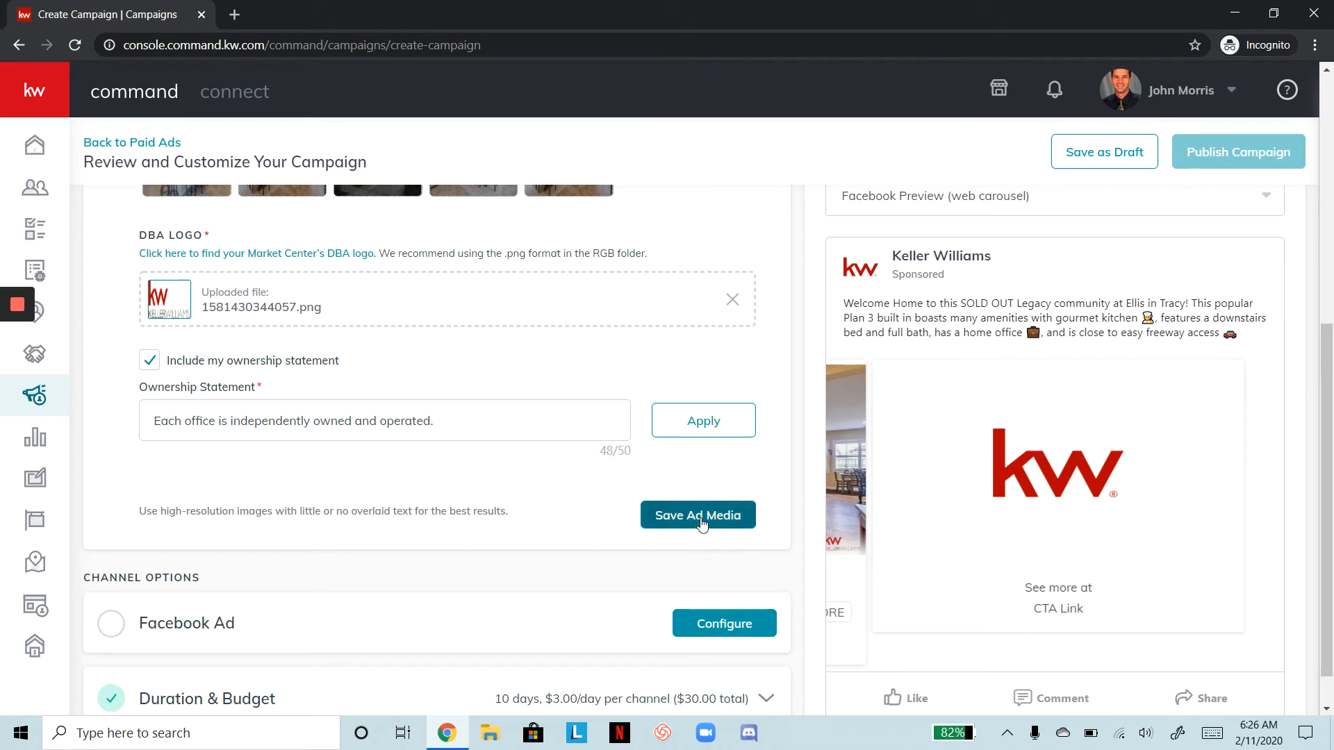
left_click(702, 522)
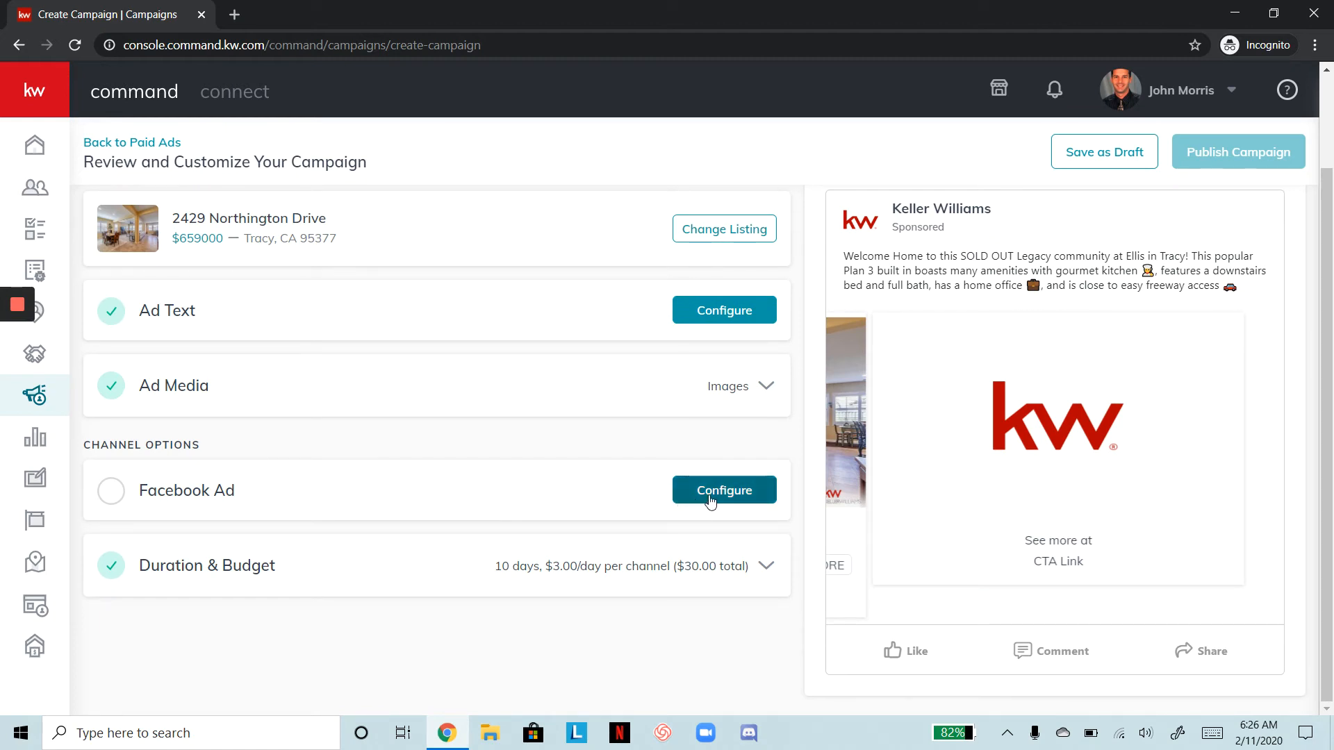
Set the Facebook ad's Page to the agent's Keller Williams Realty team page
left_click(710, 491)
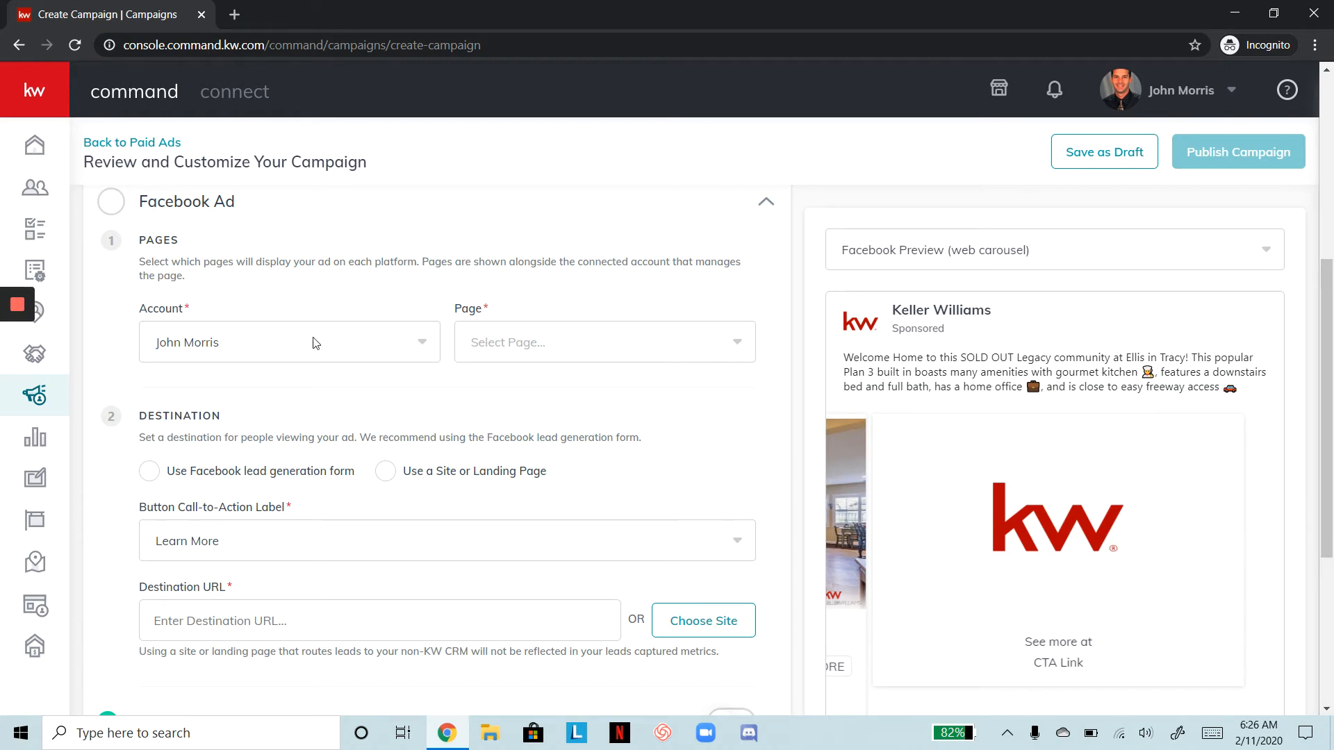
left_click(643, 347)
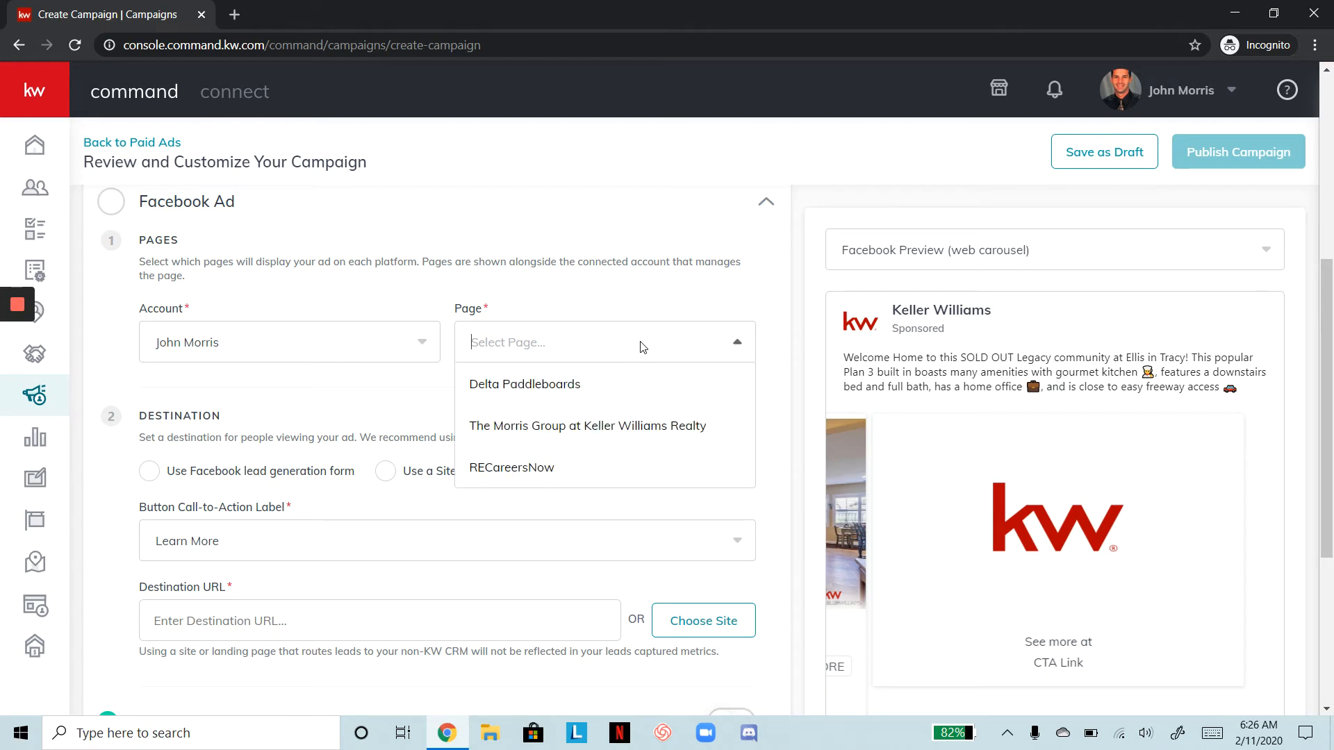
left_click(608, 426)
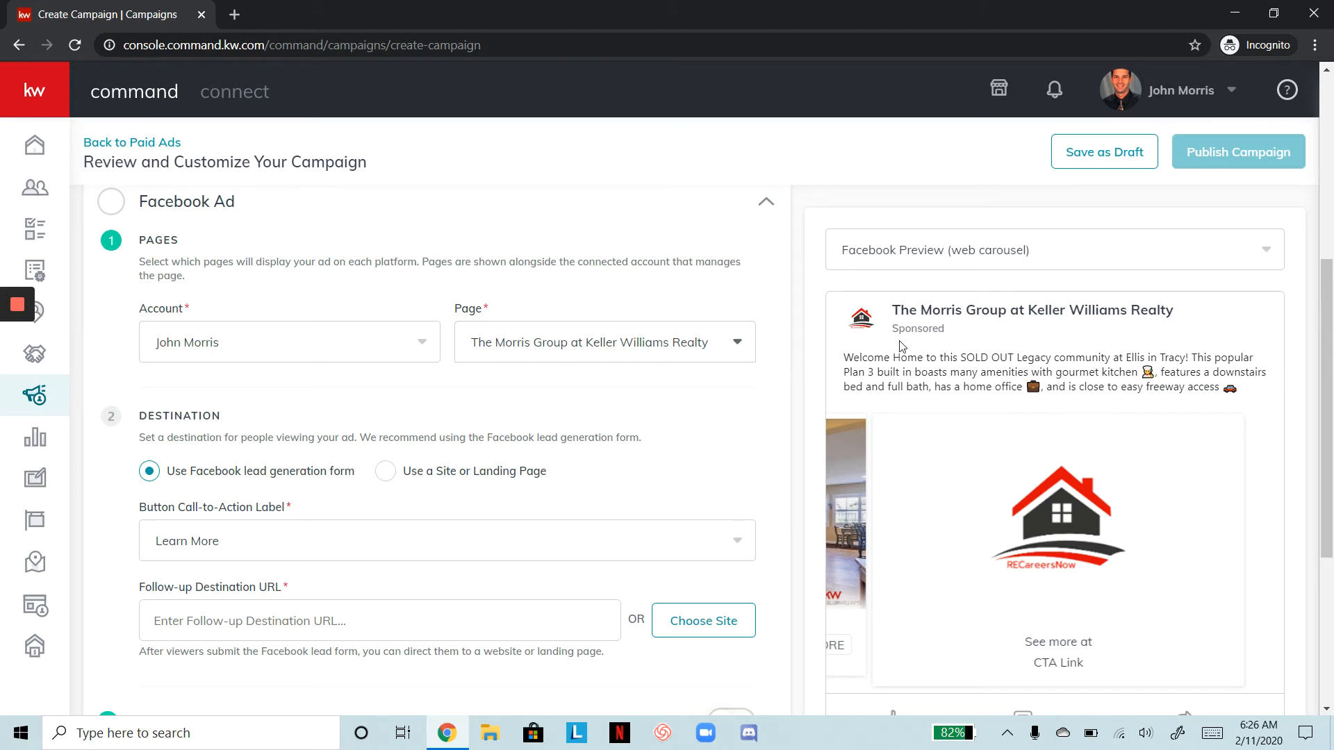
scroll(796, 376, "down", 3)
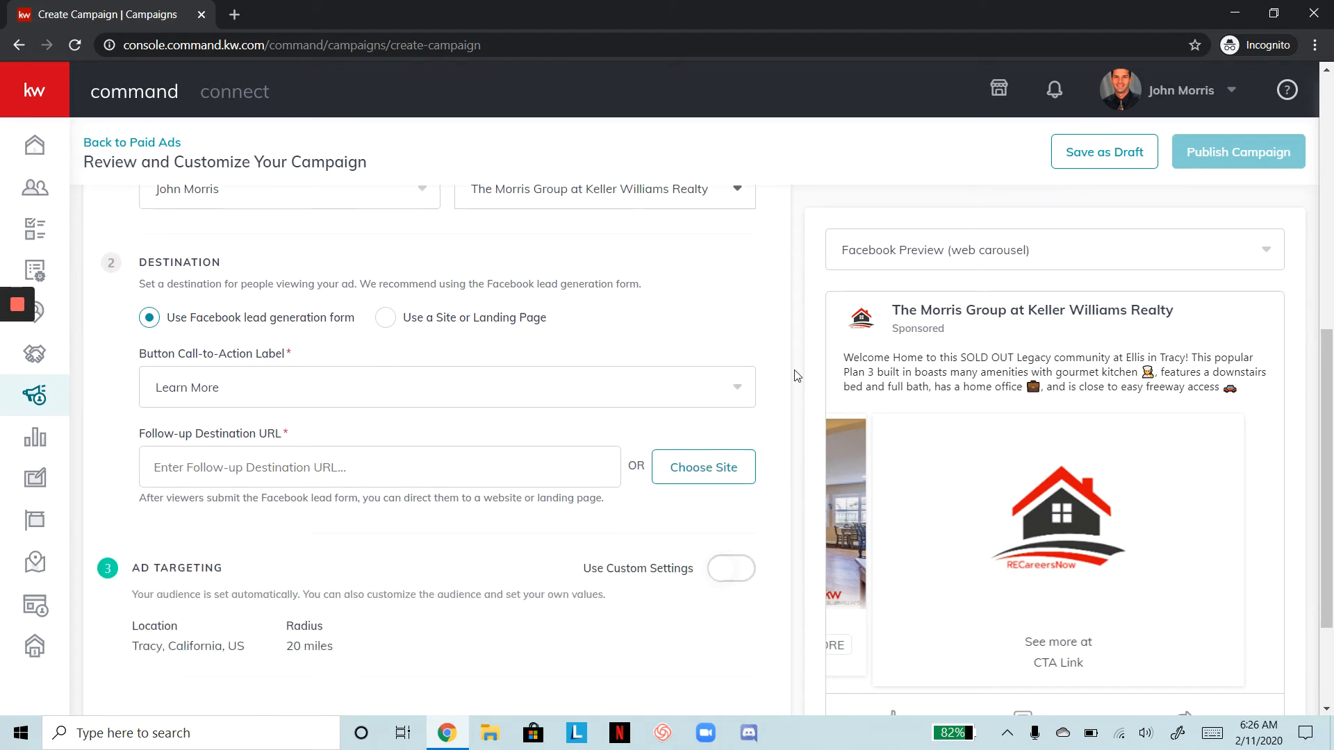
left_click_drag(796, 376, 731, 288)
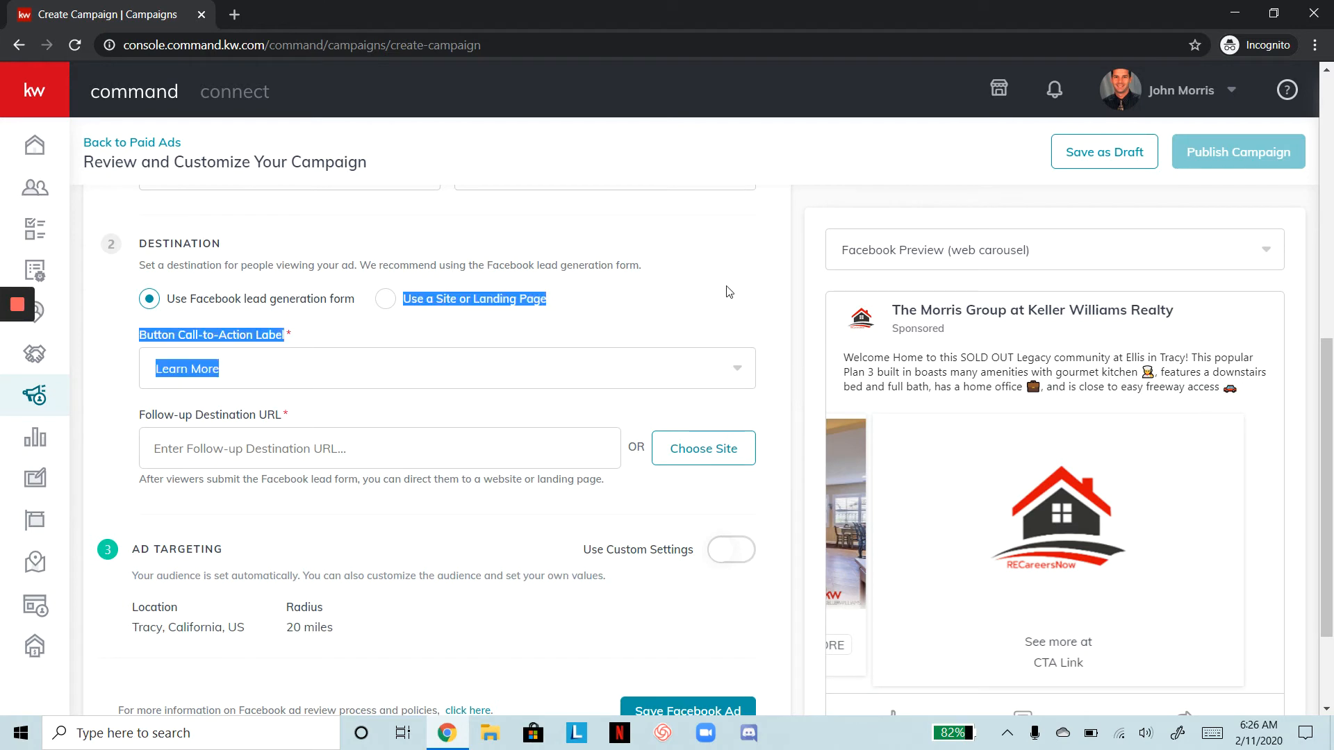
left_click(729, 291)
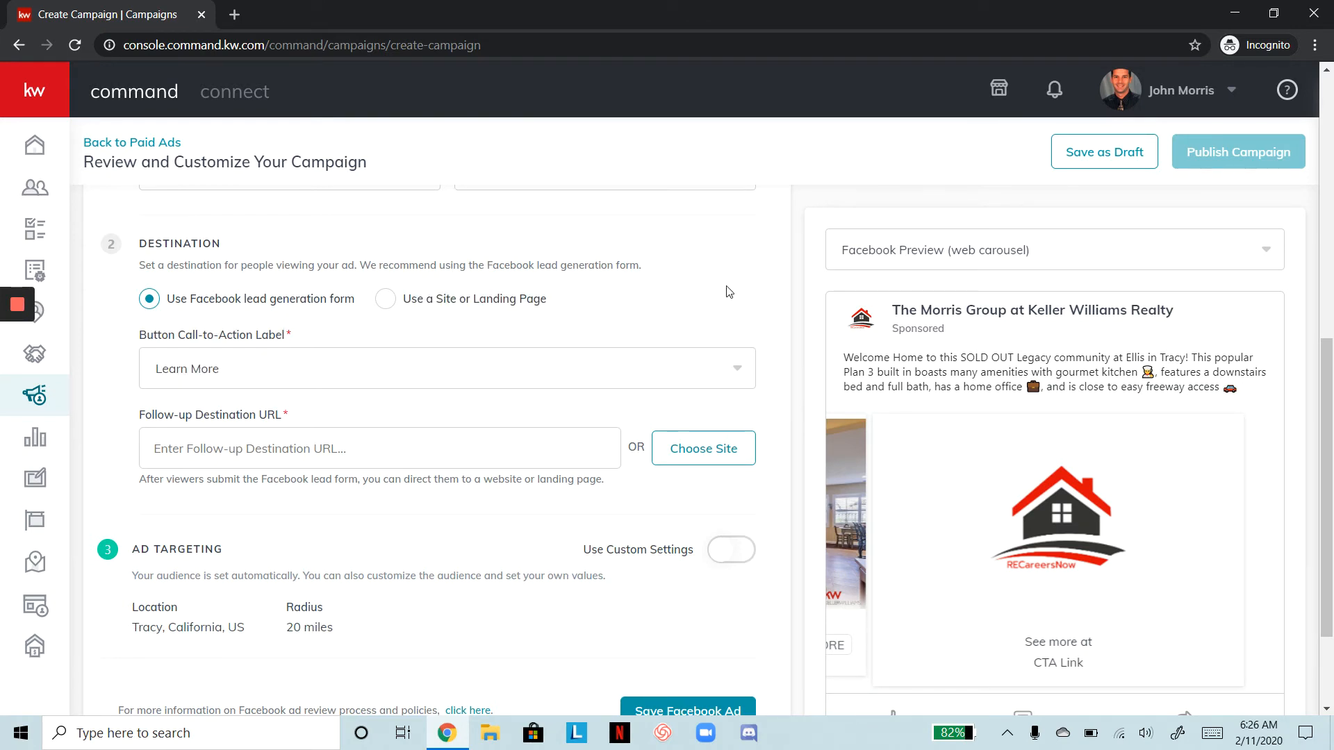
left_click_drag(1322, 436, 1322, 488)
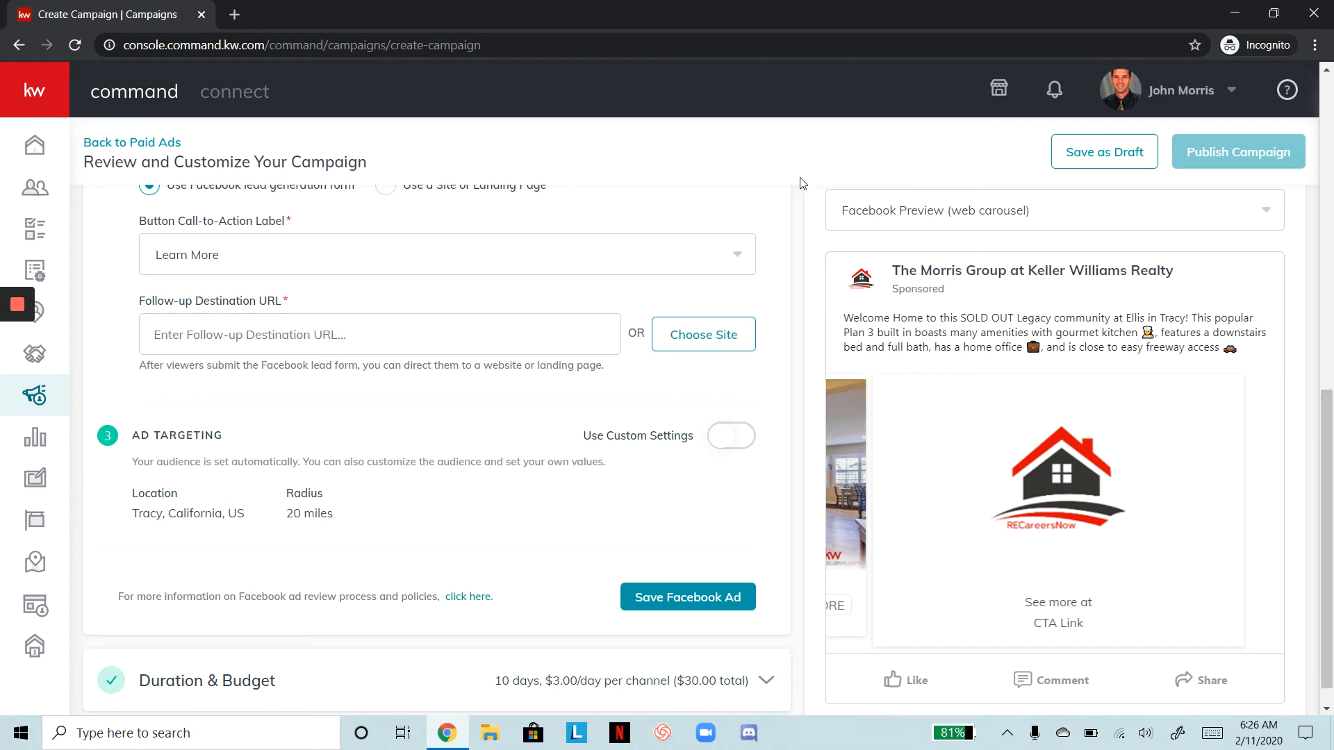
scroll(783, 228, "up", 1)
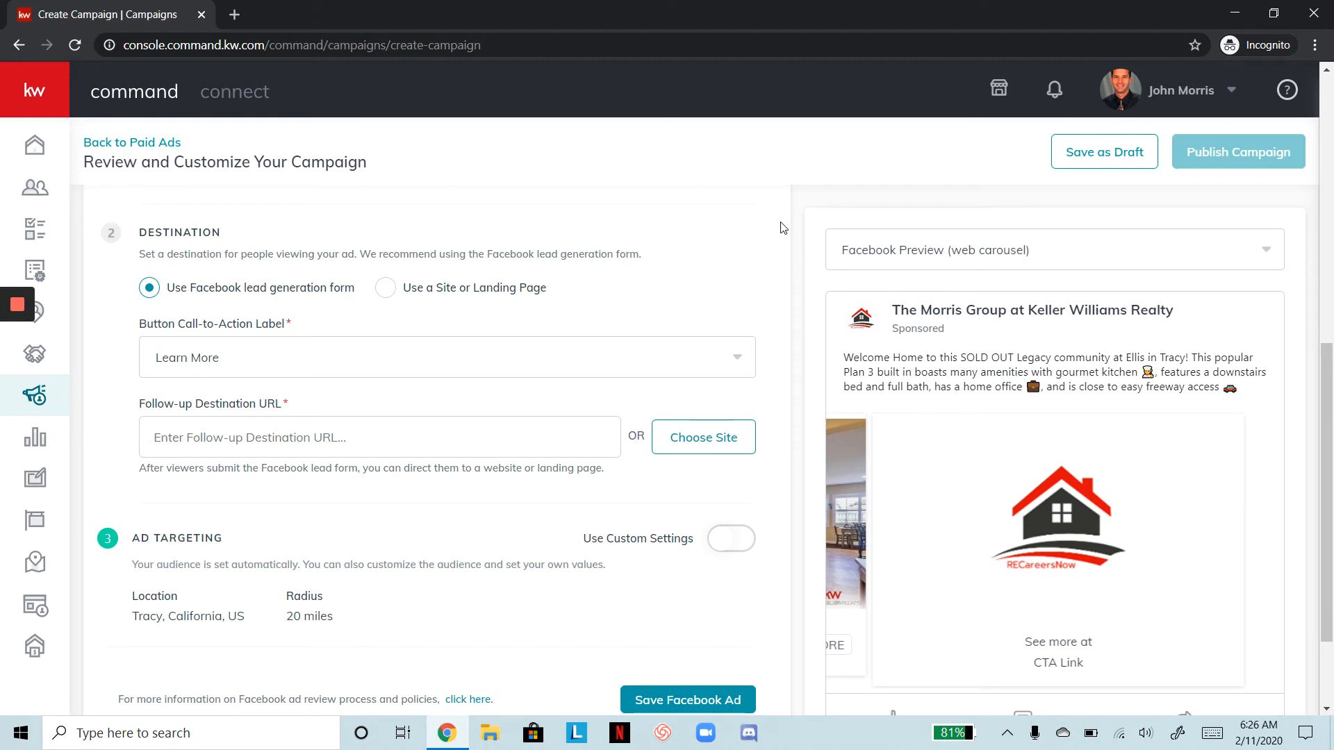
left_click(386, 288)
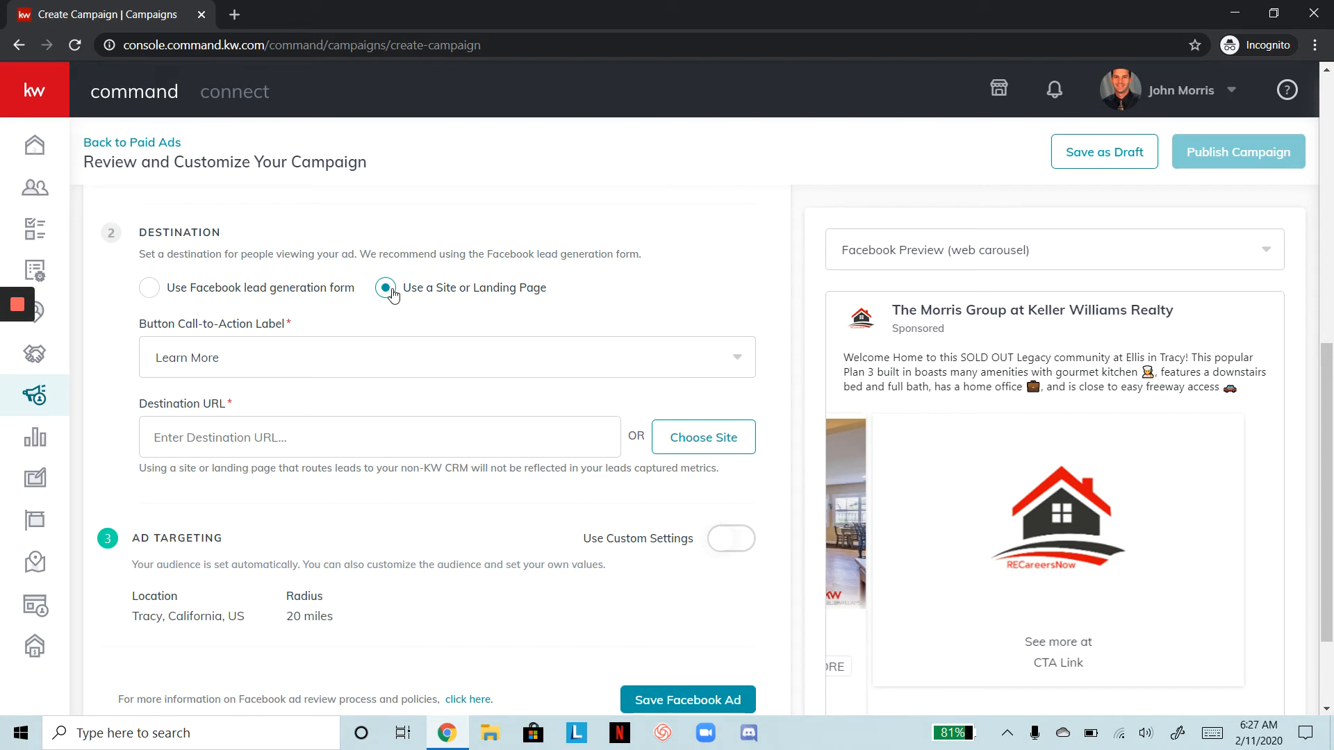
left_click(683, 444)
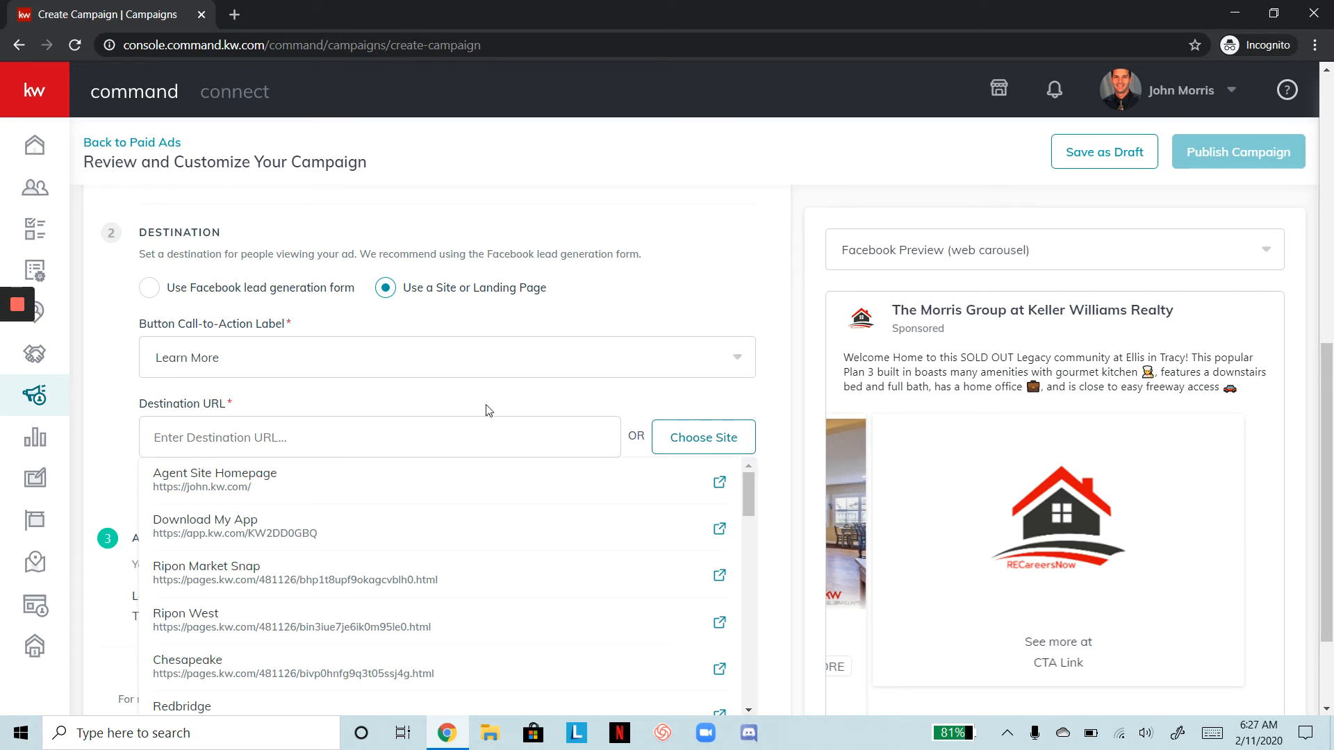
left_click(330, 431)
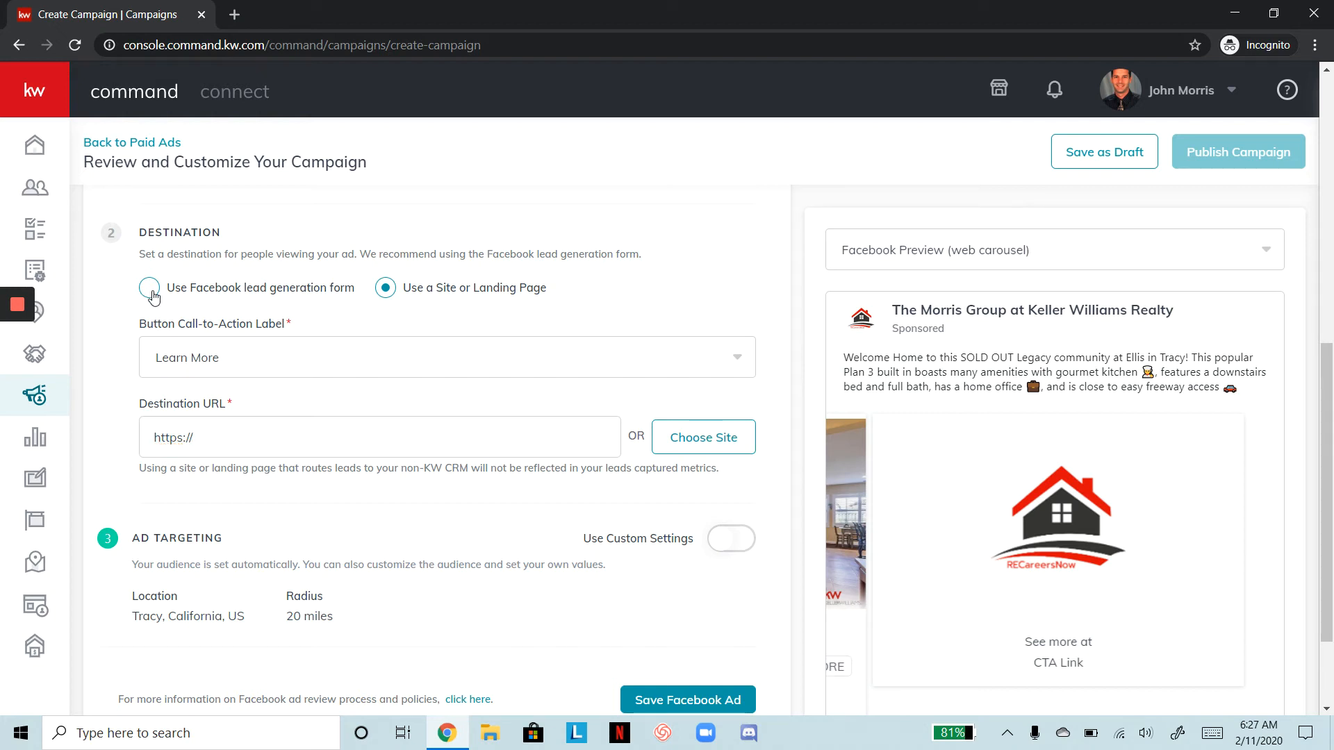
left_click(149, 287)
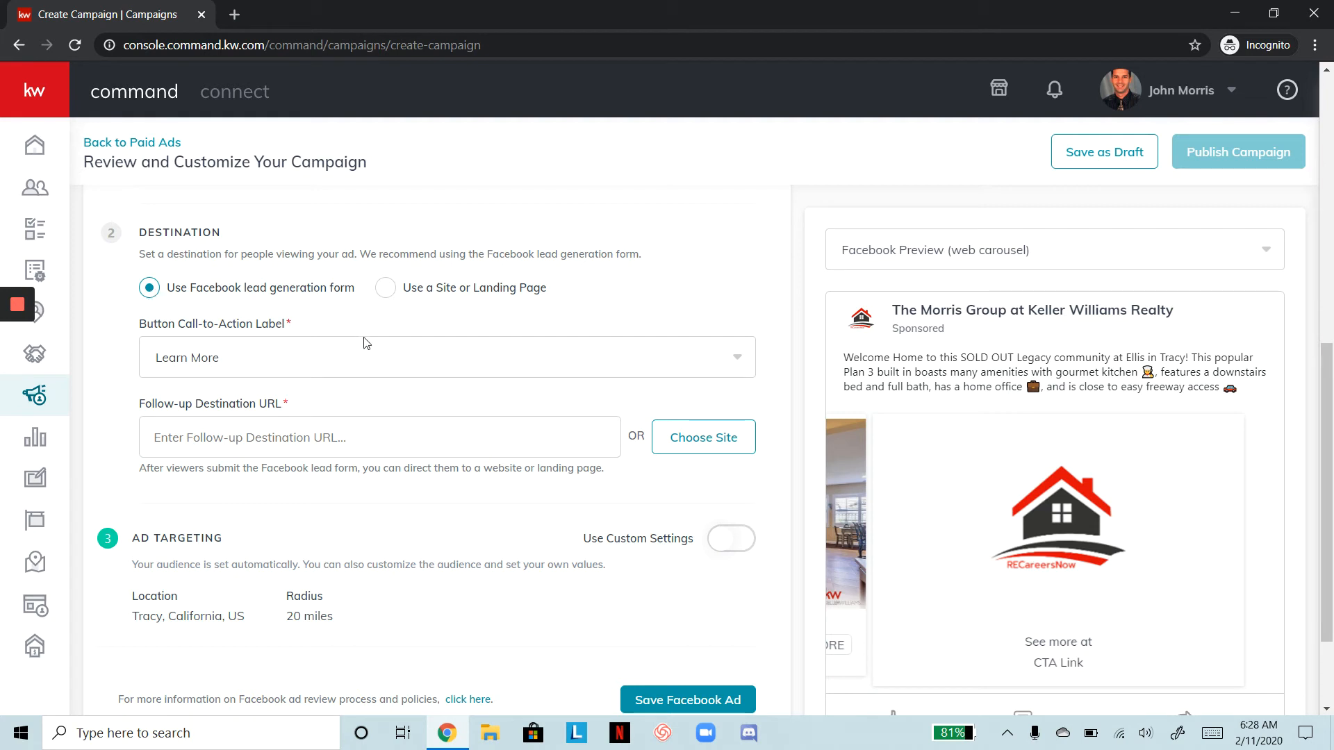
left_click(398, 358)
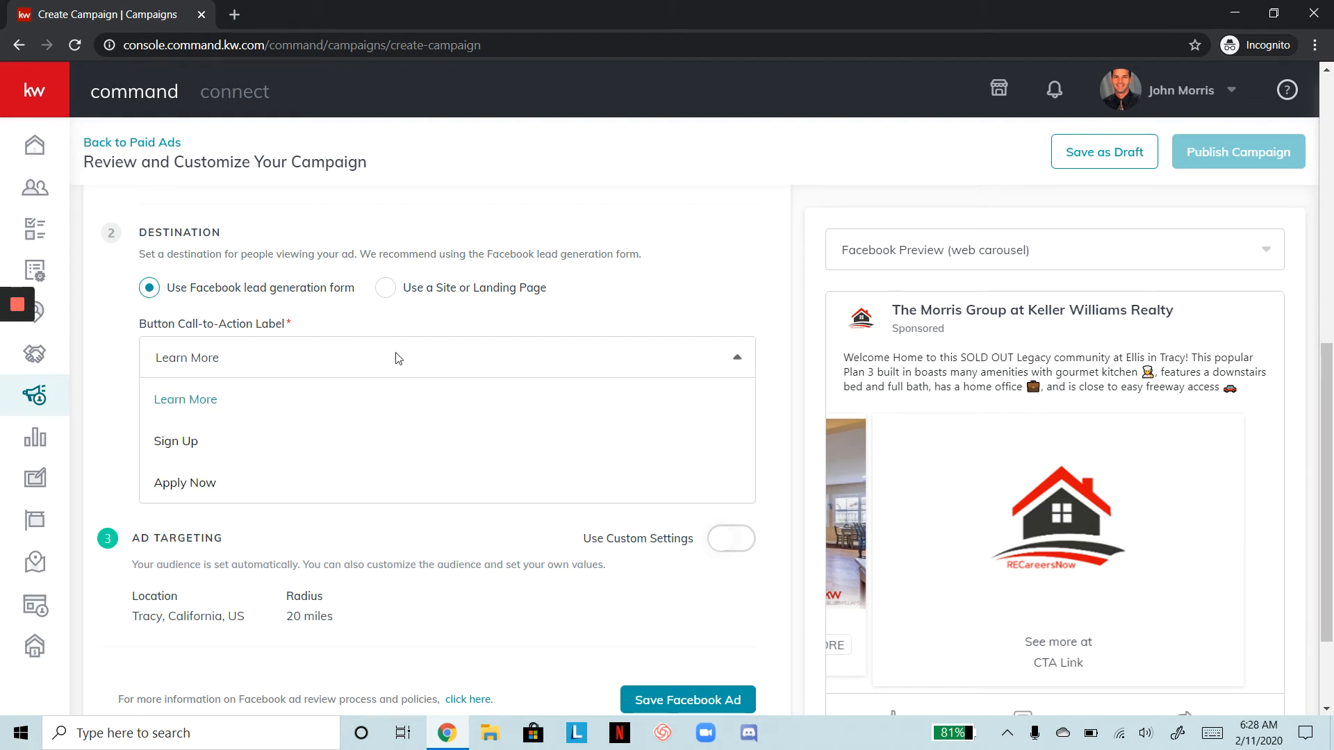
left_click(240, 409)
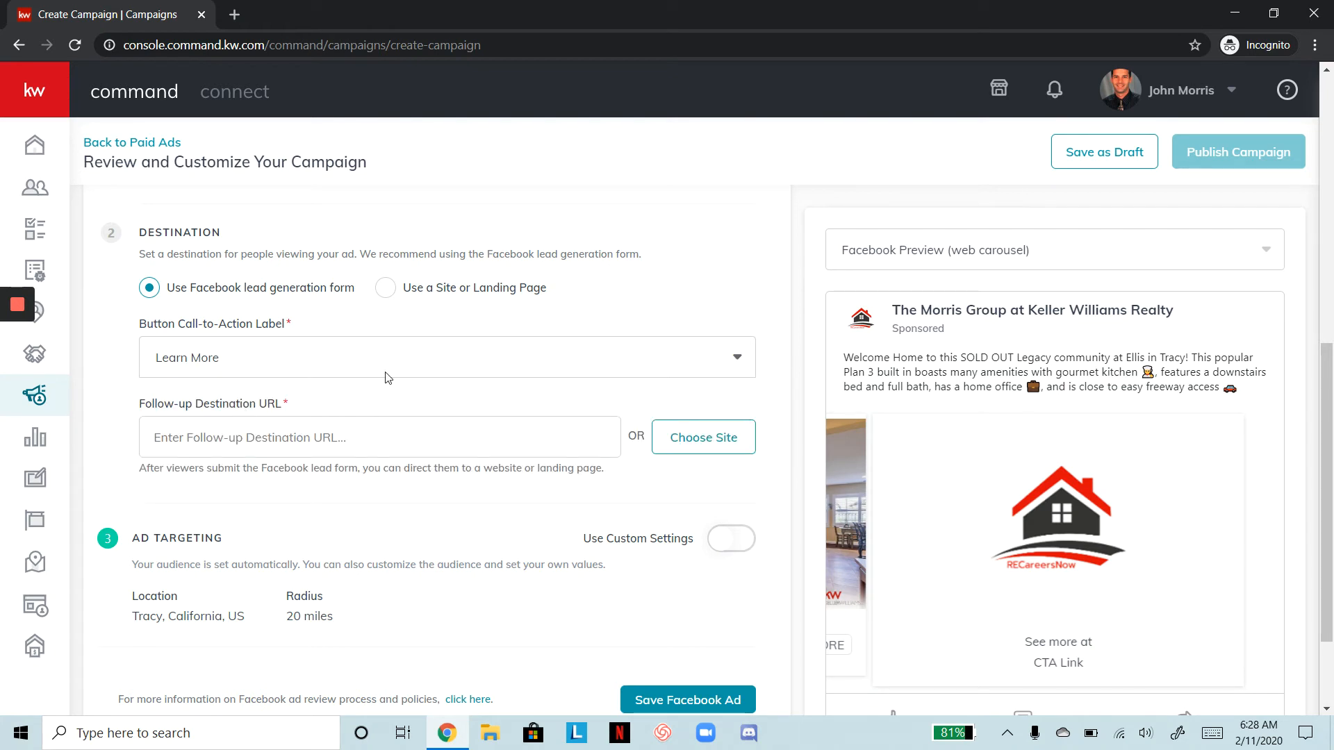
left_click(702, 440)
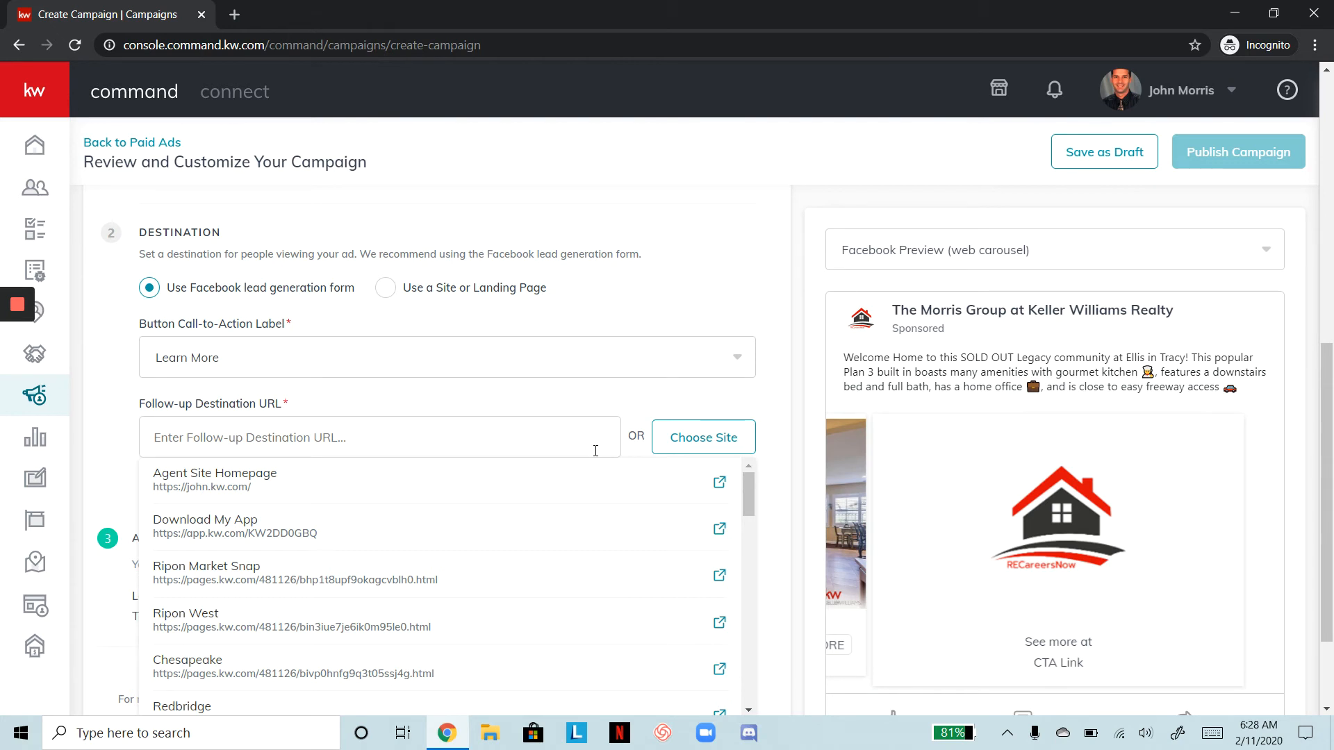
scroll(595, 450, "down", 2)
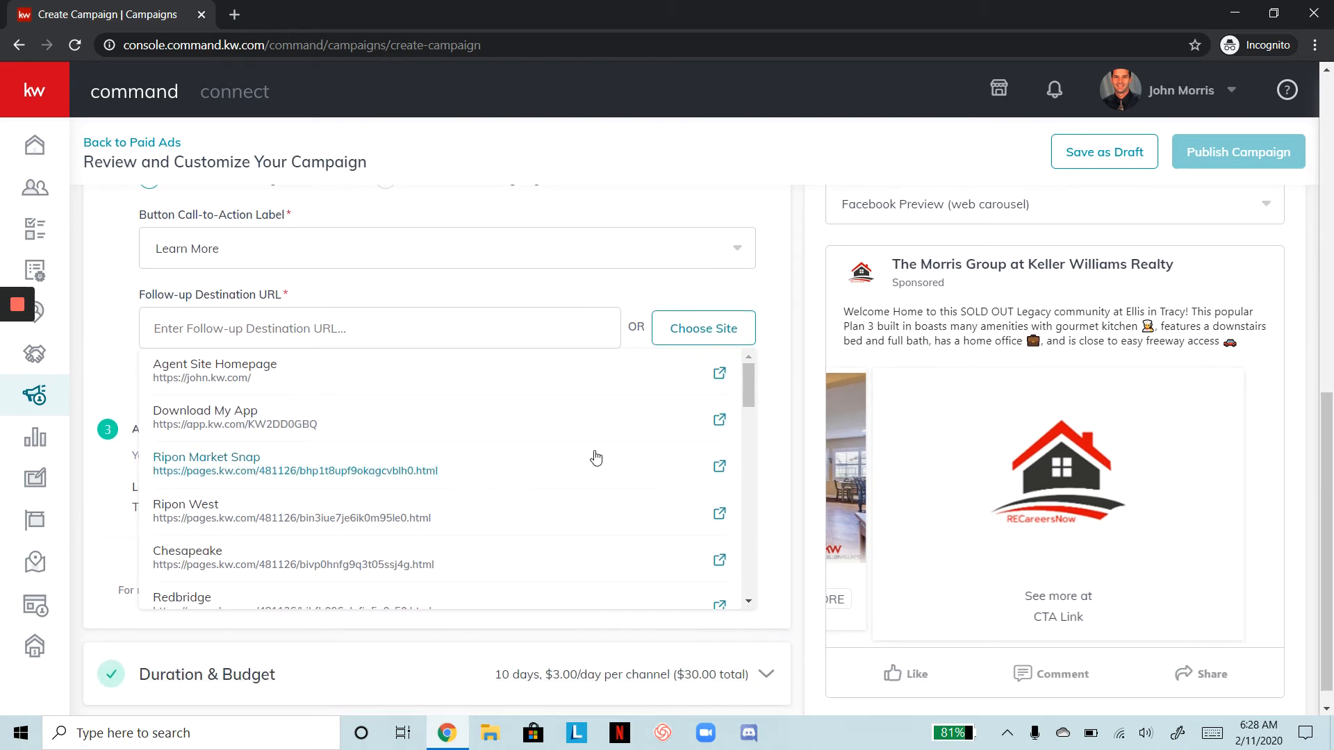
left_click(364, 317)
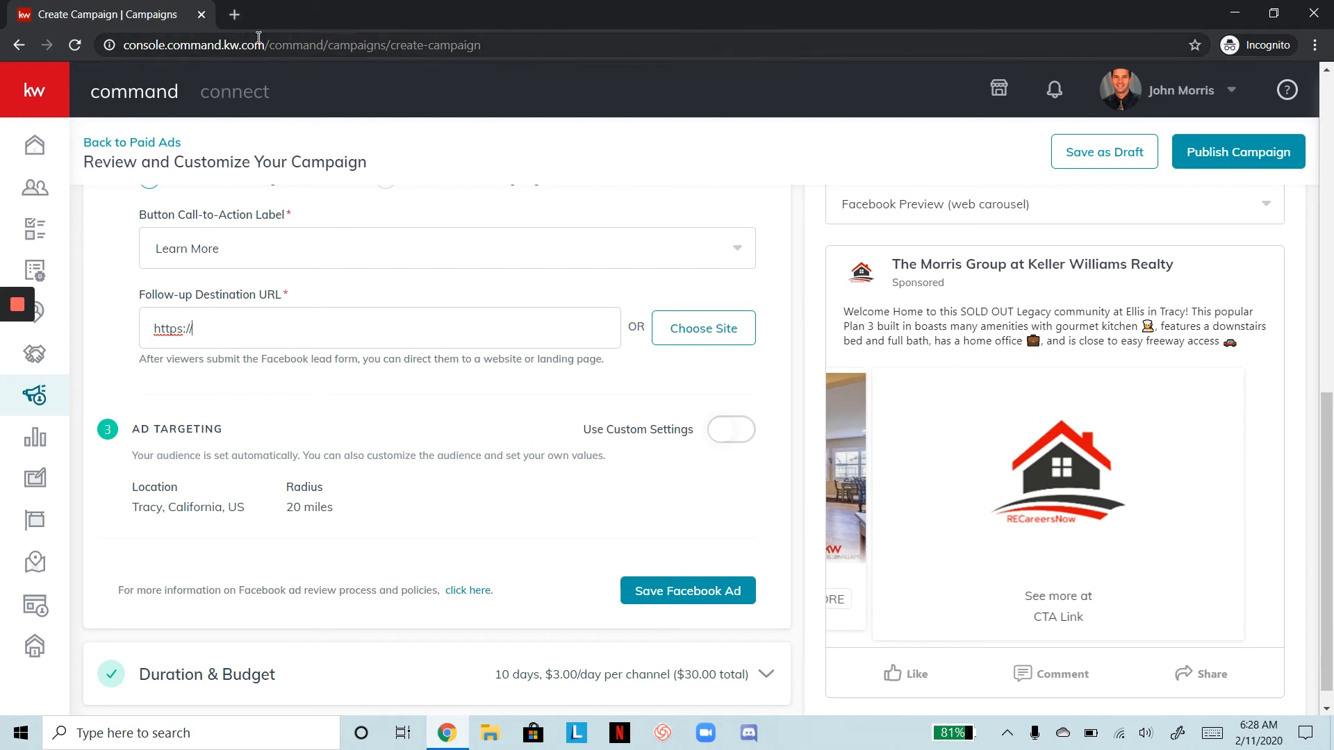
Load the agent's kw.com website in a new Chrome tab and accept its cookie notice
left_click(235, 17)
type("john")
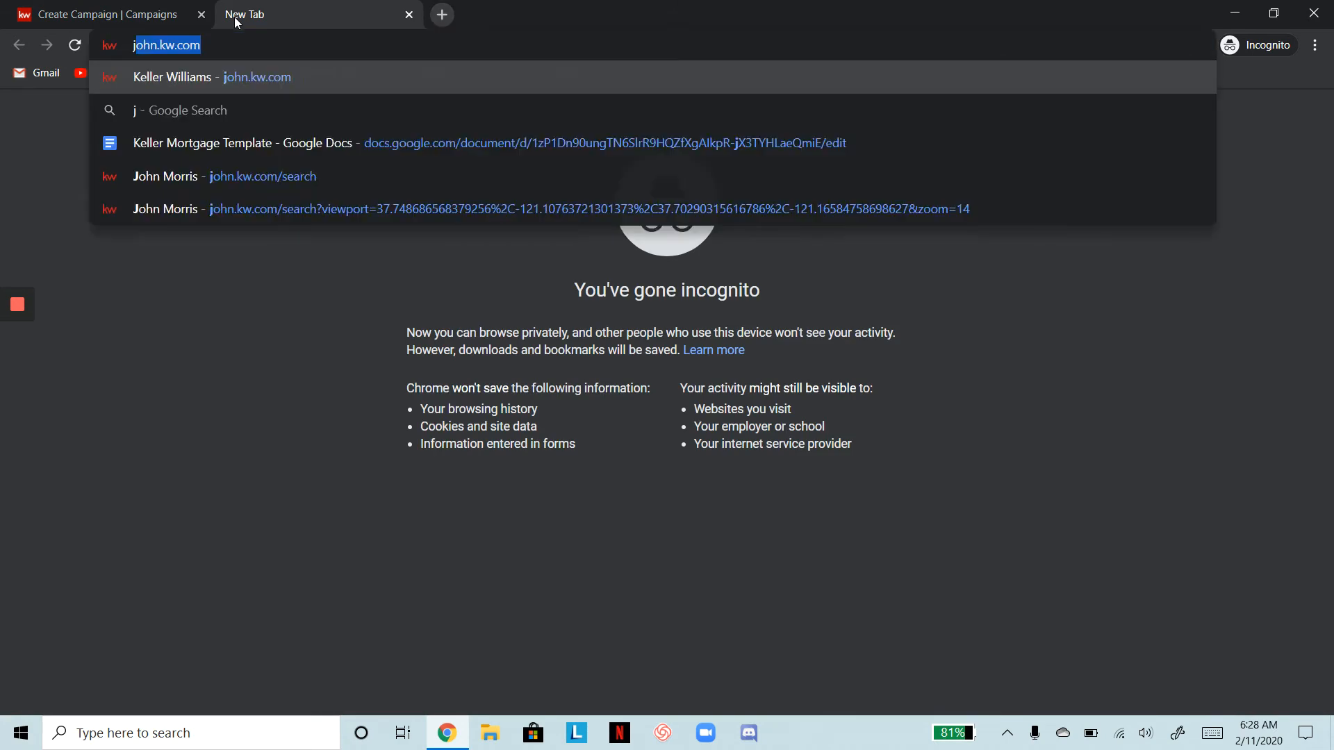
type(".kw.com")
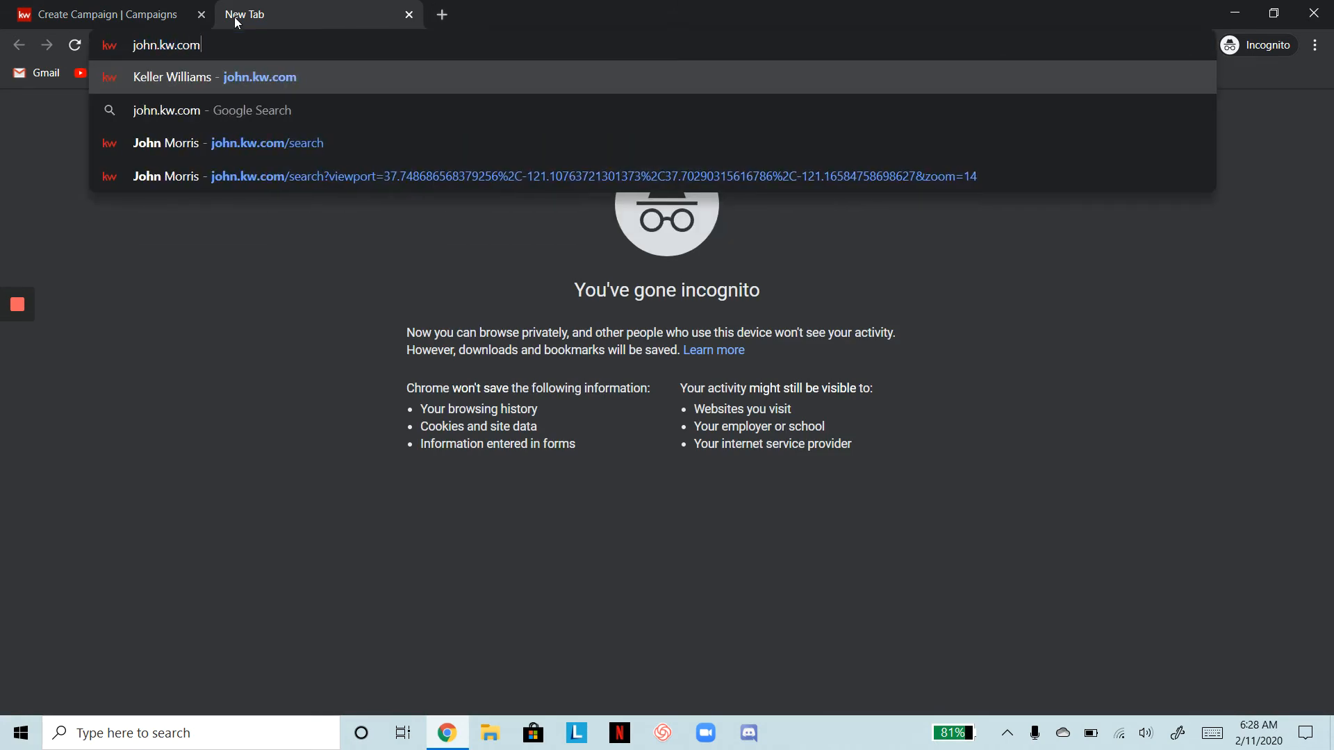
key("Return")
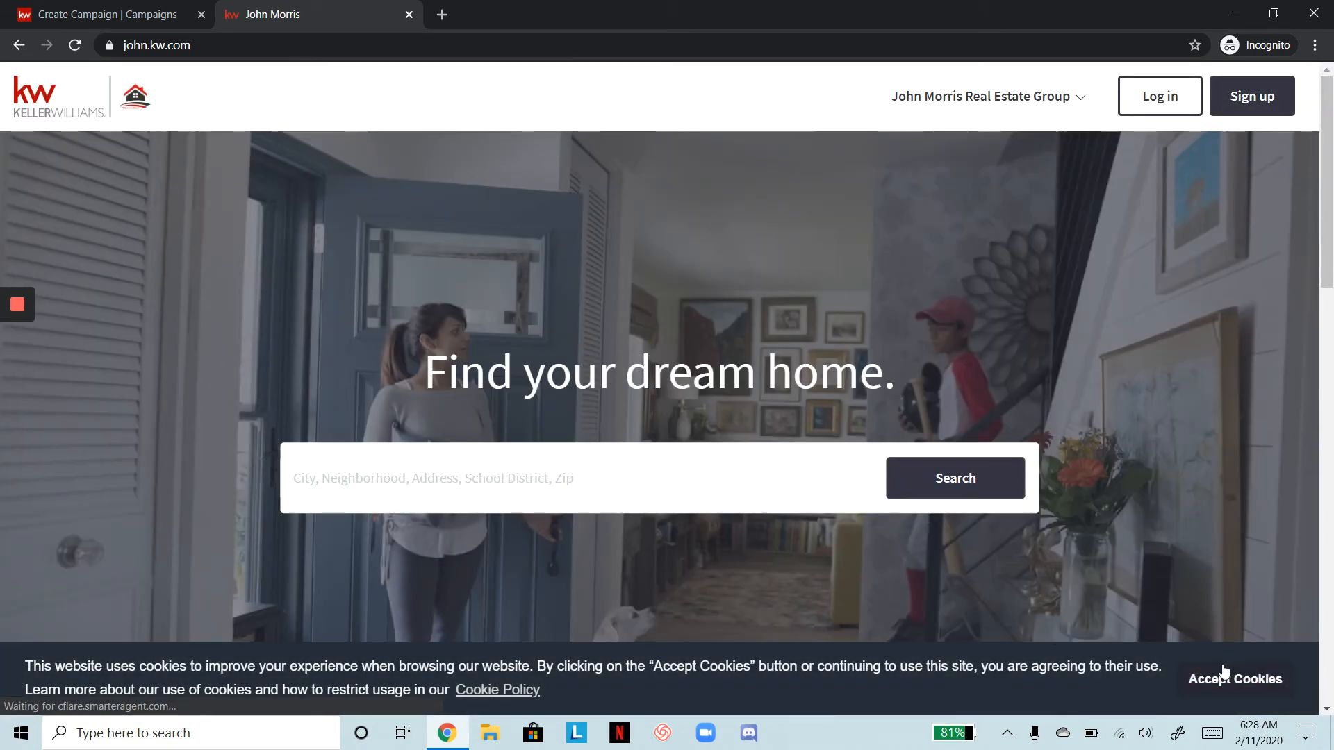
left_click(1235, 679)
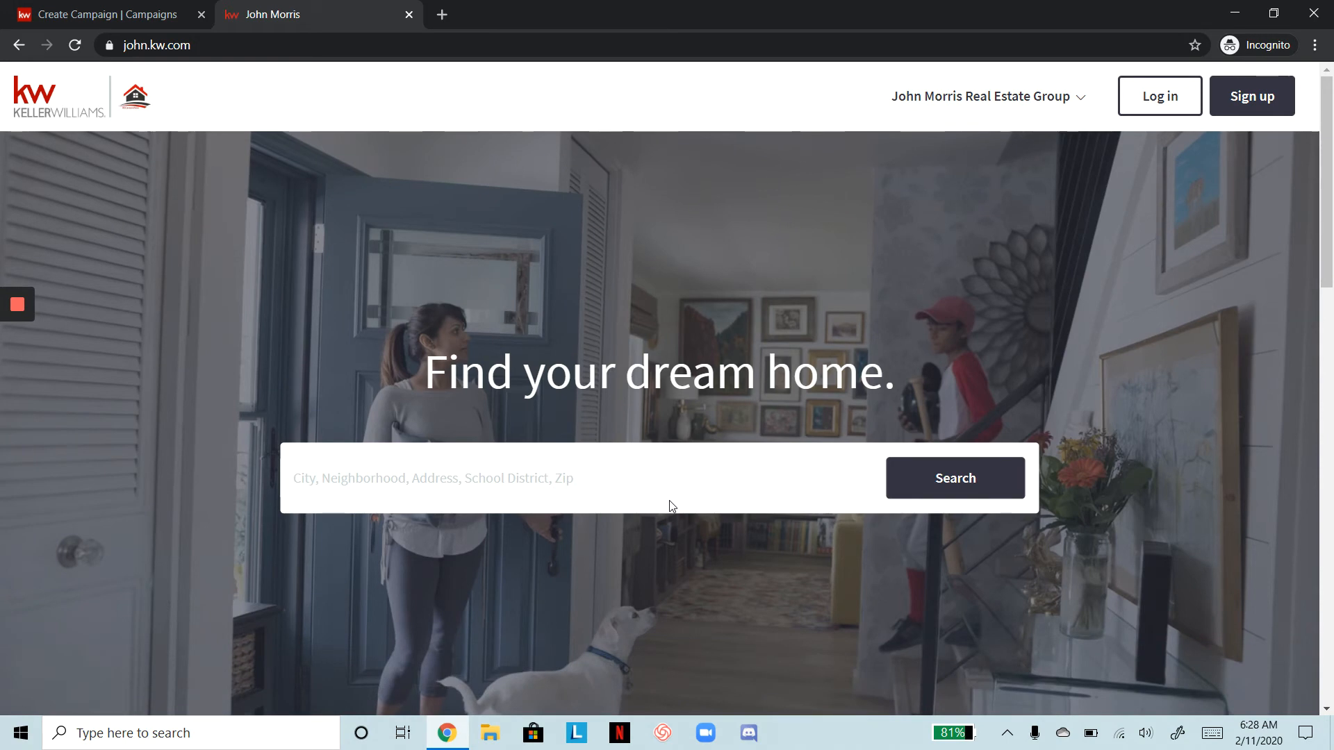
scroll(669, 501, "down", 7)
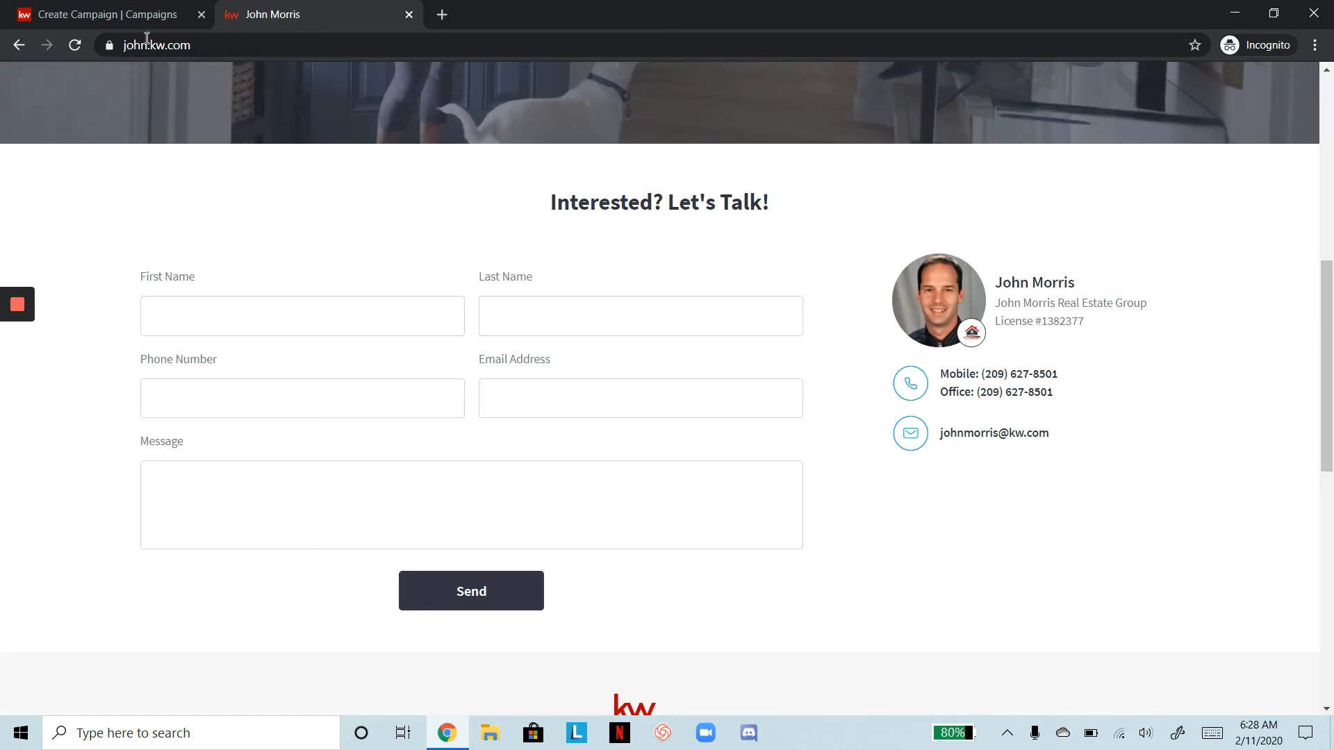
left_click(107, 15)
scroll(389, 251, "up", 10)
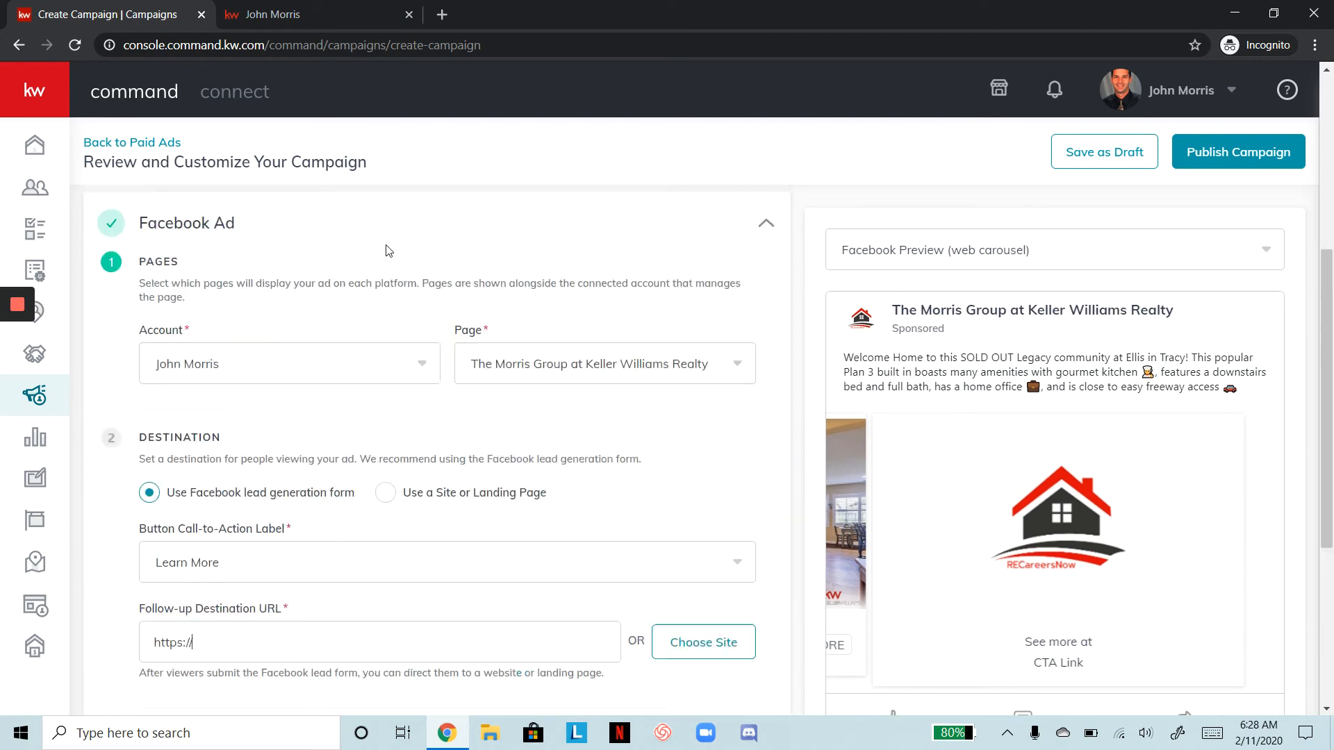
left_click(336, 10)
scroll(689, 250, "down", 3)
scroll(690, 251, "up", 15)
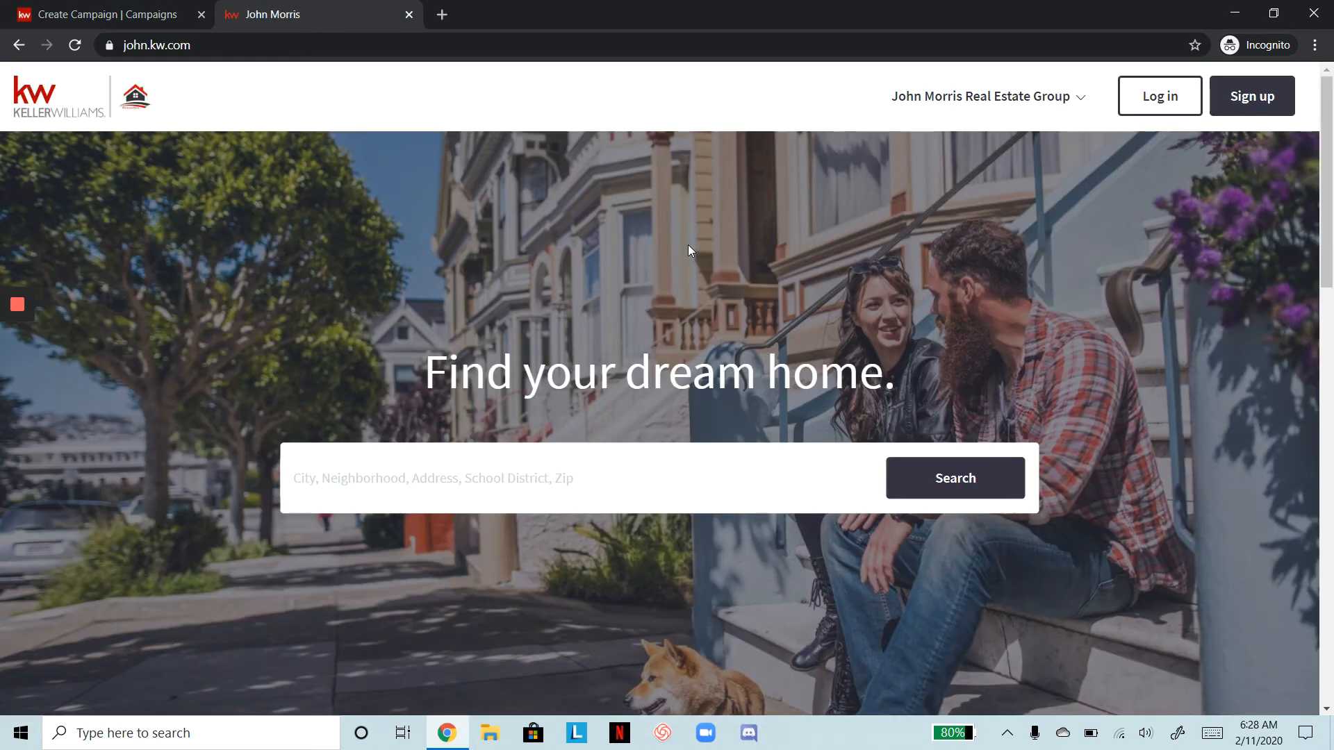
left_click(520, 471)
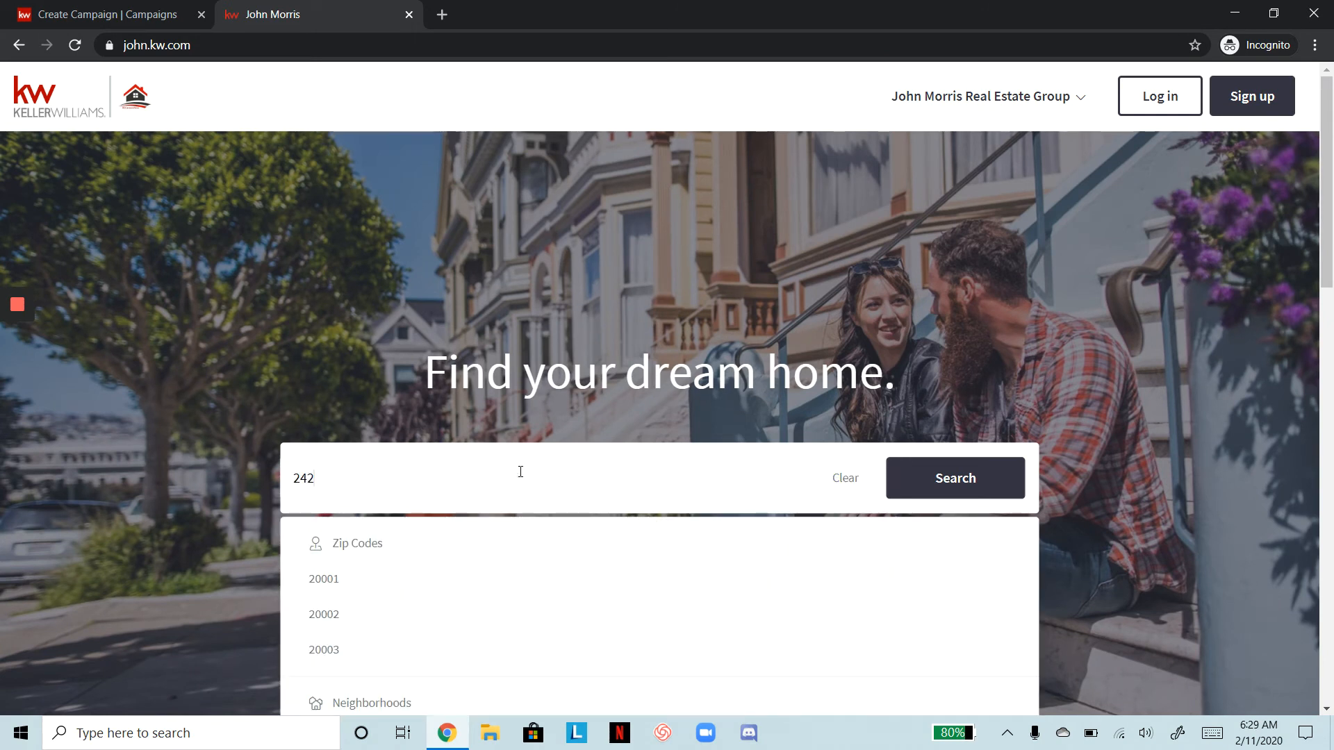
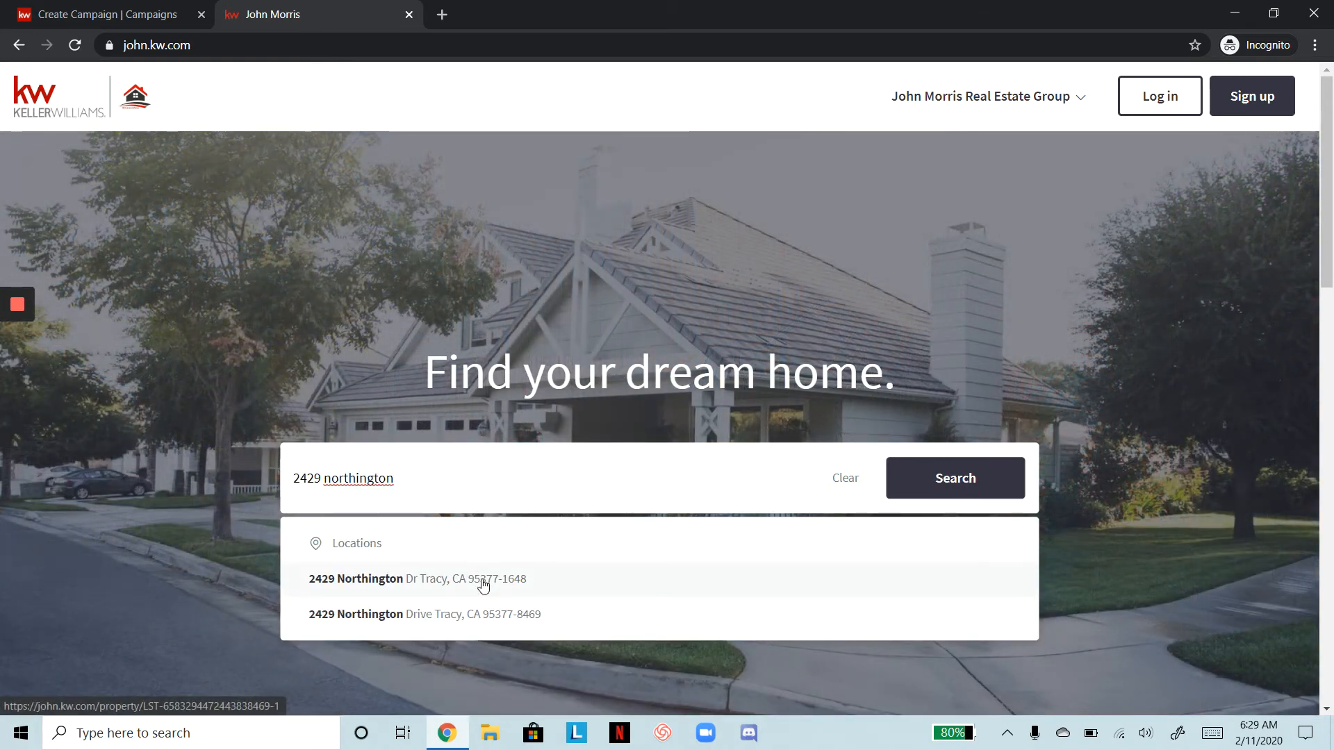
left_click(484, 582)
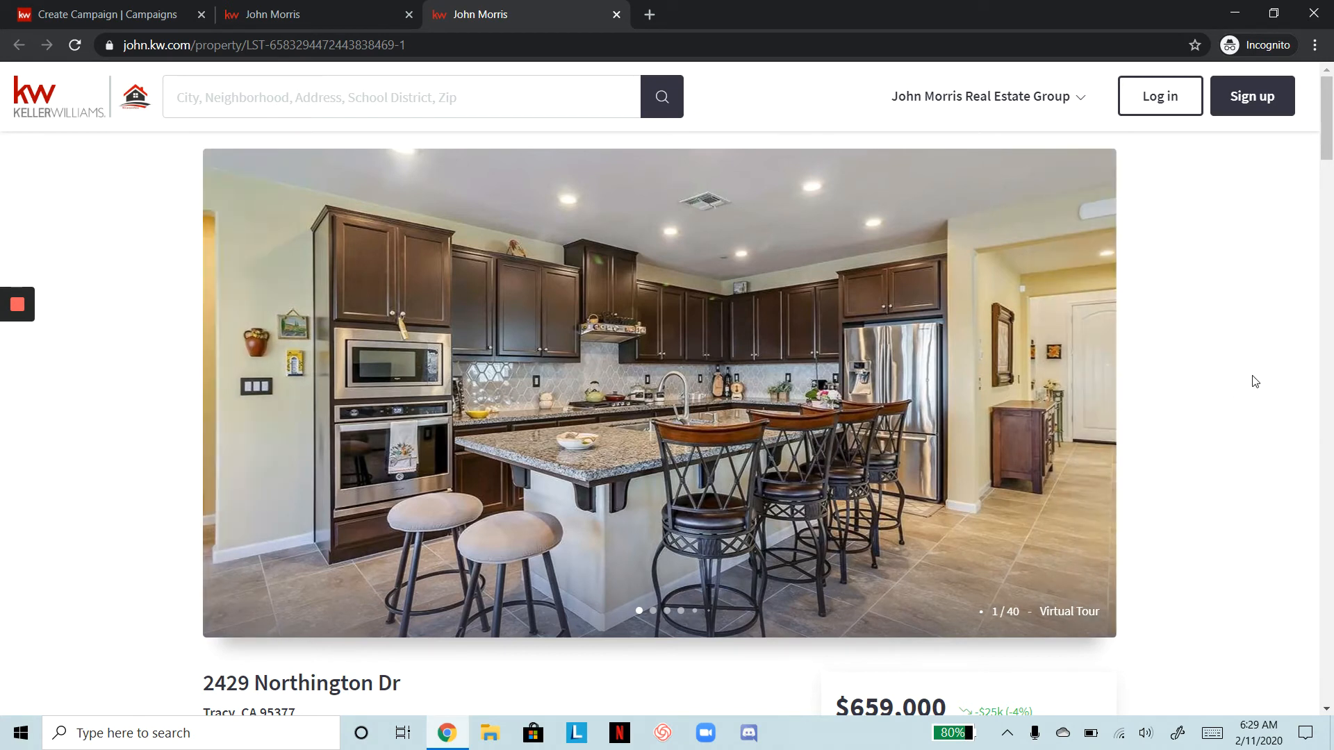
scroll(1255, 381, "down", 4)
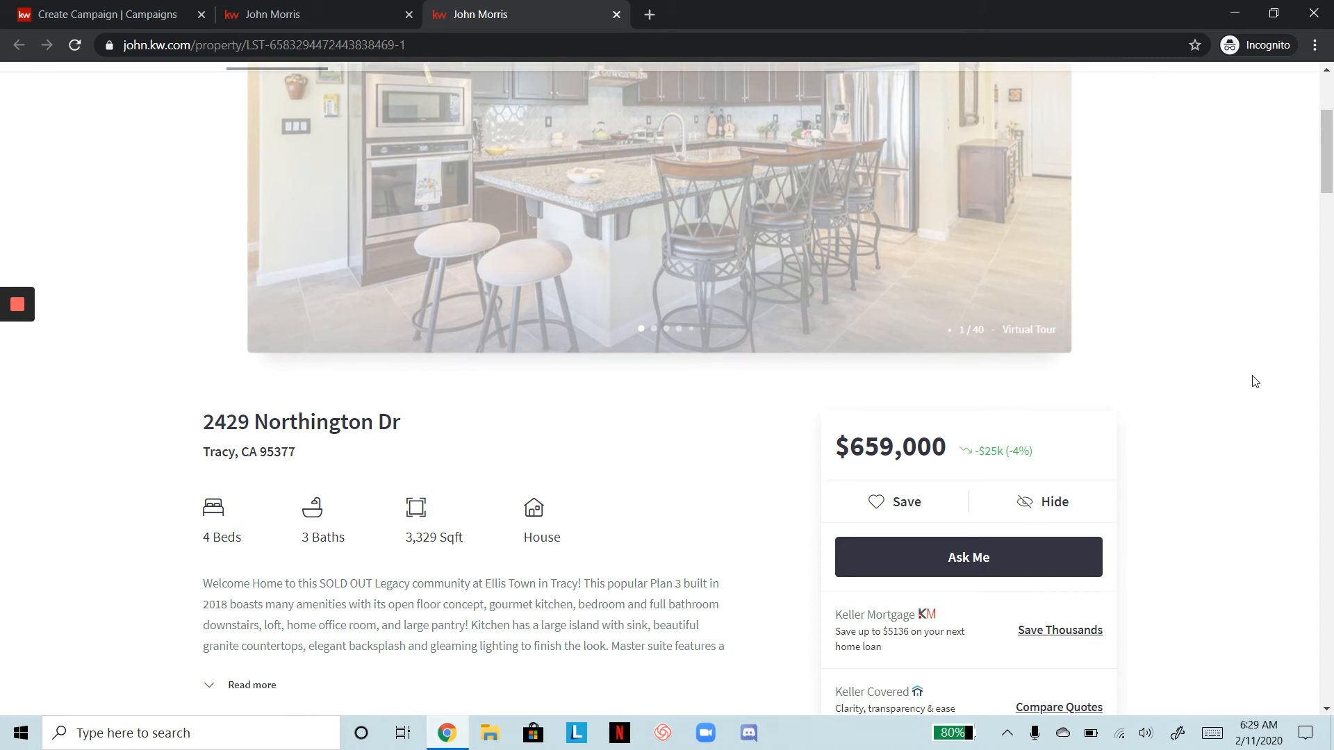
scroll(1255, 381, "down", 18)
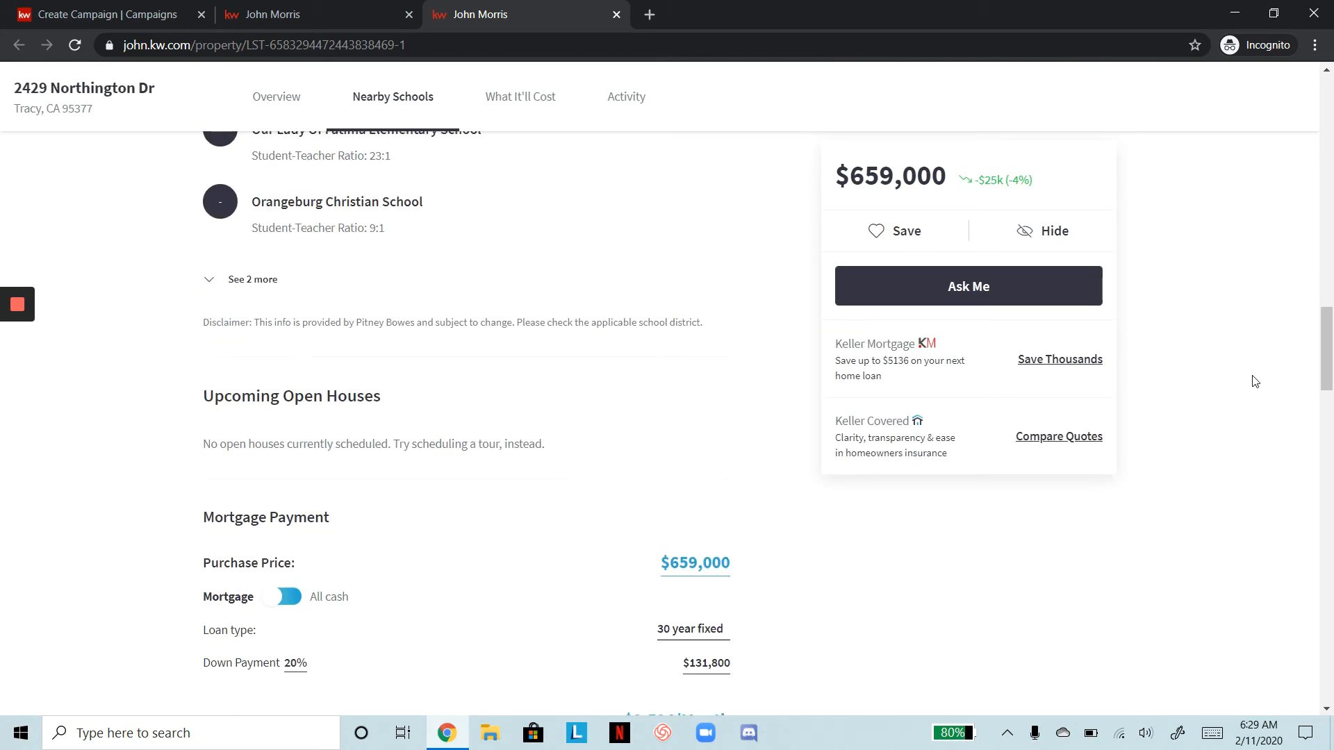
scroll(1255, 382, "up", 15)
scroll(1256, 381, "up", 5)
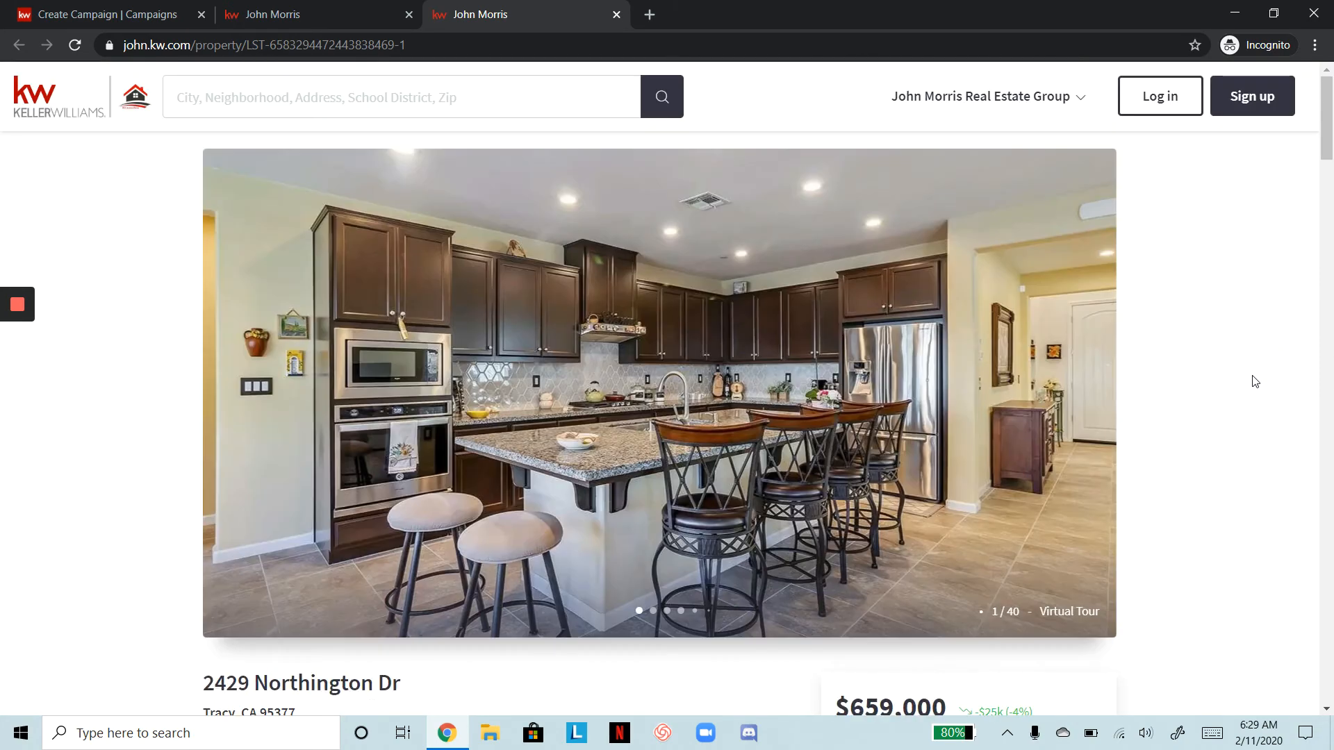
left_click(372, 48)
key("ctrl+c")
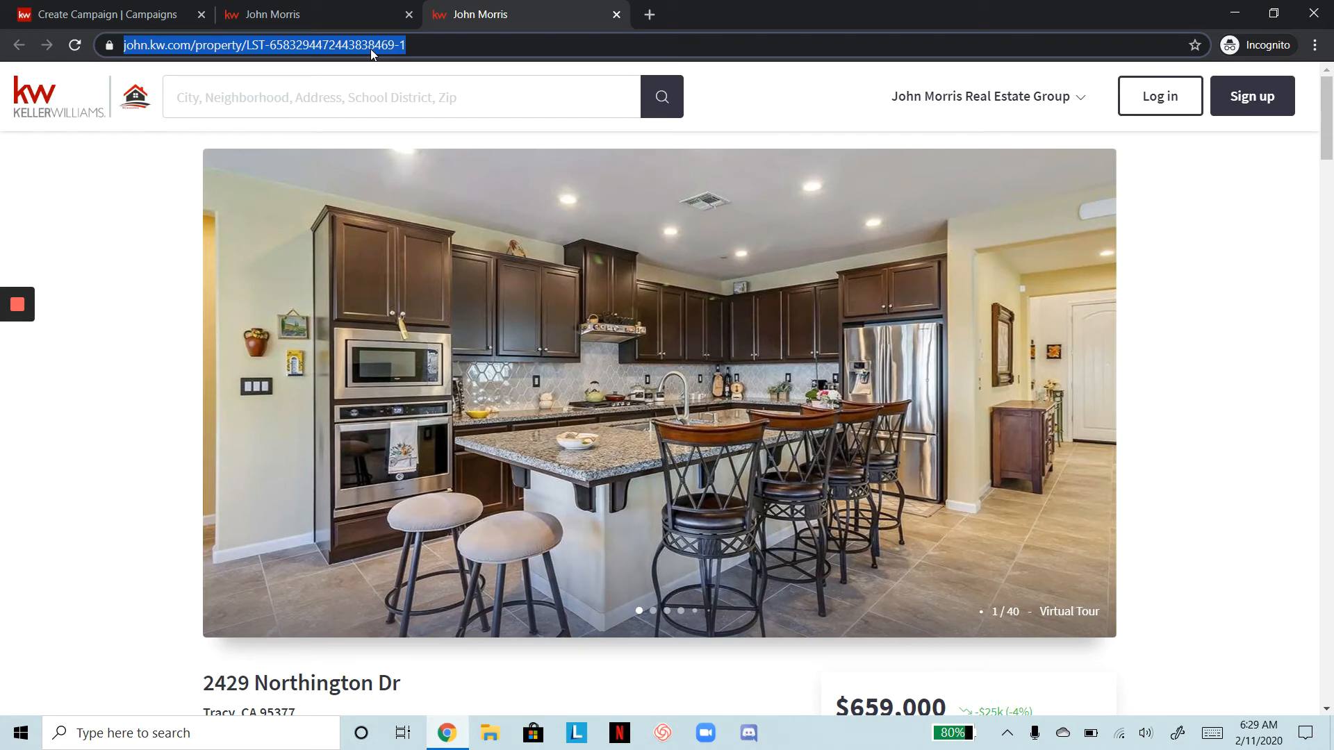
left_click(103, 8)
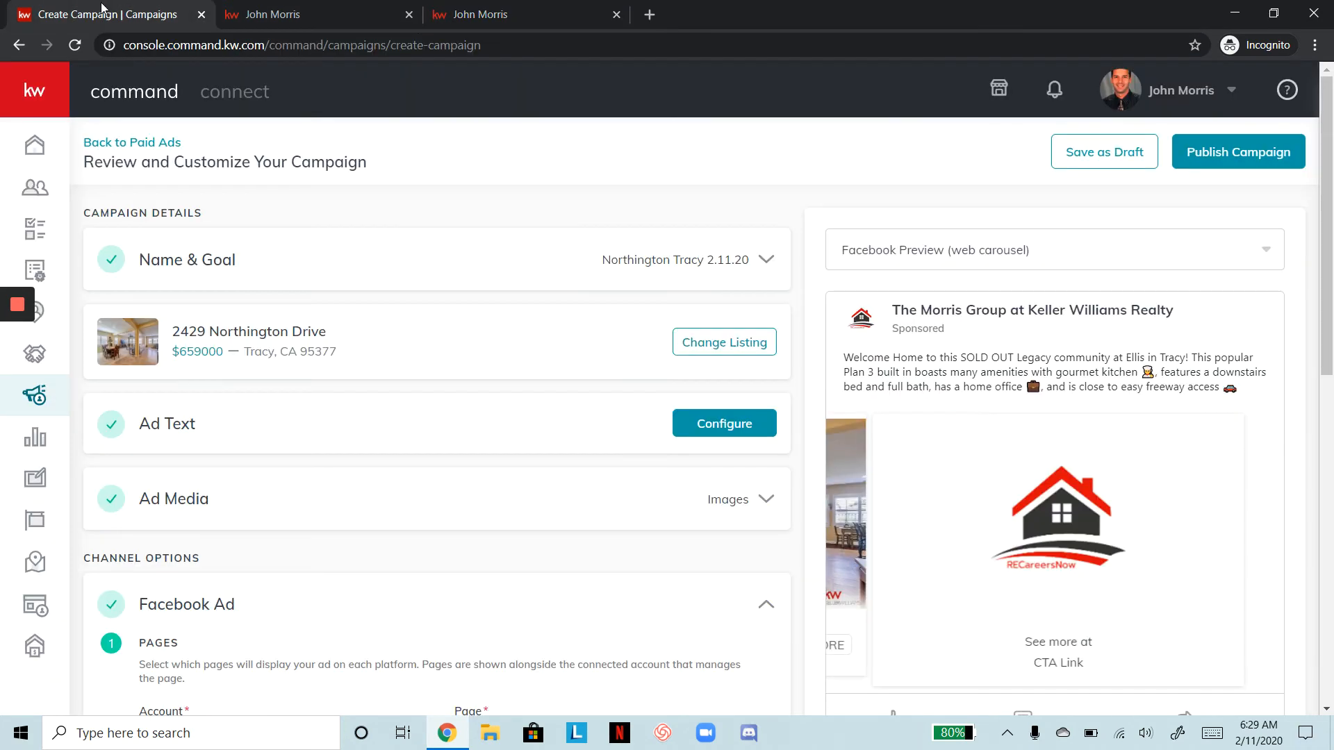
scroll(426, 464, "down", 7)
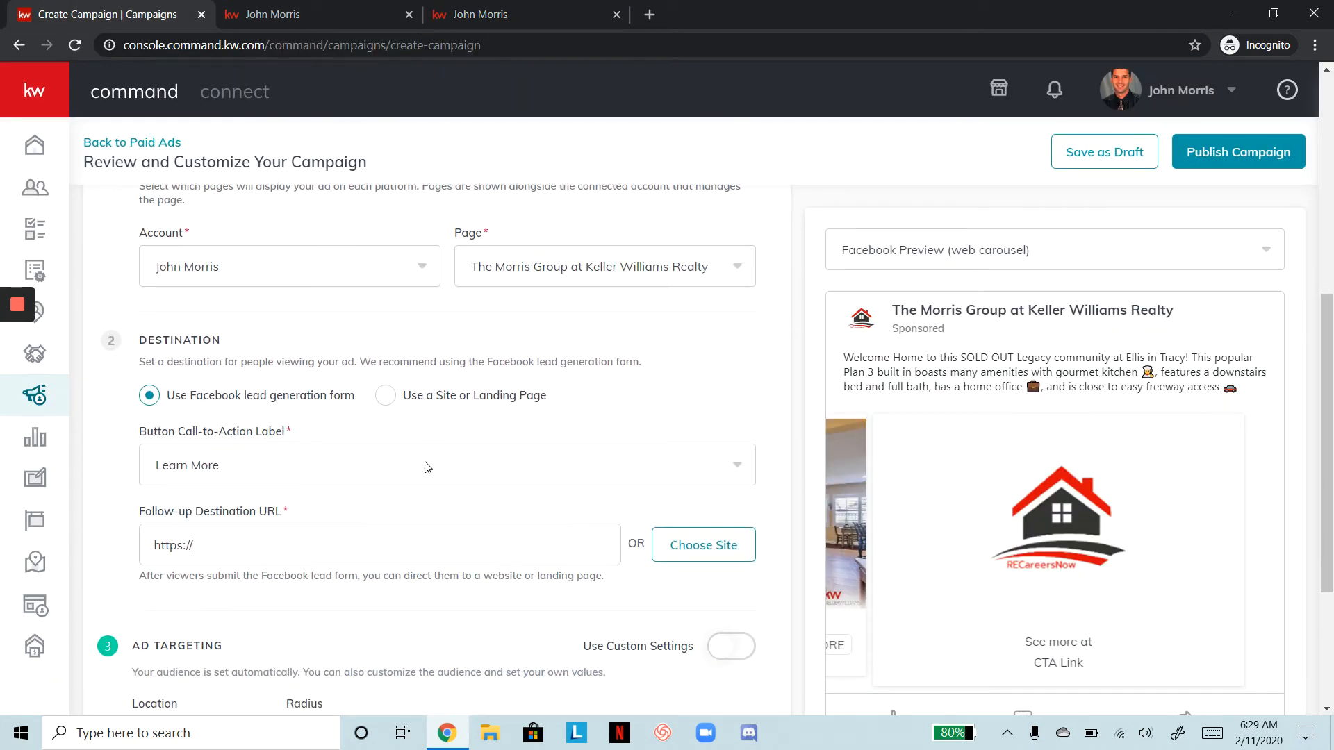
left_click(283, 525)
key("ctrl+a")
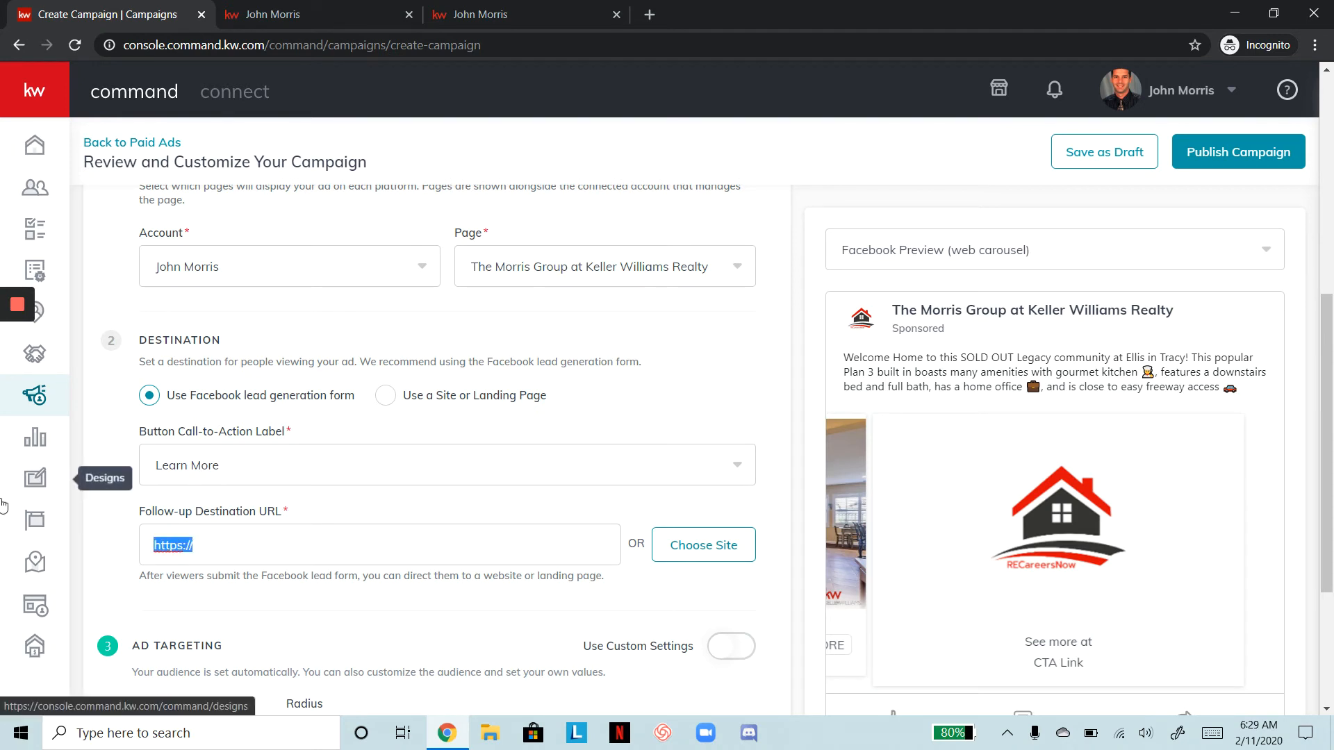
key("BackSpace")
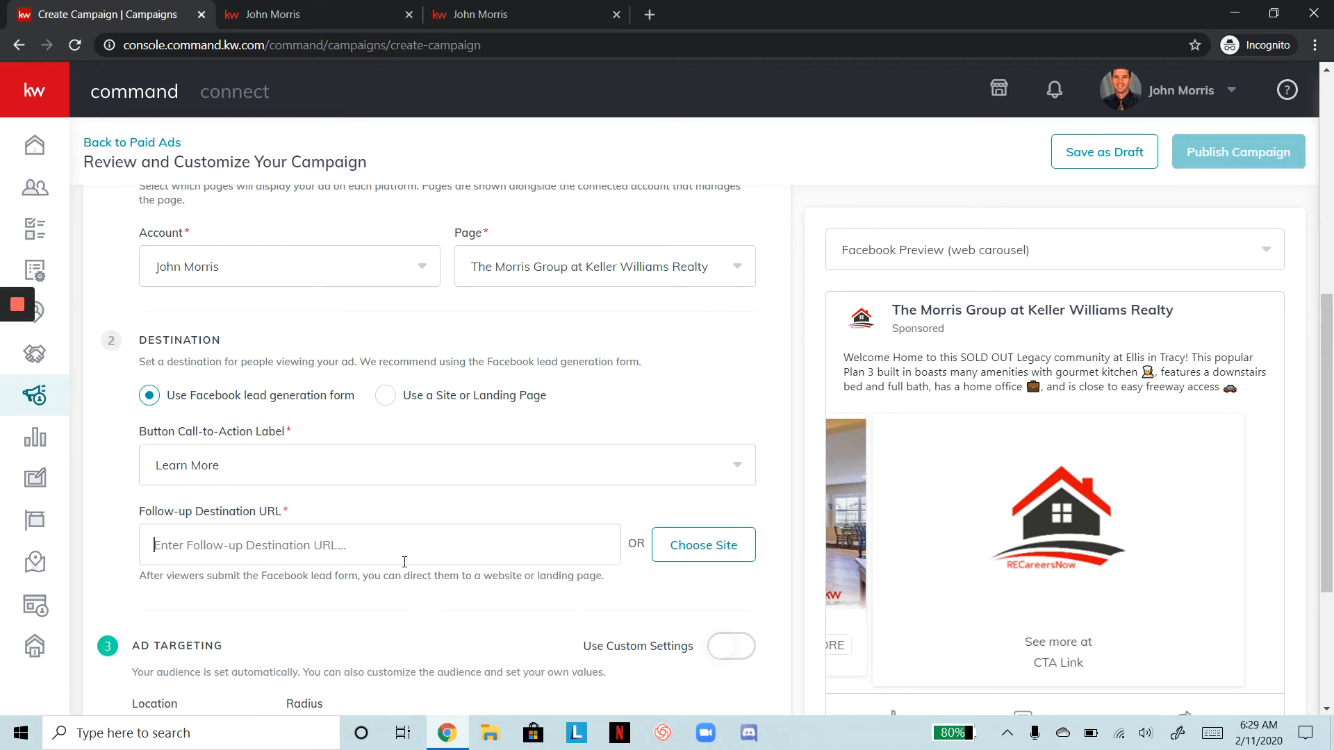
key("ctrl+v")
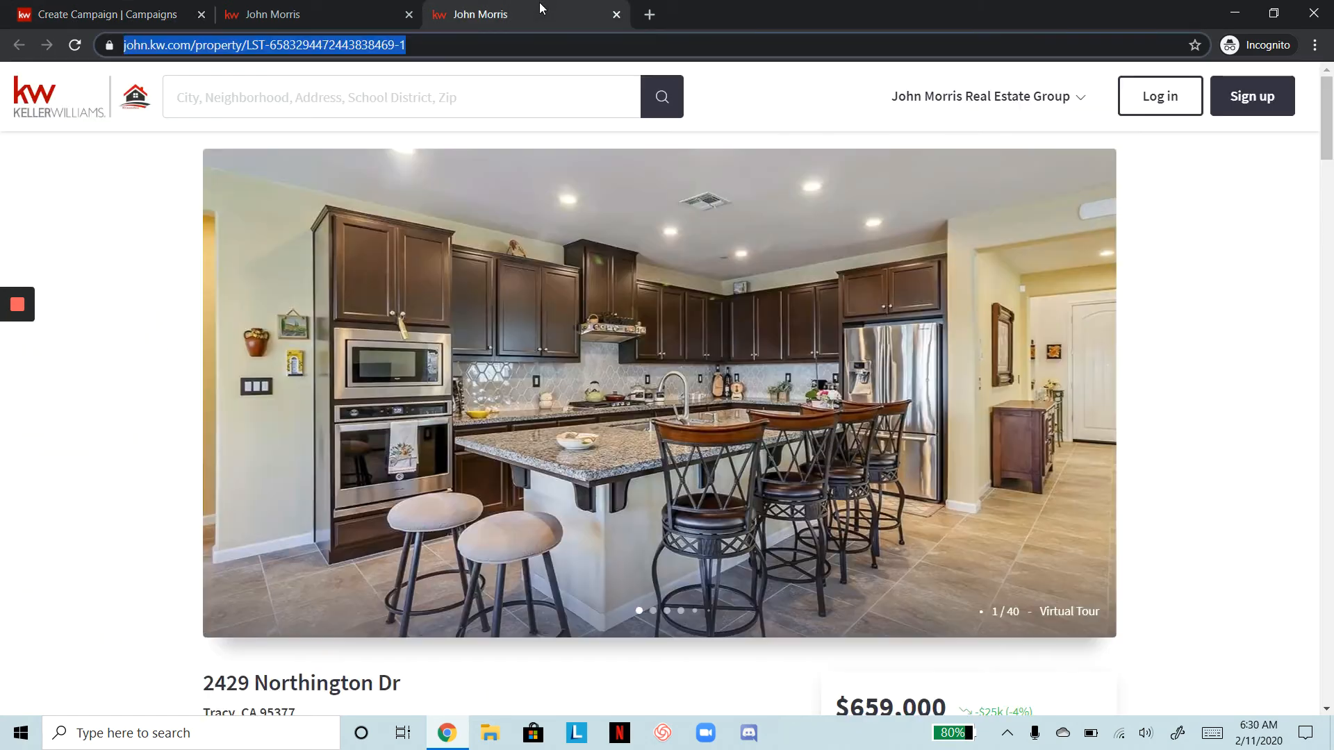
left_click(547, 12)
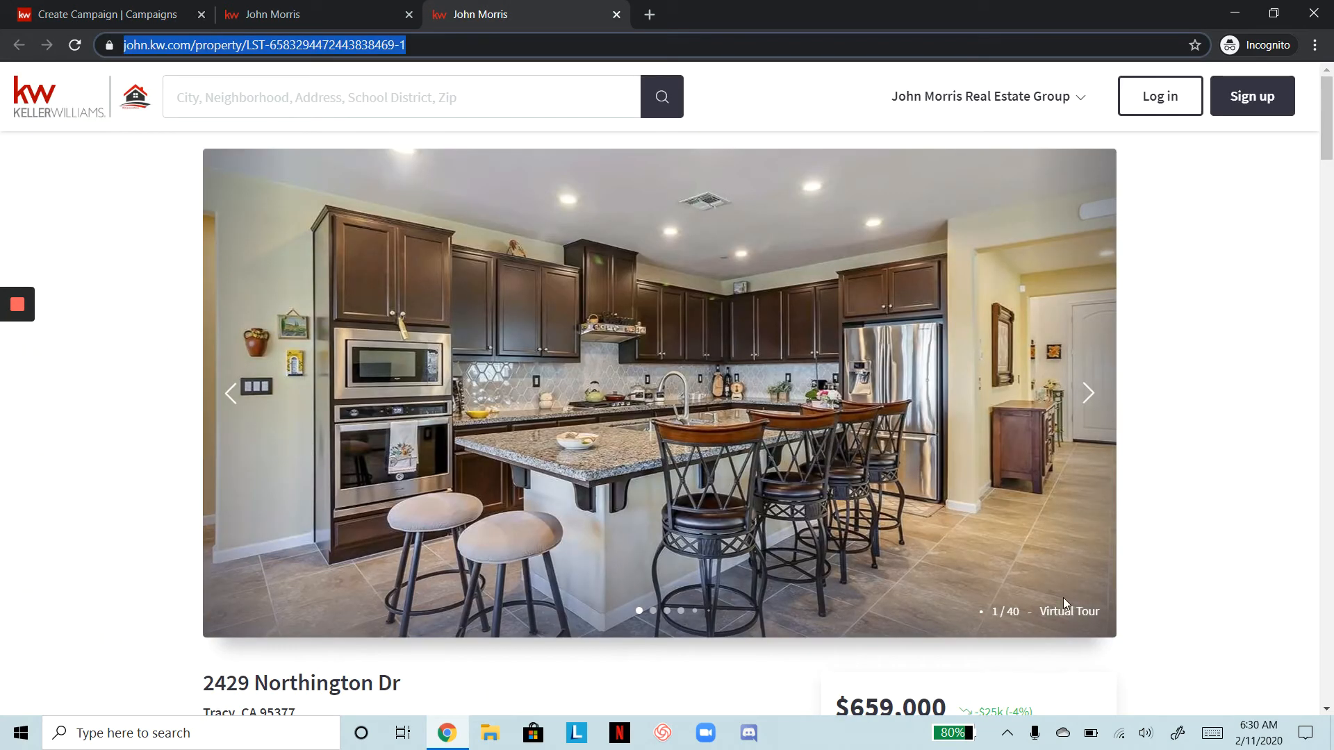
scroll(960, 582, "down", 10)
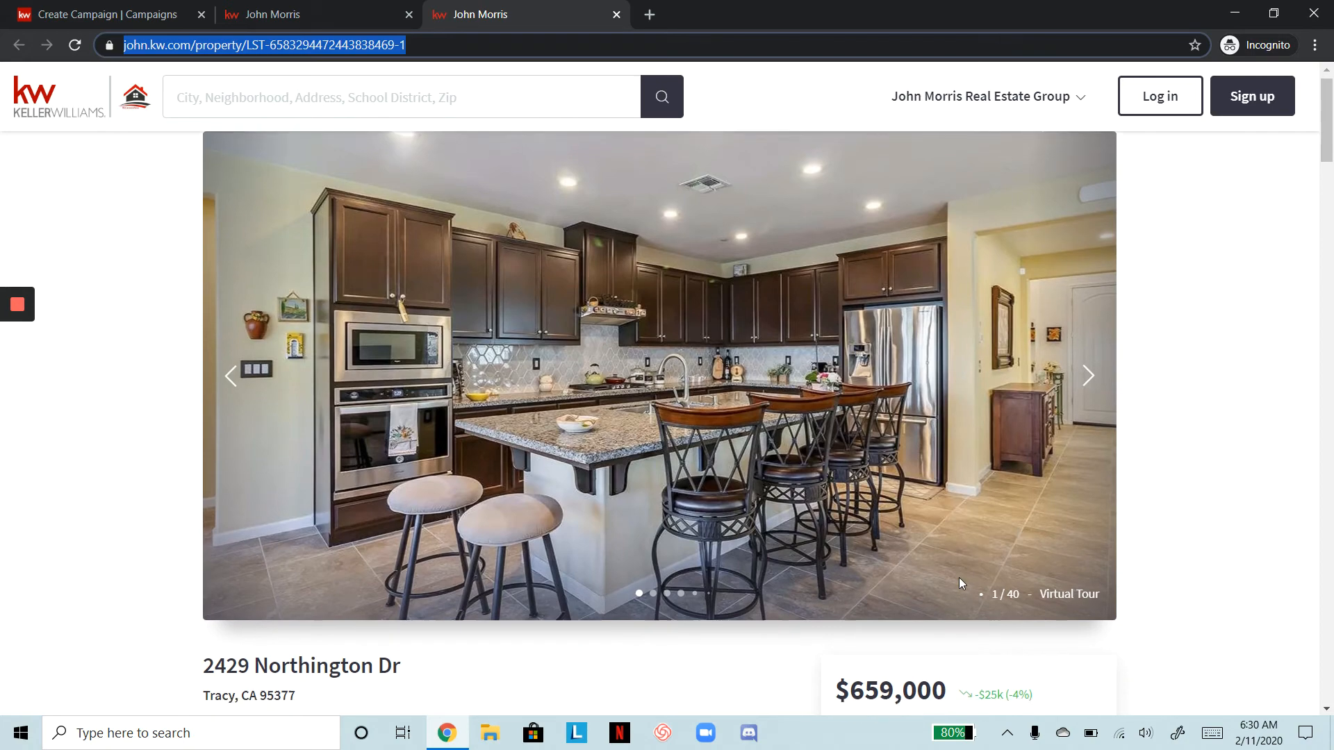
scroll(960, 582, "down", 12)
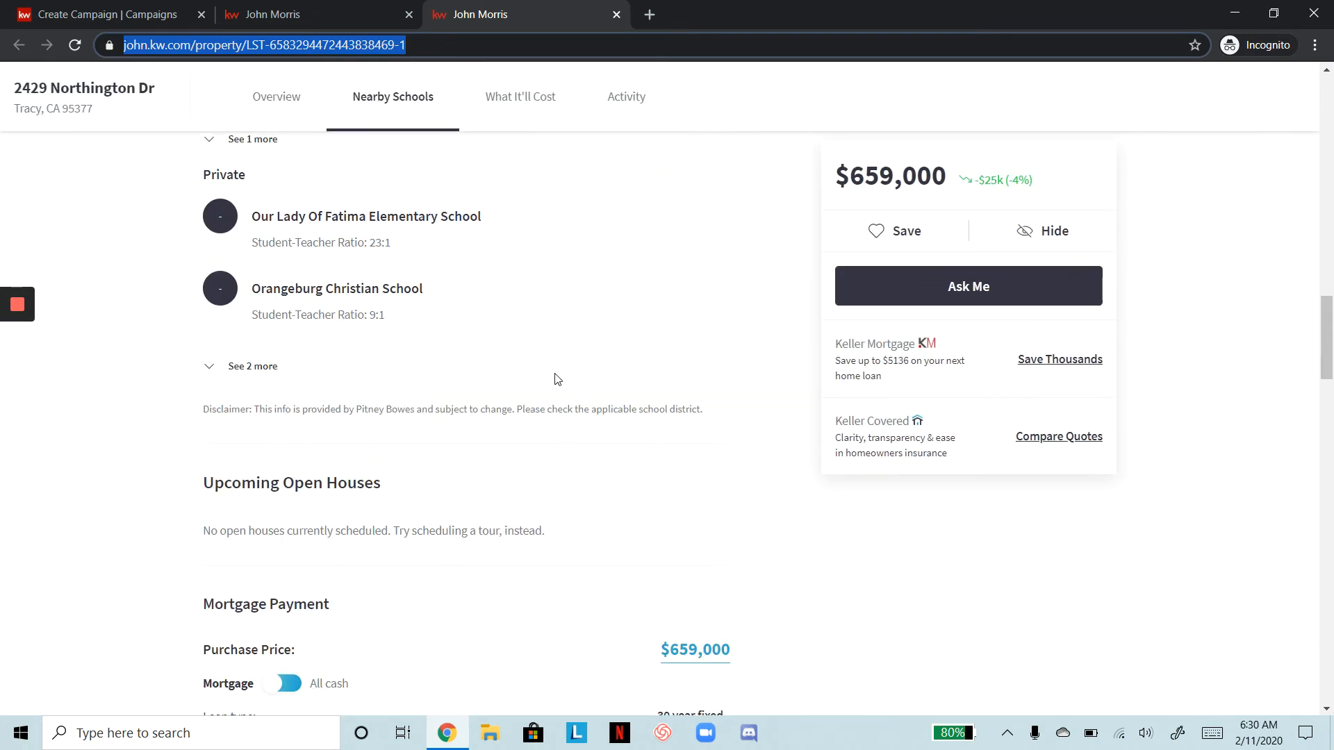
scroll(552, 376, "down", 1)
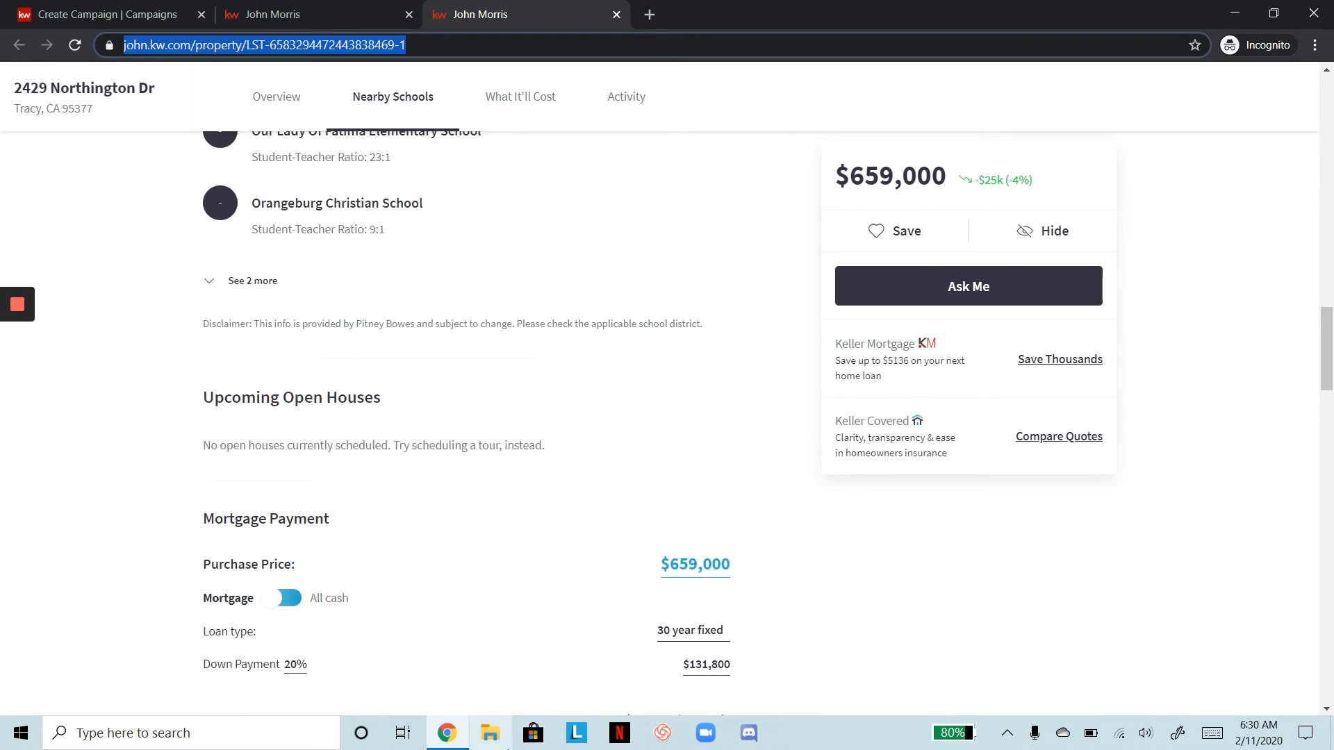
left_click(610, 475)
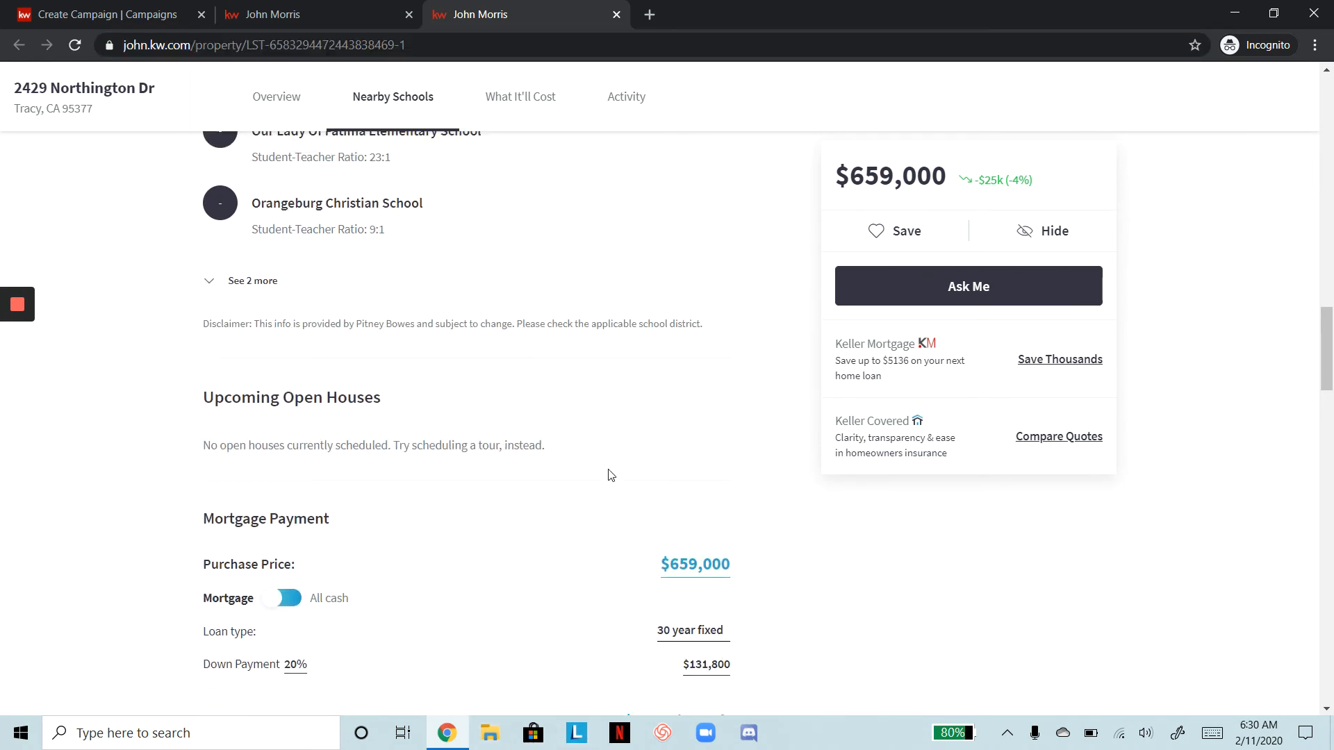
scroll(609, 475, "down", 3)
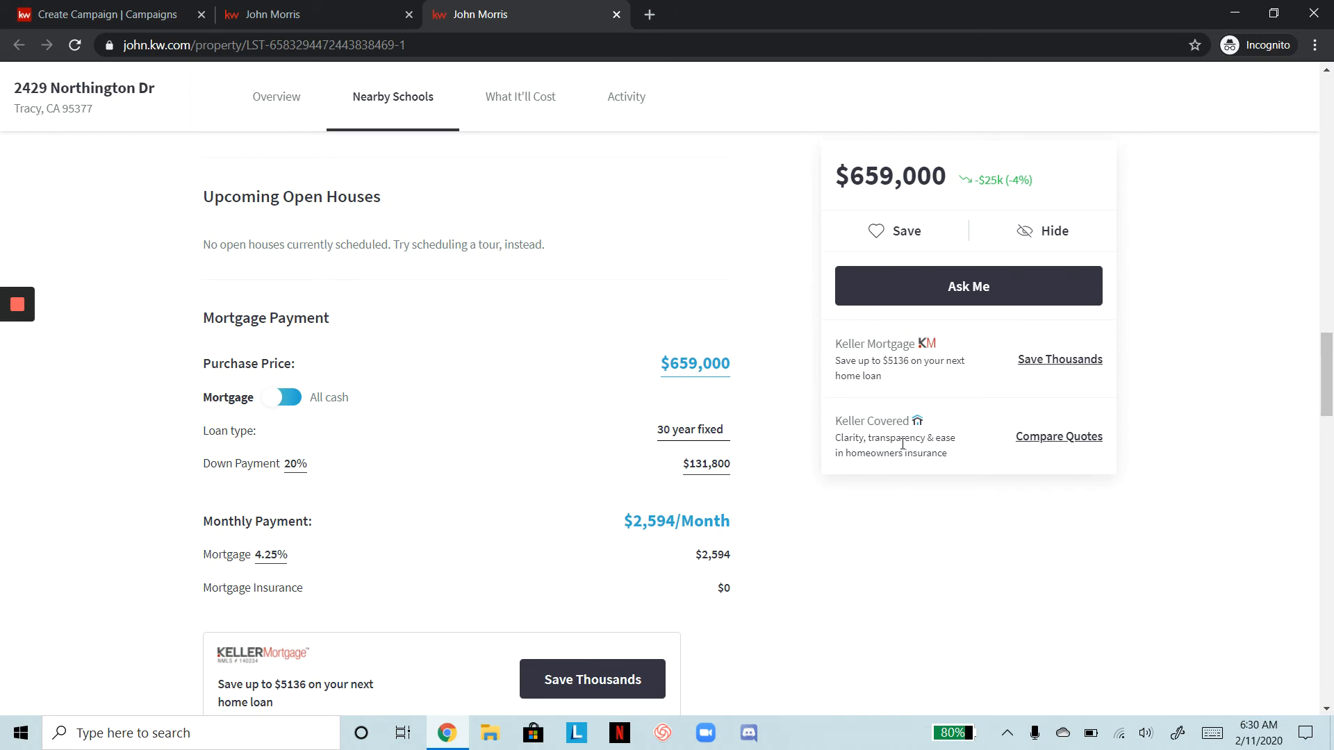
scroll(679, 467, "down", 8)
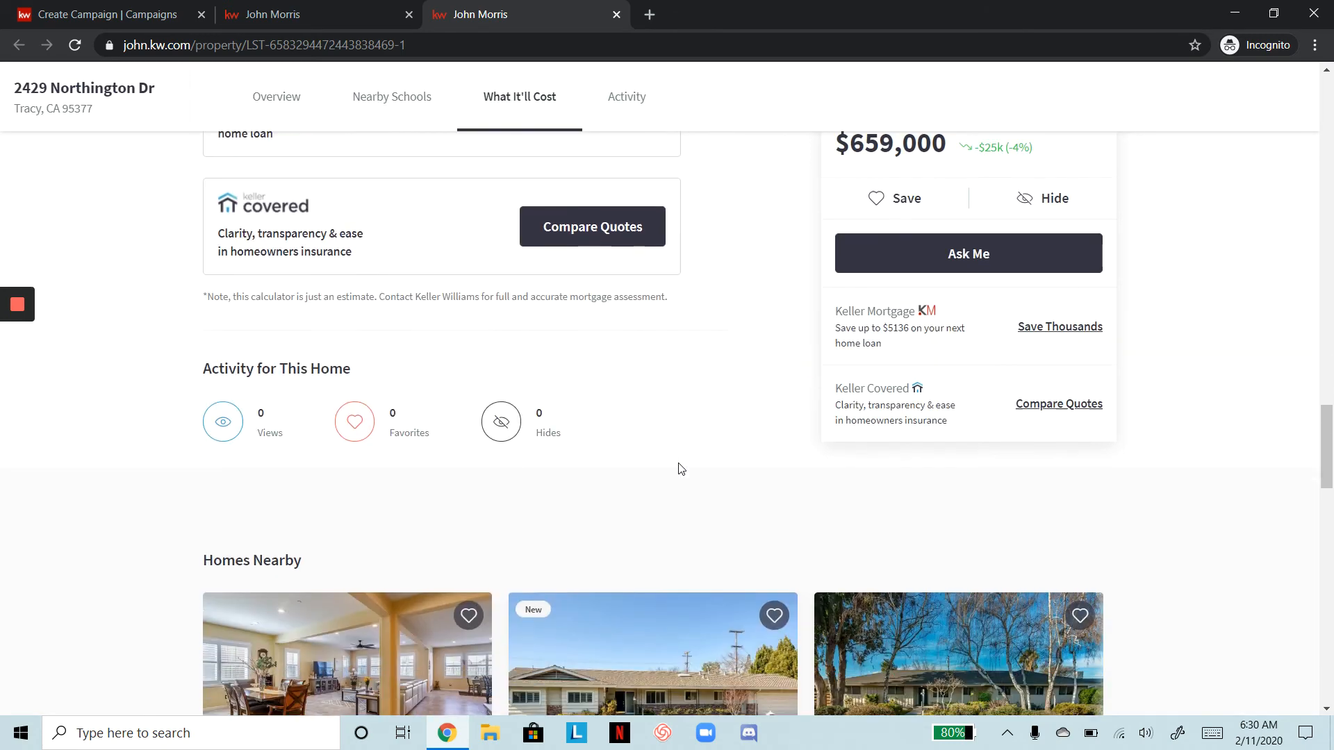
scroll(667, 208, "down", 5)
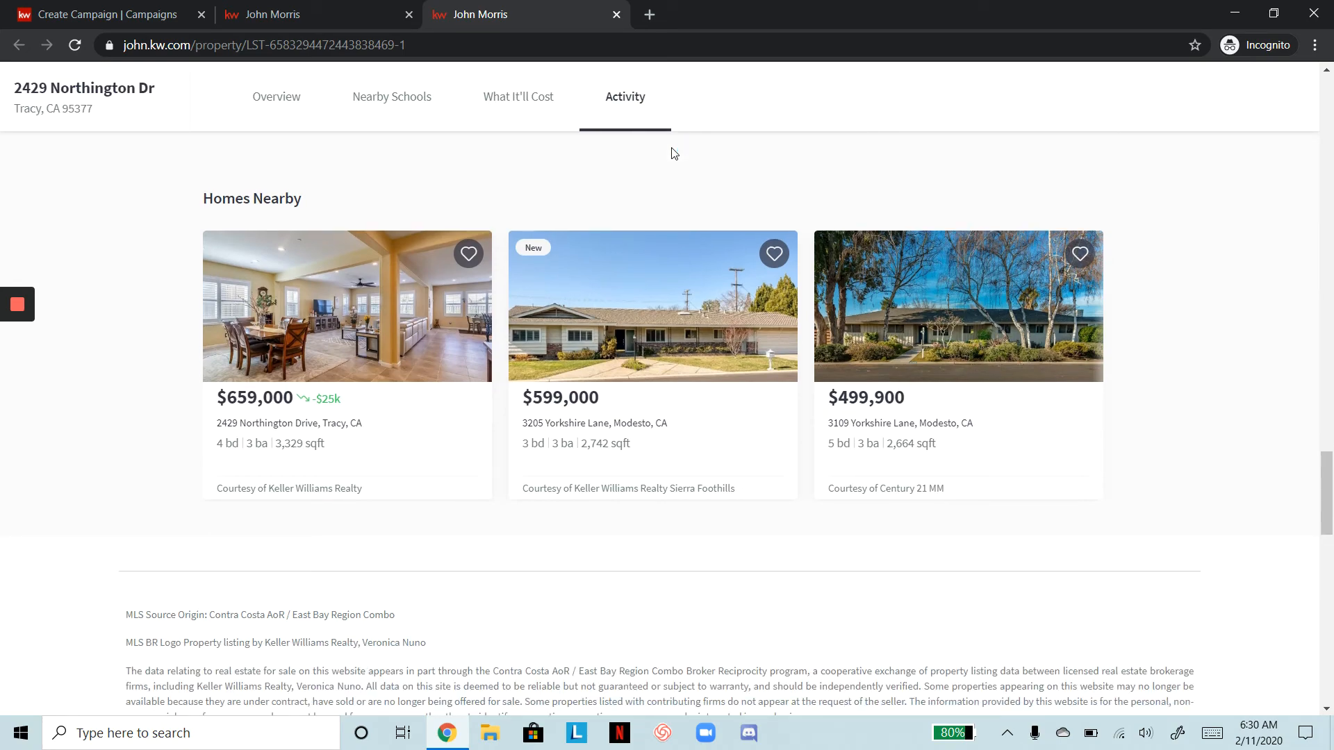
scroll(673, 153, "up", 20)
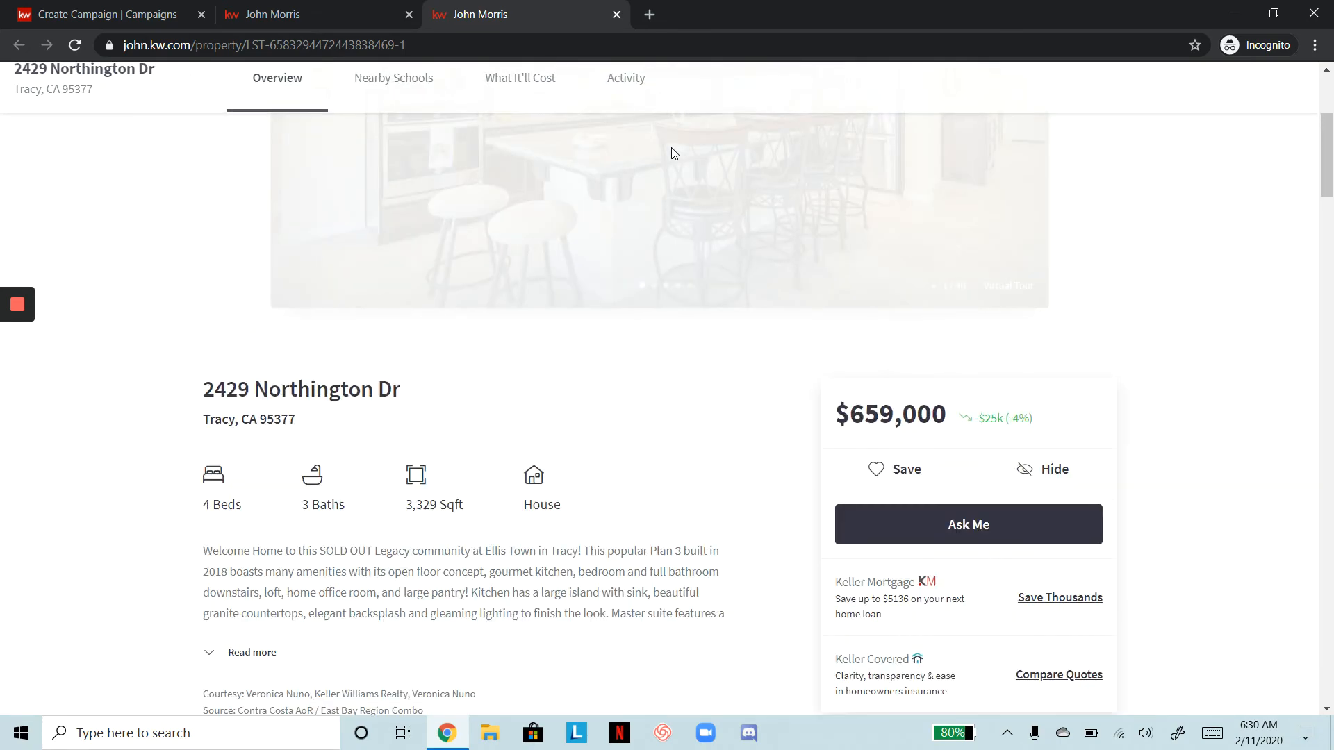
scroll(671, 147, "up", 5)
scroll(671, 148, "down", 5)
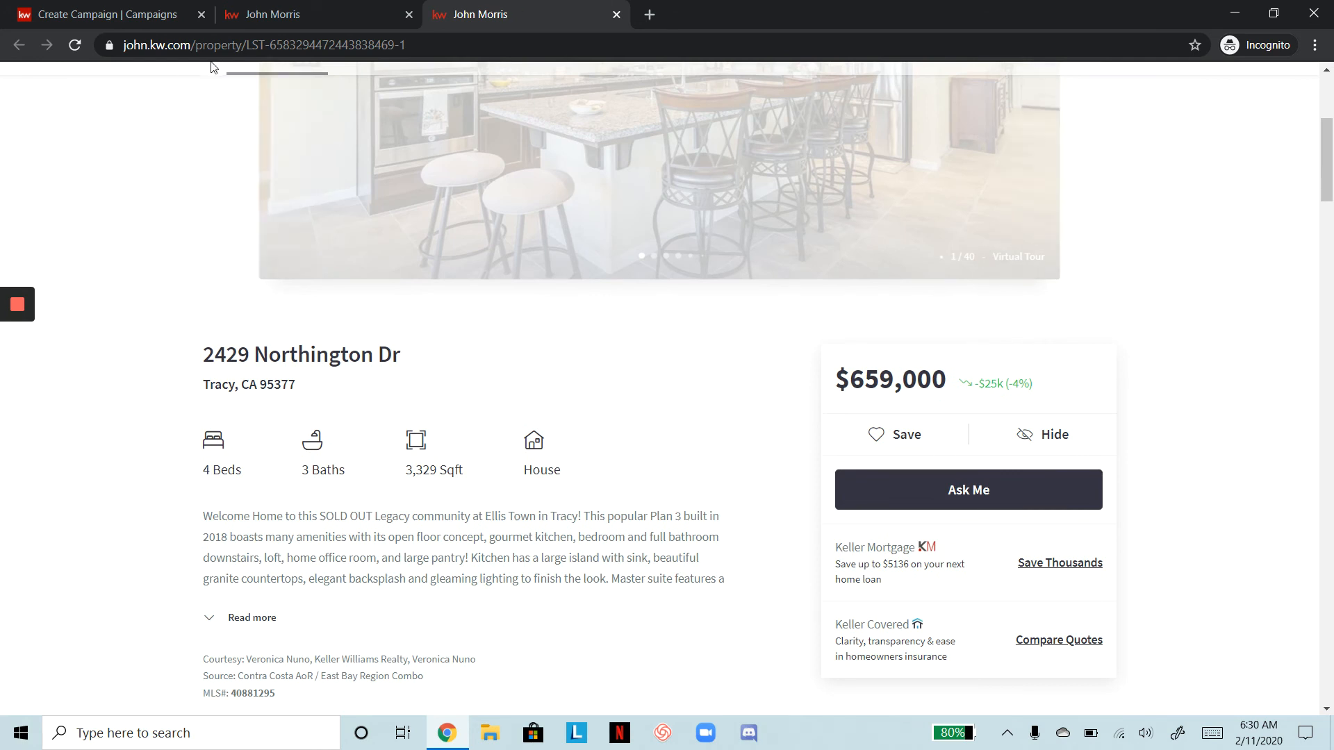
left_click(89, 6)
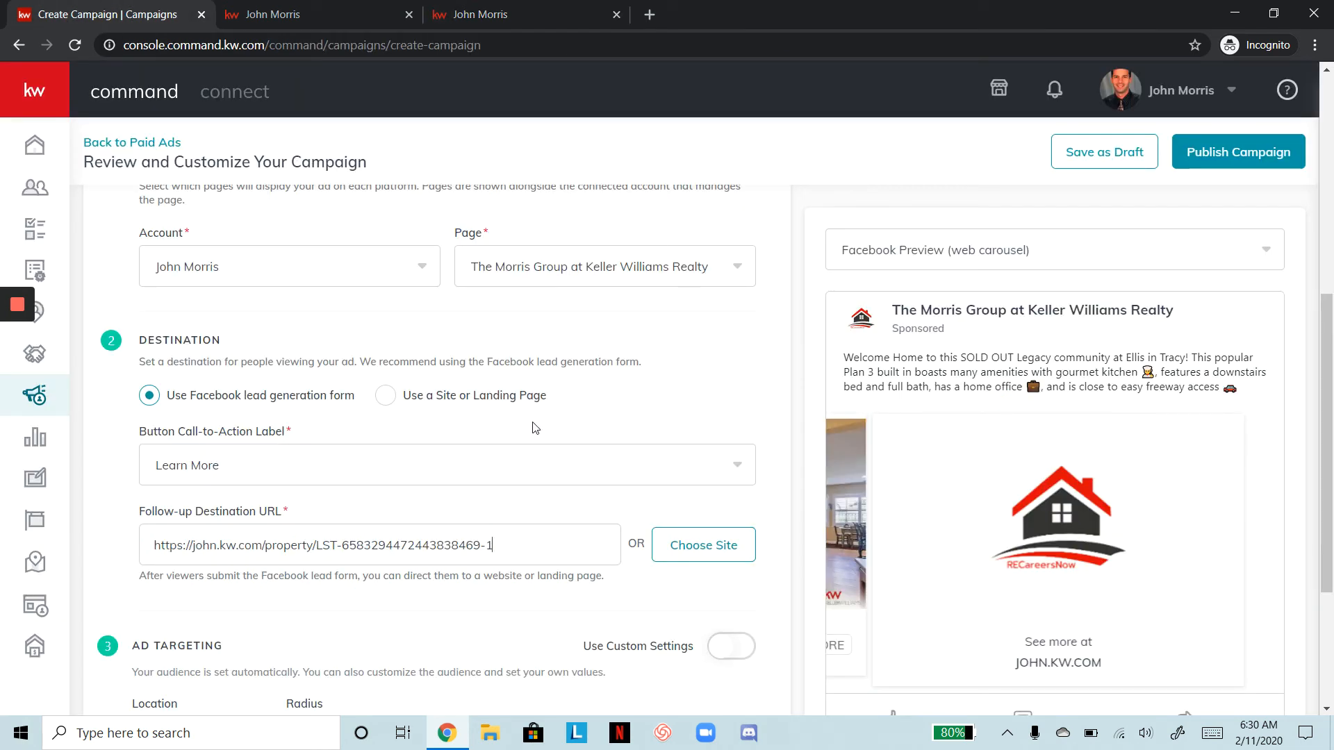
Turn on Use Custom Settings and set the ad's target location to Tracy, California
scroll(534, 424, "down", 4)
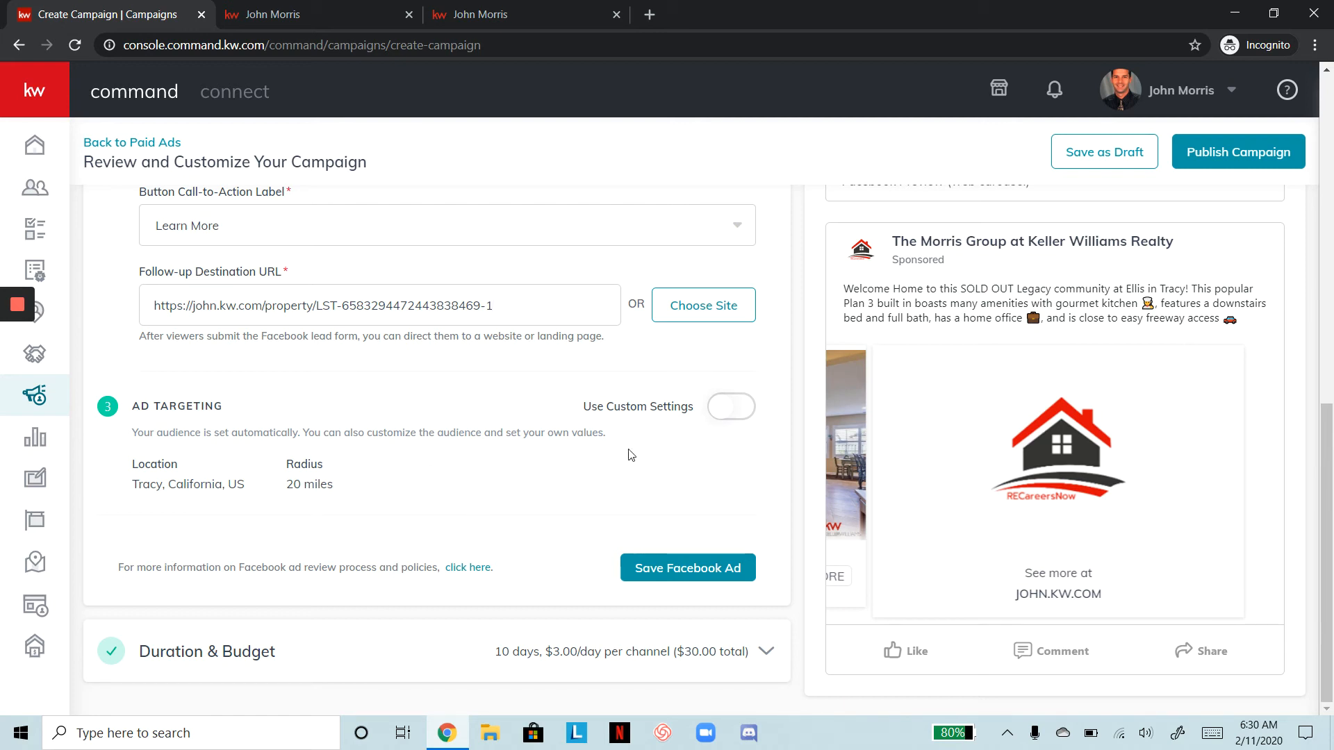
left_click(734, 405)
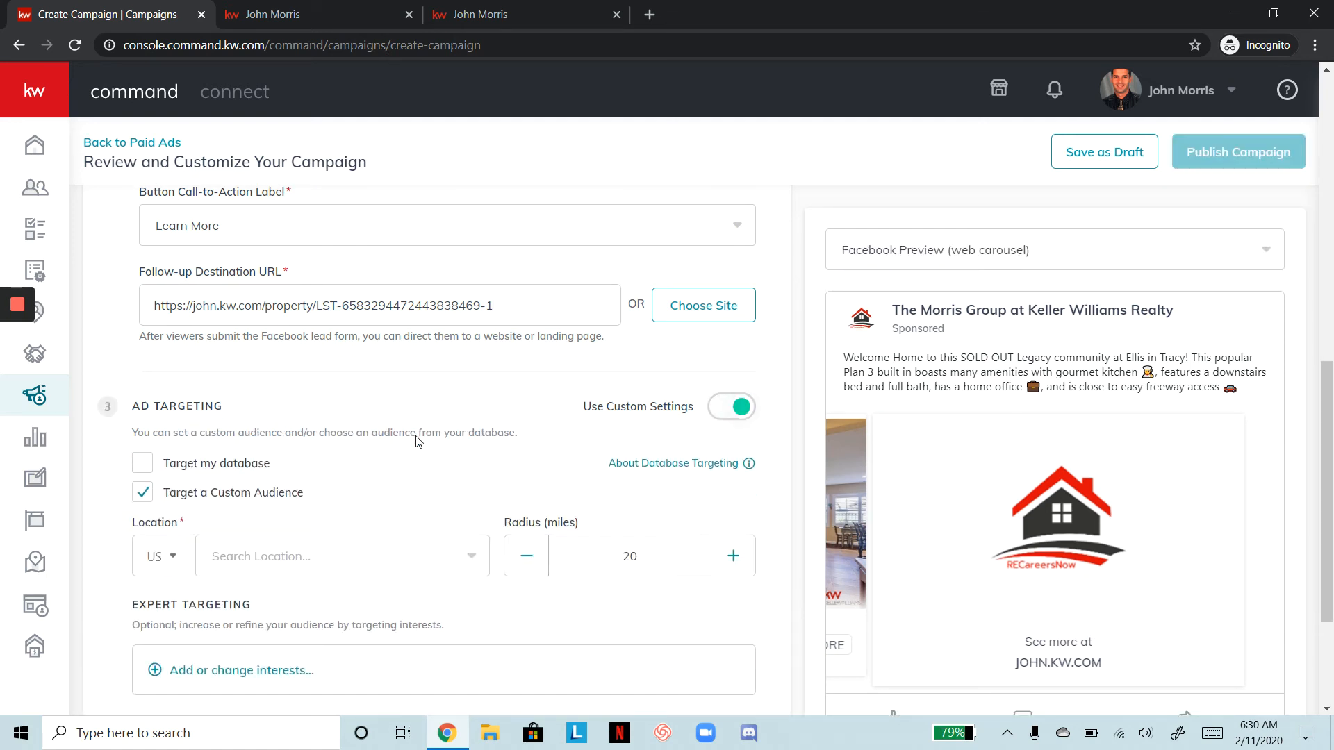
scroll(419, 443, "down", 3)
left_click(387, 382)
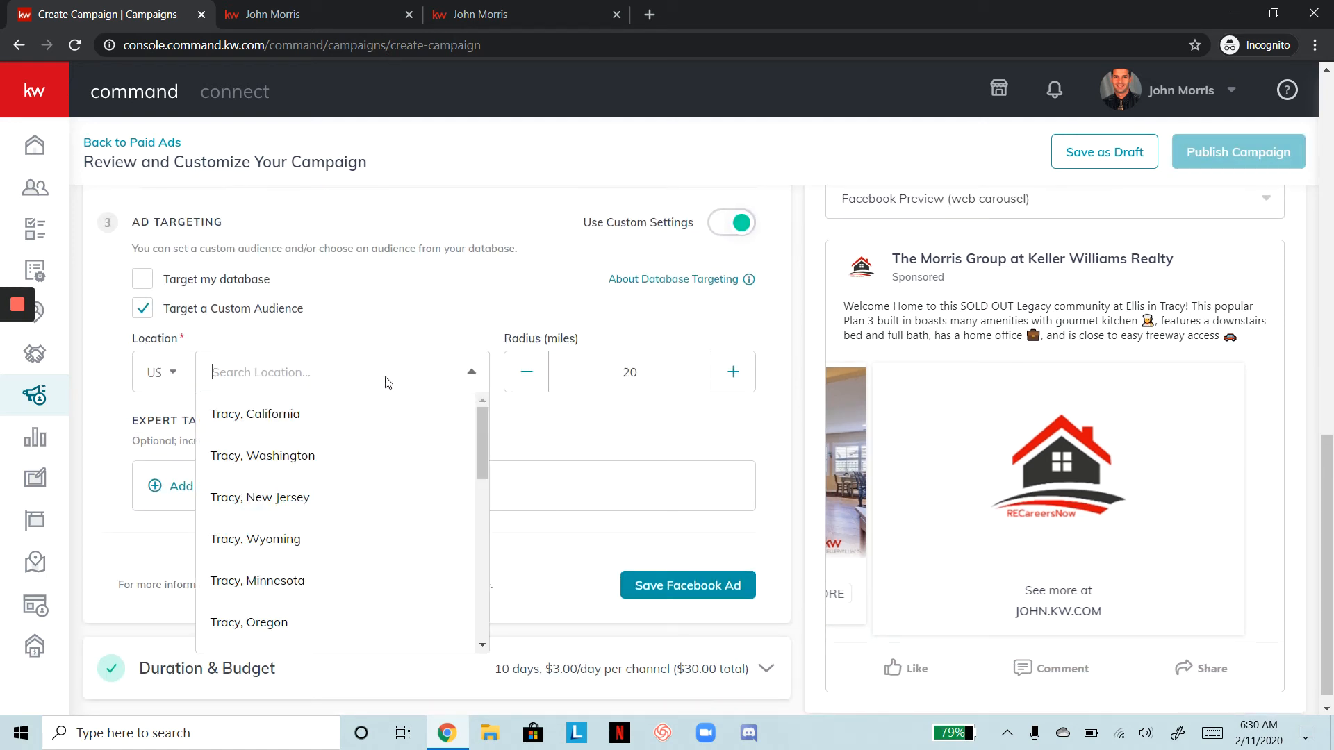
left_click(373, 414)
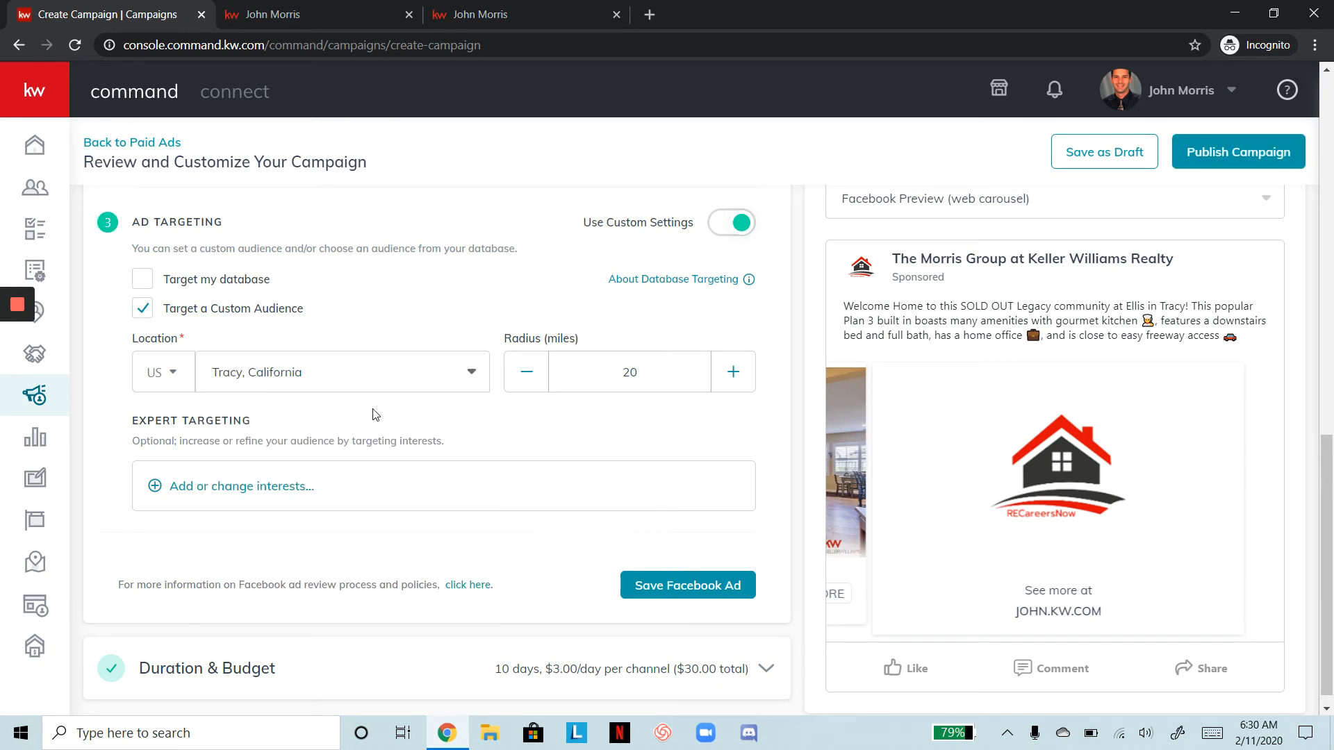
Increase the targeting radius to 30 miles
left_click(744, 380)
left_click(744, 381)
left_click(744, 380)
left_click(744, 381)
left_click(744, 380)
left_click(744, 381)
left_click(744, 381)
left_click(744, 381)
left_click(744, 381)
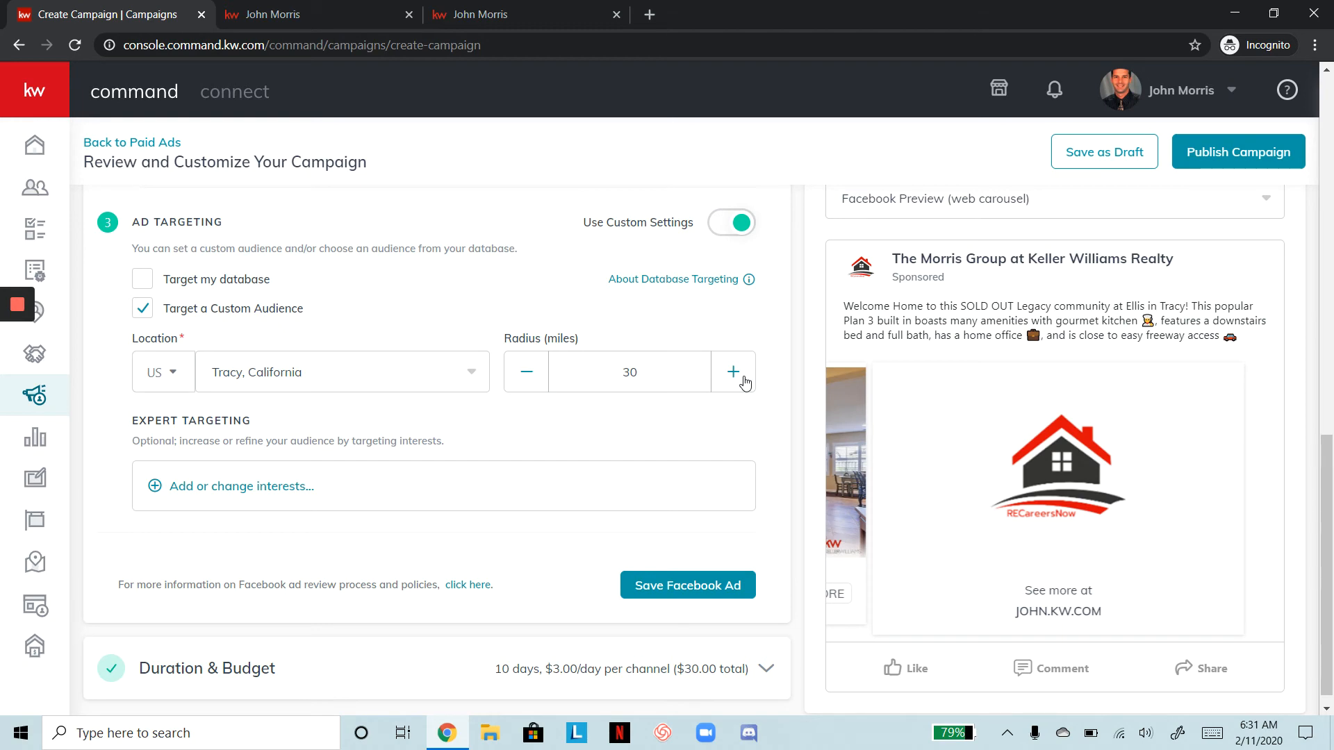
Open the Expert Targeting interest picker, try a 'boater' search, then clear it
left_click(230, 488)
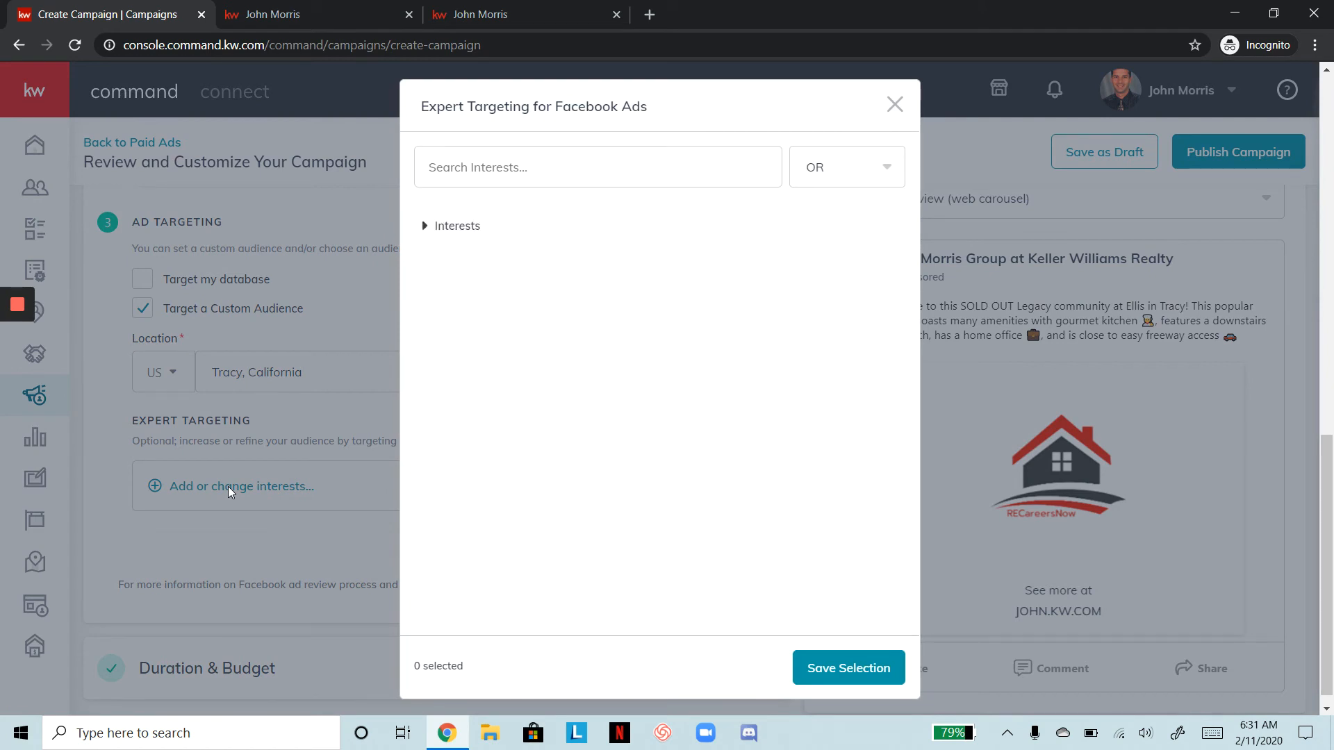
left_click(535, 173)
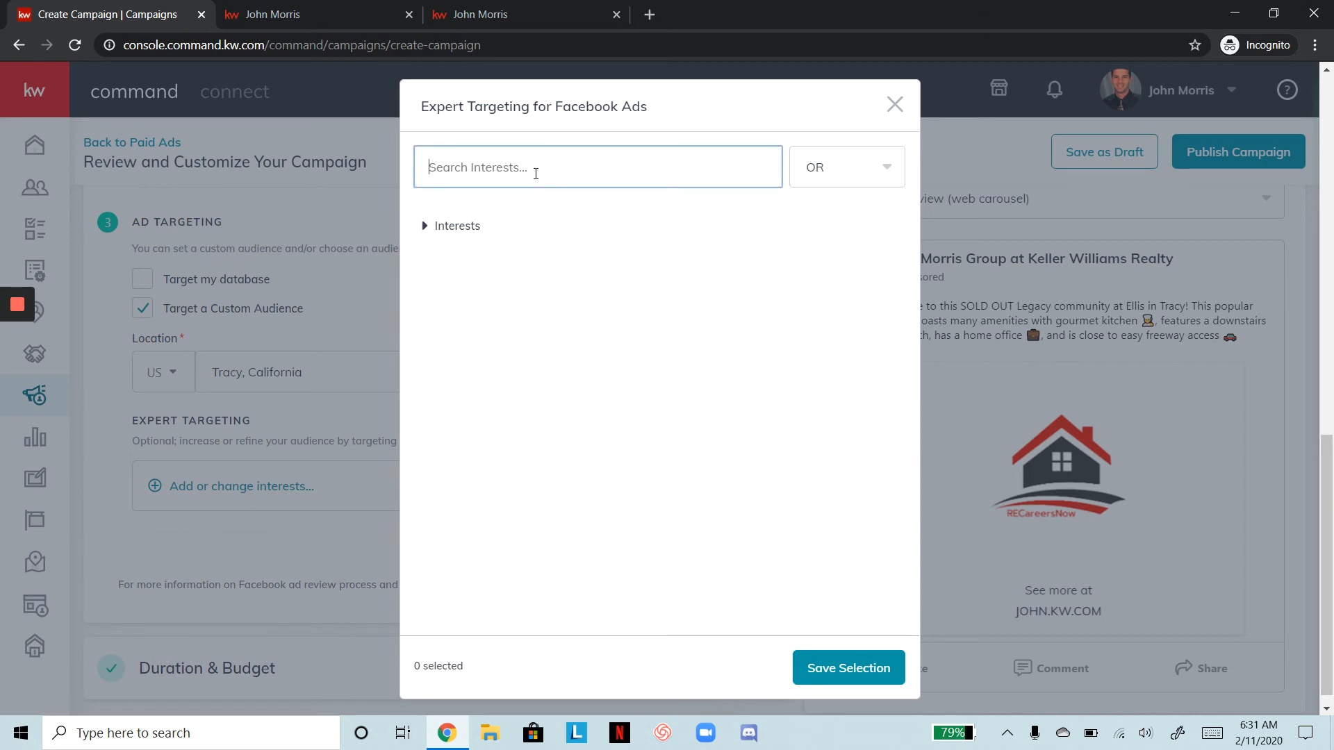
type("boater")
key("BackSpace")
key("BackSpace")
key("BackSpace")
key("BackSpace")
key("BackSpace")
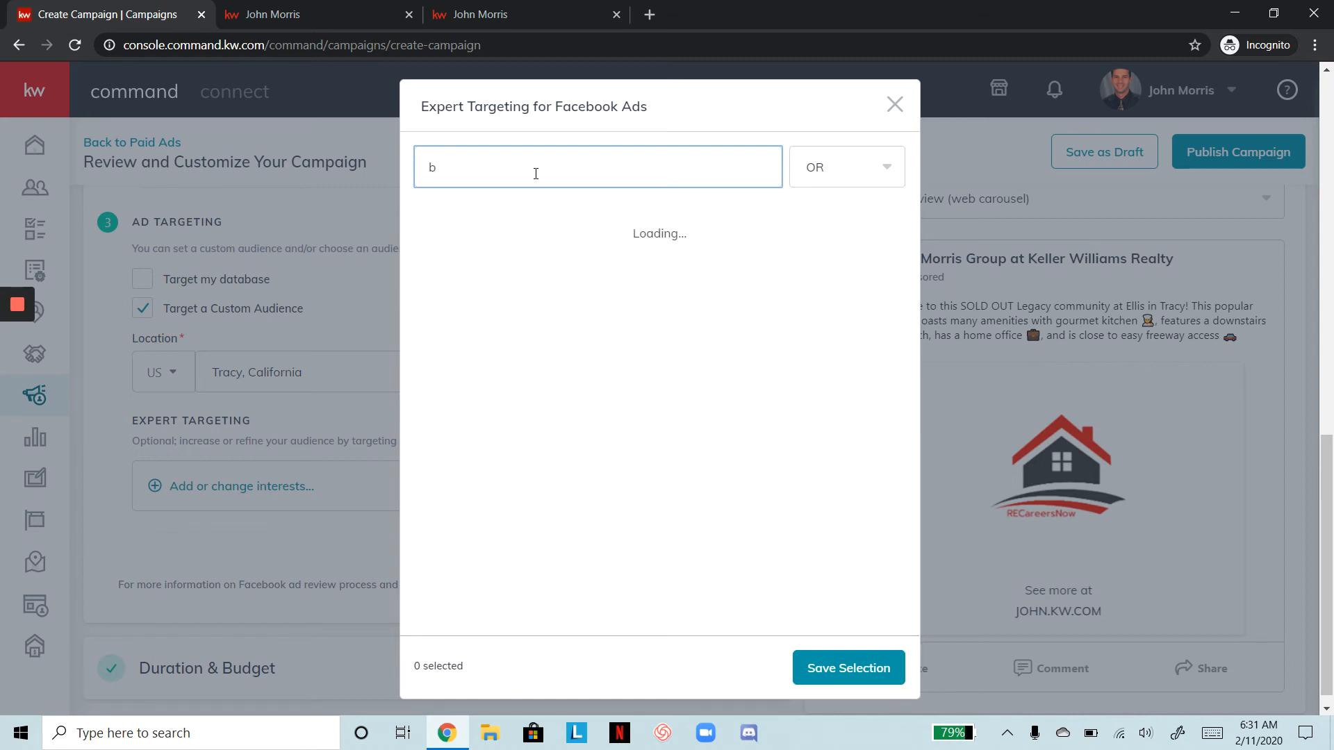
key("BackSpace")
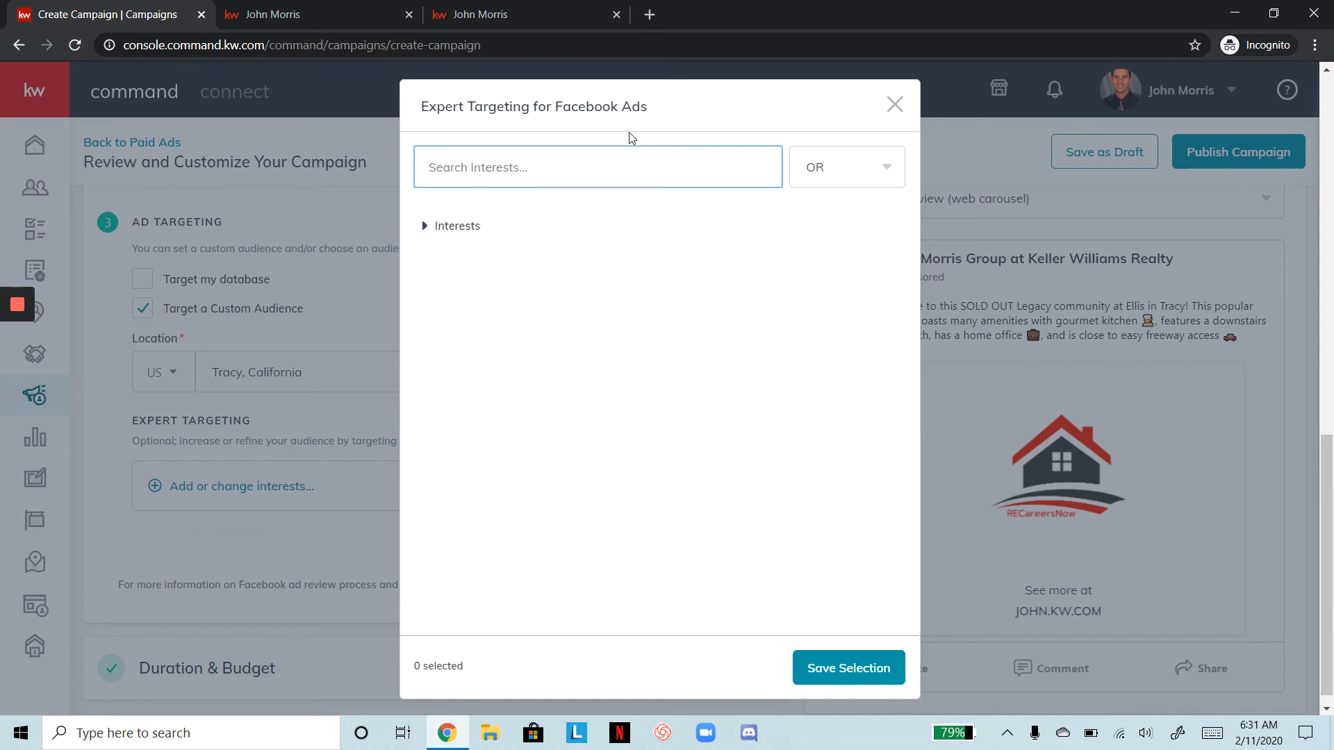
left_click(460, 229)
Expand the Interests category, browse its full list, and close the picker without selecting anything
left_click(442, 237)
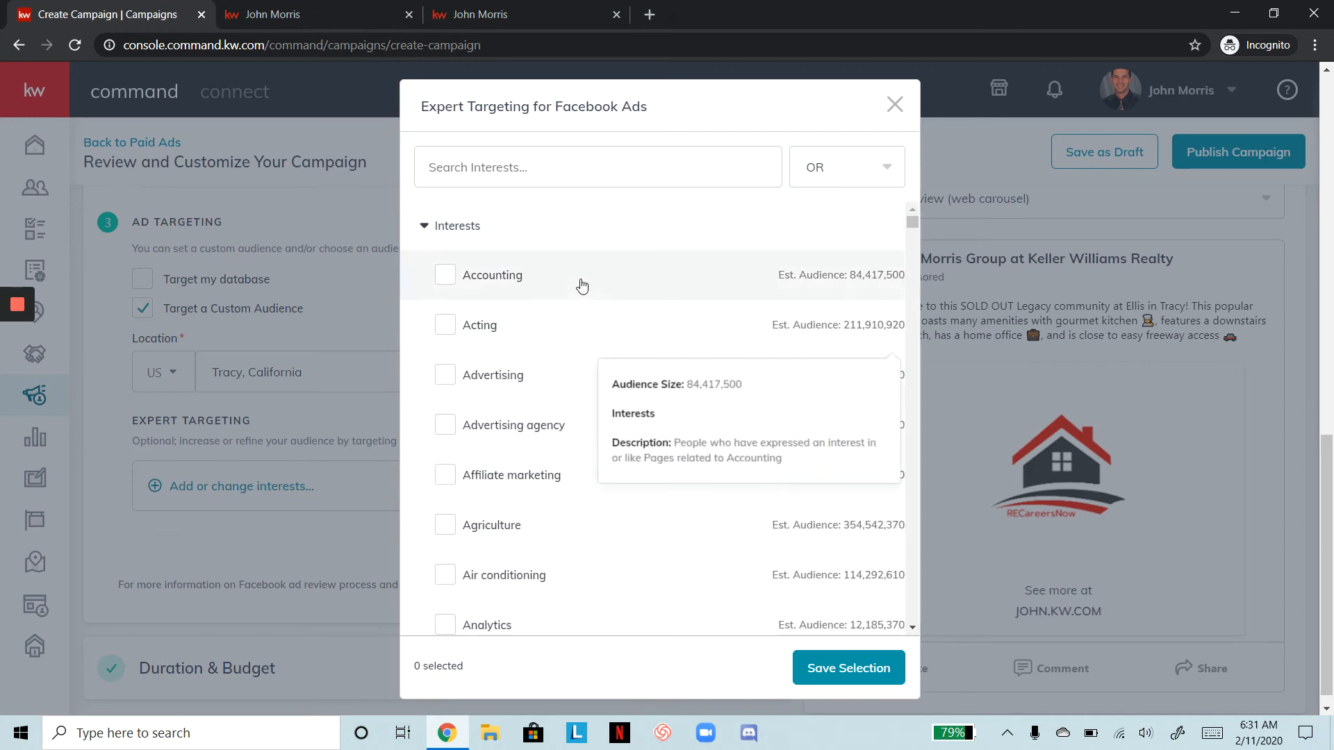
scroll(582, 285, "down", 1)
scroll(582, 285, "down", 7)
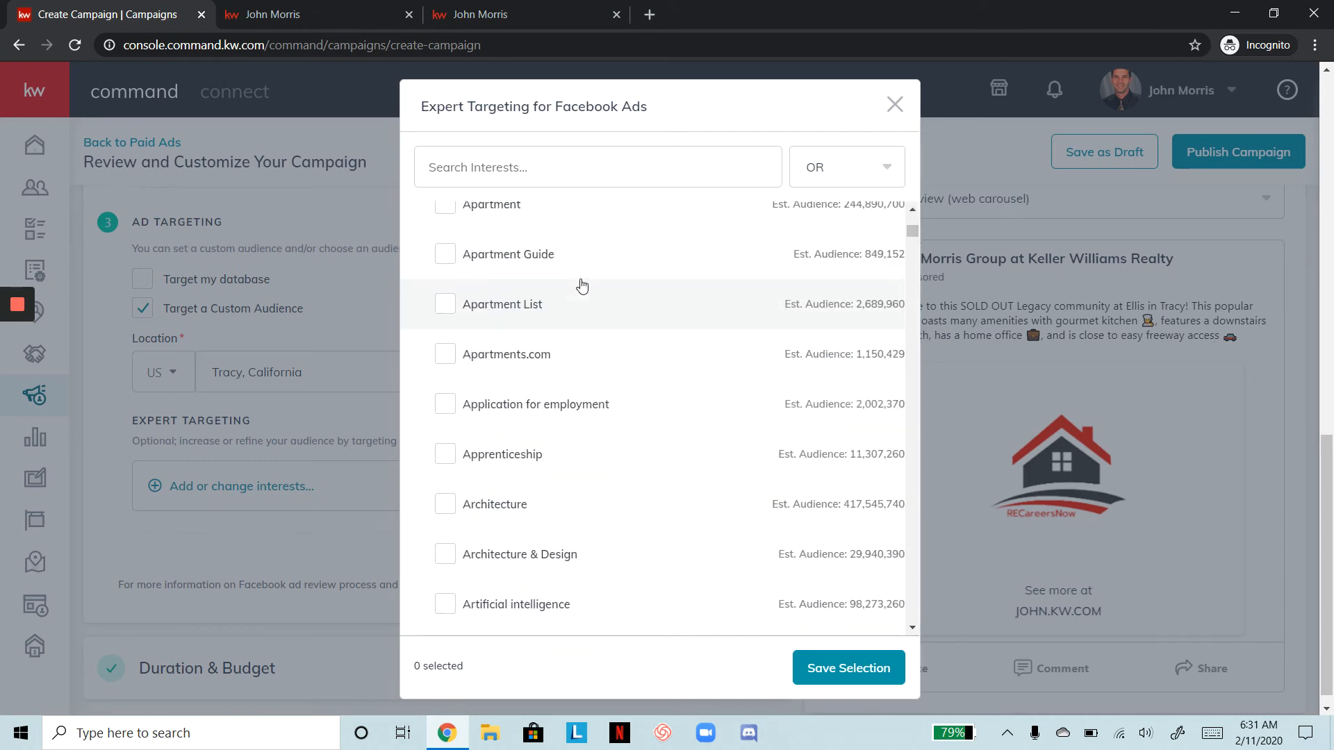
scroll(582, 285, "down", 5)
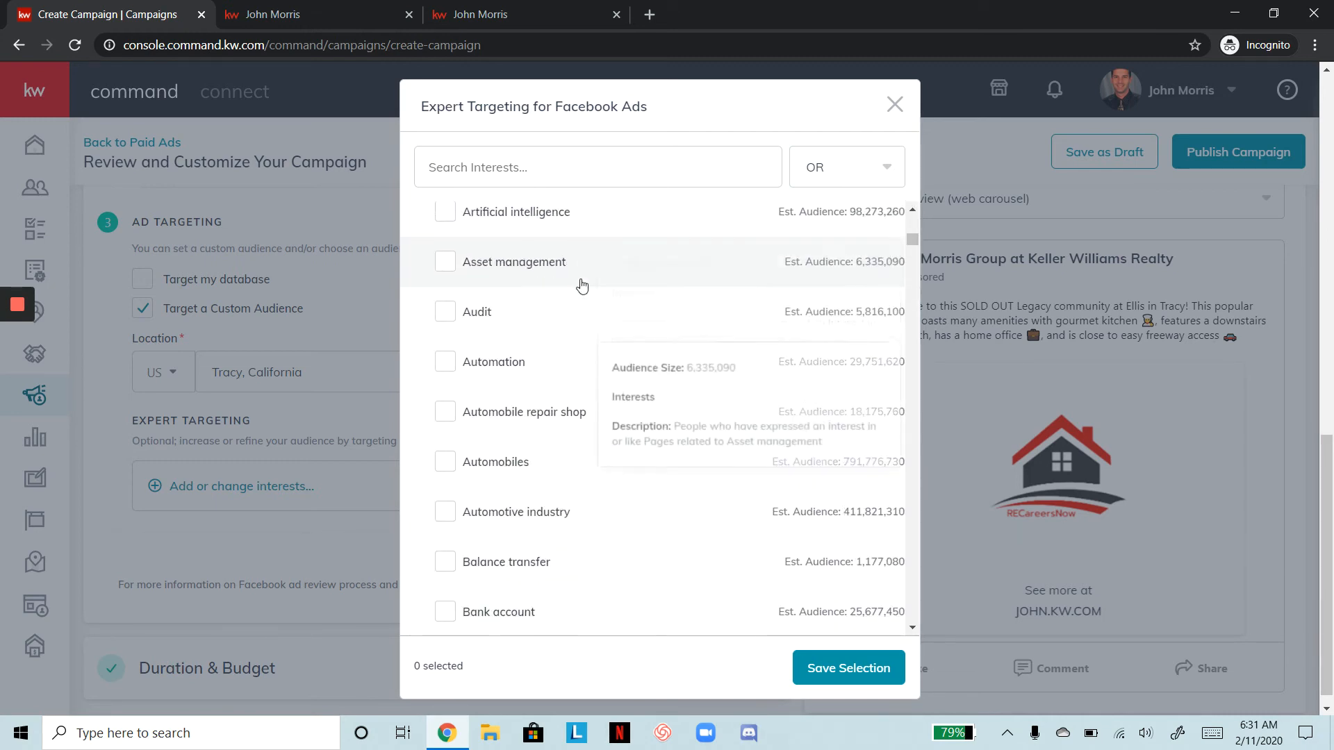
scroll(582, 285, "down", 5)
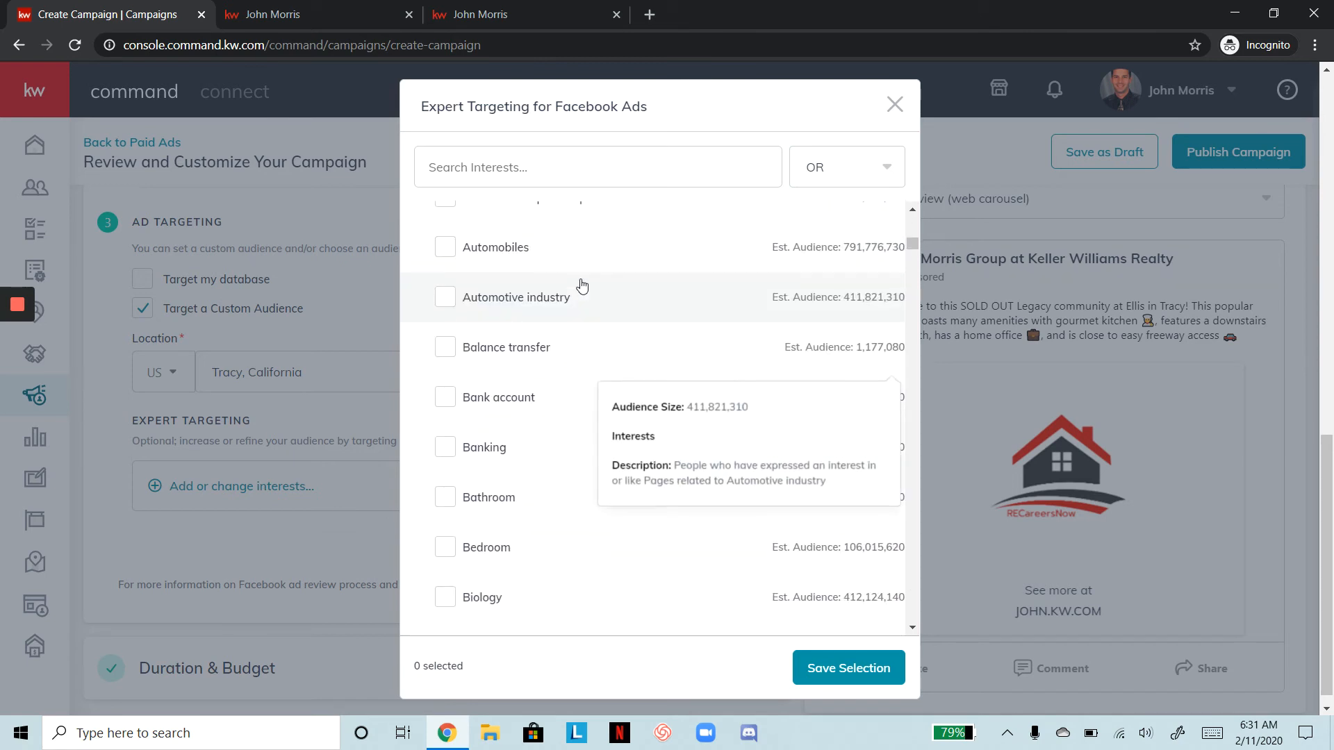
scroll(582, 285, "down", 5)
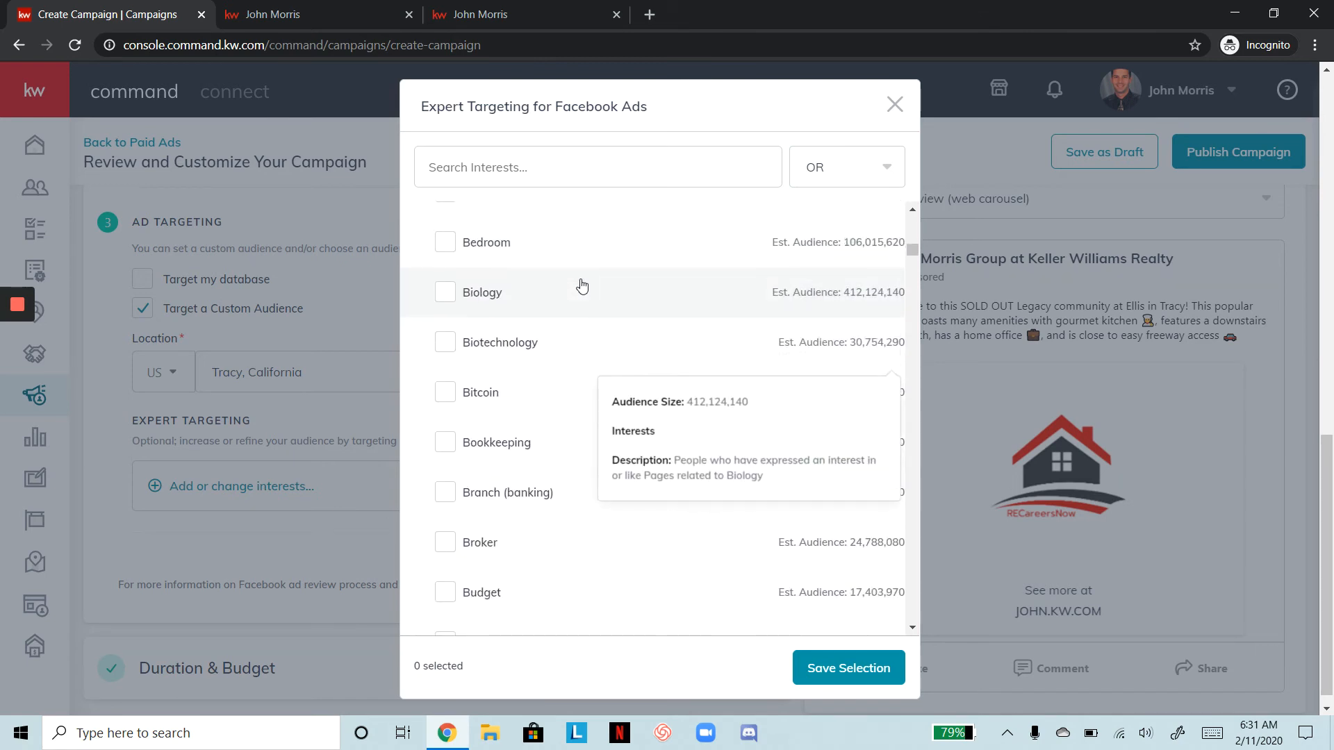
scroll(582, 285, "down", 5)
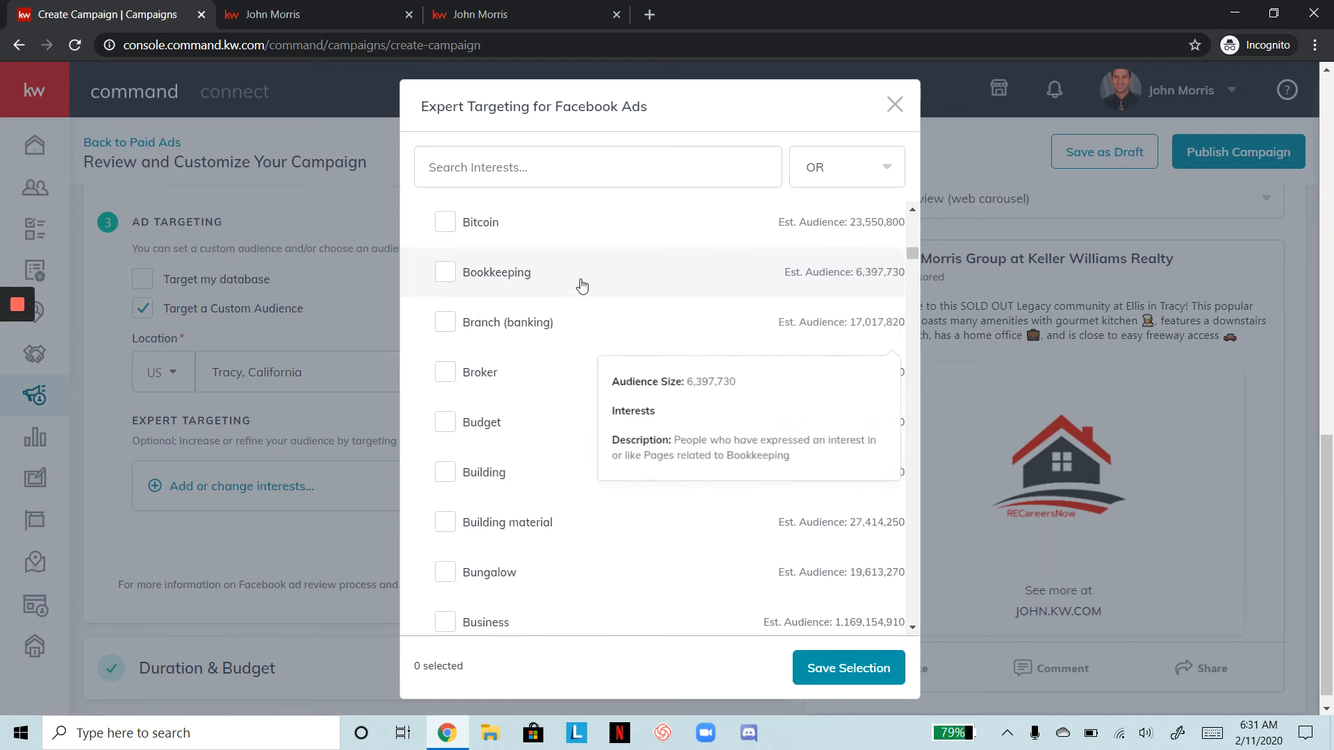
scroll(582, 285, "down", 5)
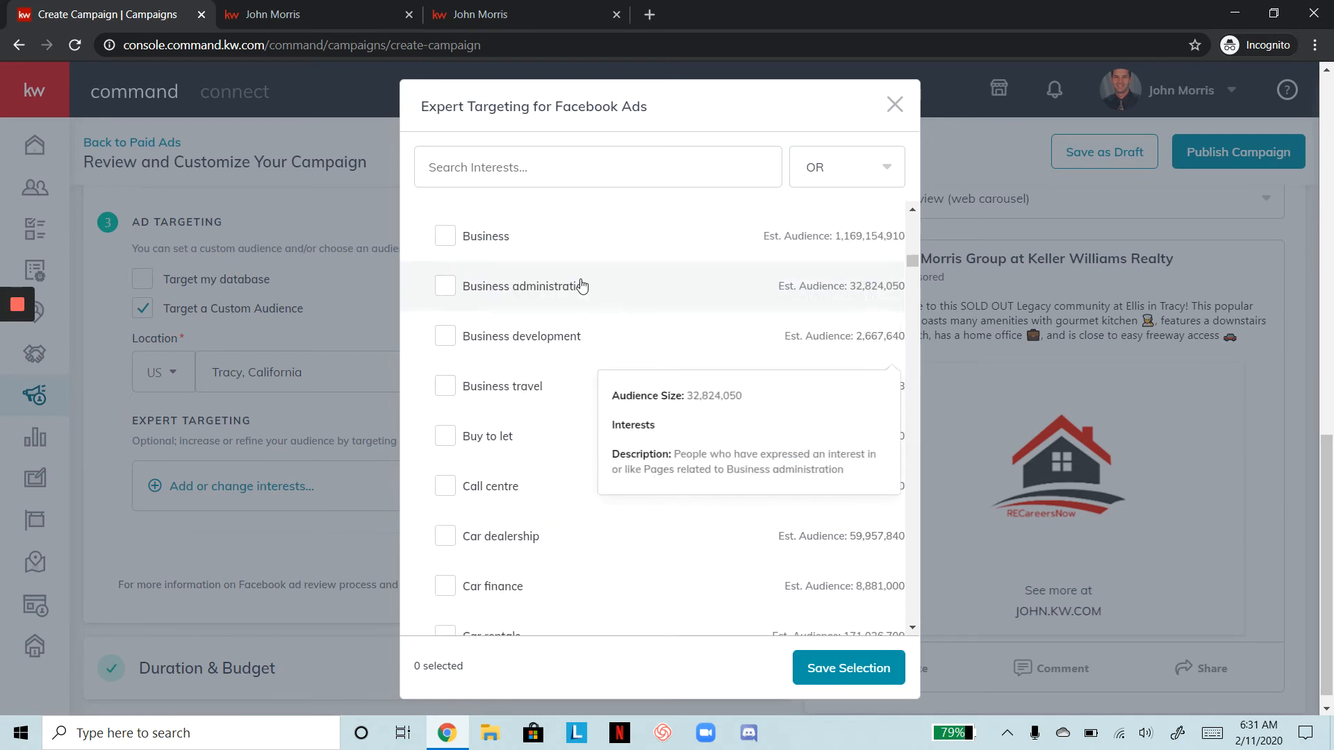
scroll(582, 285, "down", 4)
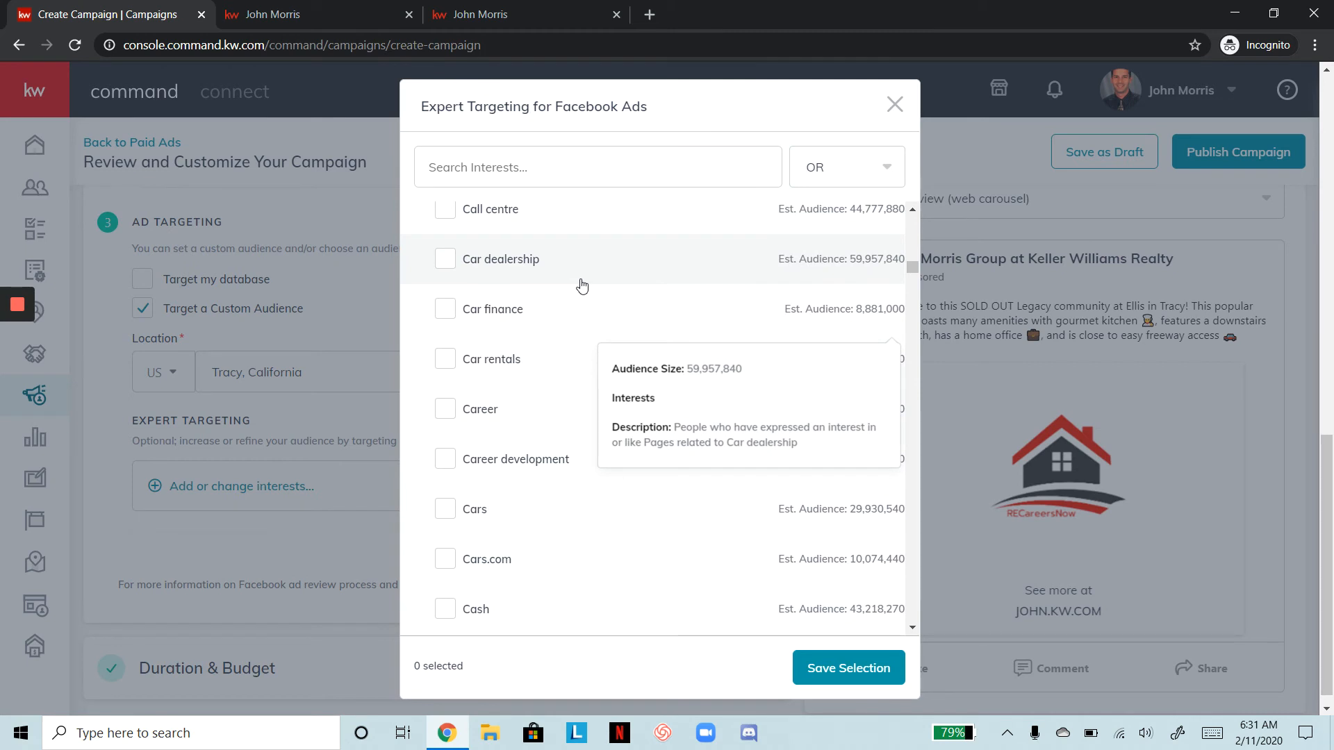
scroll(582, 284, "up", 3)
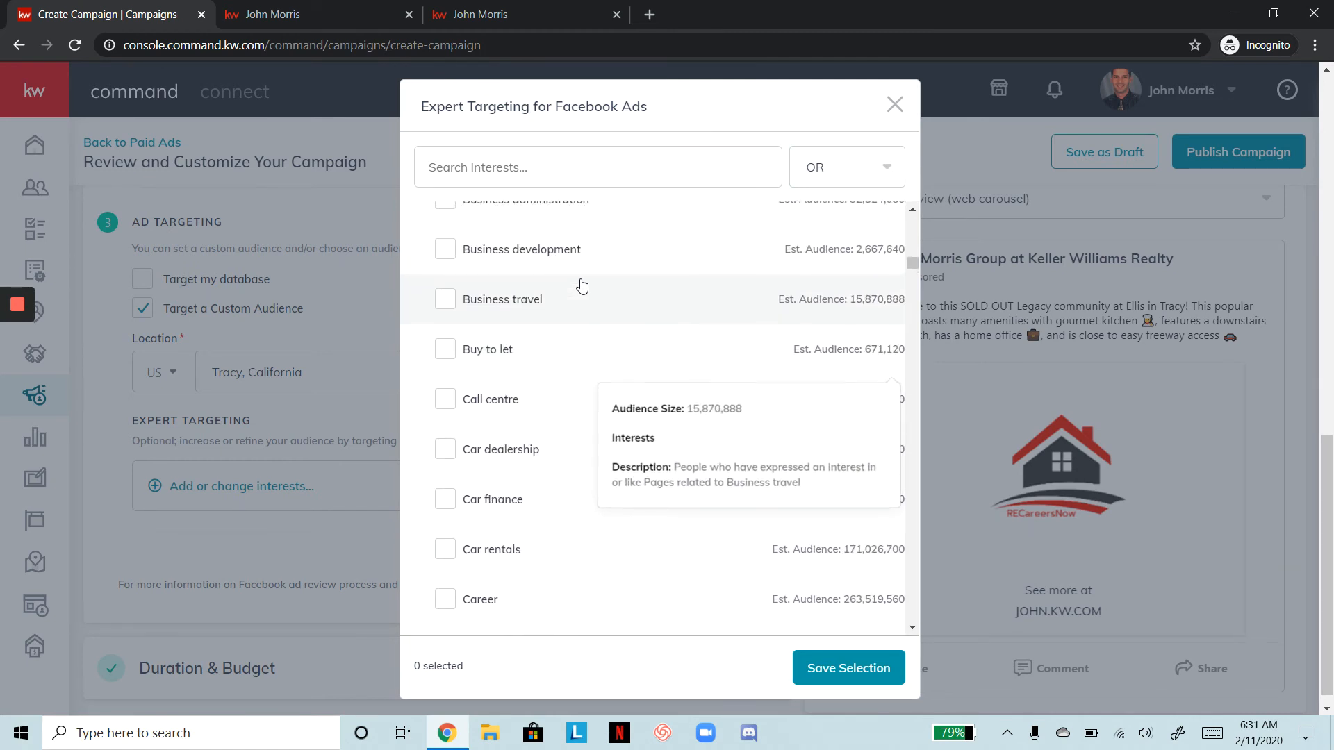
scroll(582, 285, "up", 5)
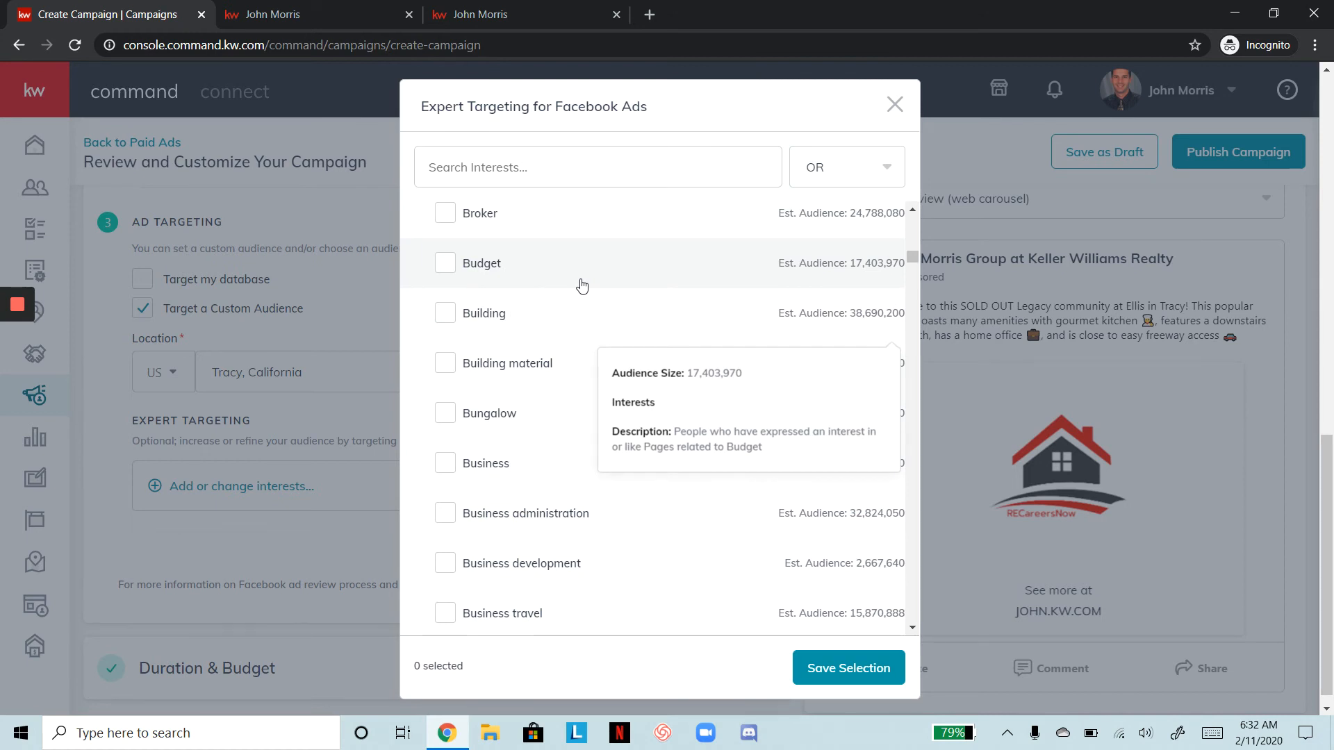
scroll(582, 284, "down", 10)
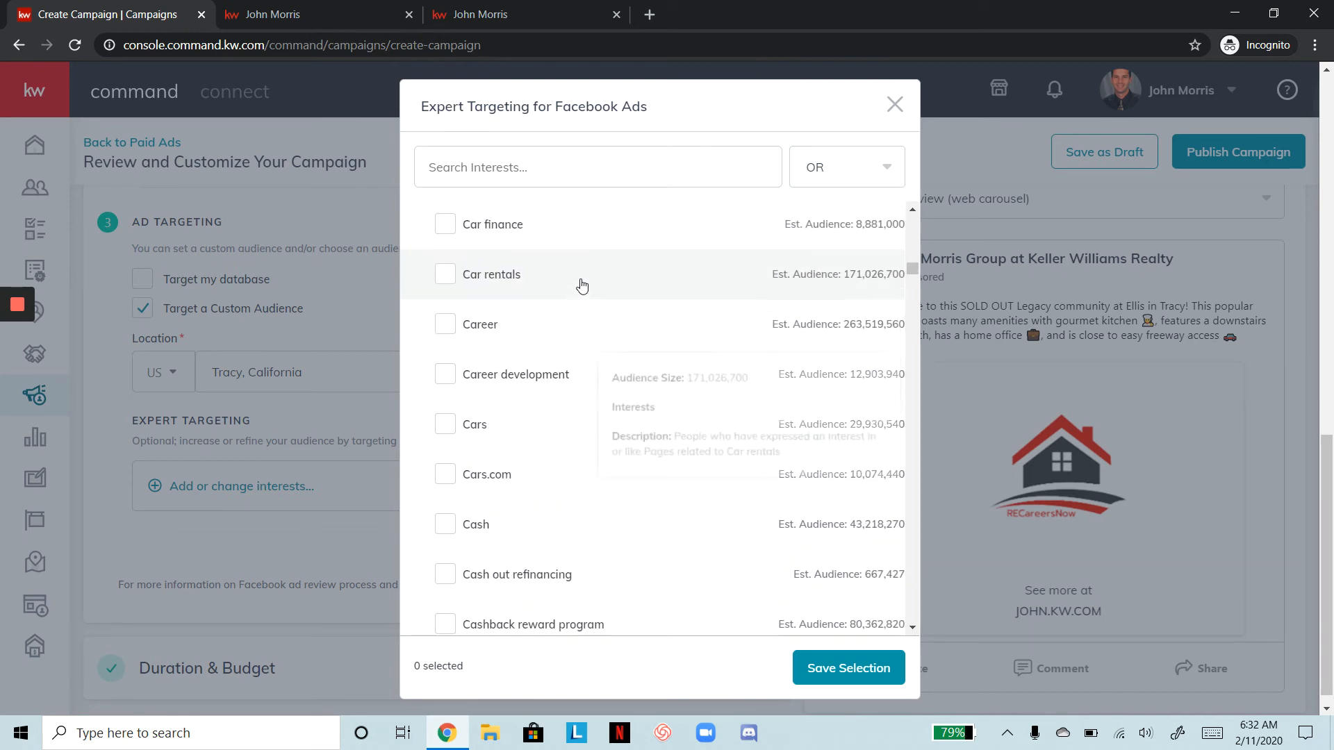
scroll(582, 285, "down", 2)
scroll(583, 284, "down", 3)
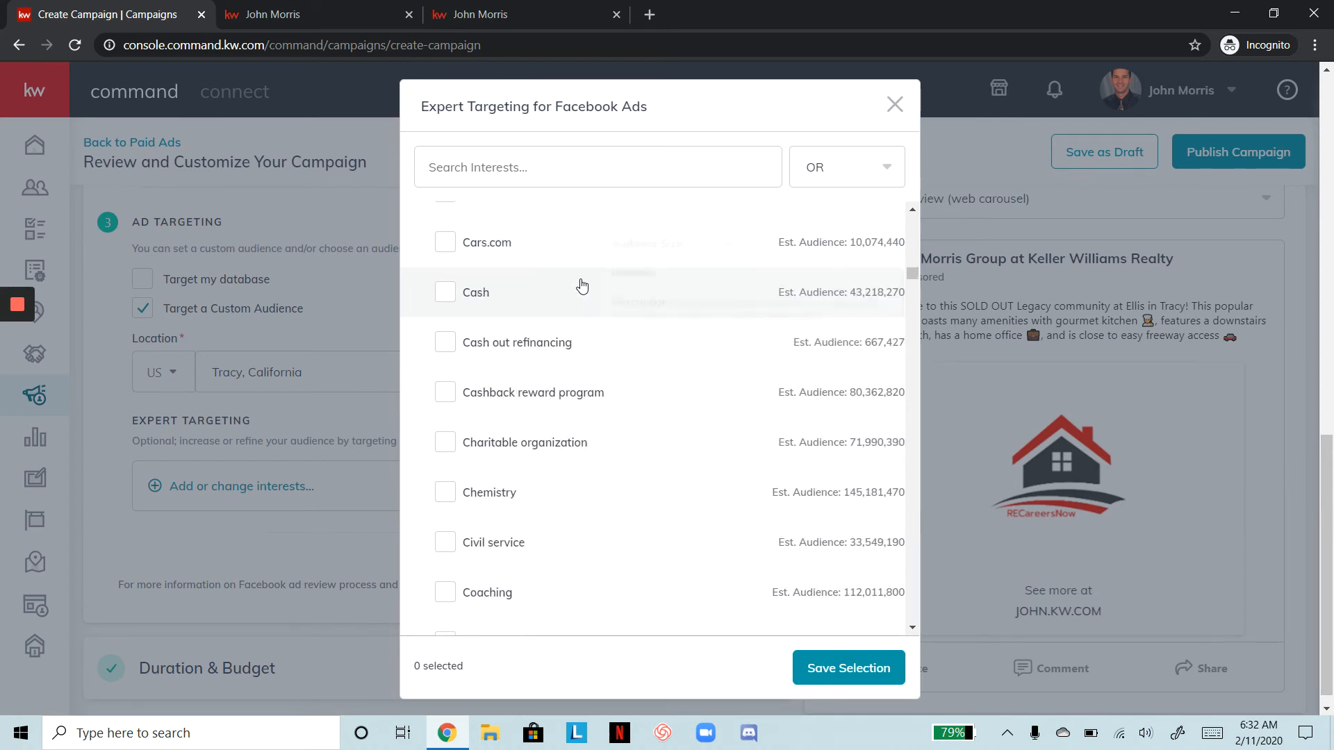
scroll(583, 285, "down", 5)
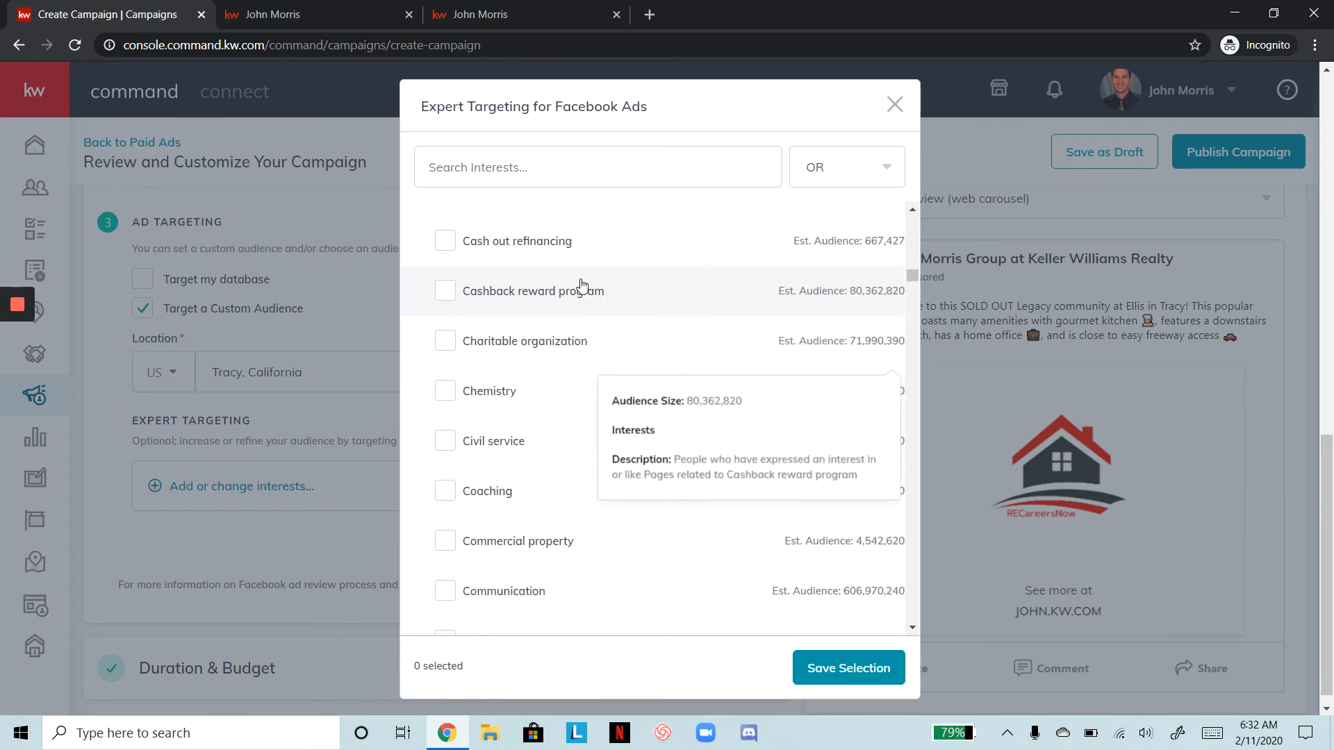
scroll(582, 285, "down", 3)
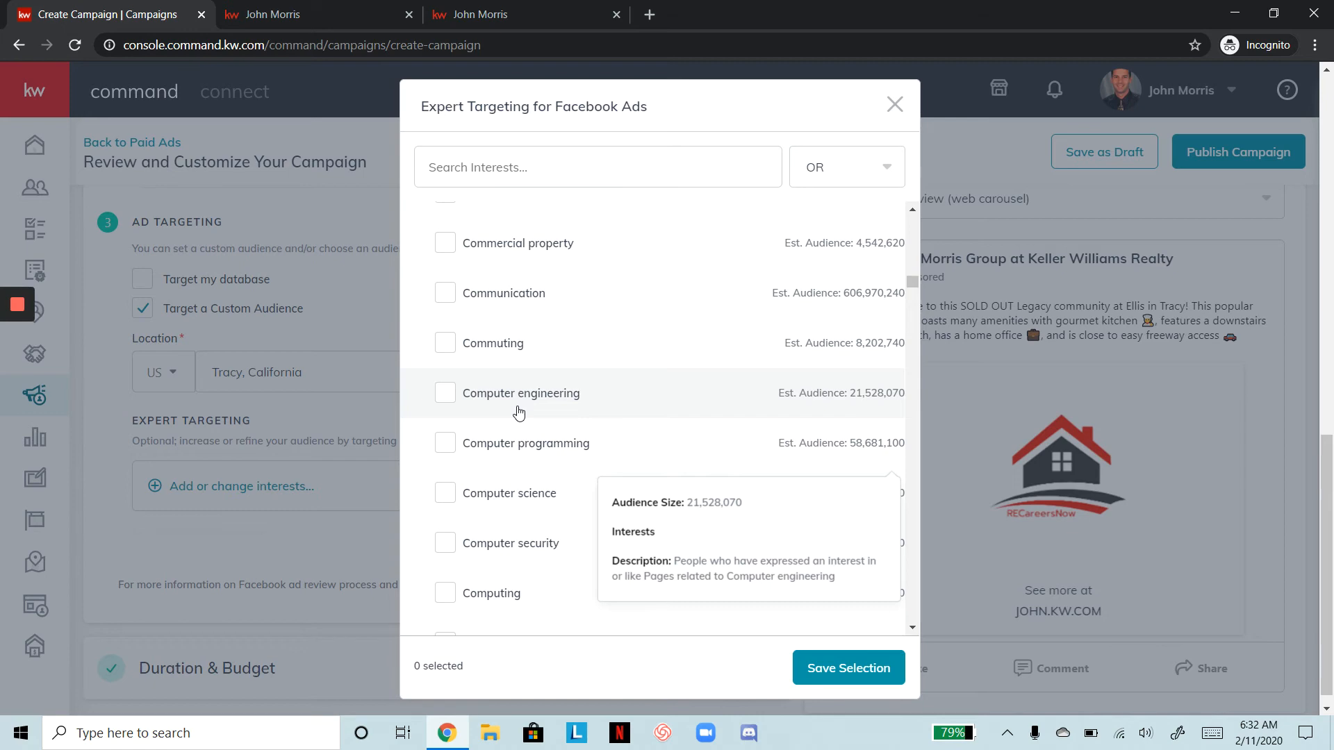
left_click(894, 105)
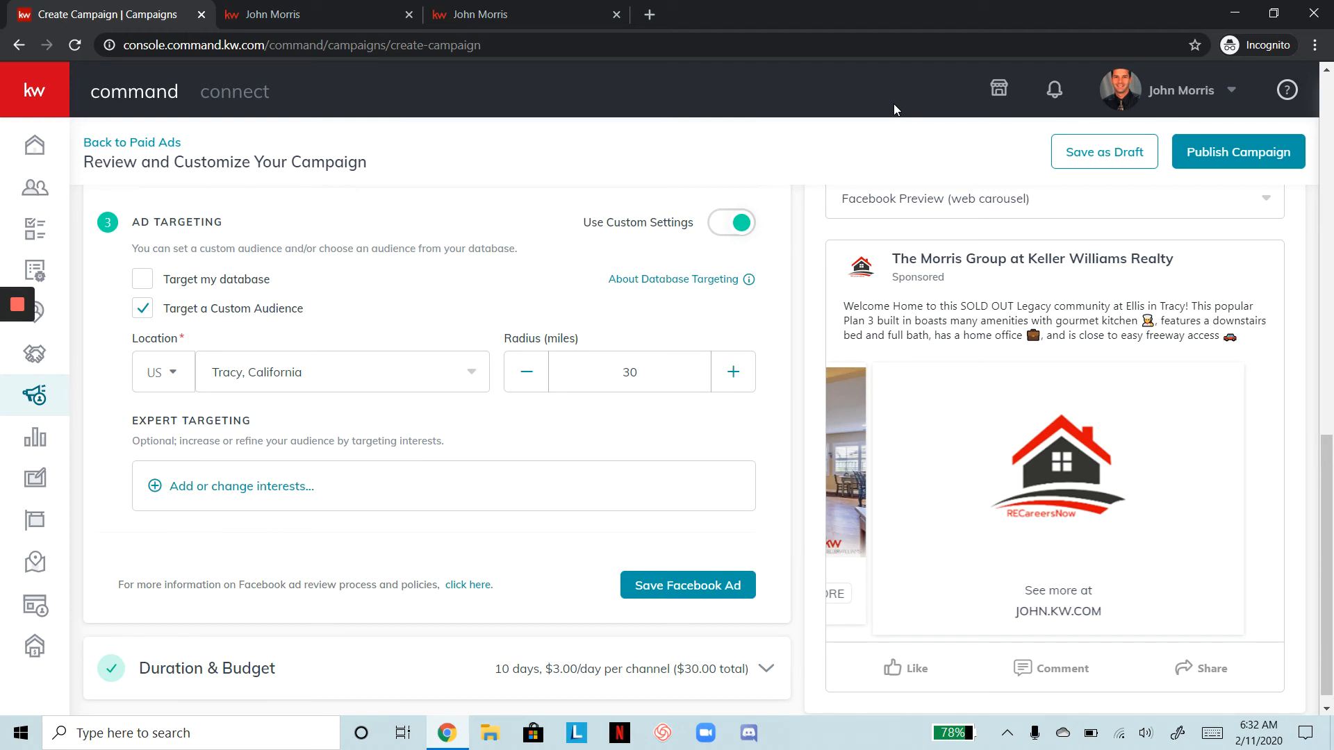
Reopen the Expert Targeting interest picker from 'Add or change interests...'
left_click(276, 487)
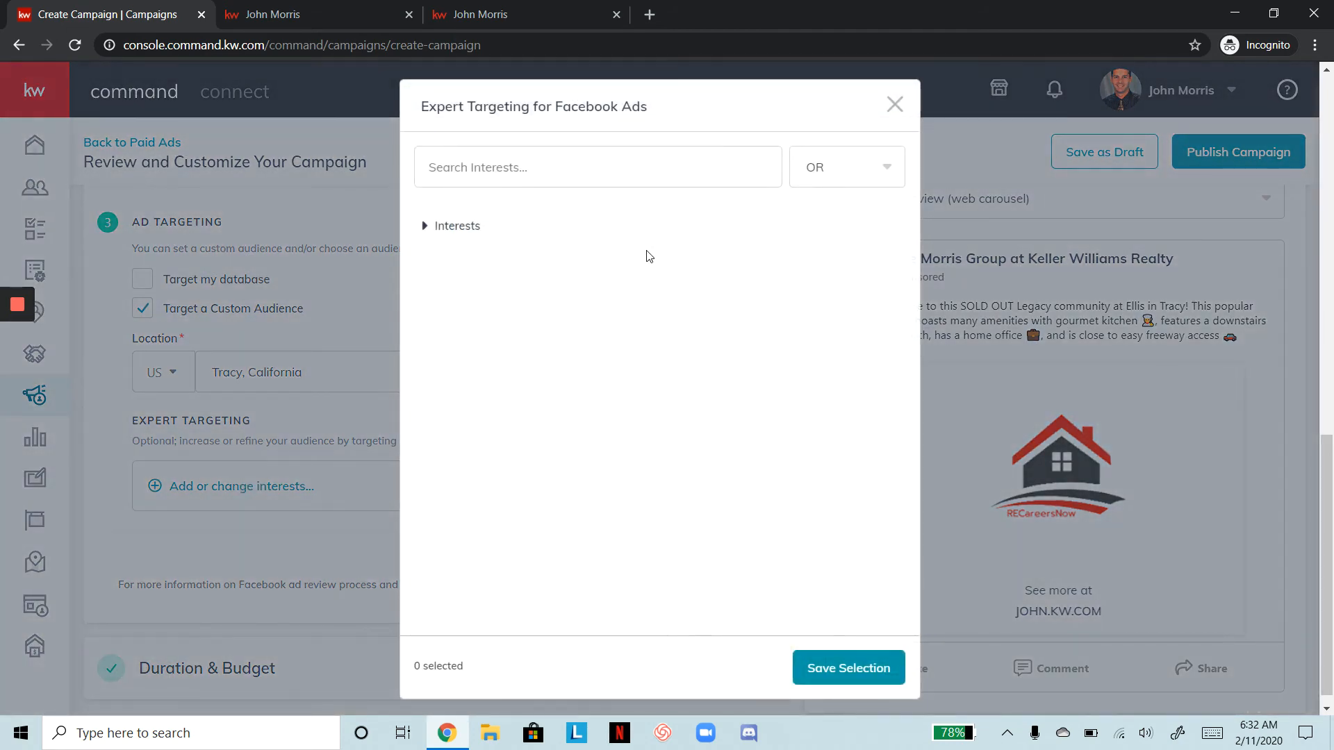
Search 'zillow', select Zillow and Premier Agent - Zillow & Trulia, then search 'remax'
left_click(480, 168)
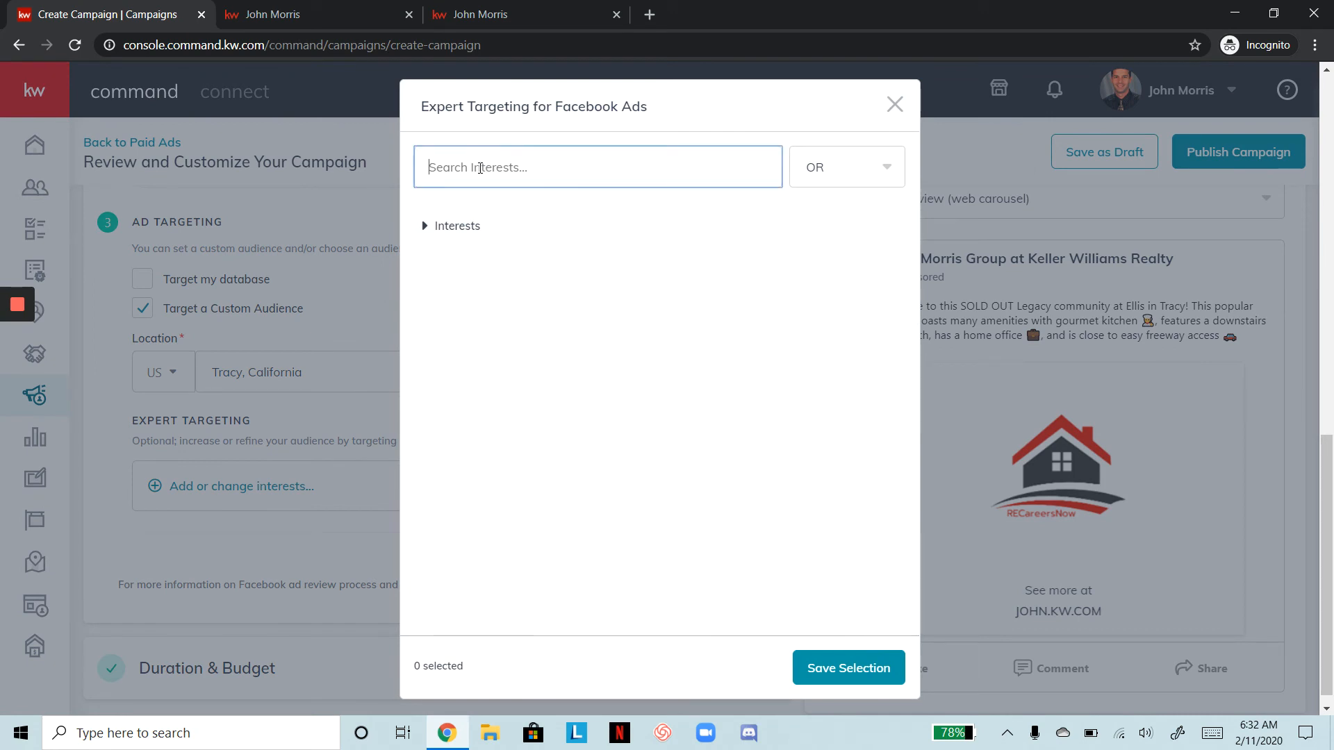
type("zillow")
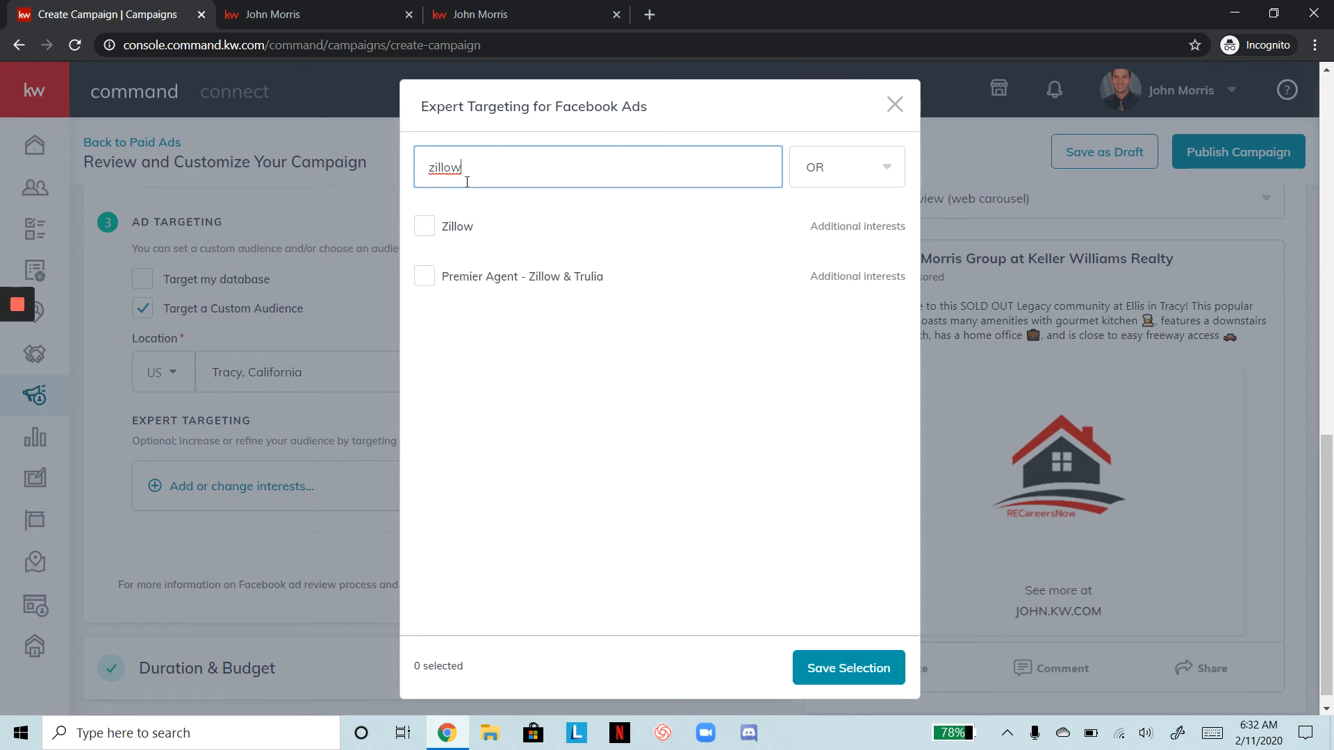
left_click(427, 228)
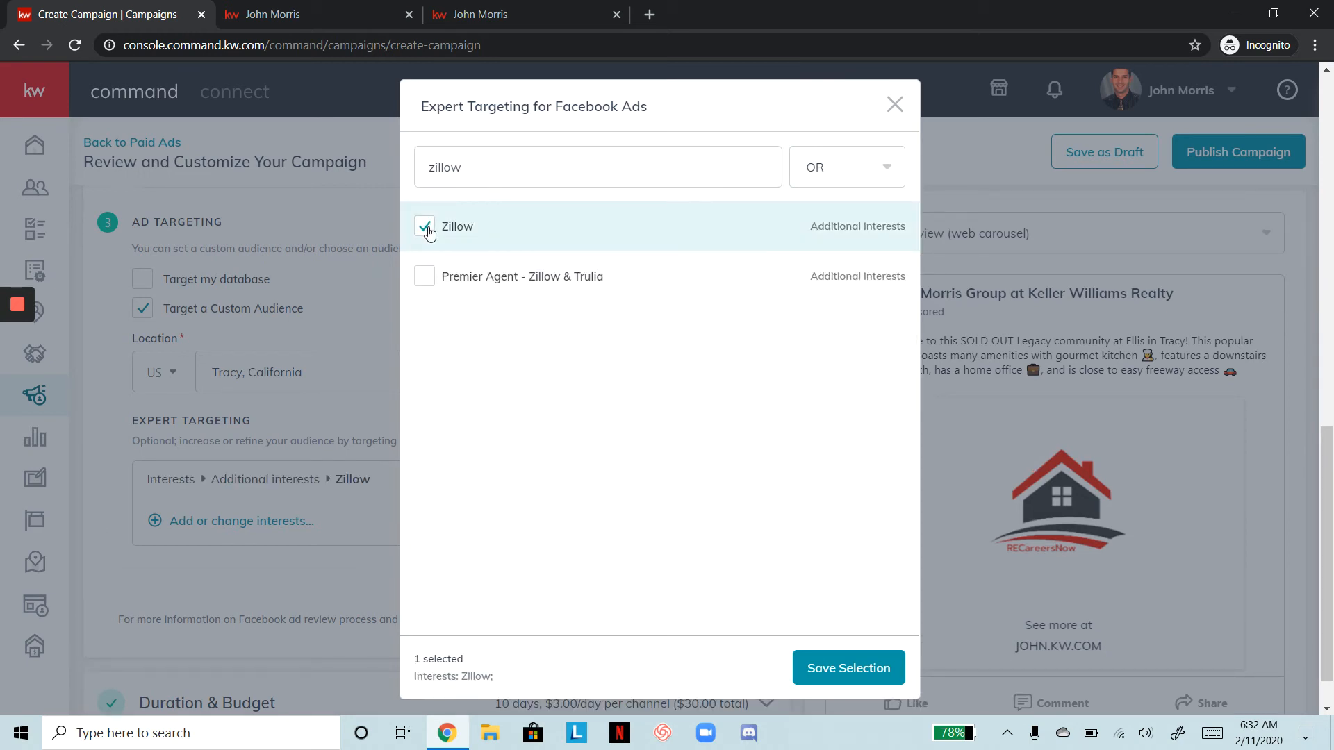
mouse_move(468, 272)
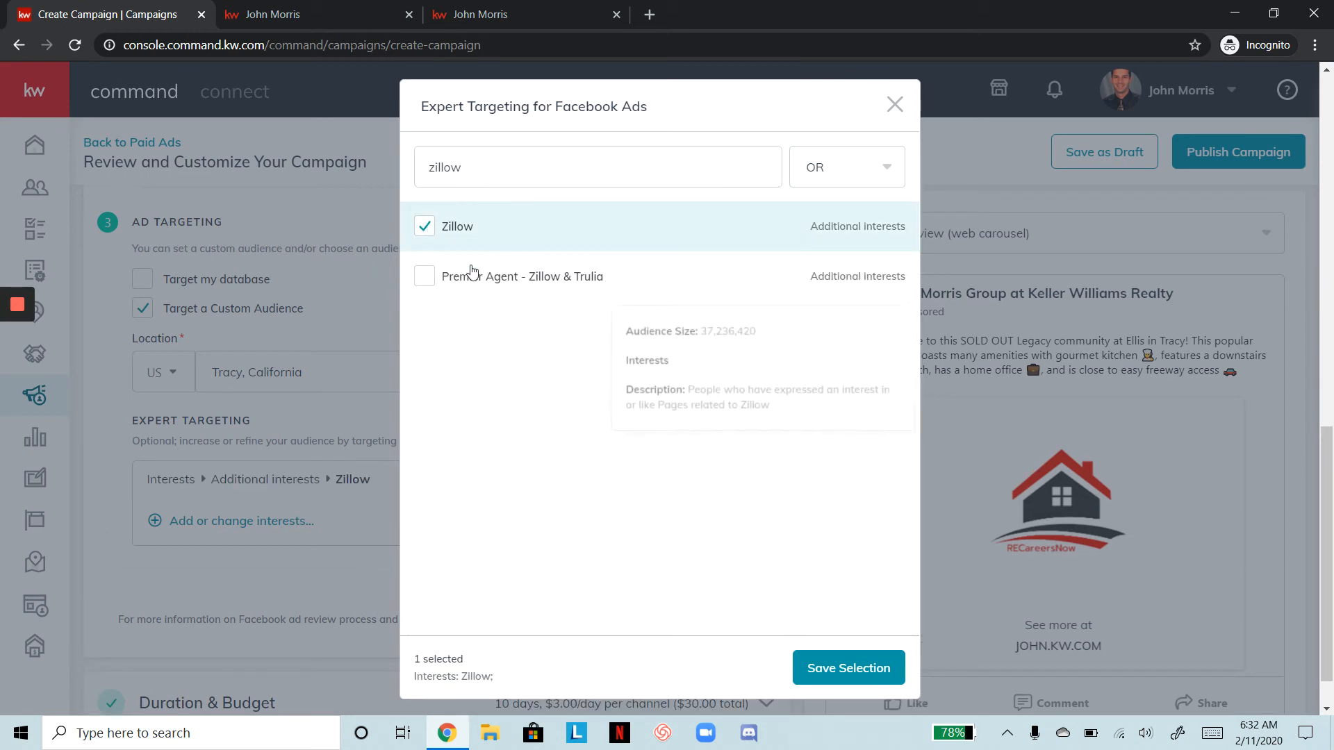
left_click(426, 277)
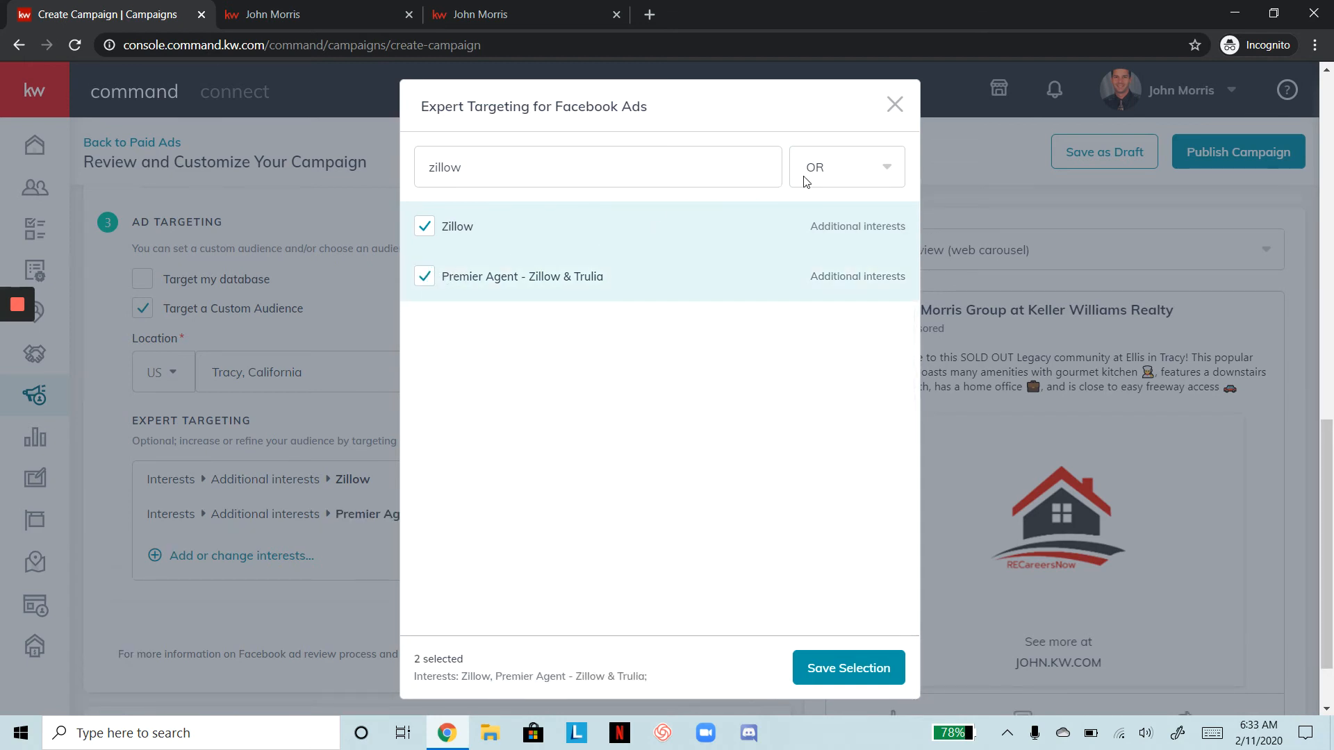
mouse_move(781, 223)
left_click_drag(545, 176, 342, 172)
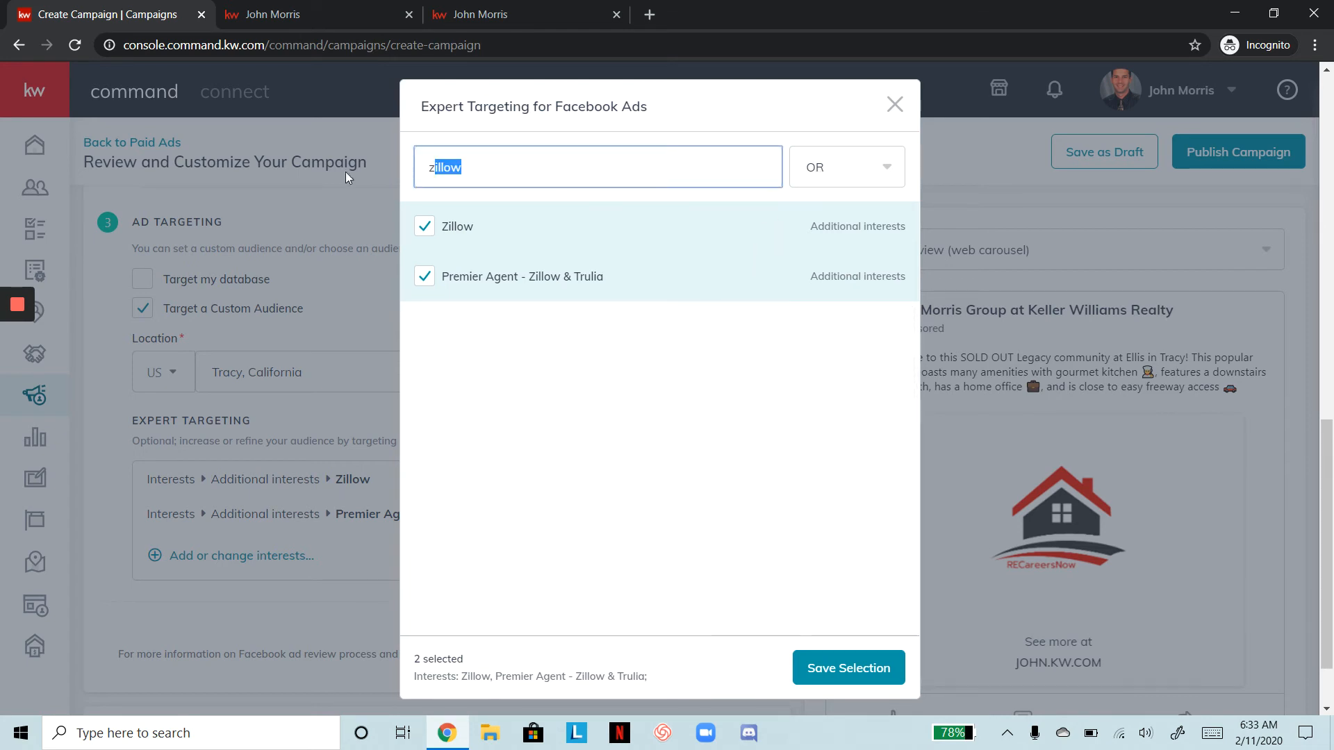
type("remax")
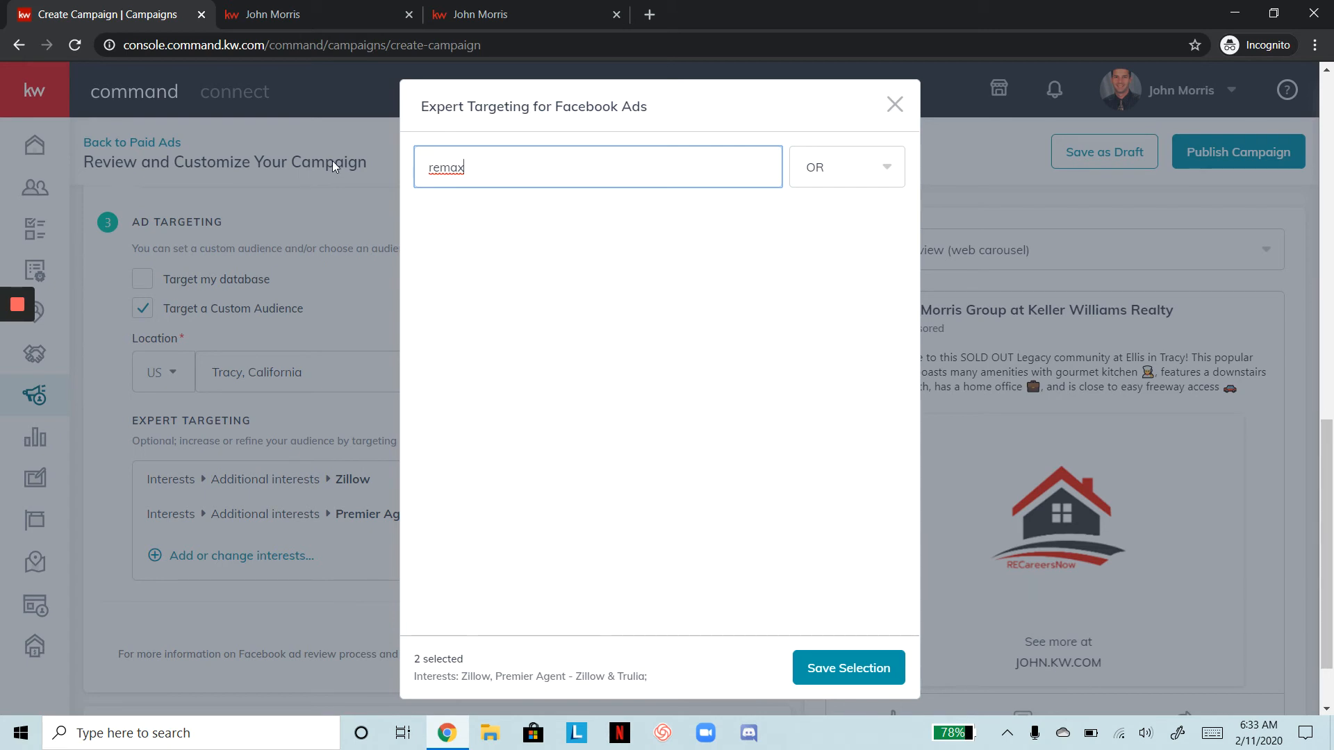
Close the Expert Targeting dialog, returning to the ad form with both interests listed
left_click(894, 104)
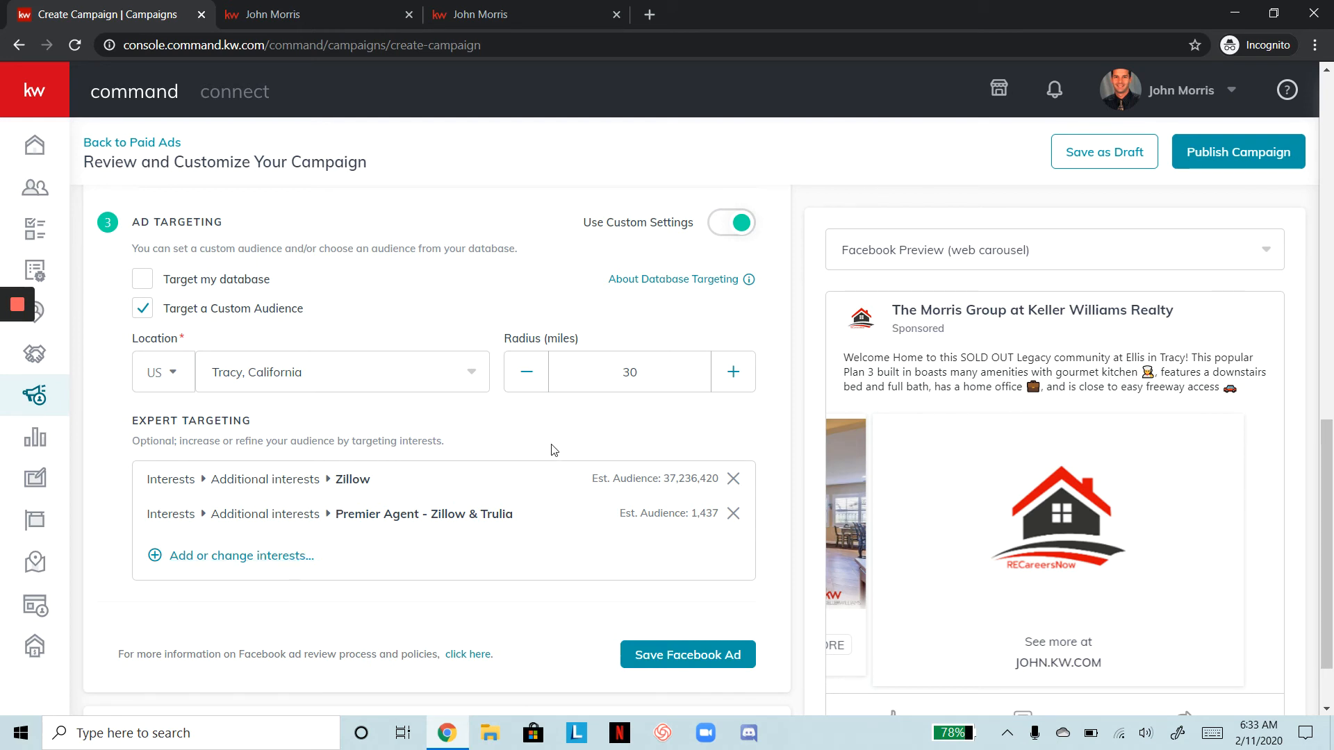
Reopen the interest search, check the OR/AND combine options, and close it unchanged
left_click(282, 554)
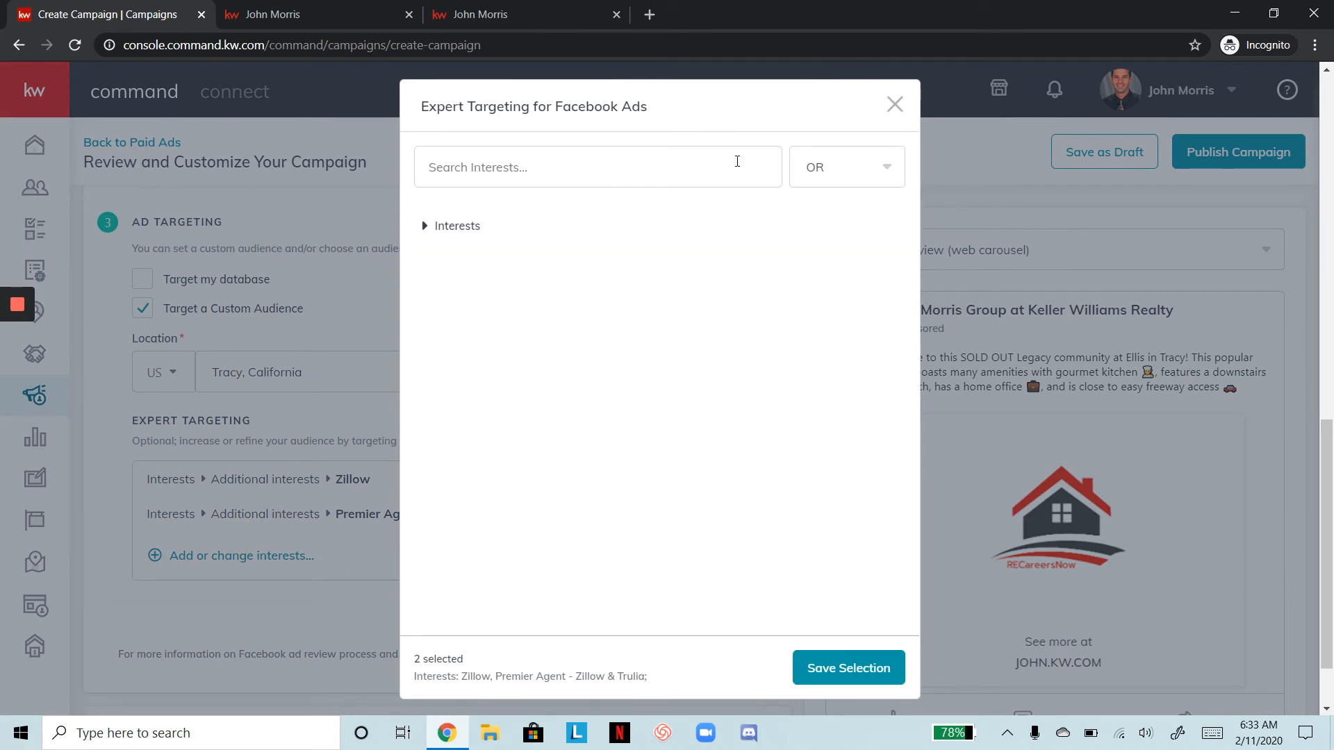
left_click_drag(611, 104, 889, 192)
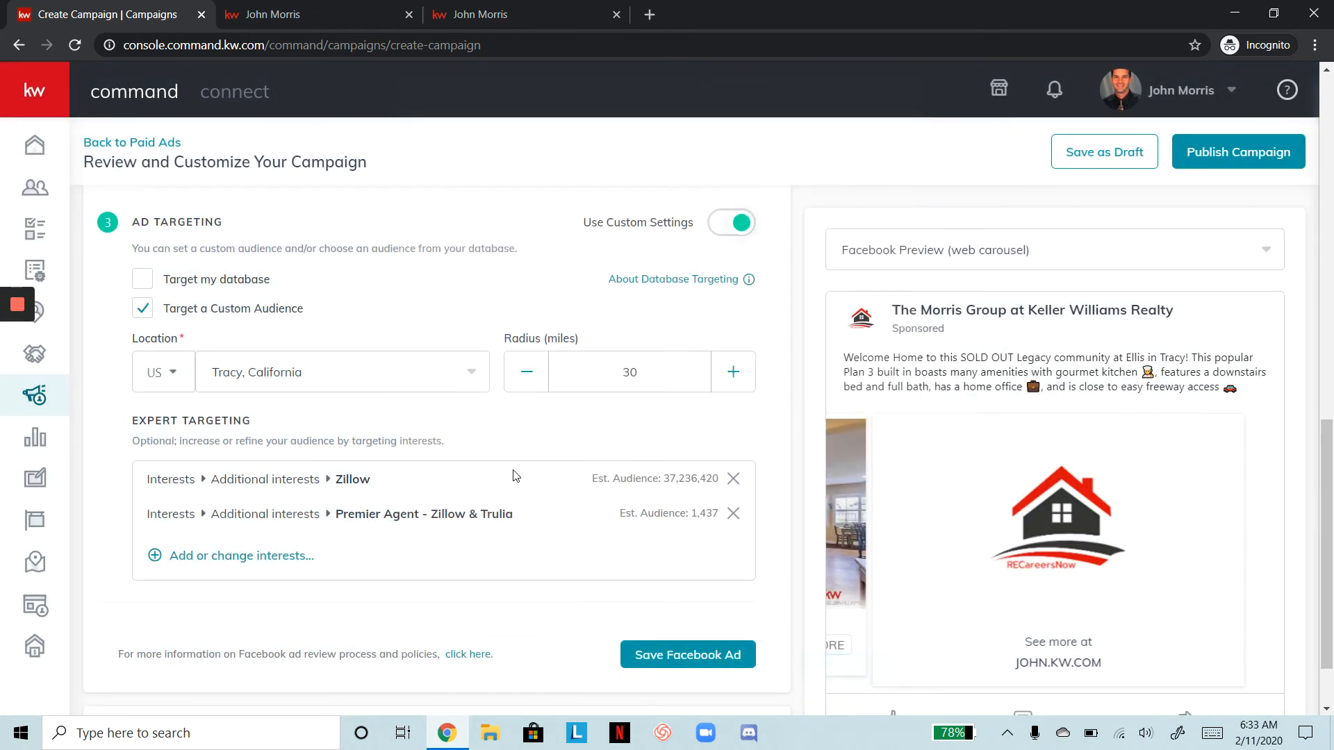
left_click(287, 556)
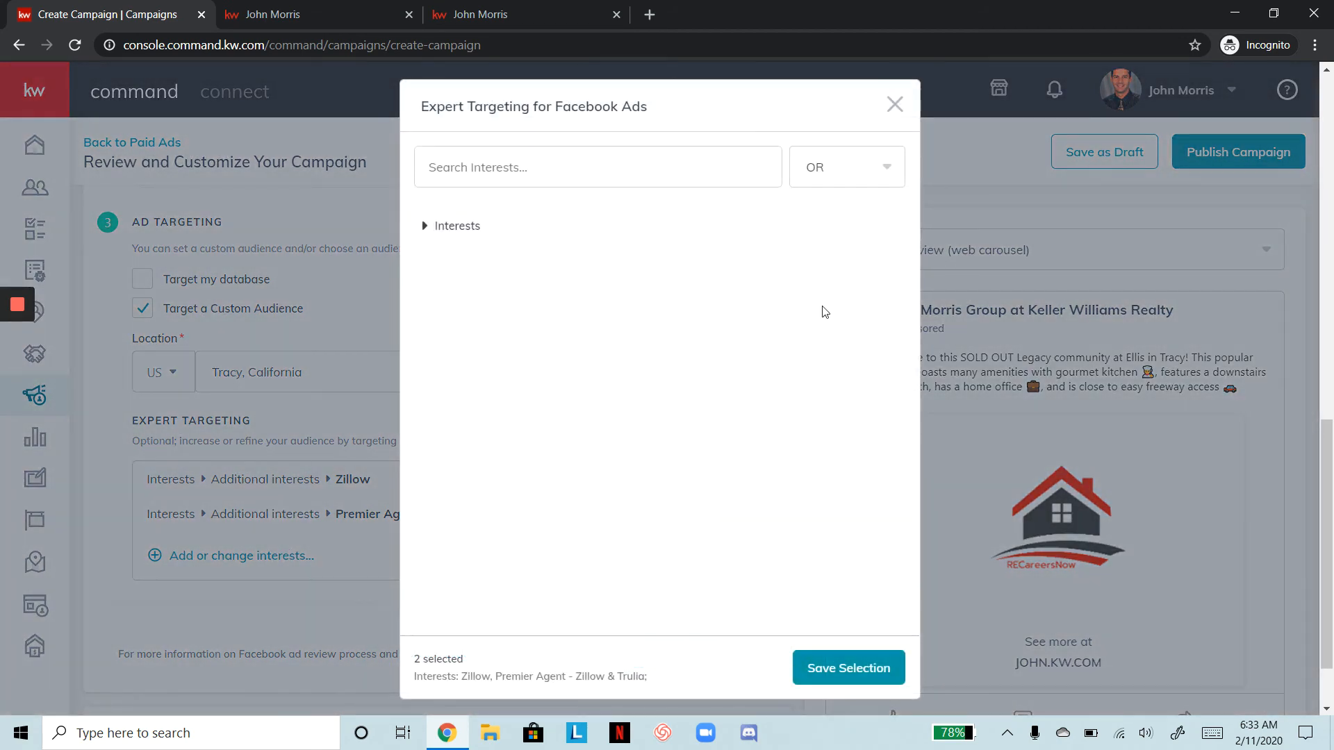
left_click(849, 166)
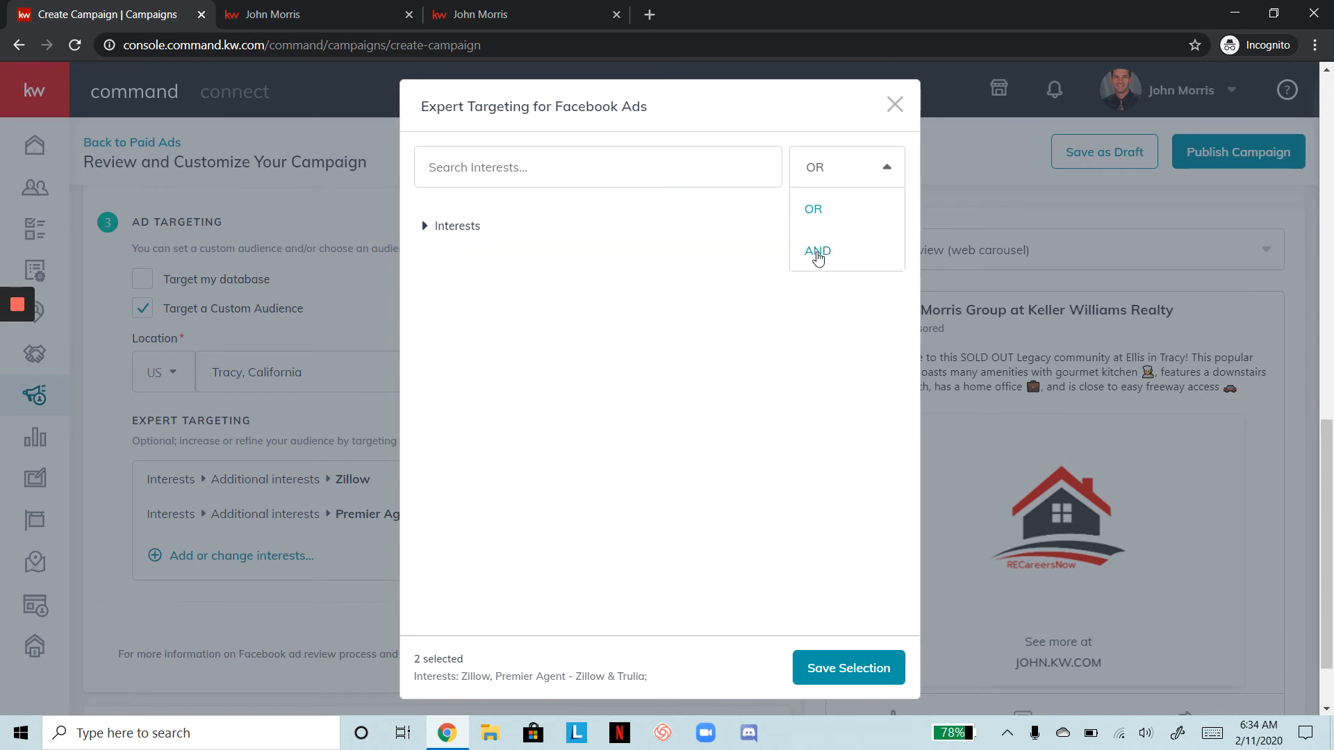
left_click(895, 108)
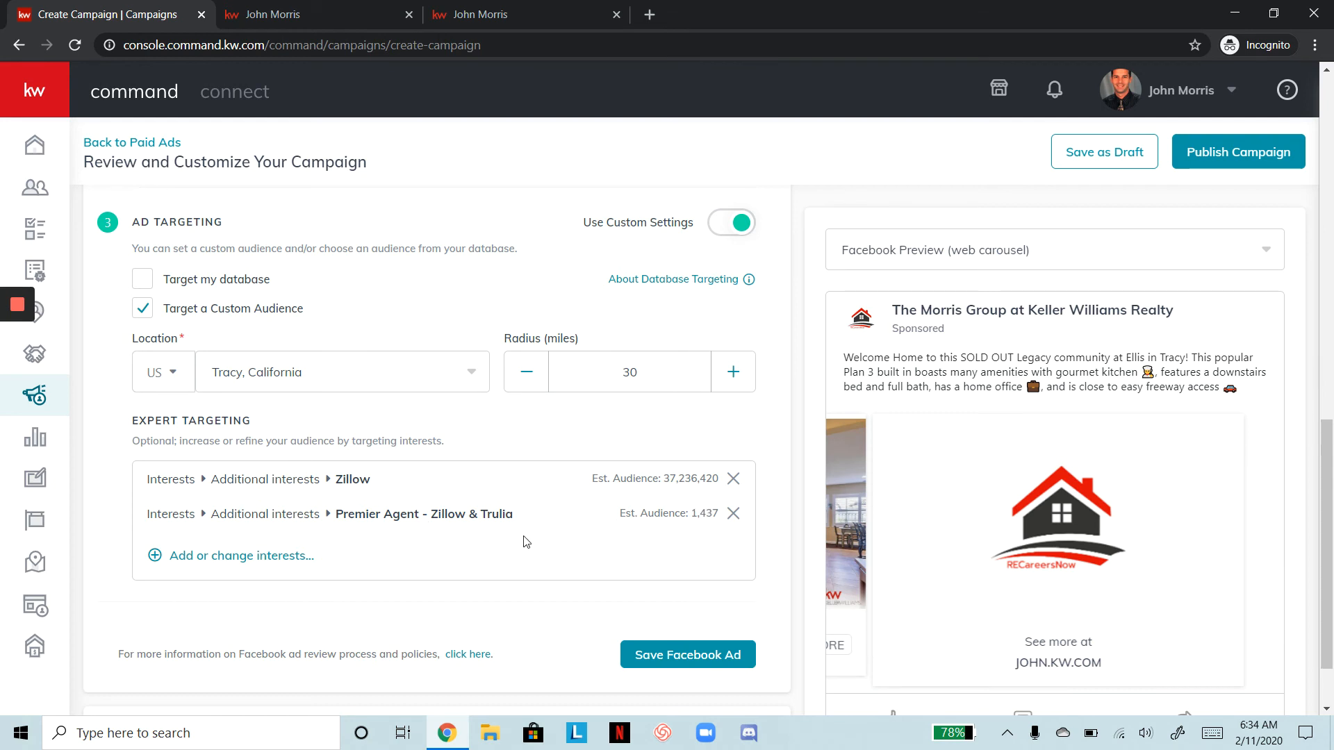
Remove the Premier Agent - Zillow & Trulia interest from the ad's expert targeting
left_click(733, 515)
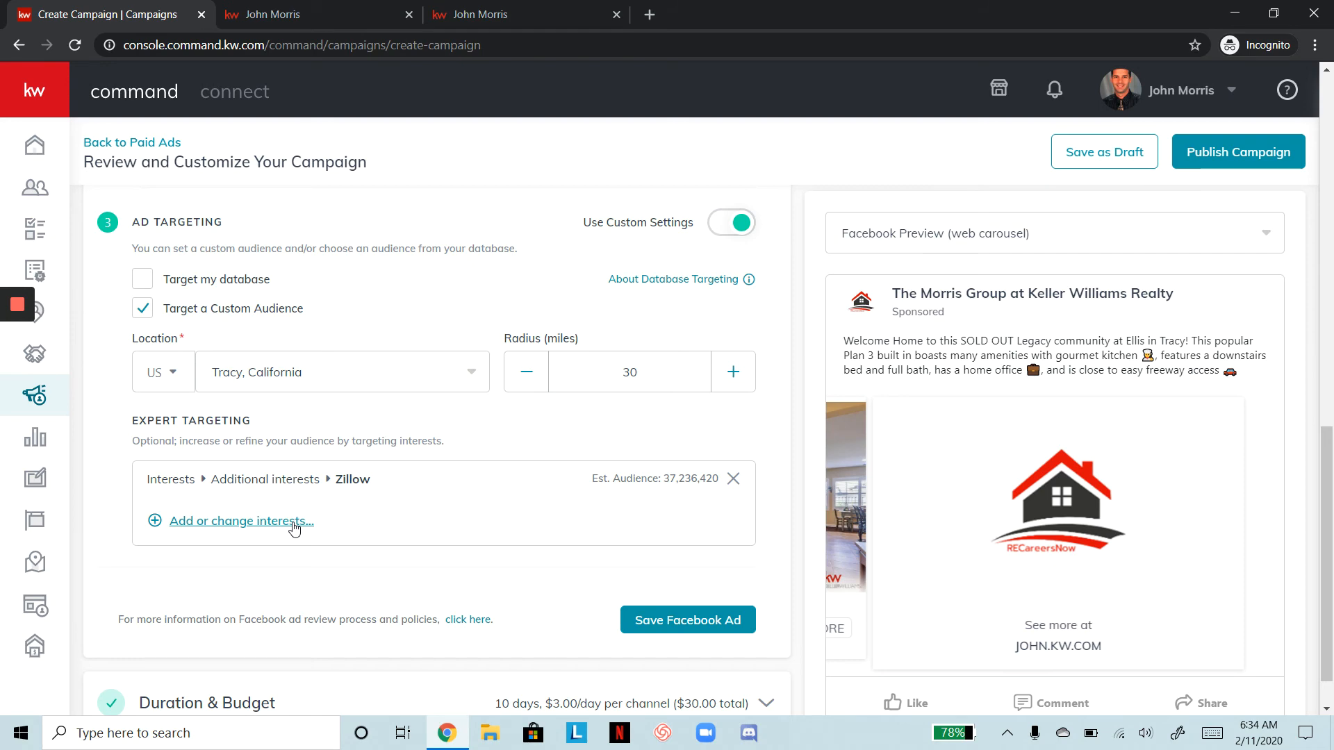
left_click(194, 521)
left_click(198, 521)
right_click(240, 526)
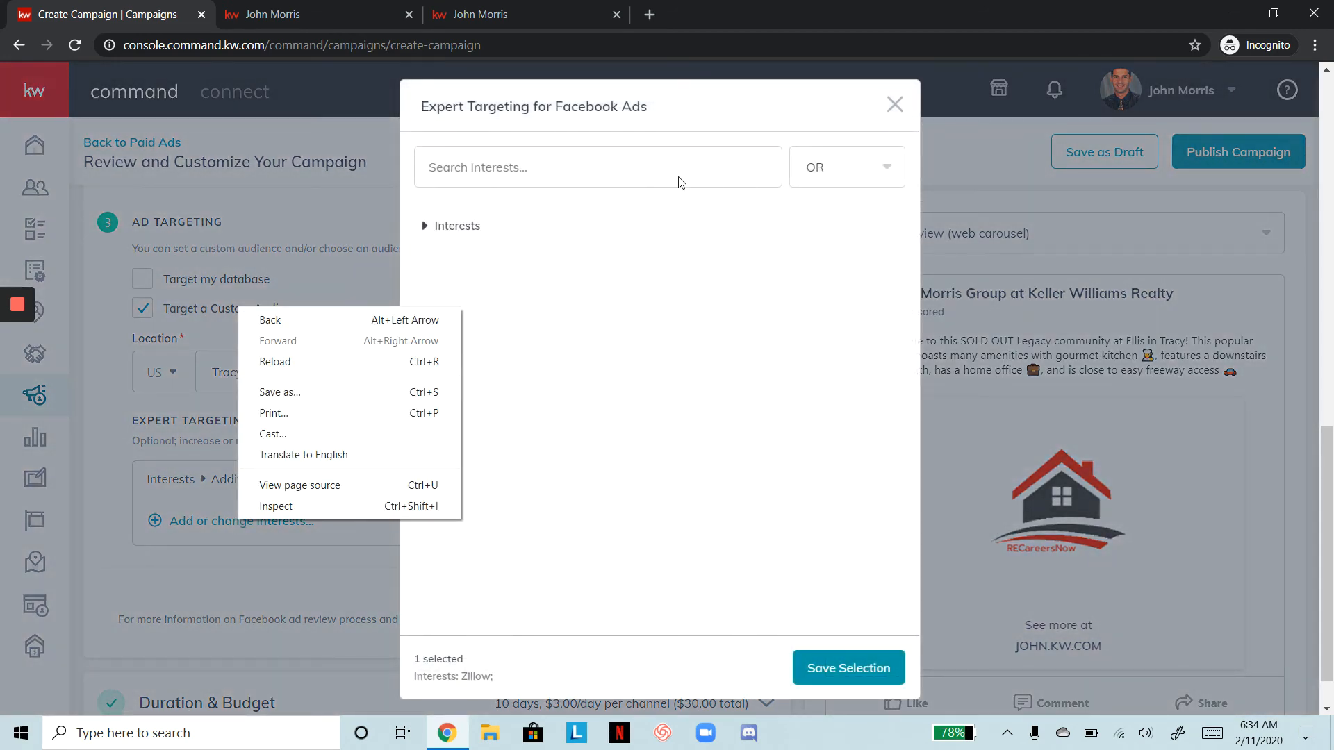
Search 'realtor.com', add it as an interest, and save the selection
left_click(672, 173)
left_click(671, 168)
type("realtor")
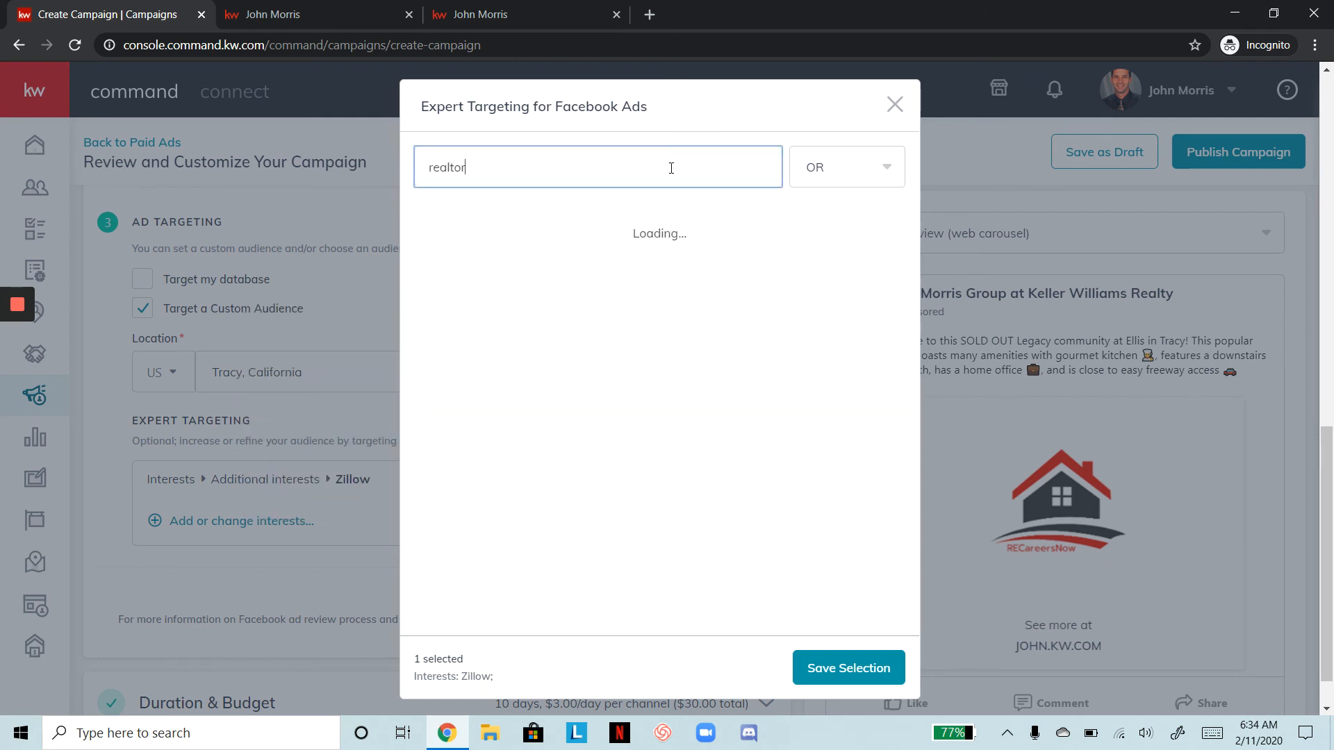
type(".com")
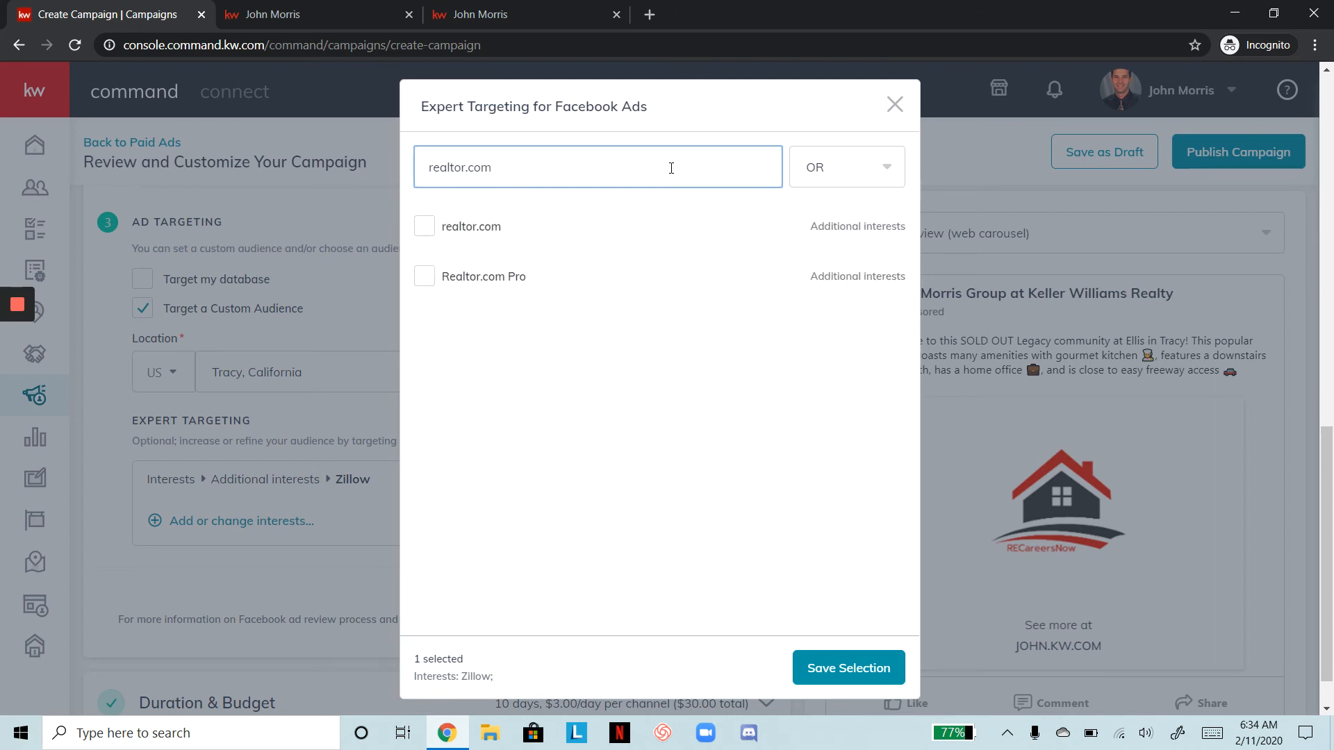
left_click(426, 230)
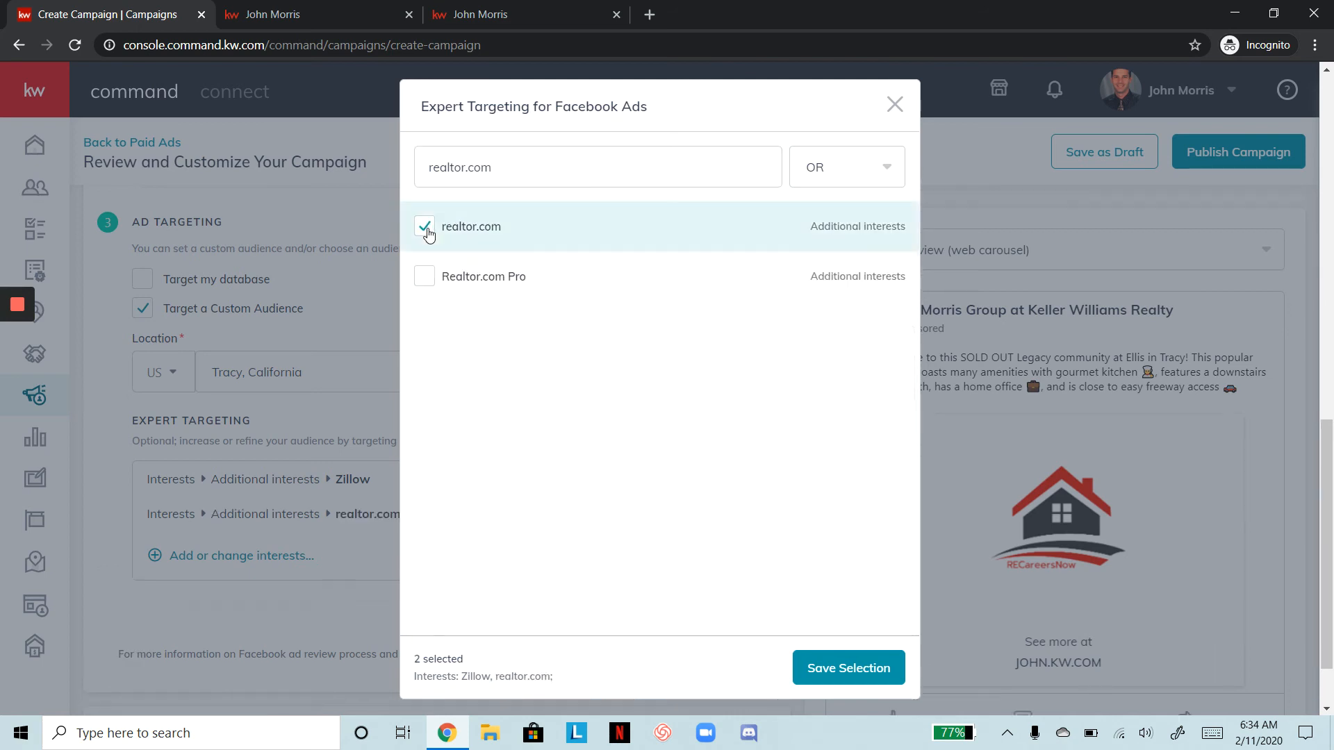
left_click(823, 667)
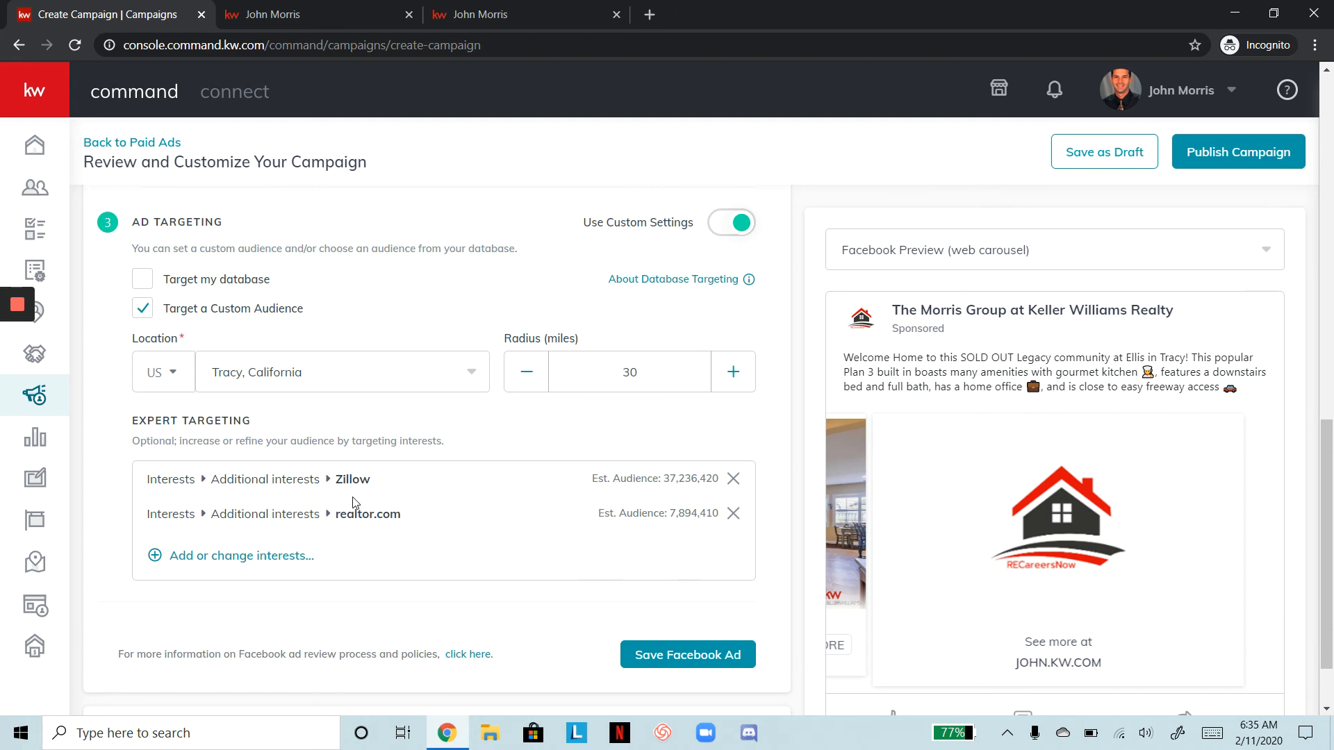
mouse_move(621, 271)
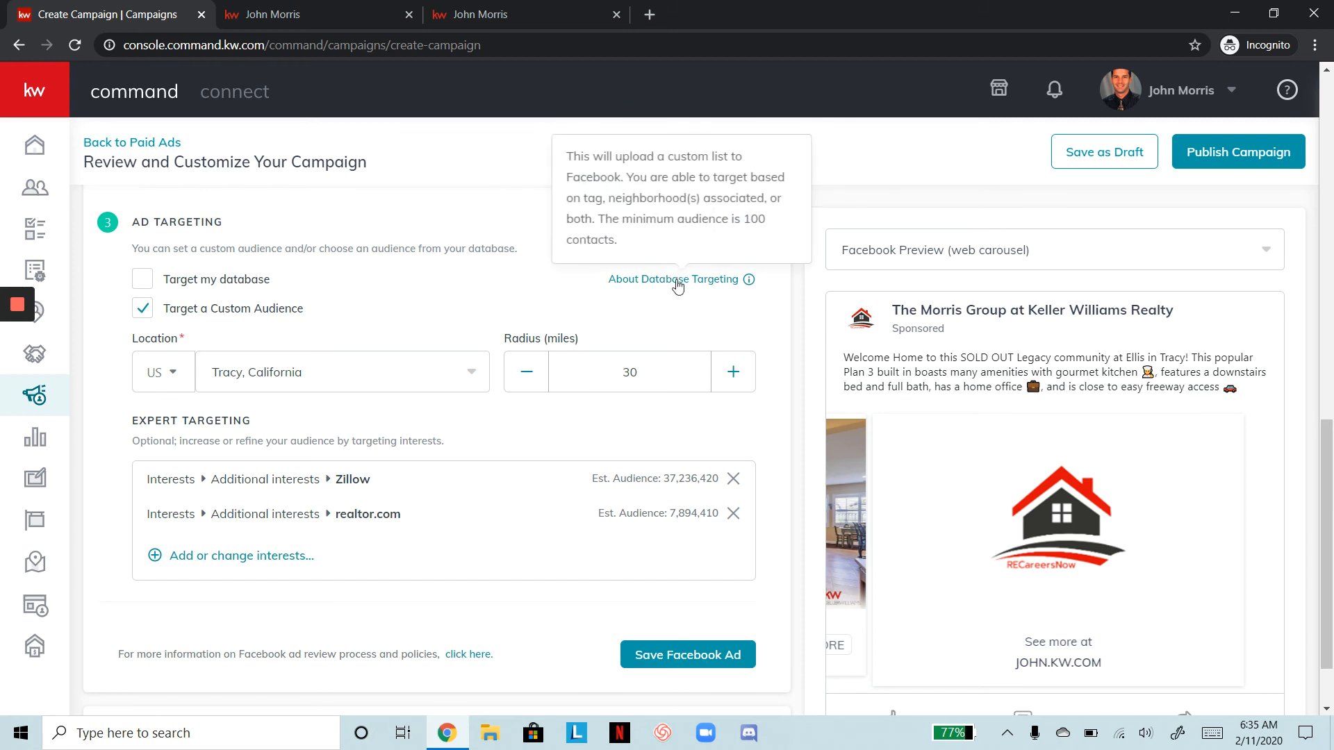
scroll(667, 349, "down", 1)
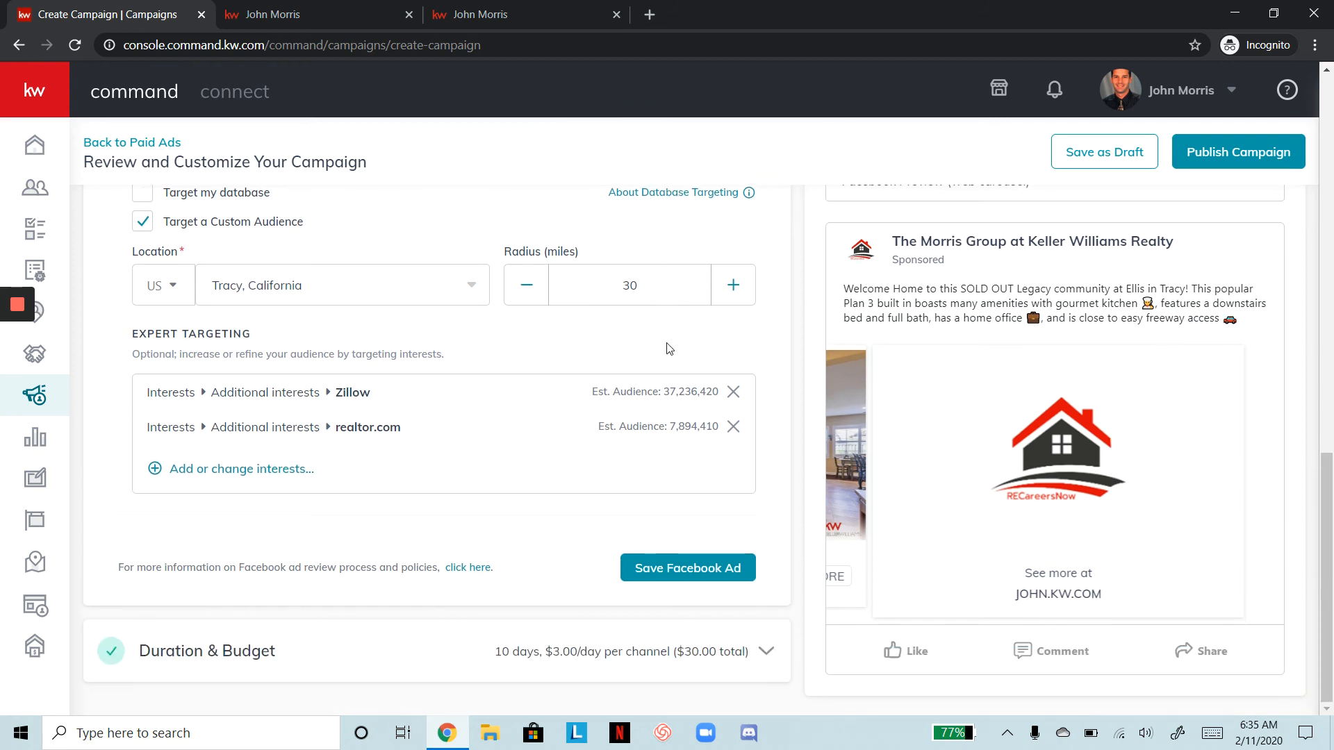
Save the Facebook ad targeting and set the campaign end date to Feb 17, 2020
left_click(688, 574)
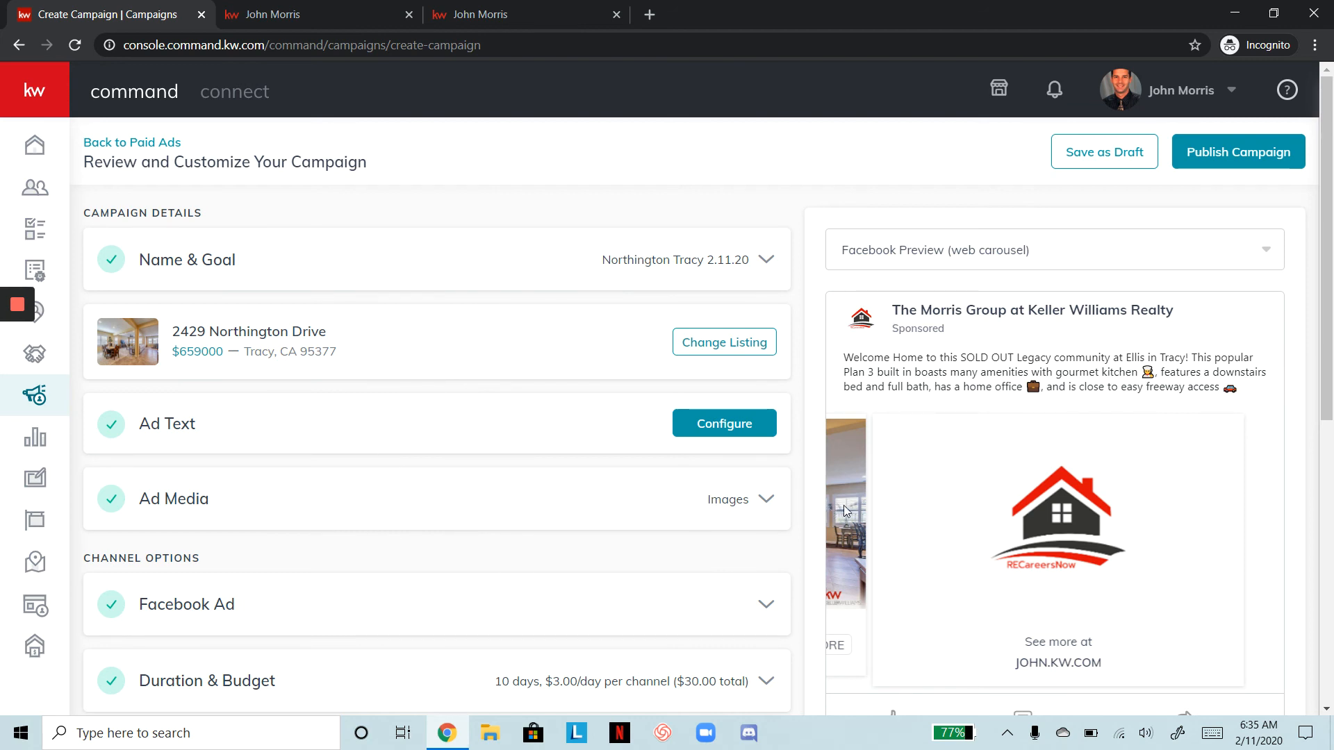
scroll(511, 586, "down", 1)
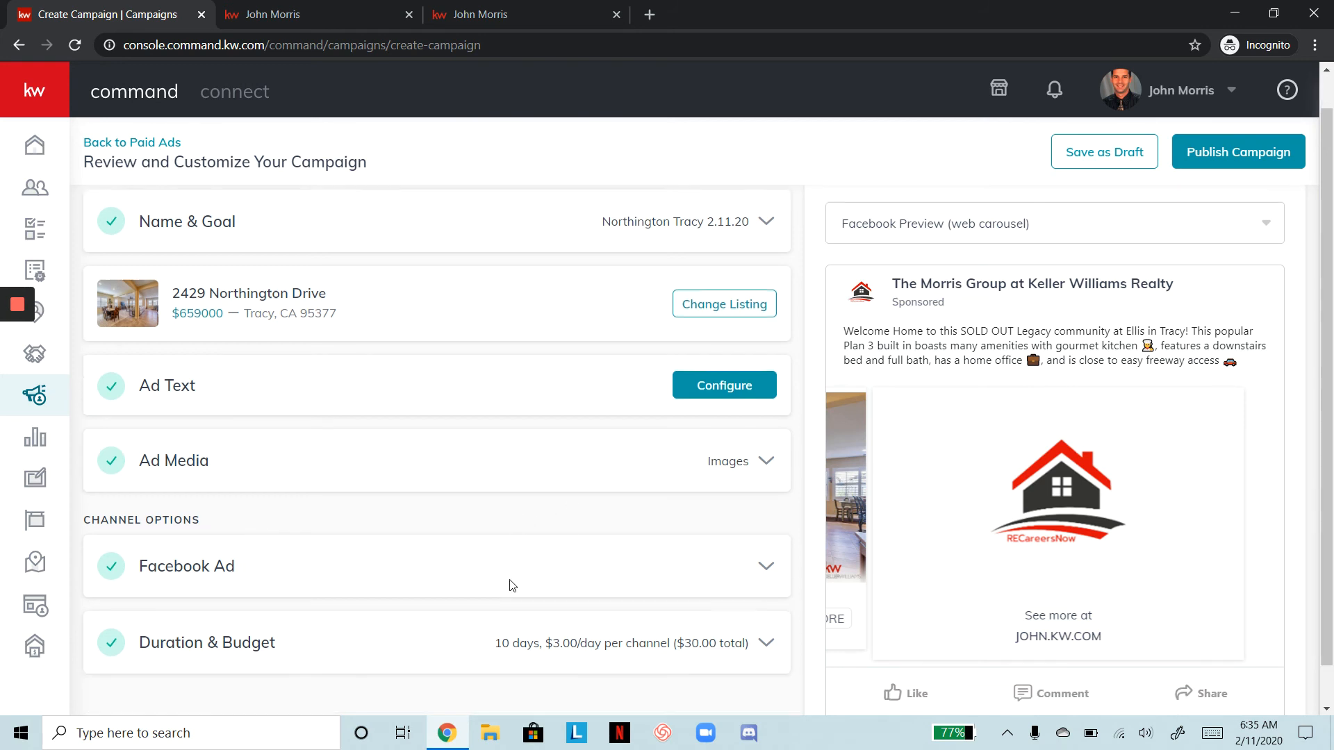
scroll(511, 586, "down", 1)
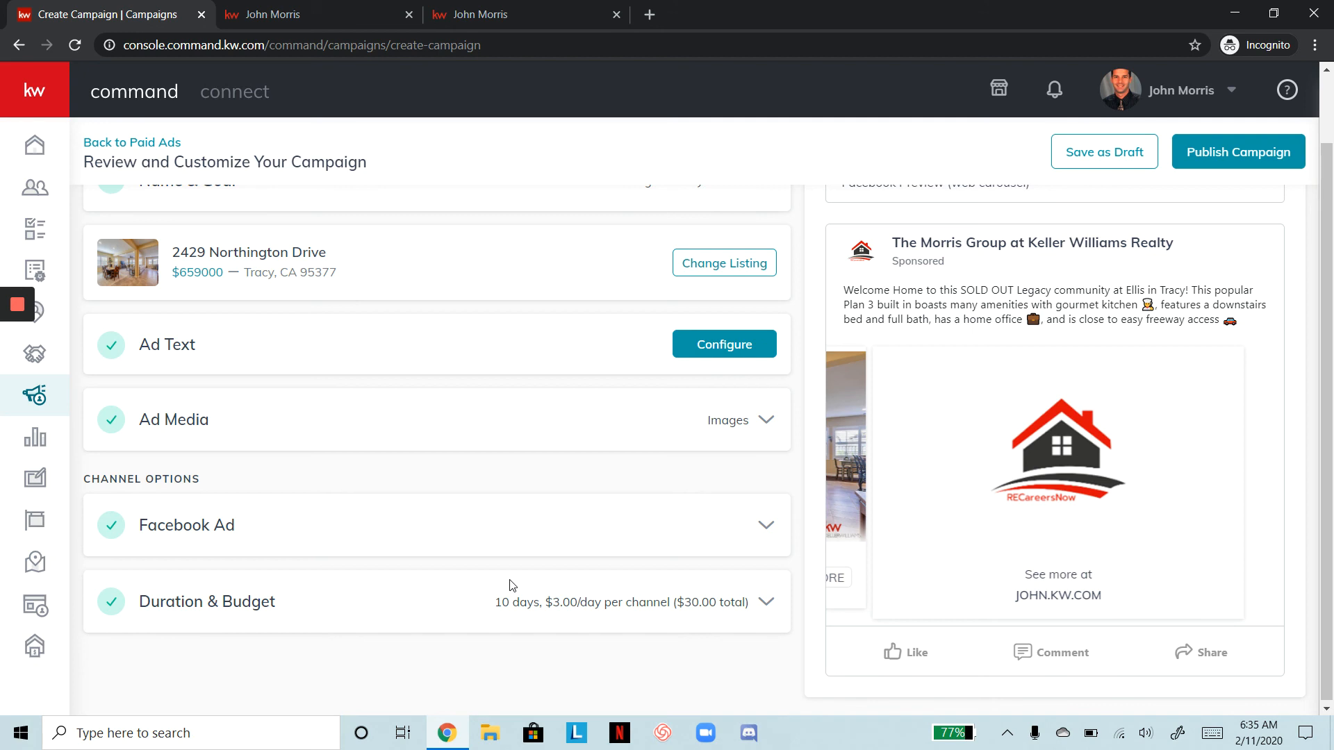
left_click(664, 604)
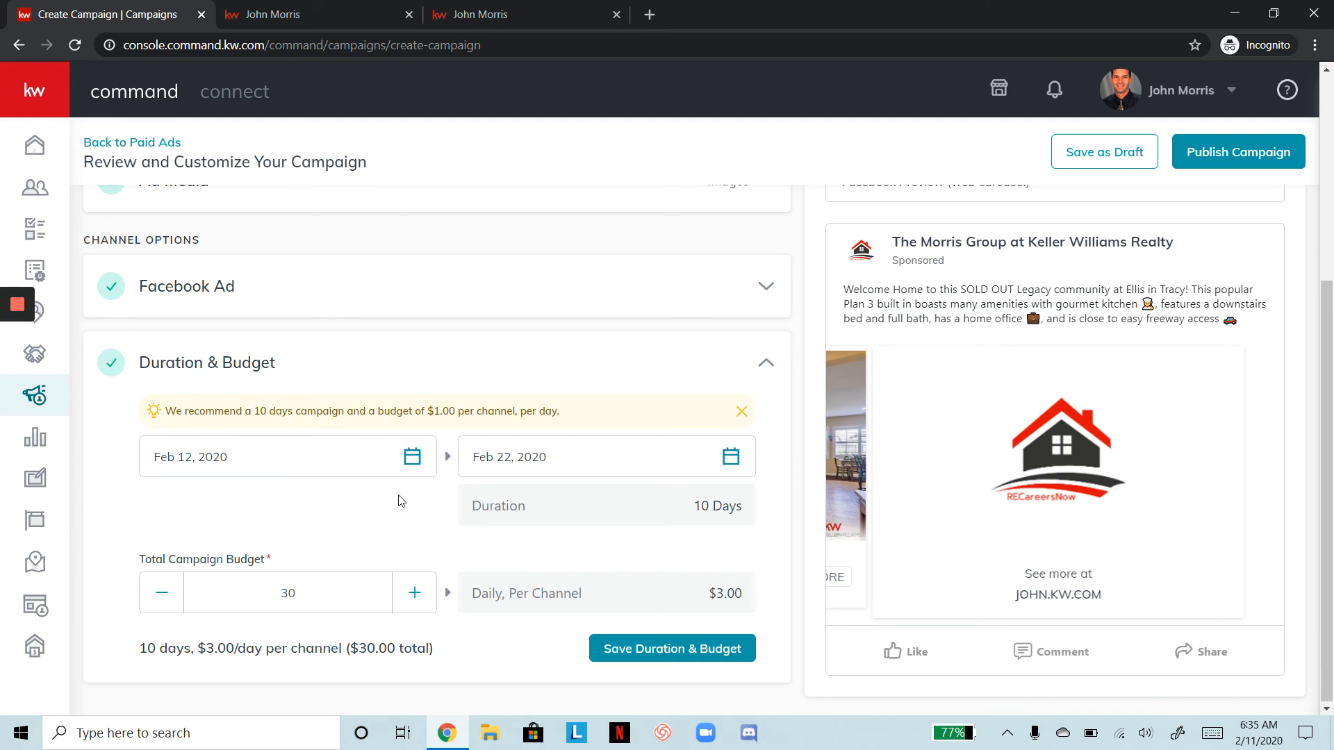
left_click(733, 460)
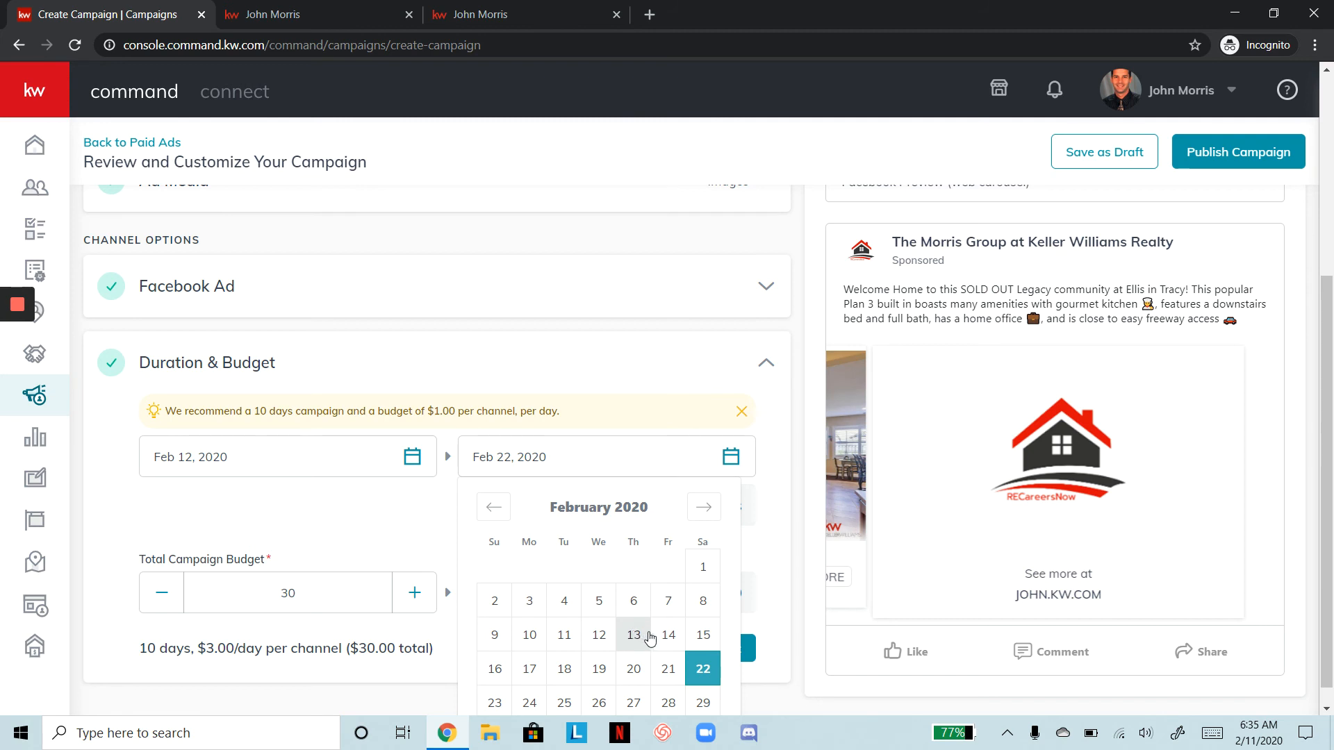
left_click(522, 667)
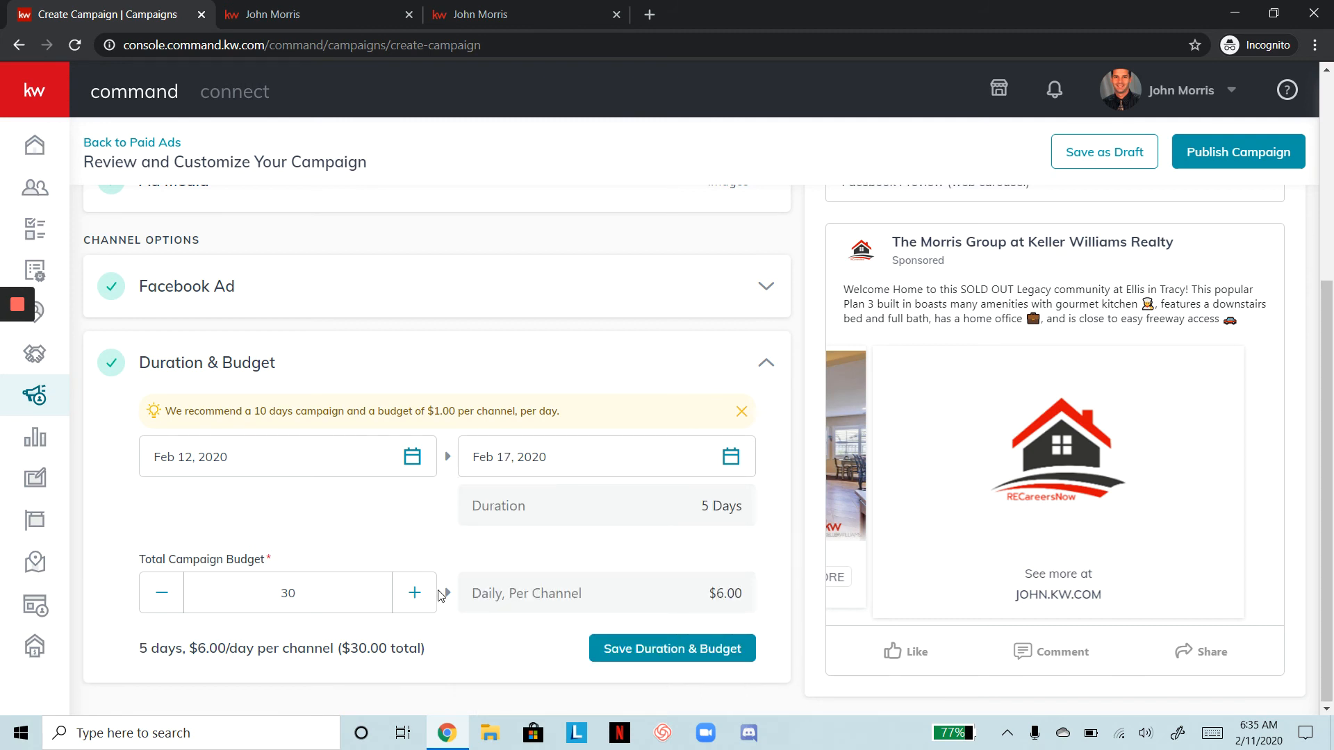
Lower the total campaign budget to 22 in one-dollar steps
left_click(145, 607)
left_click(145, 606)
left_click(145, 607)
left_click(145, 607)
left_click(145, 607)
left_click(145, 606)
left_click(146, 606)
left_click(146, 607)
Drop the total budget two more dollars to $20, or $4.00 per day
left_click(171, 592)
left_click(174, 594)
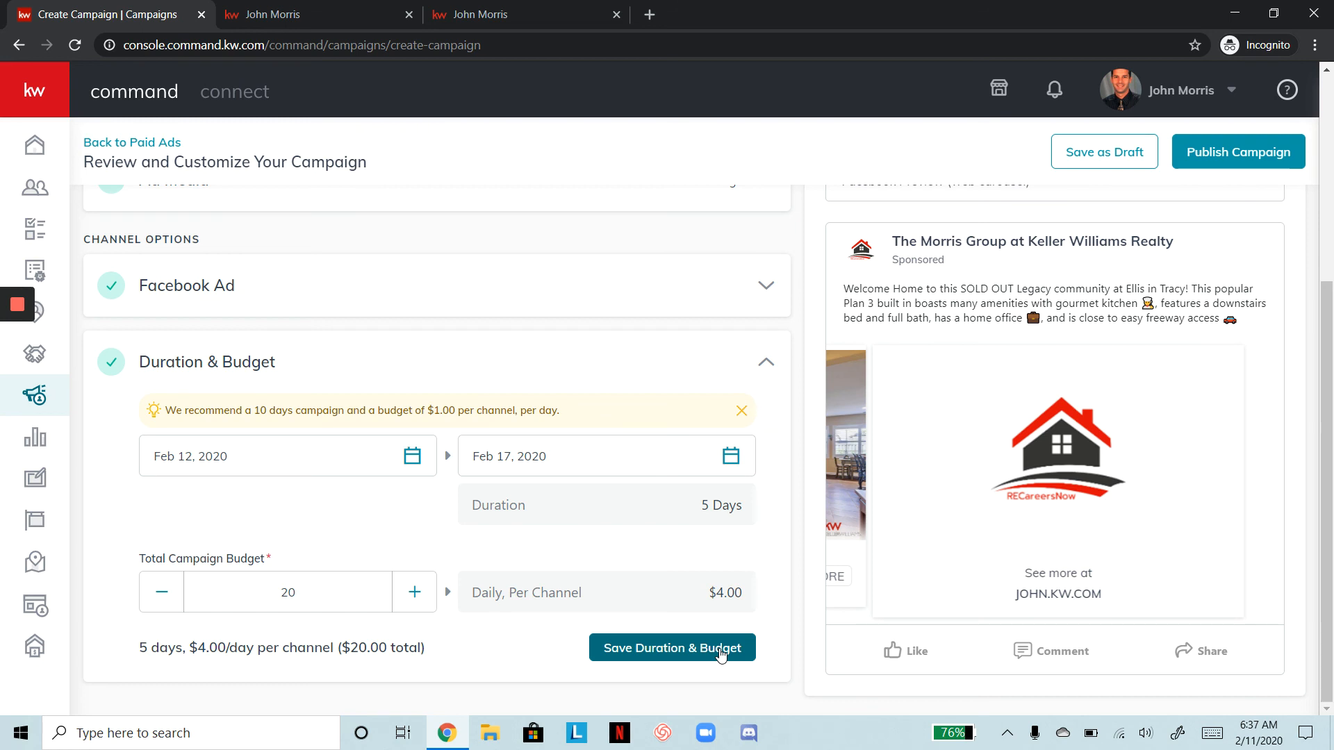
Reduce the total budget to $15 ($3.00/day) and save the Duration & Budget section
left_click(150, 600)
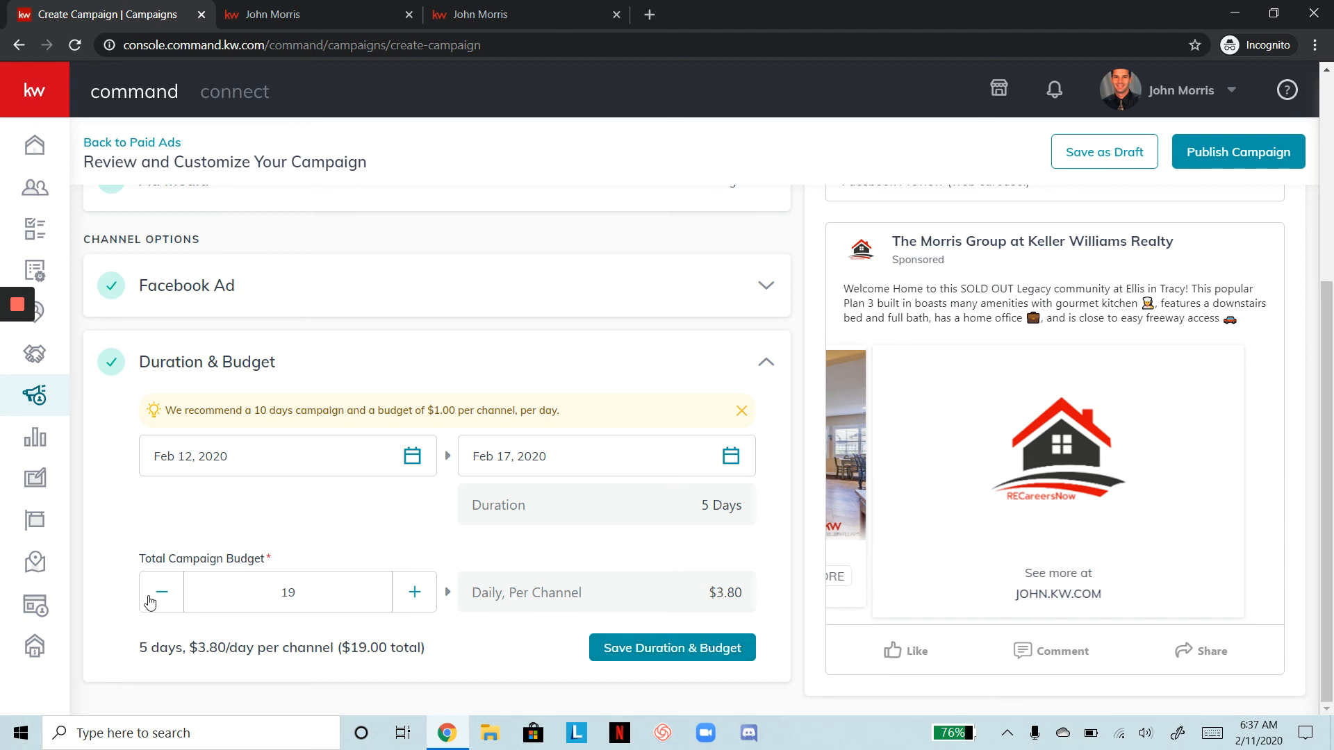
left_click(150, 601)
left_click(150, 600)
left_click(150, 600)
left_click(150, 600)
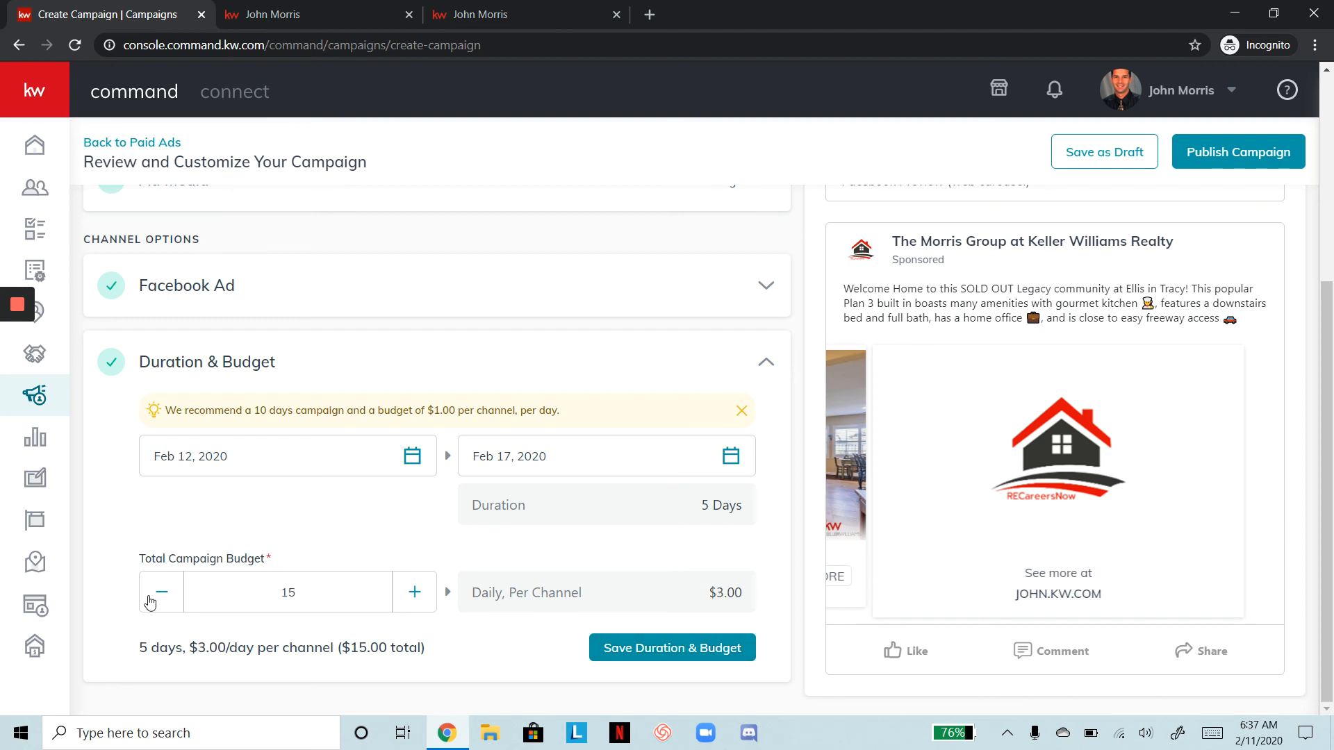
left_click(671, 648)
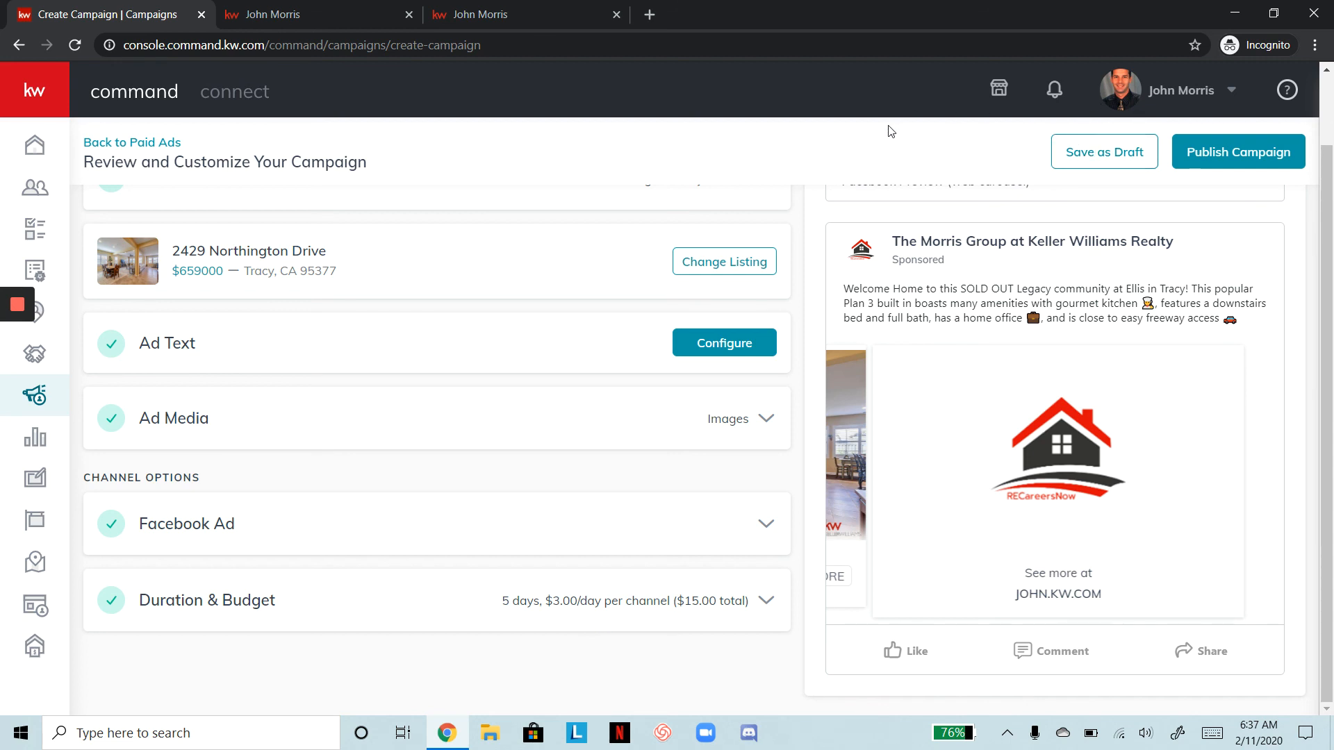
left_click(1249, 151)
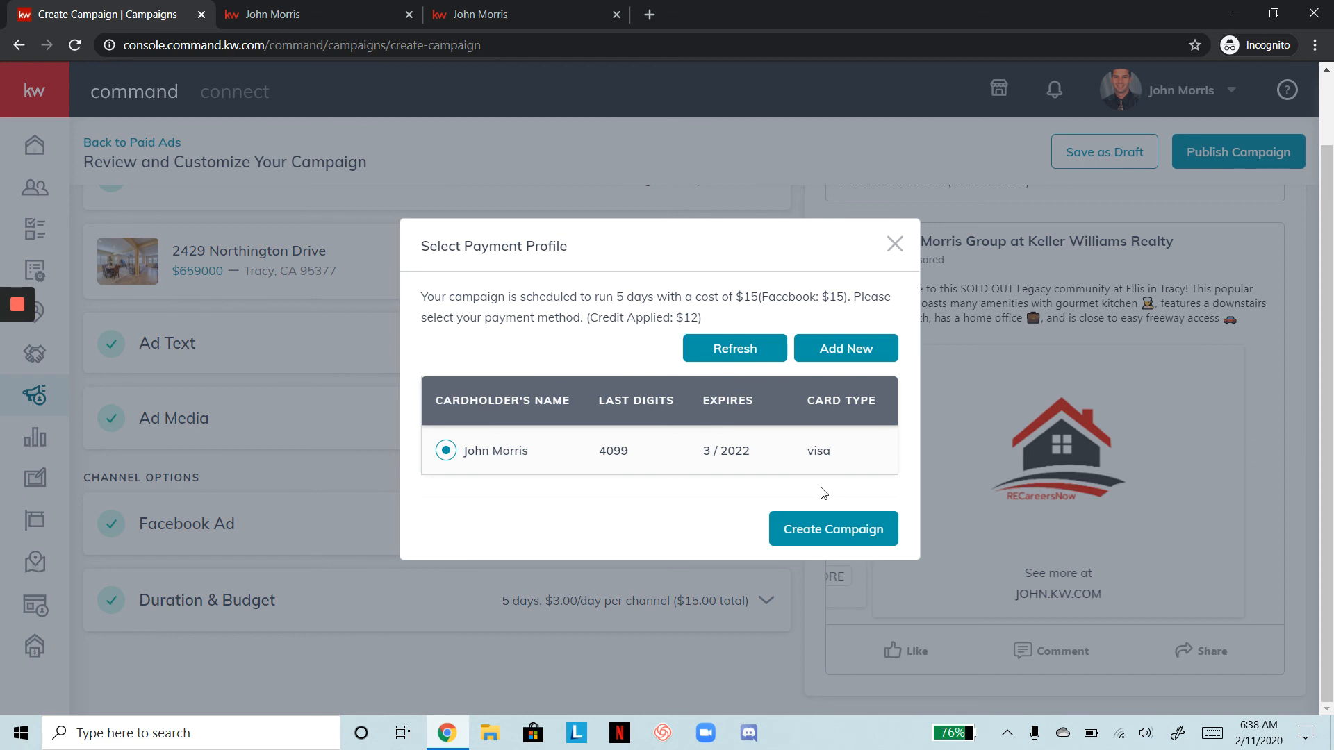
left_click(832, 530)
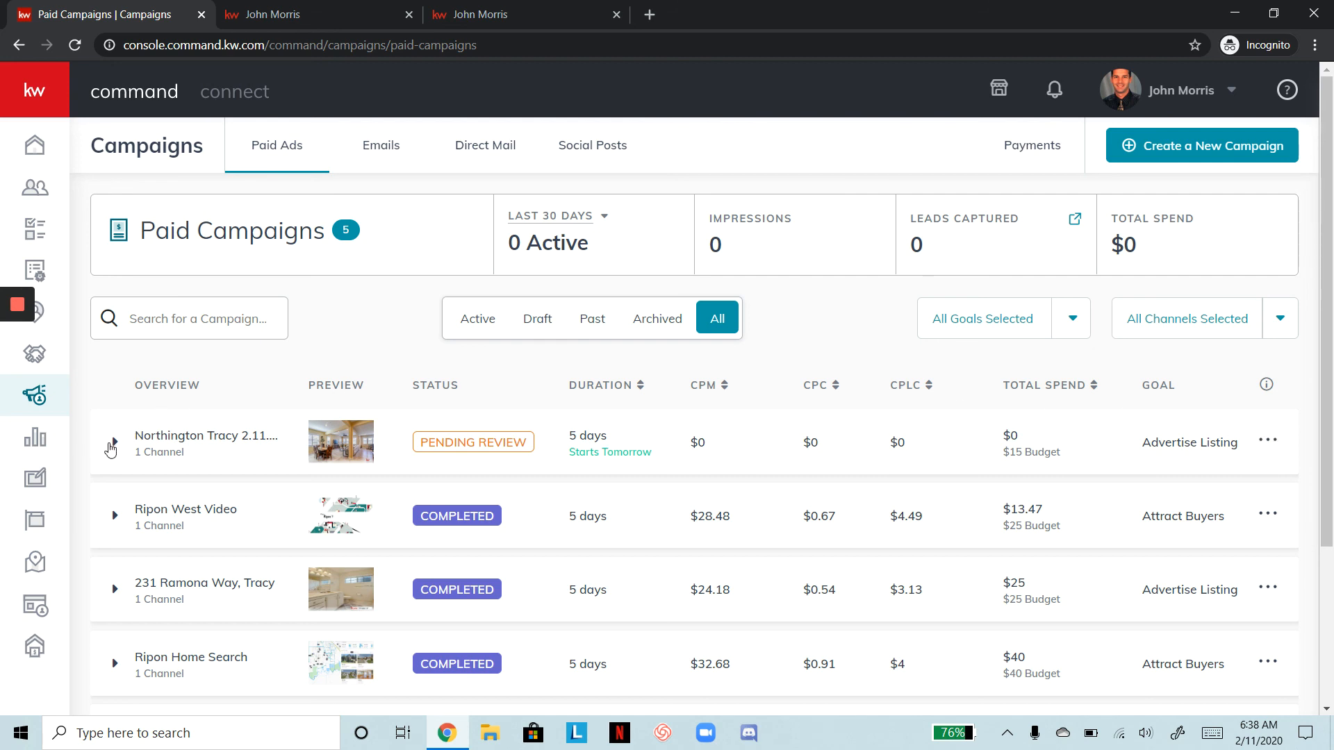
left_click(112, 442)
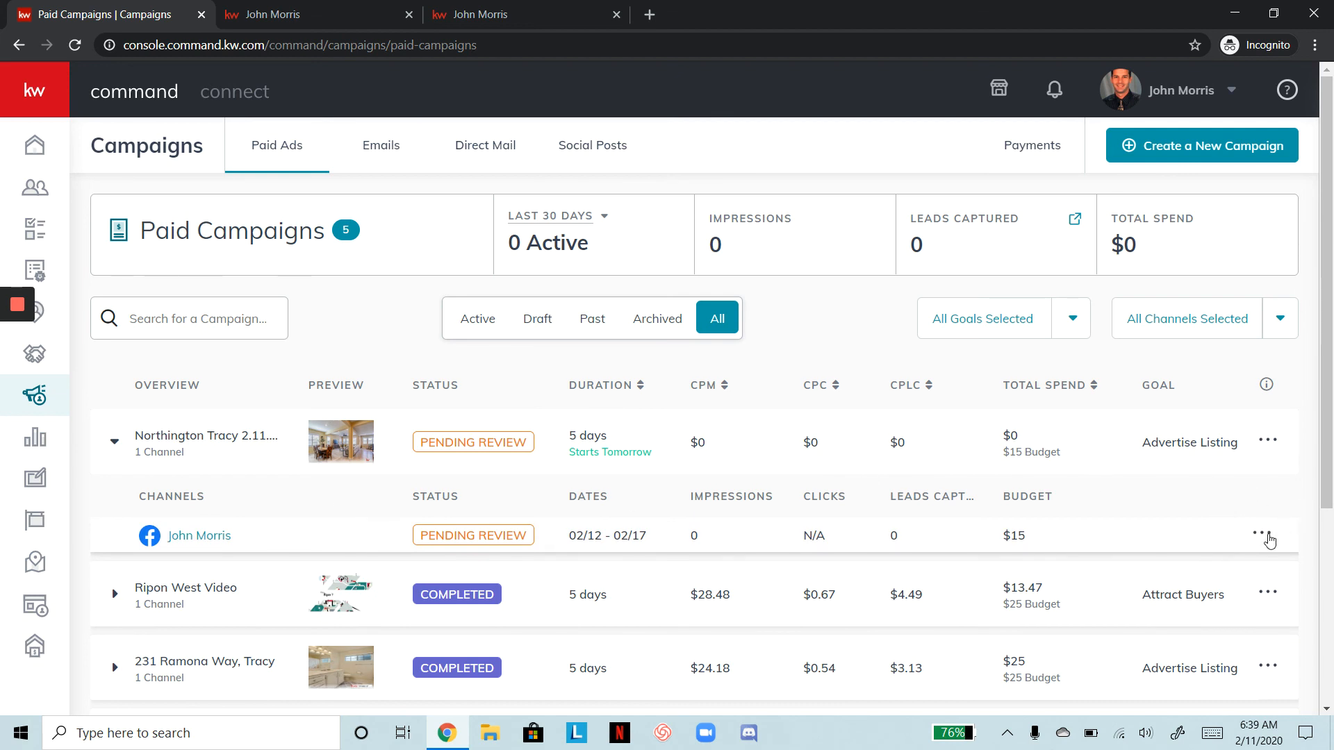
left_click(1269, 540)
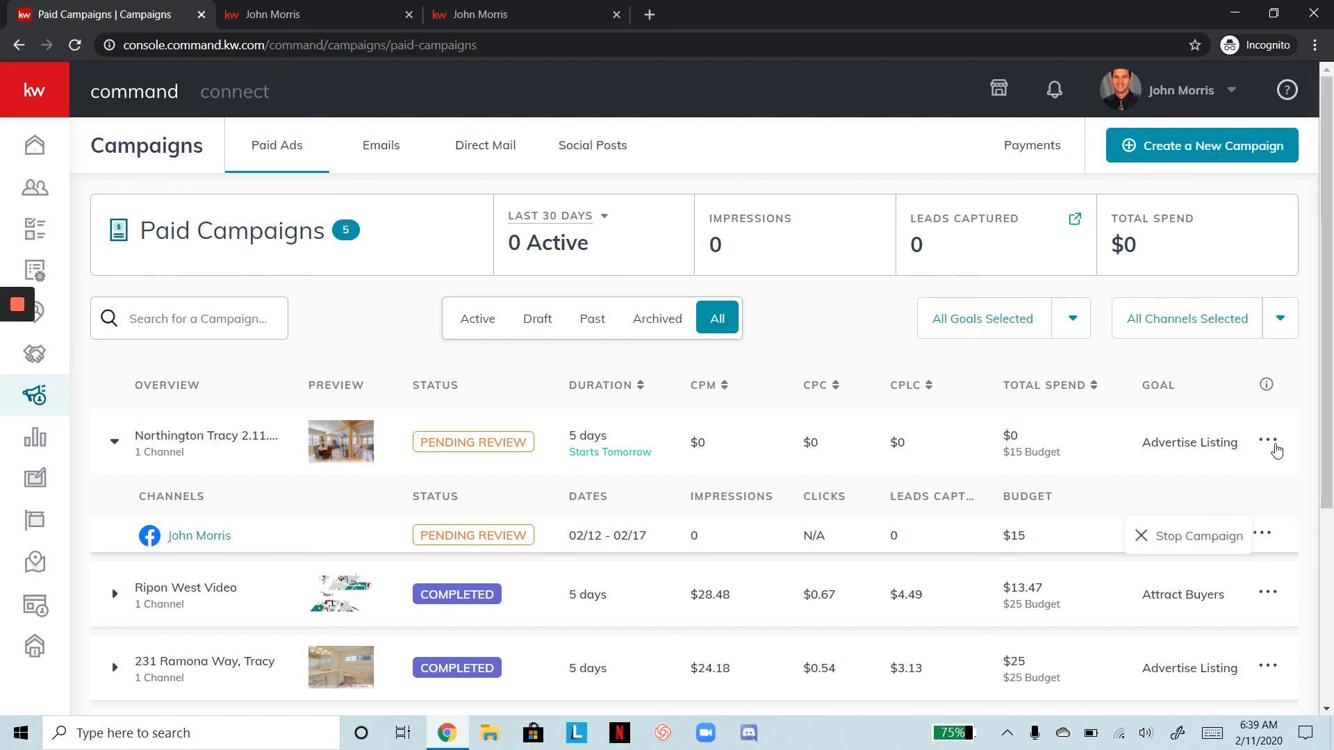
left_click(1275, 446)
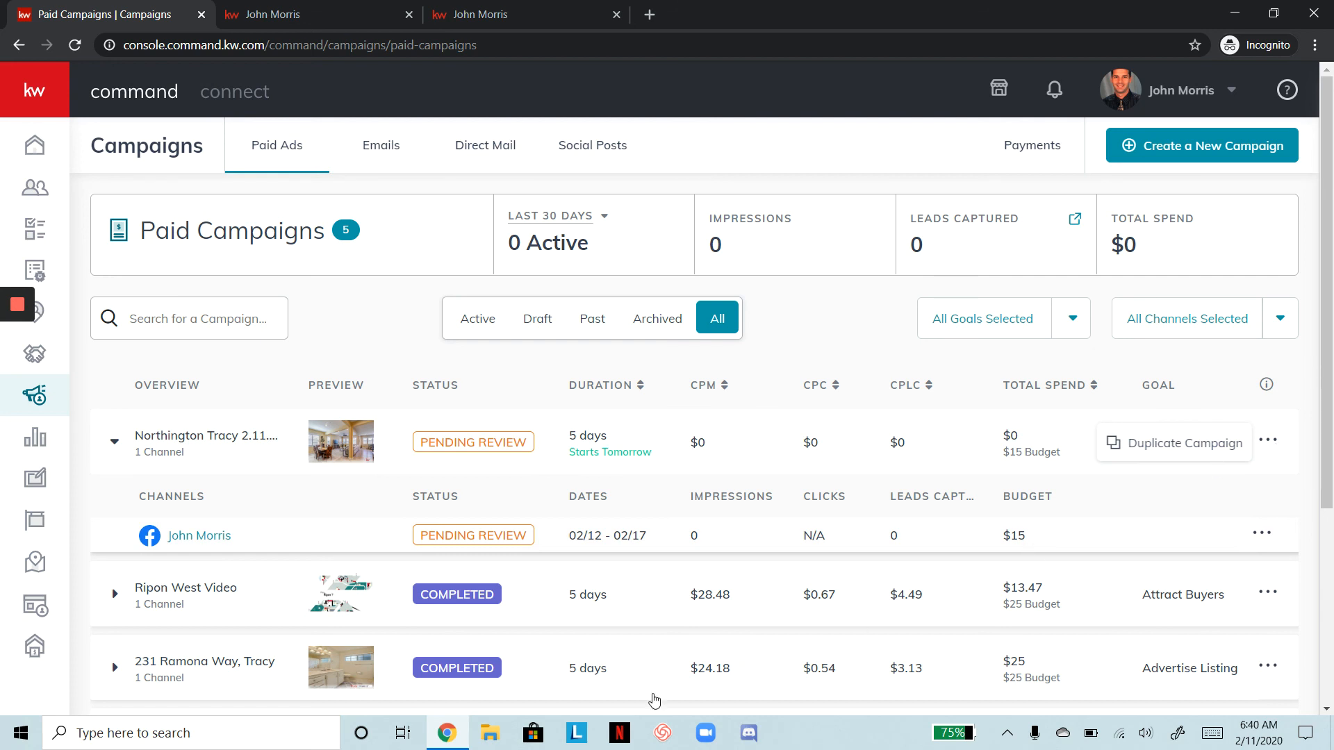
mouse_move(5, 303)
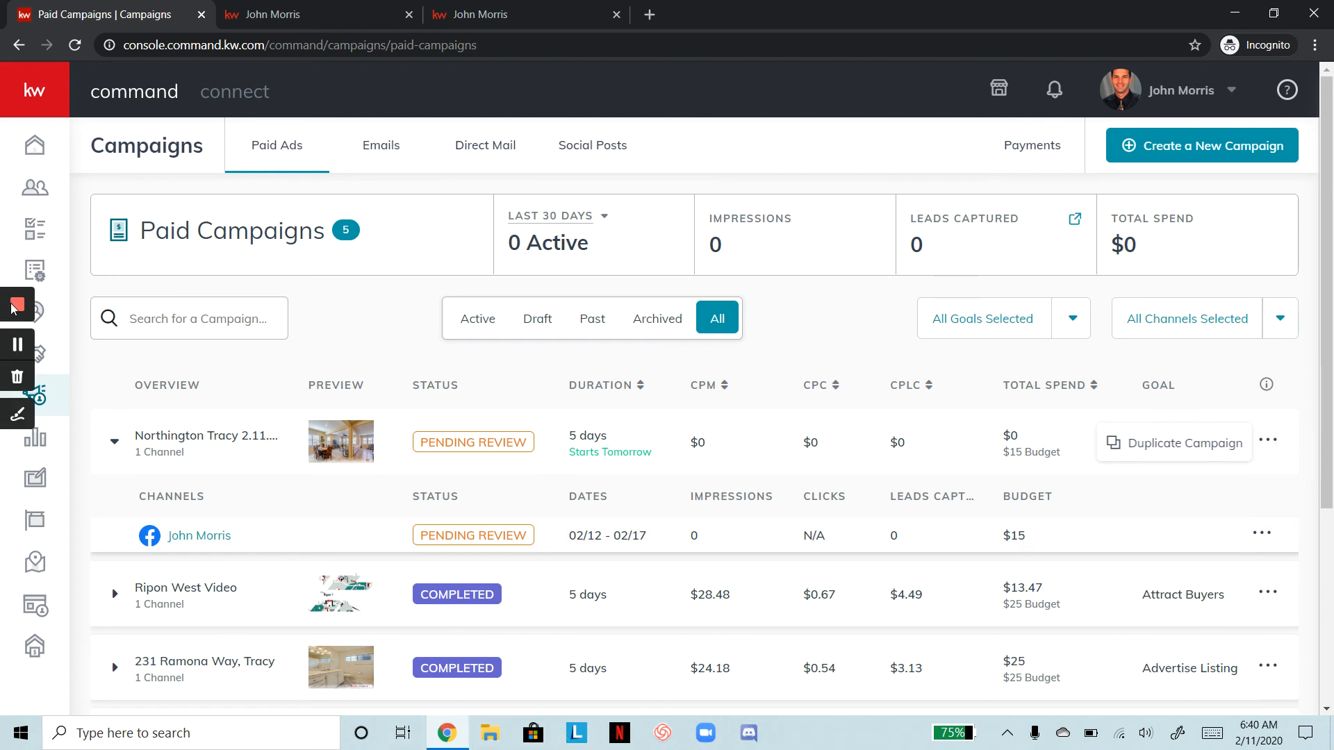